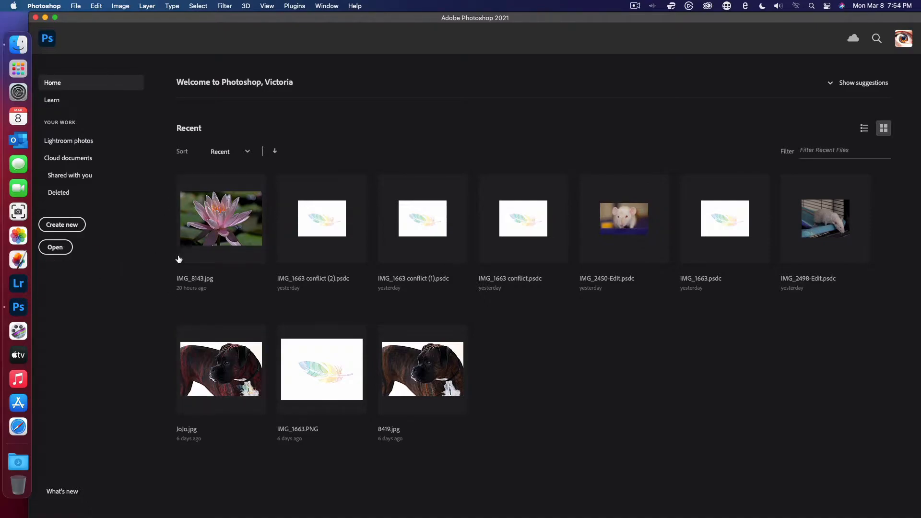
# - Open the recent water lily photo IMG_8143.jpg
pyautogui.click(205, 236)
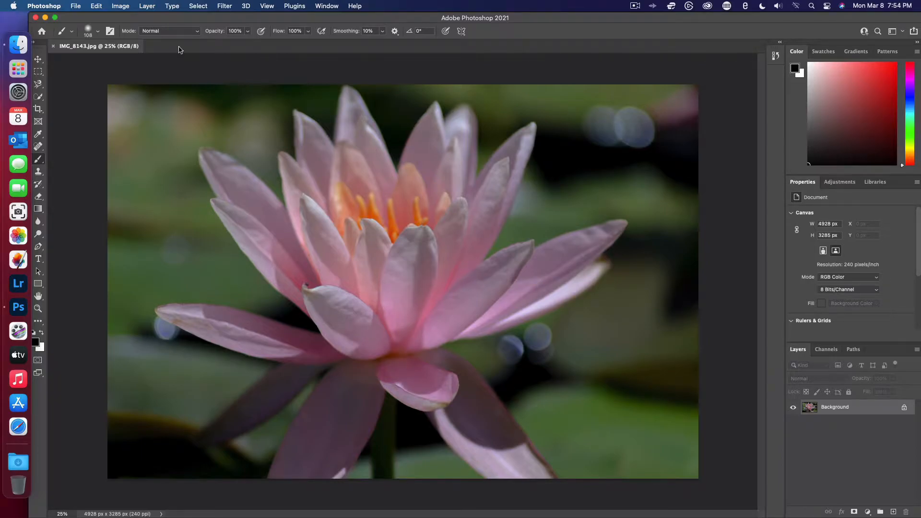
# - Add a Channel Mixer adjustment layer above the background and make it Monochrome
pyautogui.click(146, 6)
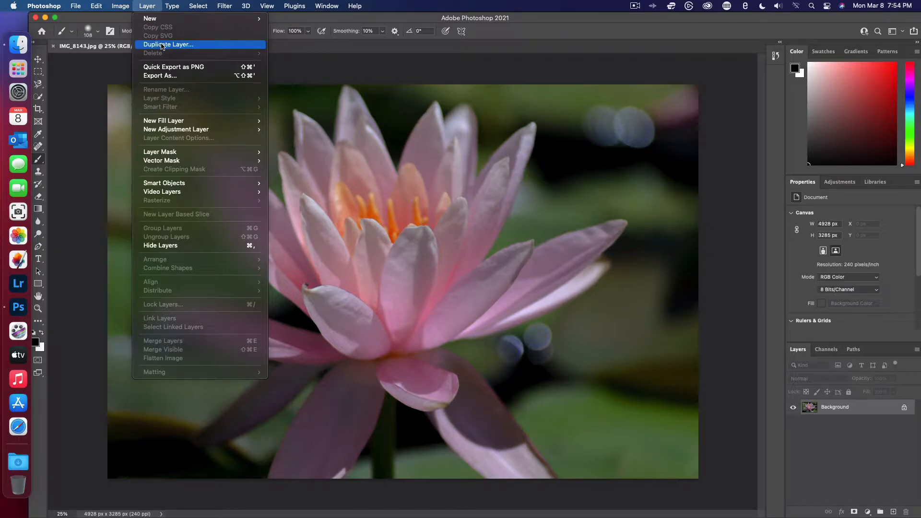
pyautogui.moveTo(192, 130)
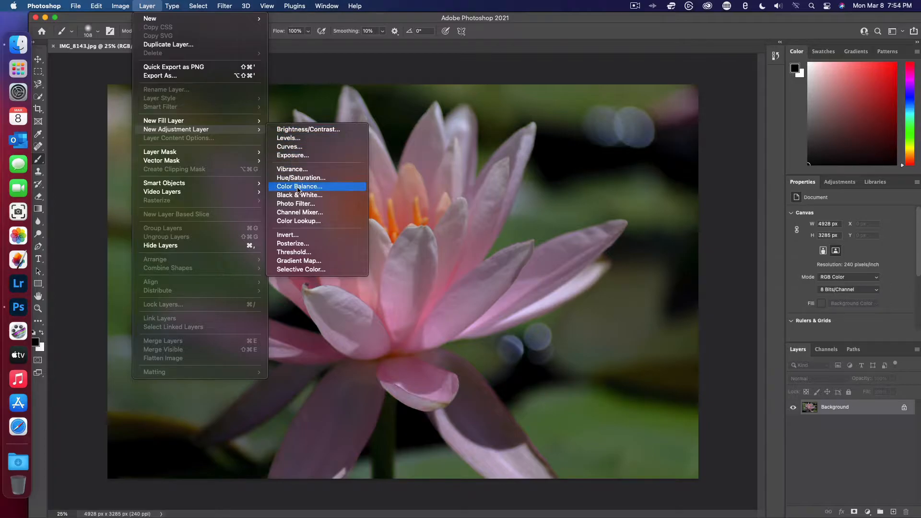
pyautogui.click(300, 212)
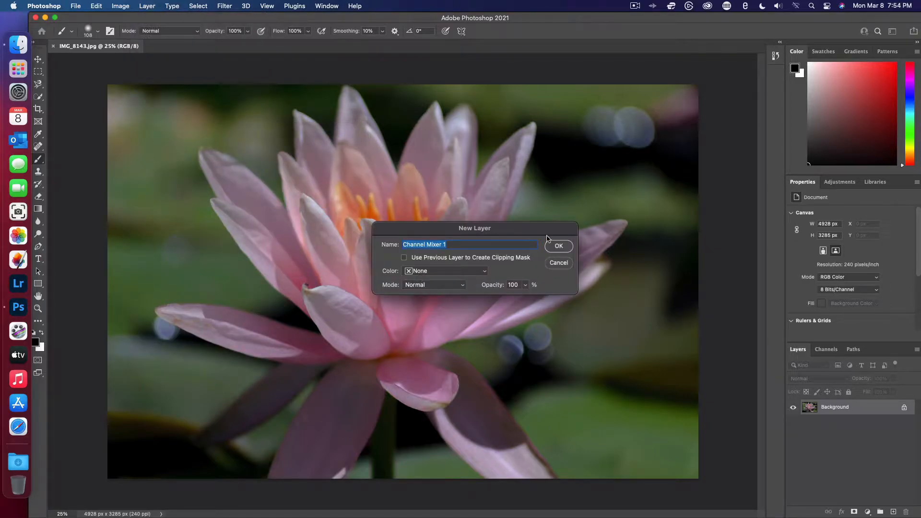
pyautogui.click(558, 246)
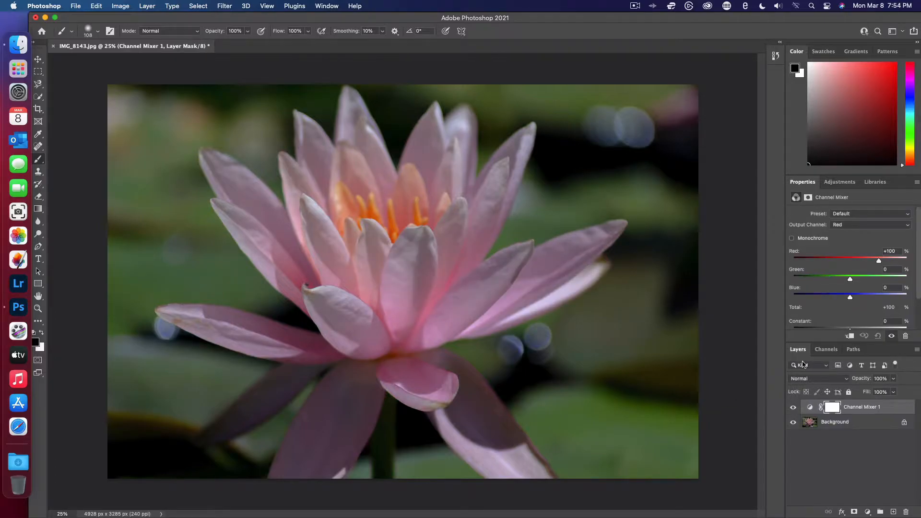
pyautogui.click(792, 238)
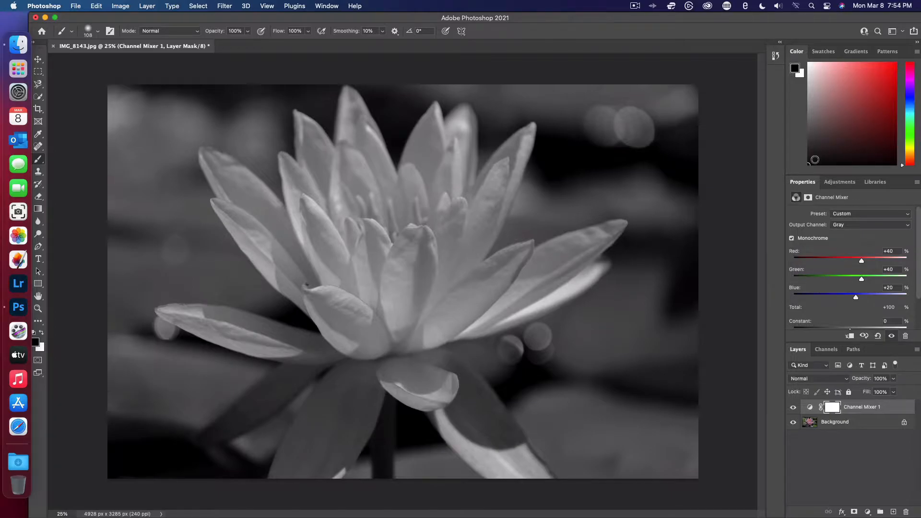
pyautogui.moveTo(811, 160); pyautogui.dragTo(810, 121)
pyautogui.moveTo(812, 111); pyautogui.dragTo(809, 127)
pyautogui.moveTo(468, 302)
pyautogui.mouseDown()
pyautogui.moveTo(439, 318)
pyautogui.moveTo(468, 302)
pyautogui.moveTo(412, 348)
pyautogui.mouseUp()
pyautogui.press('super+z')
pyautogui.moveTo(481, 322)
pyautogui.mouseDown()
pyautogui.moveTo(429, 338)
pyautogui.moveTo(403, 364)
pyautogui.moveTo(454, 315)
pyautogui.moveTo(405, 346)
pyautogui.moveTo(461, 301)
pyautogui.mouseUp()
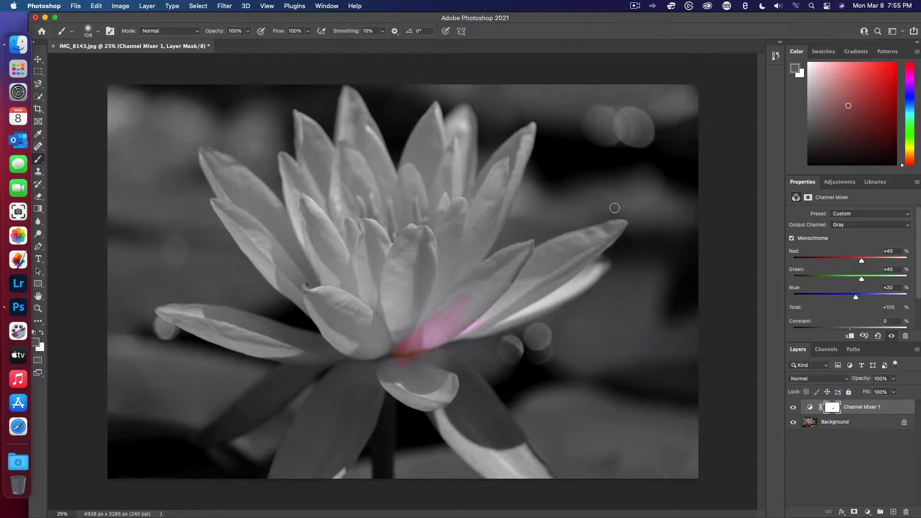
pyautogui.press('super+z')
pyautogui.press('d')
pyautogui.moveTo(438, 318)
pyautogui.mouseDown()
pyautogui.moveTo(475, 288)
pyautogui.moveTo(418, 331)
pyautogui.mouseUp()
pyautogui.press('super+z')
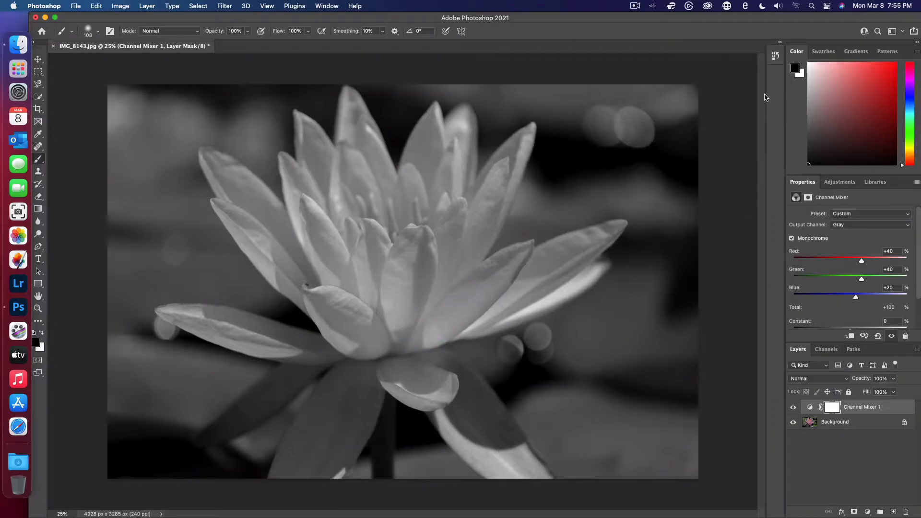
# - Set the foreground color to a mid gray and test brush strokes over the petals on the mask, undoing the last stroke
pyautogui.moveTo(810, 163); pyautogui.dragTo(801, 94)
pyautogui.moveTo(438, 344)
pyautogui.mouseDown()
pyautogui.moveTo(437, 289)
pyautogui.moveTo(460, 265)
pyautogui.mouseUp()
pyautogui.moveTo(306, 280); pyautogui.dragTo(267, 251)
pyautogui.press('super+z')
# - Select the upper central petals with the Quick Selection tool at a 66 px brush size
pyautogui.click(40, 97)
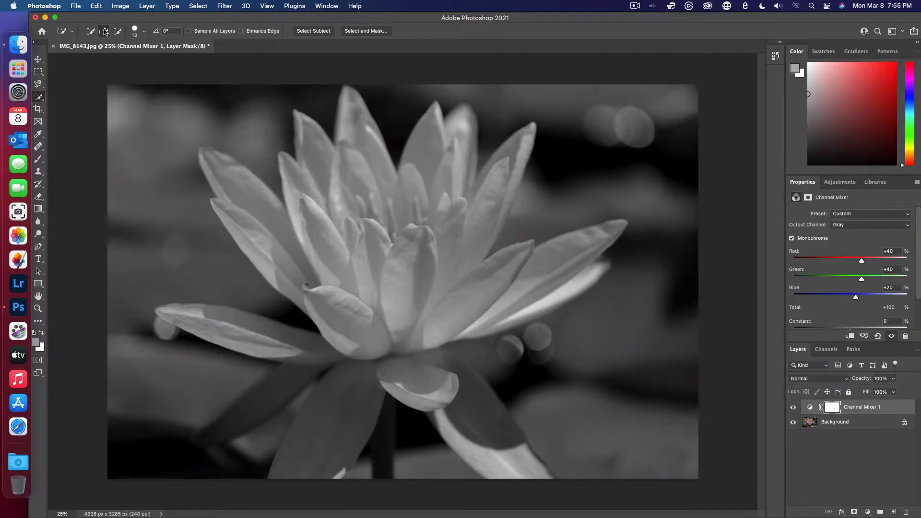
pyautogui.click(144, 32)
pyautogui.moveTo(97, 60); pyautogui.dragTo(116, 66)
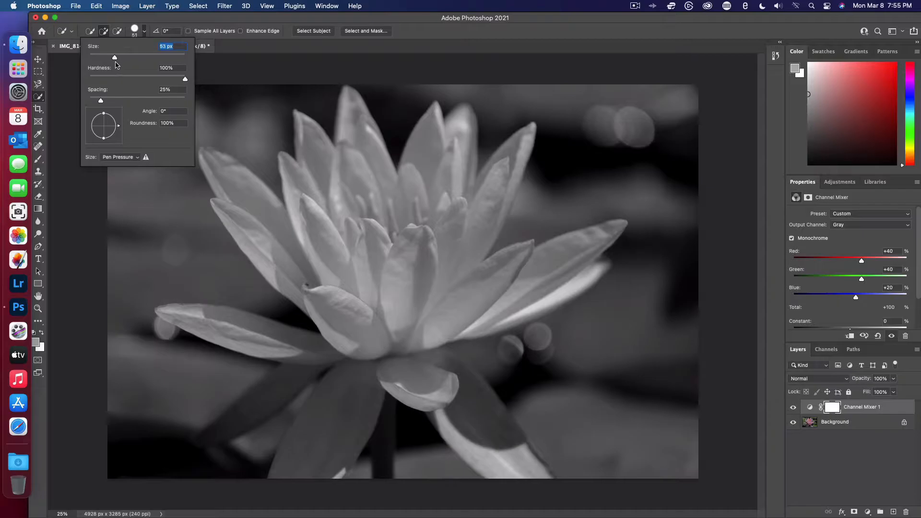
pyautogui.click(331, 276)
pyautogui.moveTo(329, 274)
pyautogui.mouseDown()
pyautogui.moveTo(289, 164)
pyautogui.moveTo(311, 195)
pyautogui.moveTo(323, 162)
pyautogui.moveTo(361, 195)
pyautogui.moveTo(351, 143)
pyautogui.moveTo(362, 147)
pyautogui.moveTo(397, 237)
pyautogui.moveTo(410, 188)
pyautogui.moveTo(447, 149)
pyautogui.moveTo(454, 162)
pyautogui.moveTo(464, 111)
pyautogui.moveTo(450, 119)
pyautogui.mouseUp()
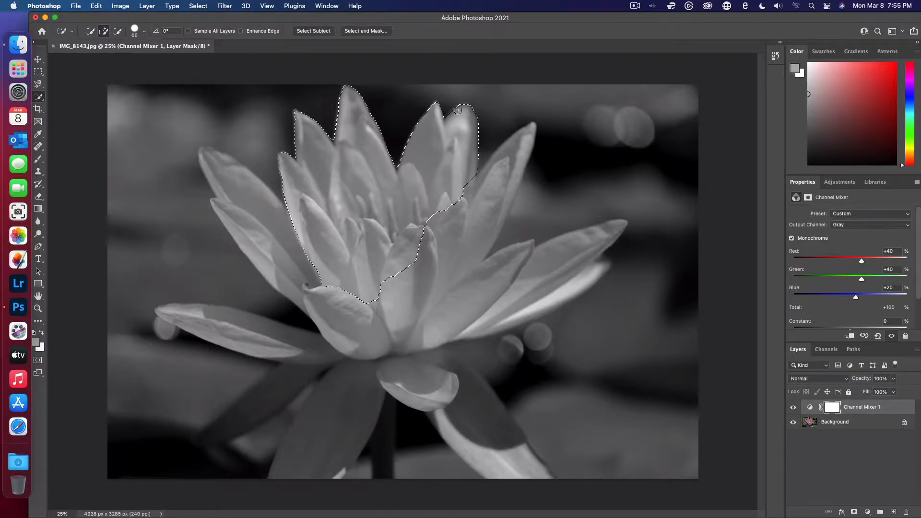
# - Extend the selection over the flower's center, right-hand petals, small front petal and left-hand petals
pyautogui.moveTo(441, 235)
pyautogui.mouseDown()
pyautogui.moveTo(406, 260)
pyautogui.moveTo(393, 297)
pyautogui.moveTo(423, 327)
pyautogui.moveTo(417, 350)
pyautogui.moveTo(432, 391)
pyautogui.mouseUp()
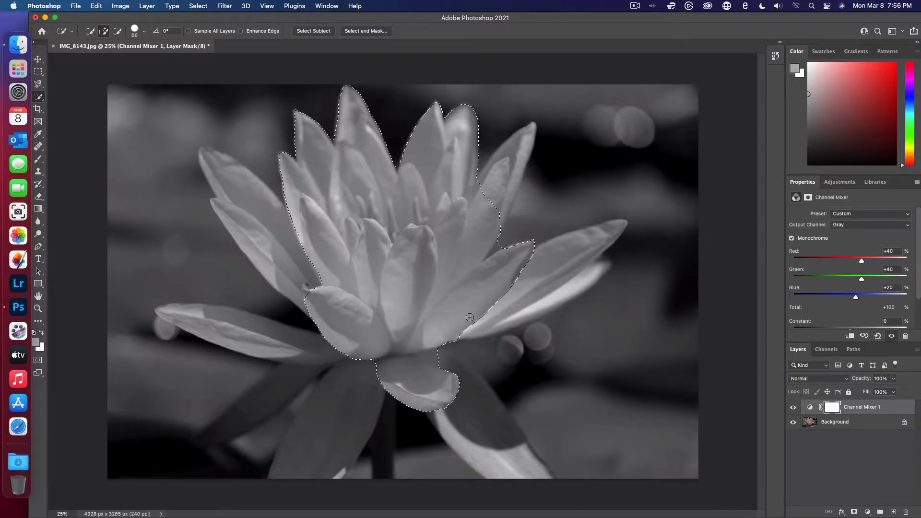
pyautogui.moveTo(490, 201); pyautogui.dragTo(501, 175)
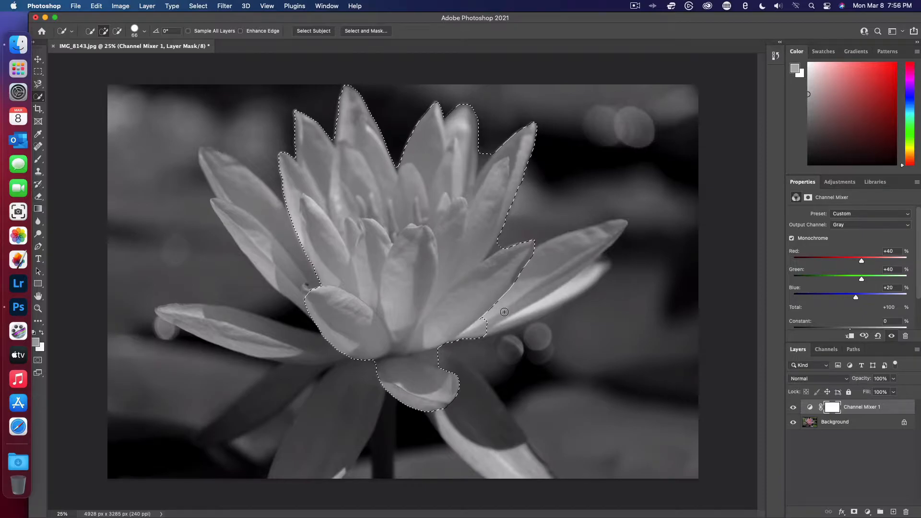
pyautogui.moveTo(540, 288)
pyautogui.mouseDown()
pyautogui.moveTo(572, 273)
pyautogui.moveTo(517, 319)
pyautogui.moveTo(582, 283)
pyautogui.moveTo(571, 294)
pyautogui.moveTo(542, 312)
pyautogui.moveTo(603, 262)
pyautogui.mouseUp()
pyautogui.moveTo(313, 290)
pyautogui.mouseDown()
pyautogui.moveTo(307, 261)
pyautogui.moveTo(283, 267)
pyautogui.moveTo(245, 245)
pyautogui.moveTo(253, 204)
pyautogui.moveTo(203, 152)
pyautogui.mouseUp()
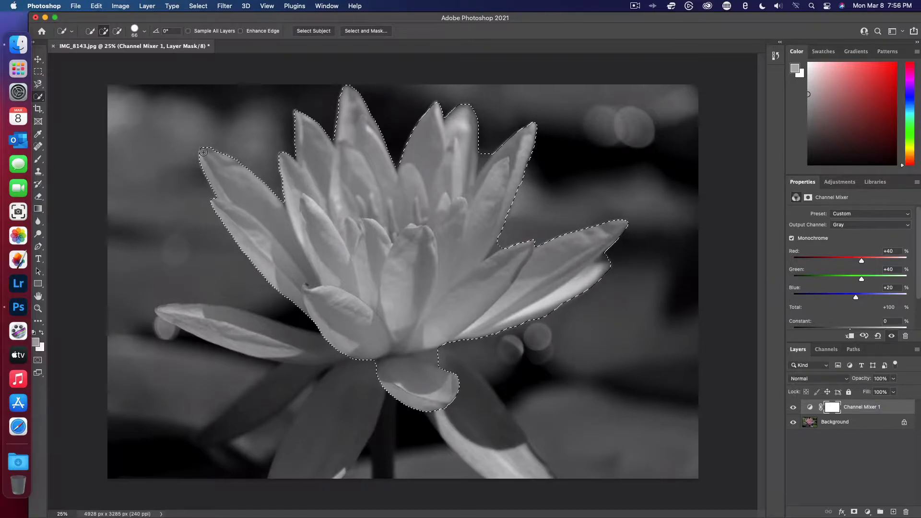
pyautogui.moveTo(177, 314)
pyautogui.mouseDown()
pyautogui.moveTo(282, 340)
pyautogui.moveTo(318, 358)
pyautogui.mouseUp()
# - Try to add the shaded lower petals to the flower selection, undoing each attempt
pyautogui.moveTo(231, 426); pyautogui.dragTo(258, 404)
pyautogui.press('super+z')
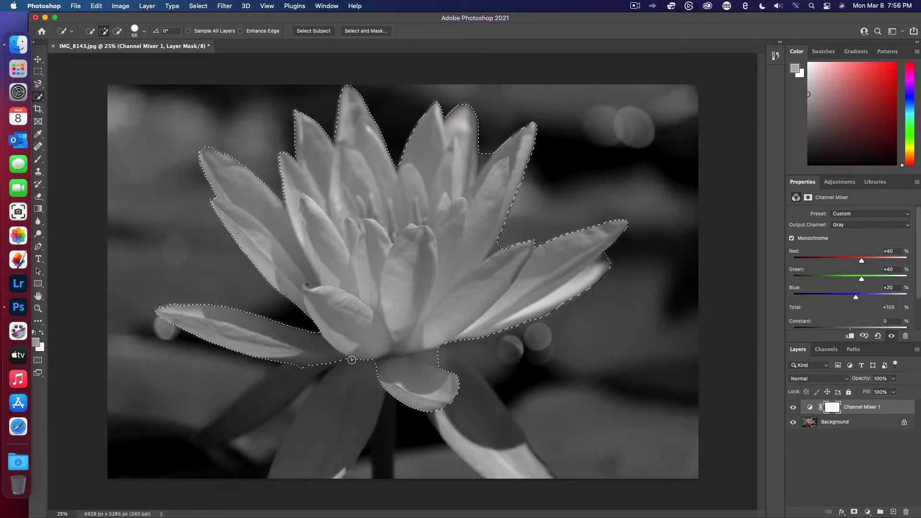
pyautogui.moveTo(317, 430); pyautogui.dragTo(307, 452)
pyautogui.press('super+z')
pyautogui.press('z')
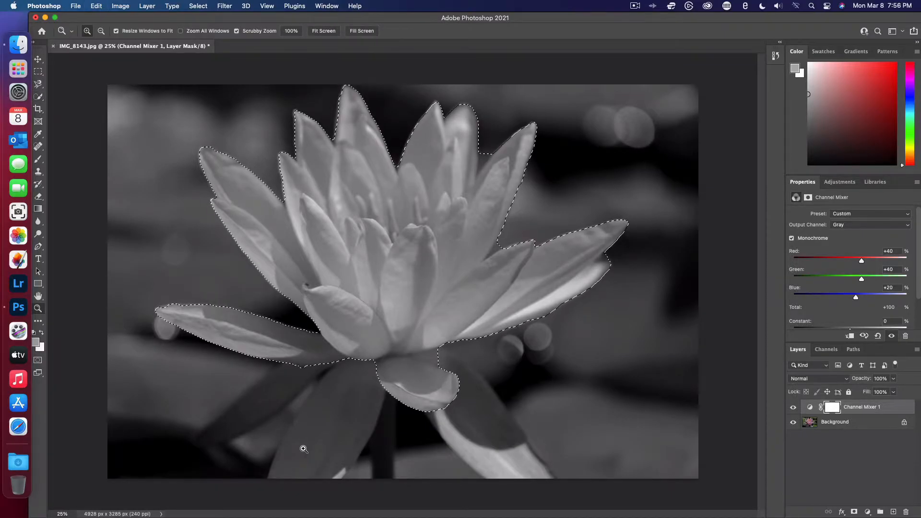
pyautogui.click(338, 393)
pyautogui.click(343, 397)
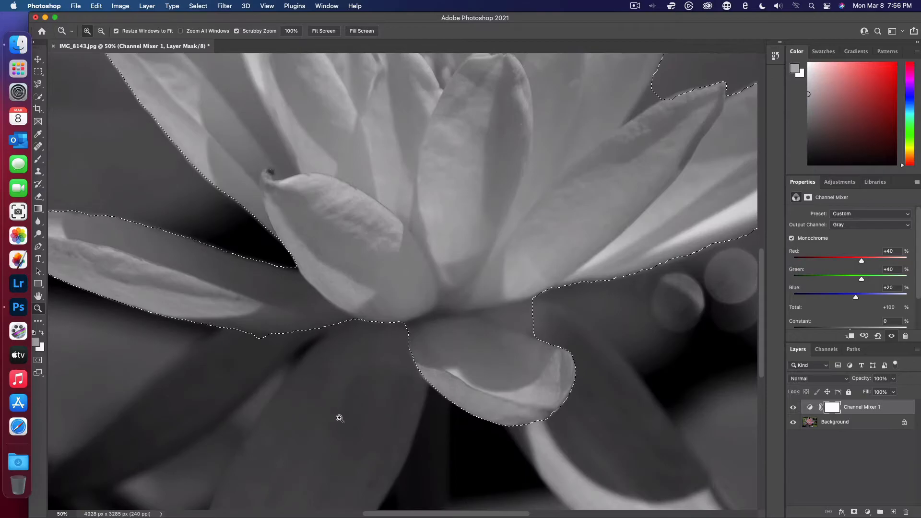
pyautogui.scroll(-5, 339, 417)
pyautogui.scroll(2, 340, 416)
pyautogui.press('w')
pyautogui.moveTo(430, 250); pyautogui.dragTo(389, 337)
pyautogui.press('super+z')
pyautogui.scroll(-3, 387, 298)
pyautogui.scroll(-1, 387, 298)
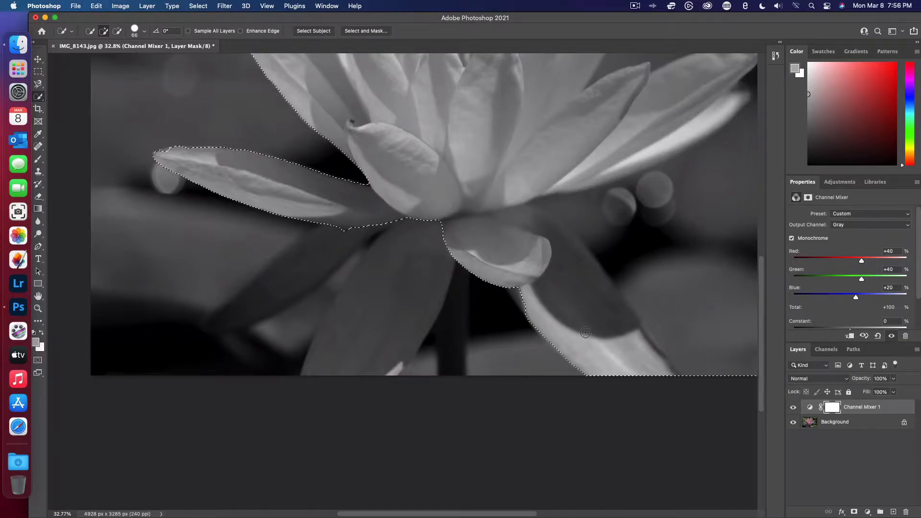
pyautogui.press('super+z')
pyautogui.scroll(-1, 505, 198)
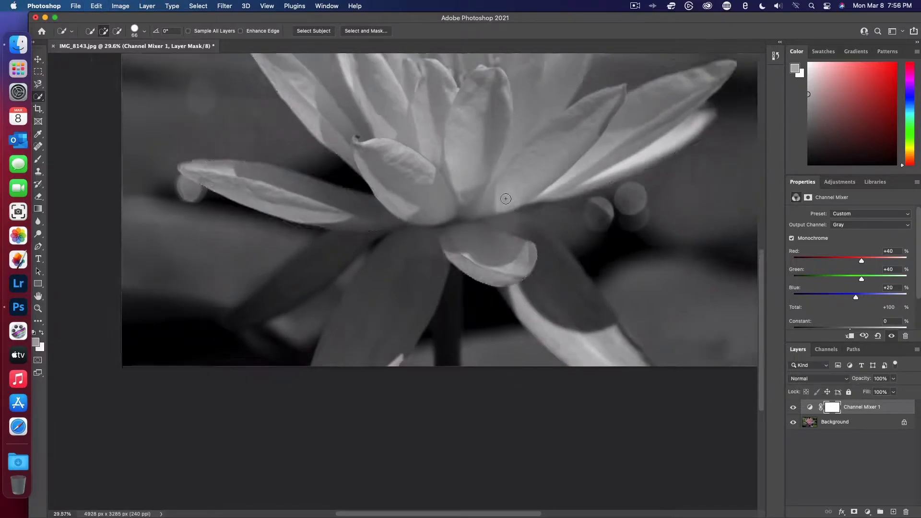
pyautogui.scroll(-2, 506, 199)
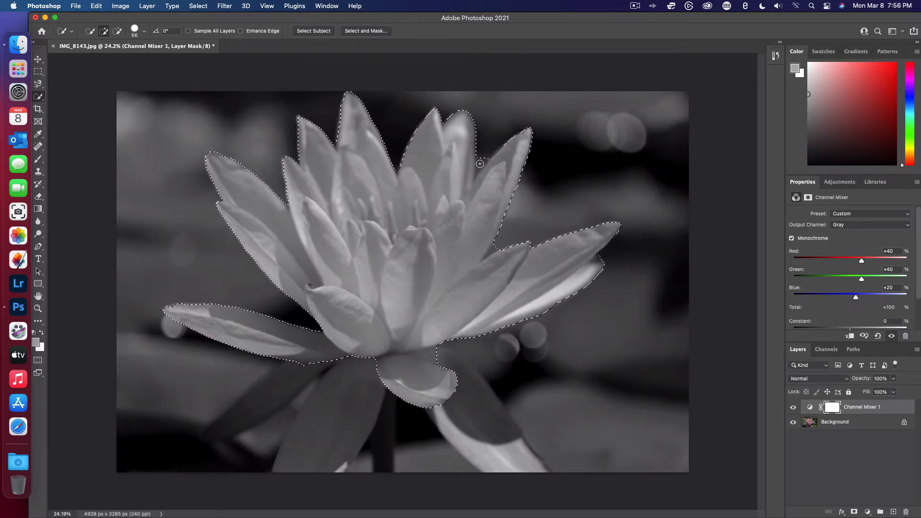
# - Subtract the background gap between the upper-right petals from the selection using a 17 px brush
pyautogui.click(117, 30)
pyautogui.click(135, 30)
pyautogui.moveTo(120, 58); pyautogui.dragTo(97, 58)
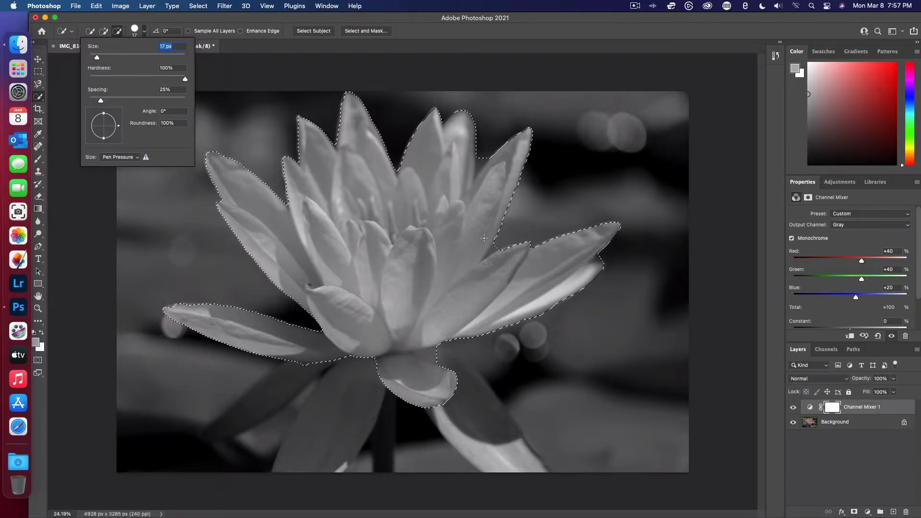
pyautogui.press('super+plus')
pyautogui.press('super+plus')
pyautogui.press('super+plus')
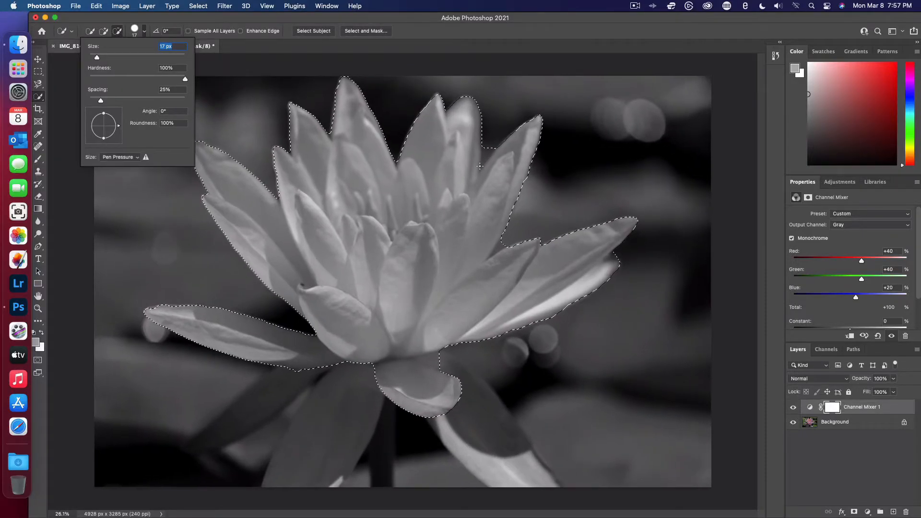
pyautogui.scroll(10, 479, 166)
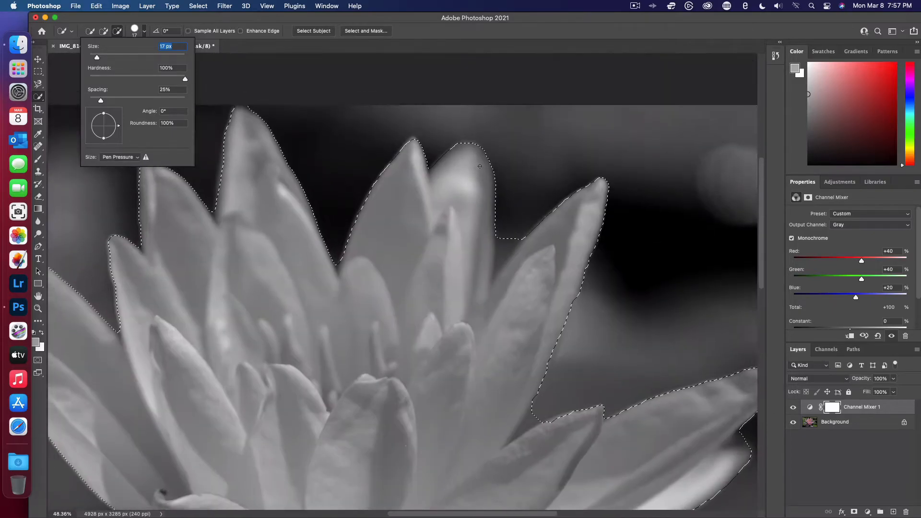
pyautogui.press('Return')
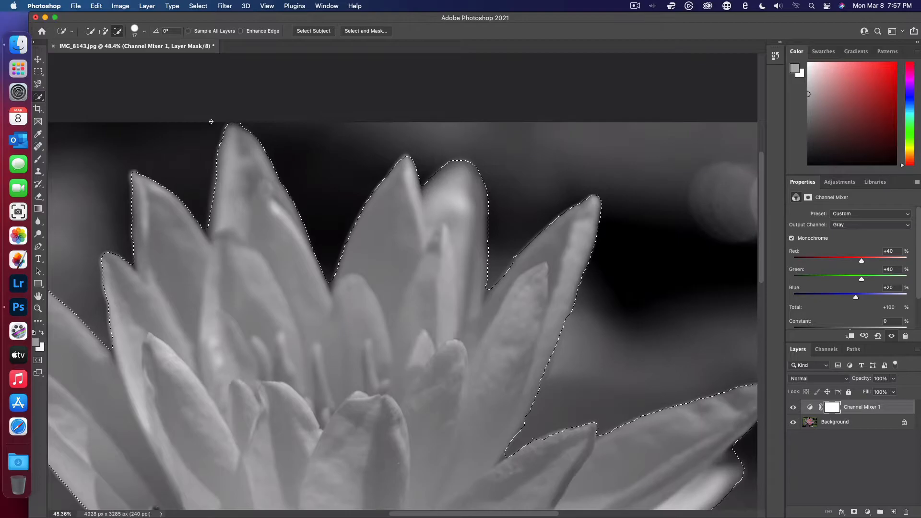
# - Refine the selection along the upper edge of the pointed right-hand petal by adding and subtracting small areas
pyautogui.click(104, 31)
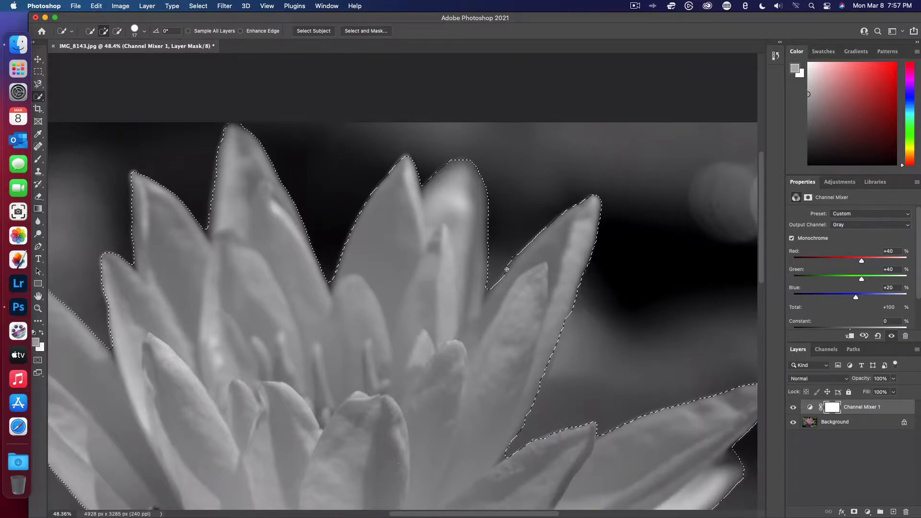
pyautogui.click(117, 31)
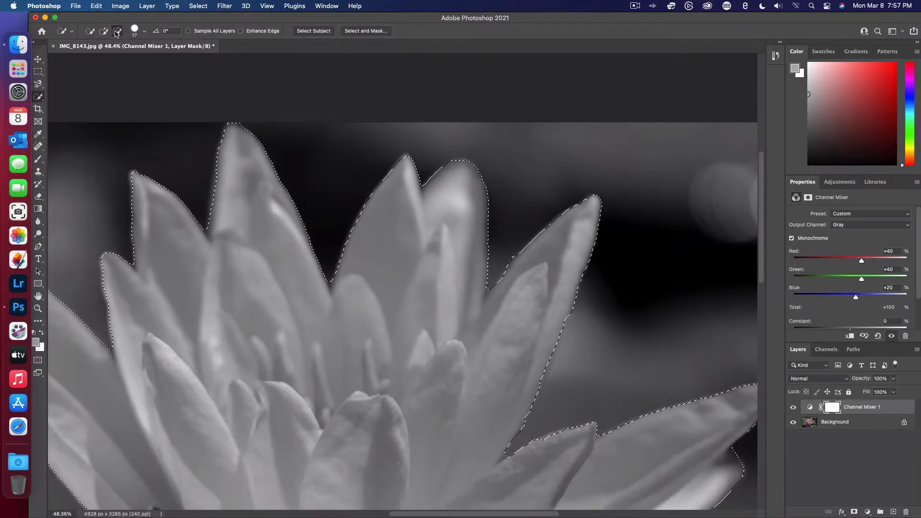
pyautogui.scroll(3, 515, 265)
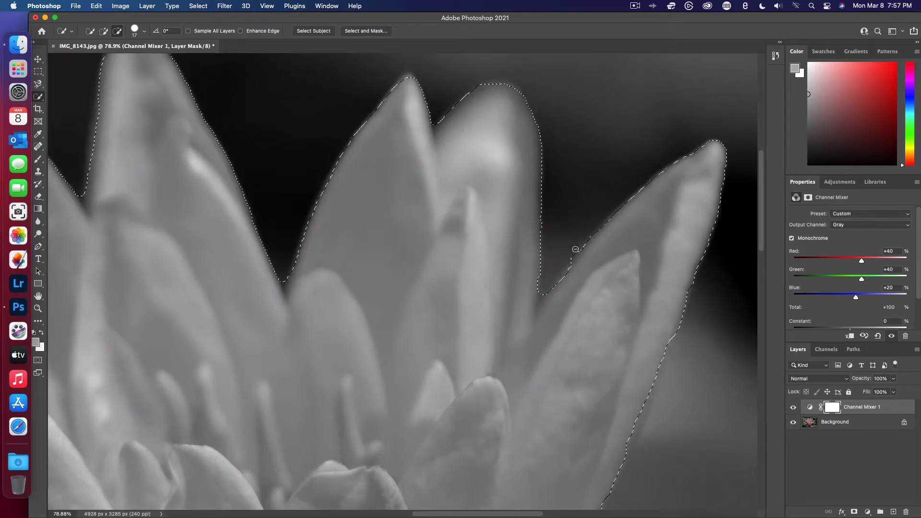
pyautogui.scroll(-5, 561, 334)
pyautogui.scroll(-5, 561, 334)
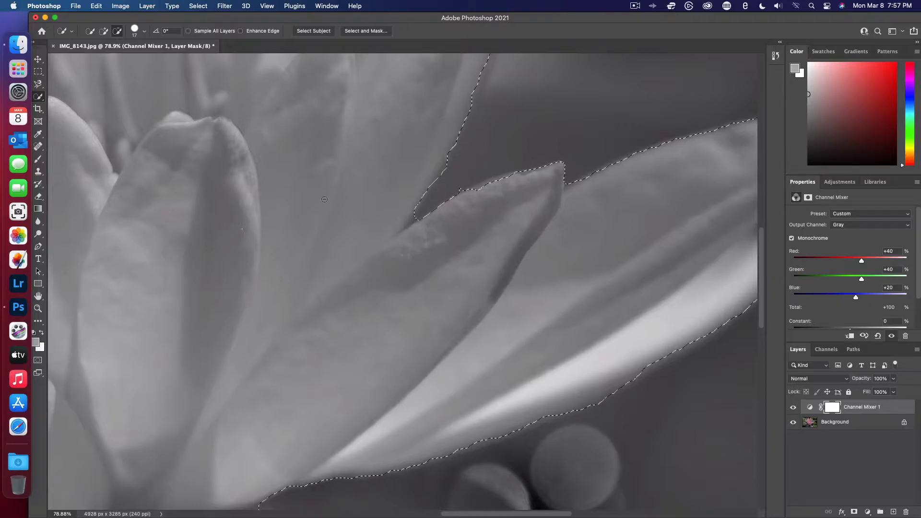
pyautogui.click(105, 31)
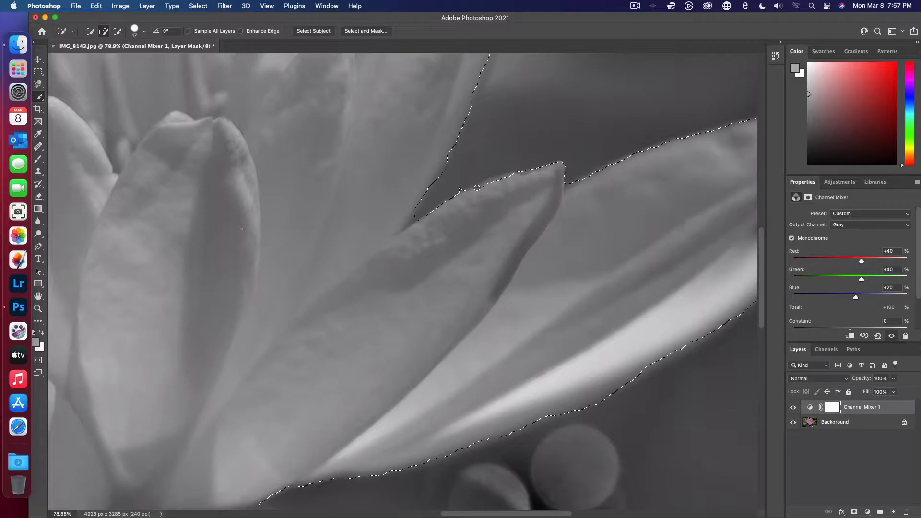
pyautogui.scroll(3, 477, 187)
pyautogui.moveTo(505, 151); pyautogui.dragTo(524, 146)
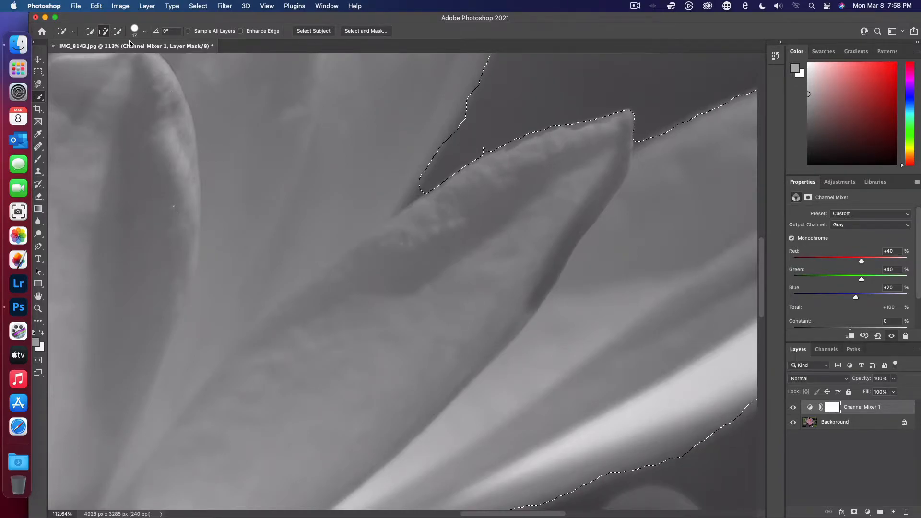
pyautogui.click(117, 31)
pyautogui.moveTo(492, 152); pyautogui.dragTo(468, 156)
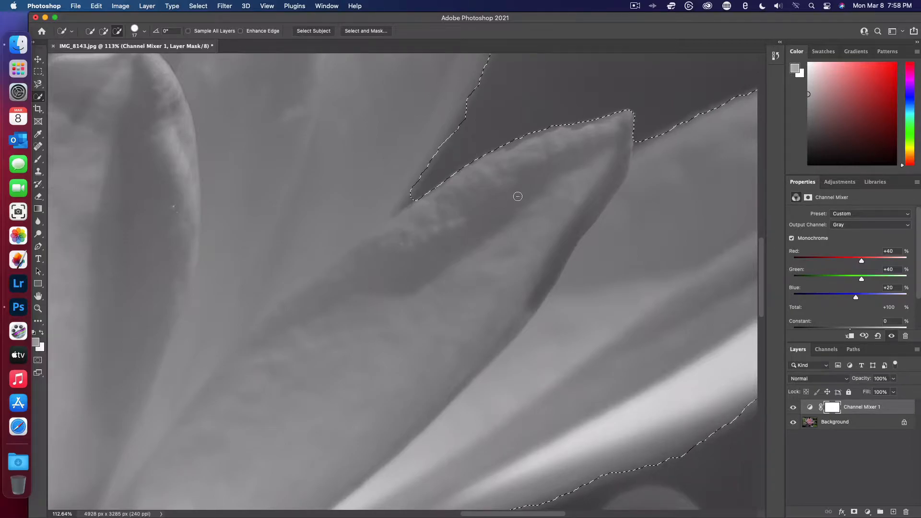
# - Trim the selection edge beneath the long lower-left petal, then fit the whole photo in view
pyautogui.press('super+minus')
pyautogui.press('super+minus')
pyautogui.moveTo(319, 503); pyautogui.dragTo(442, 313)
pyautogui.hscroll(-6, 442, 313)
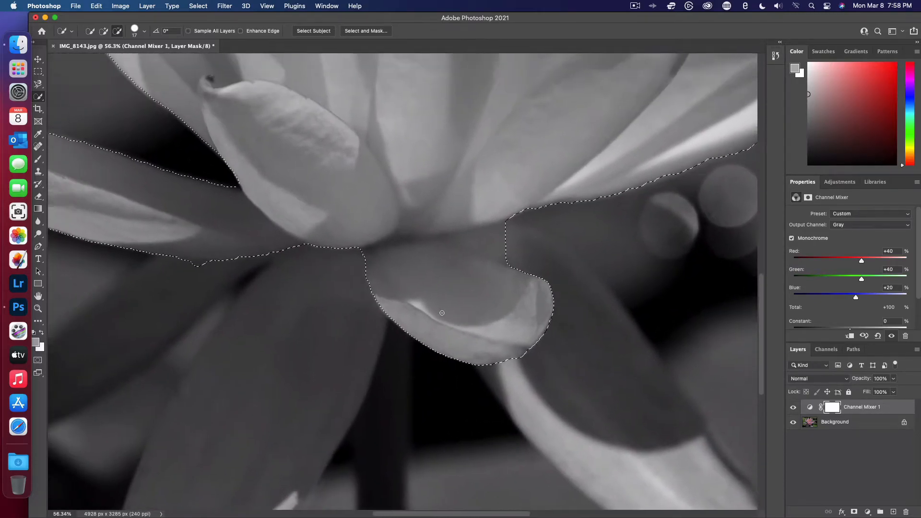
pyautogui.hscroll(-1, 441, 313)
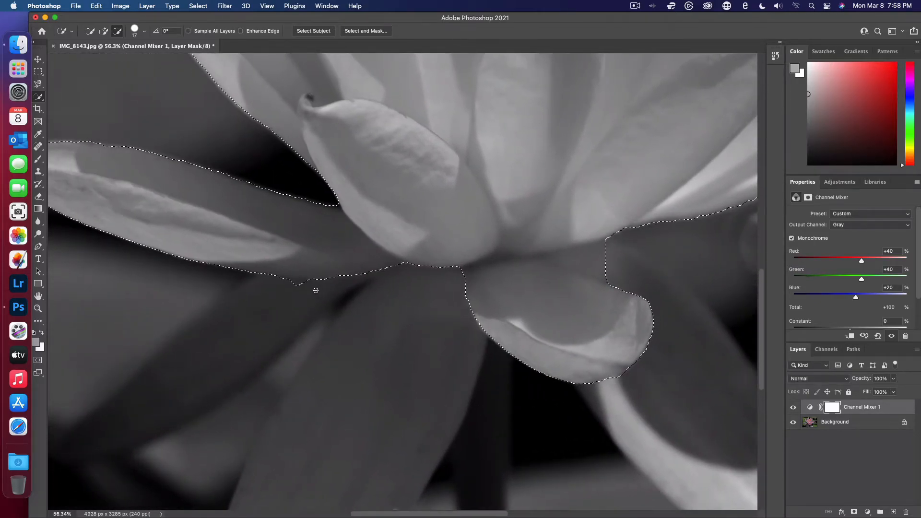
pyautogui.click(293, 284)
pyautogui.press('super+0')
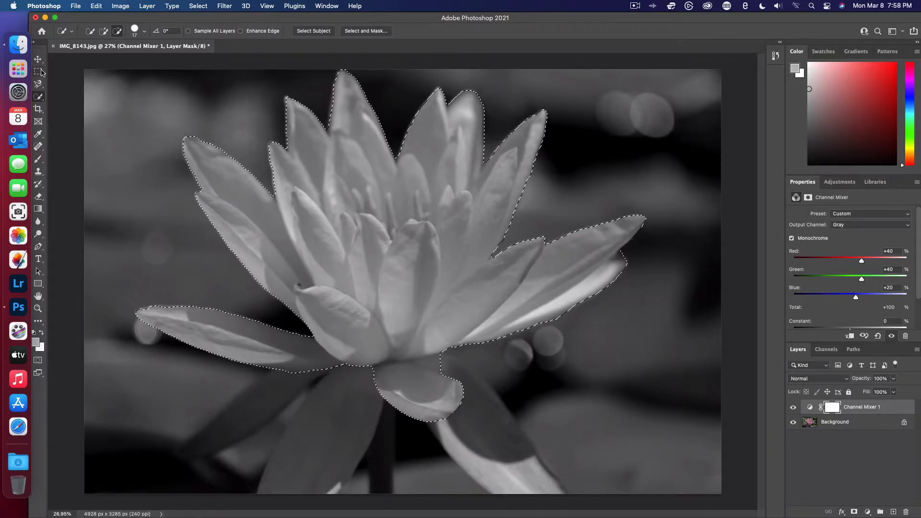
# - Paint the Channel Mixer mask inside the flower selection with a soft 332 px brush to restore the flower's color
pyautogui.click(38, 159)
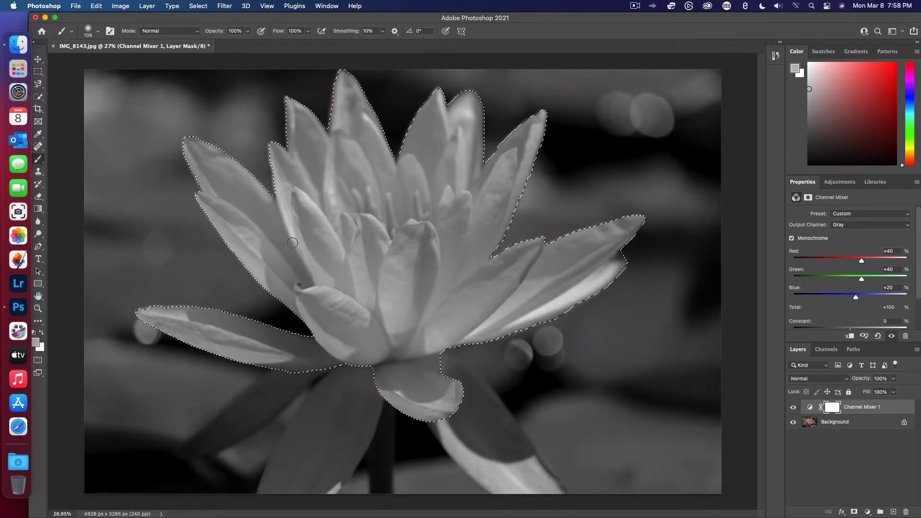
pyautogui.click(98, 30)
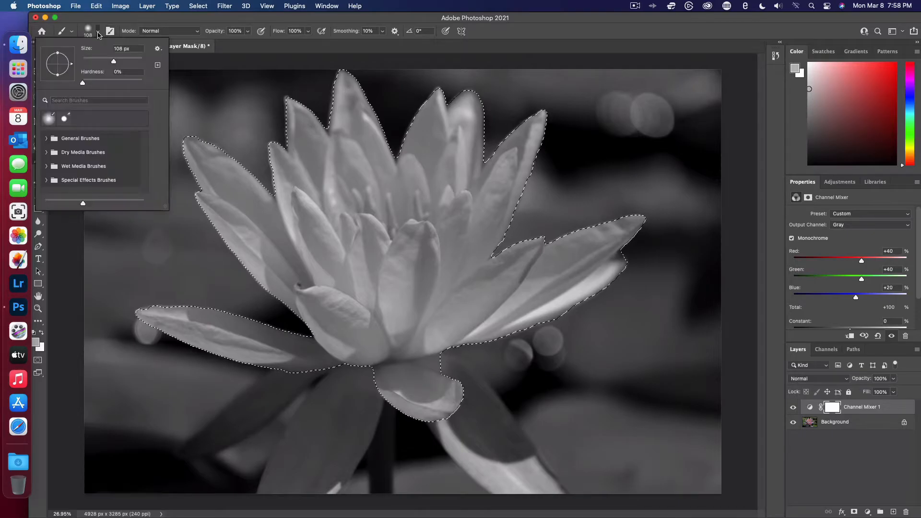
pyautogui.moveTo(110, 61); pyautogui.dragTo(130, 62)
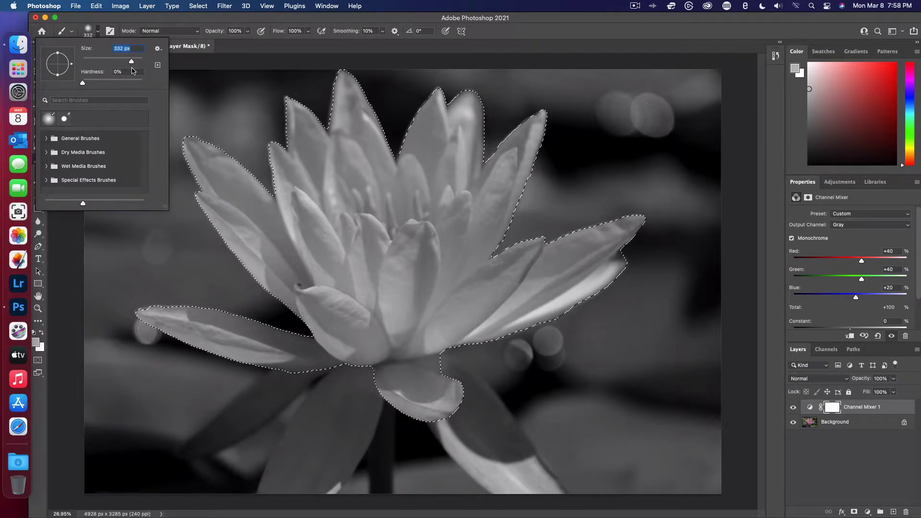
pyautogui.moveTo(337, 197)
pyautogui.mouseDown()
pyautogui.moveTo(316, 239)
pyautogui.moveTo(343, 273)
pyautogui.moveTo(290, 358)
pyautogui.moveTo(430, 249)
pyautogui.mouseUp()
pyautogui.moveTo(236, 288)
pyautogui.mouseDown()
pyautogui.moveTo(165, 301)
pyautogui.moveTo(388, 299)
pyautogui.moveTo(480, 270)
pyautogui.moveTo(313, 351)
pyautogui.moveTo(339, 337)
pyautogui.moveTo(380, 346)
pyautogui.moveTo(420, 336)
pyautogui.moveTo(399, 390)
pyautogui.moveTo(445, 365)
pyautogui.moveTo(421, 431)
pyautogui.moveTo(381, 366)
pyautogui.moveTo(490, 338)
pyautogui.moveTo(586, 256)
pyautogui.moveTo(610, 274)
pyautogui.moveTo(611, 256)
pyautogui.moveTo(507, 329)
pyautogui.moveTo(614, 237)
pyautogui.moveTo(458, 319)
pyautogui.moveTo(485, 282)
pyautogui.moveTo(568, 244)
pyautogui.moveTo(540, 269)
pyautogui.moveTo(416, 280)
pyautogui.moveTo(491, 211)
pyautogui.moveTo(487, 240)
pyautogui.moveTo(465, 217)
pyautogui.moveTo(546, 105)
pyautogui.moveTo(474, 167)
pyautogui.moveTo(387, 303)
pyautogui.moveTo(469, 106)
pyautogui.moveTo(386, 195)
pyautogui.moveTo(346, 310)
pyautogui.moveTo(368, 168)
pyautogui.moveTo(353, 126)
pyautogui.moveTo(287, 160)
pyautogui.moveTo(340, 67)
pyautogui.moveTo(341, 130)
pyautogui.moveTo(338, 95)
pyautogui.moveTo(390, 143)
pyautogui.moveTo(357, 127)
pyautogui.moveTo(311, 208)
pyautogui.moveTo(276, 193)
pyautogui.moveTo(218, 135)
pyautogui.moveTo(198, 149)
pyautogui.moveTo(313, 308)
pyautogui.moveTo(225, 226)
pyautogui.moveTo(287, 273)
pyautogui.moveTo(265, 254)
pyautogui.moveTo(157, 186)
pyautogui.moveTo(210, 186)
pyautogui.moveTo(322, 248)
pyautogui.moveTo(278, 190)
pyautogui.moveTo(261, 156)
pyautogui.moveTo(269, 143)
pyautogui.moveTo(376, 283)
pyautogui.moveTo(441, 303)
pyautogui.moveTo(396, 299)
pyautogui.moveTo(422, 299)
pyautogui.moveTo(411, 292)
pyautogui.moveTo(378, 186)
pyautogui.moveTo(448, 112)
pyautogui.moveTo(438, 248)
pyautogui.mouseUp()
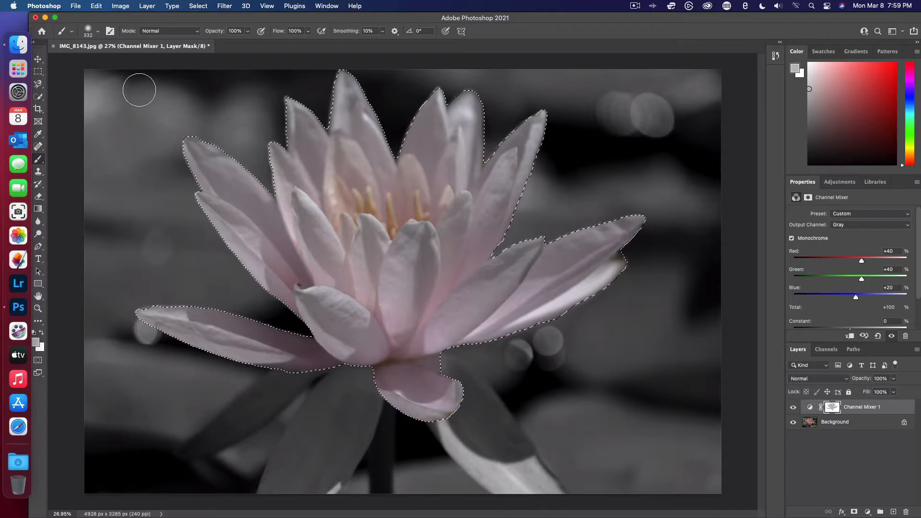
# - Deselect the flower and brush the mask over the shaded lower petals and stem to restore their color
pyautogui.click(121, 6)
pyautogui.moveTo(100, 3)
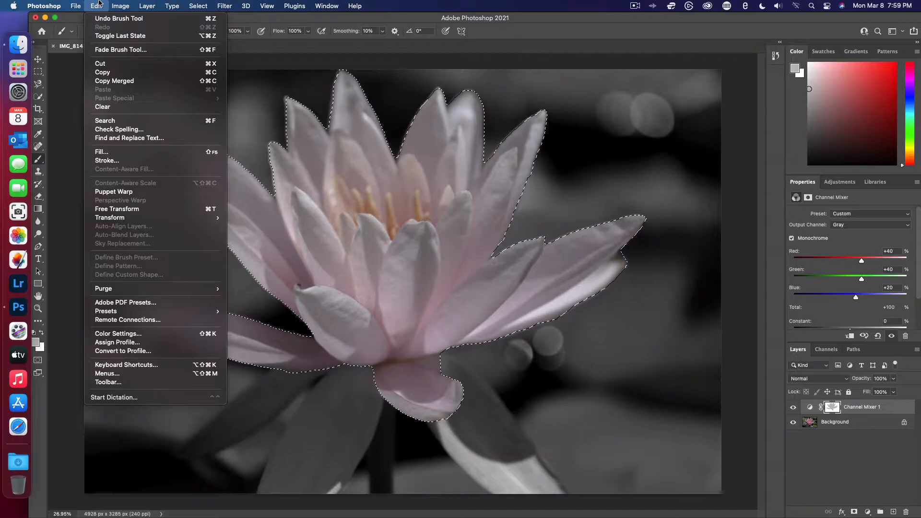
pyautogui.moveTo(146, 5)
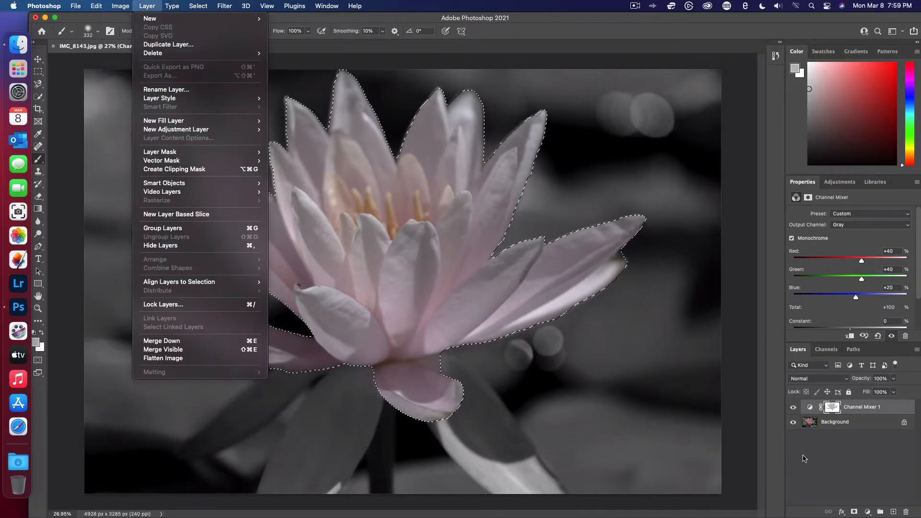
pyautogui.click(820, 452)
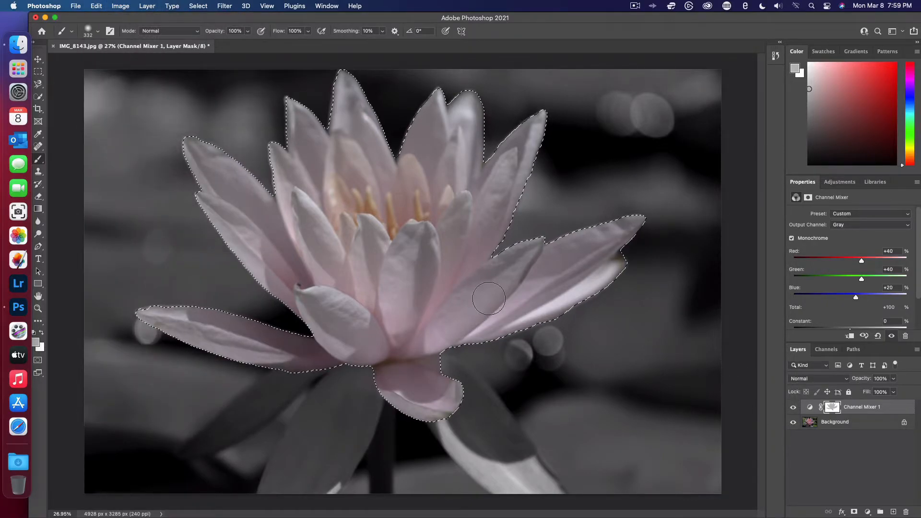
pyautogui.press('super+d')
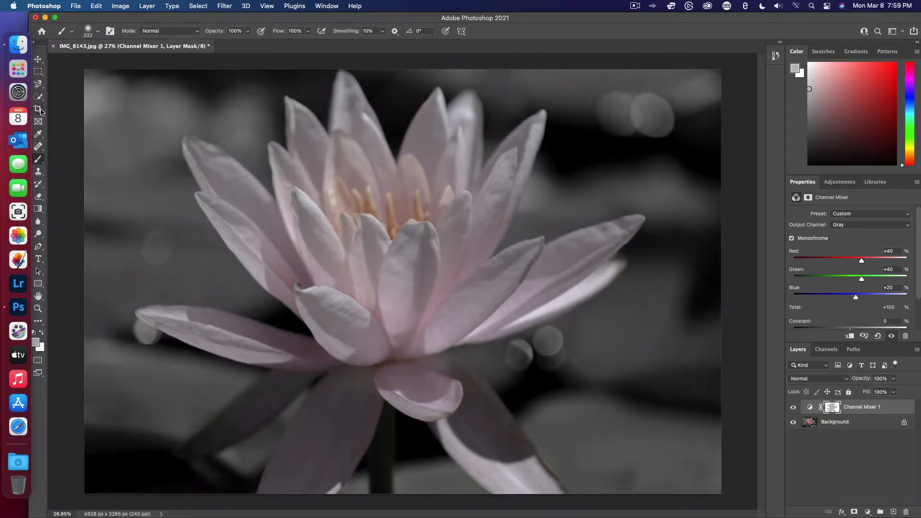
# - Erase the color spill on the mask in the gap between the lower-left shaded petals with a 17 px eraser
pyautogui.click(41, 197)
pyautogui.scroll(5, 283, 401)
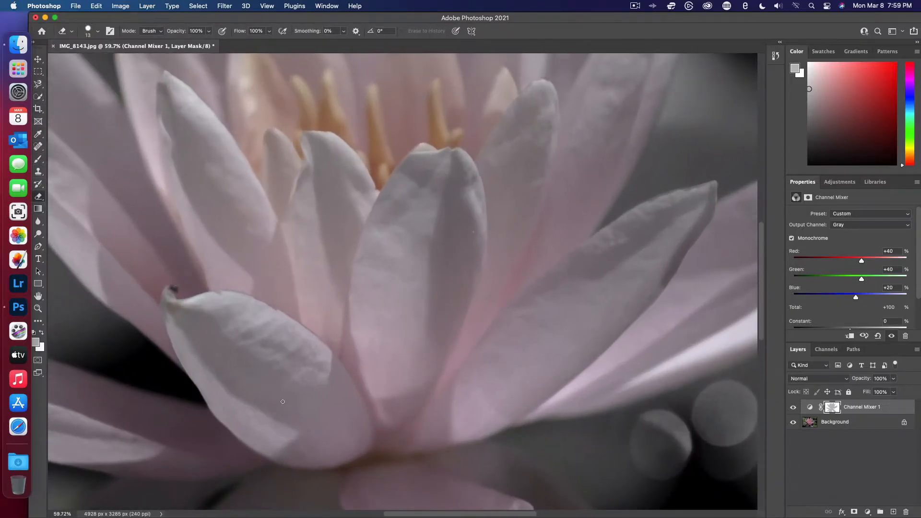
pyautogui.scroll(5, 282, 401)
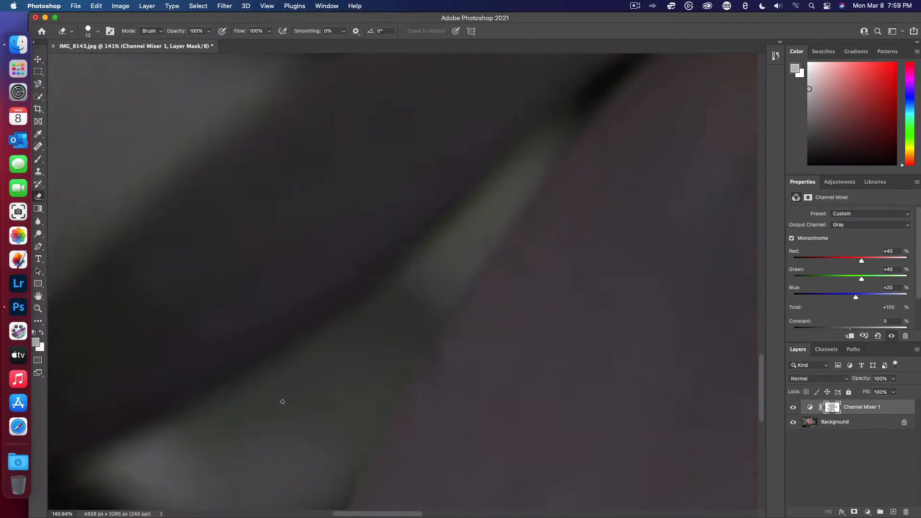
pyautogui.click(97, 32)
pyautogui.moveTo(86, 64); pyautogui.dragTo(88, 61)
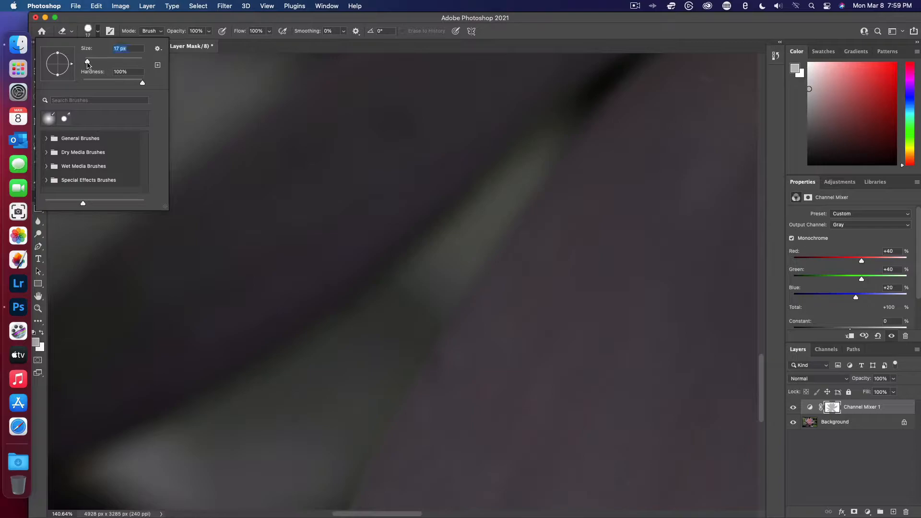
pyautogui.click(319, 373)
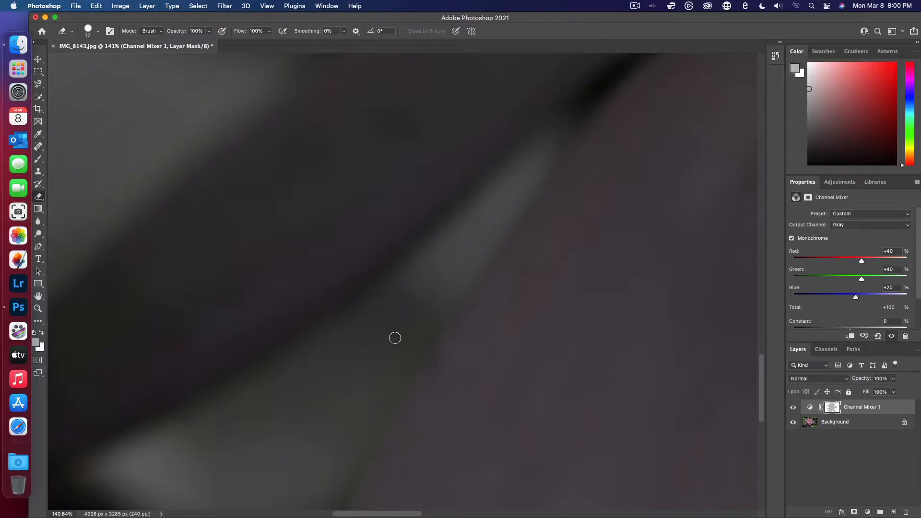
# - Clean the remaining color spill from both ends of the gap between the lower-left shaded petals
pyautogui.scroll(-5, 375, 361)
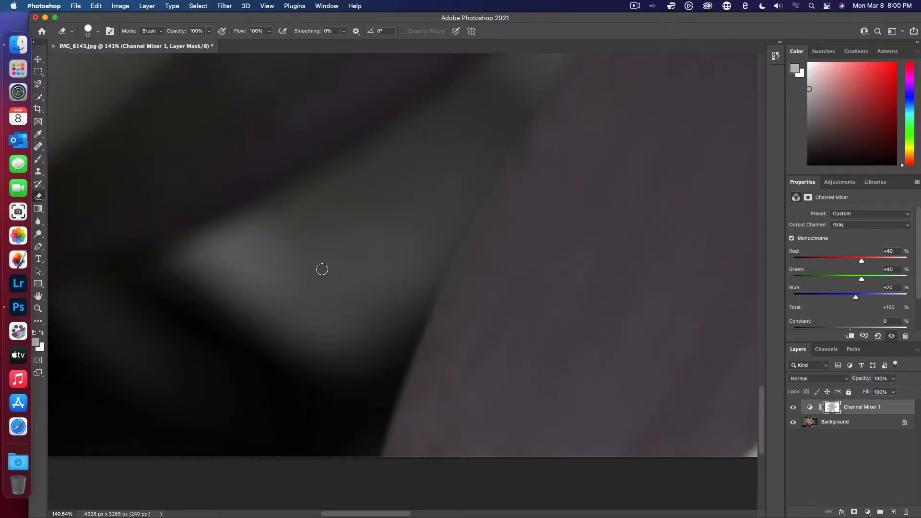
pyautogui.hscroll(-5, 236, 353)
pyautogui.scroll(-2, 236, 353)
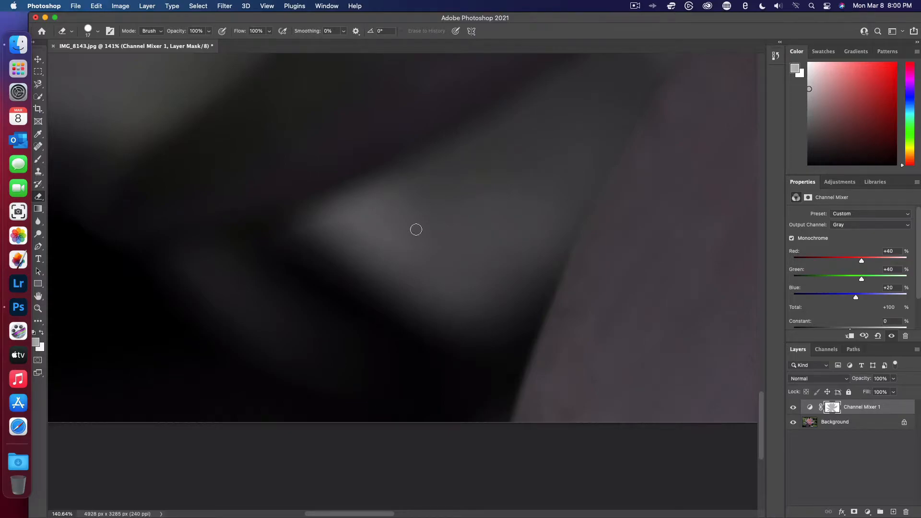
pyautogui.scroll(5, 478, 191)
pyautogui.hscroll(4, 479, 191)
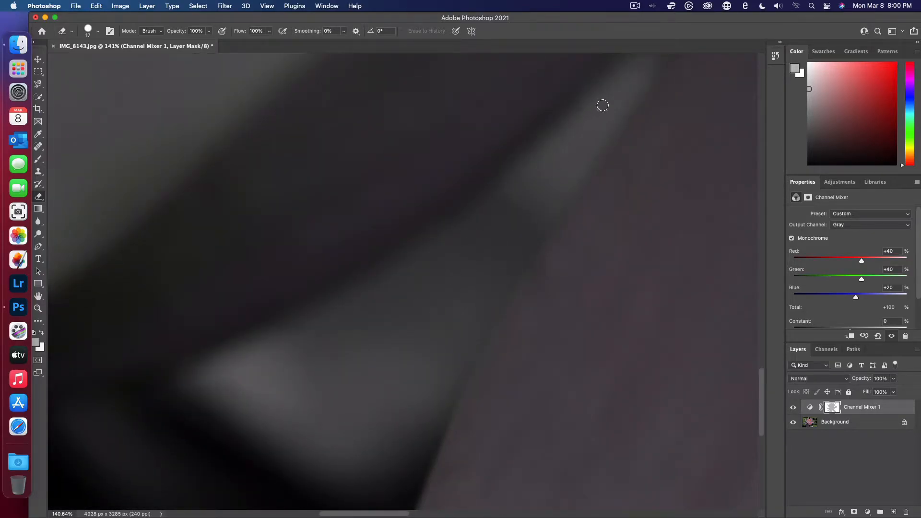
pyautogui.scroll(5, 588, 120)
pyautogui.hscroll(3, 588, 121)
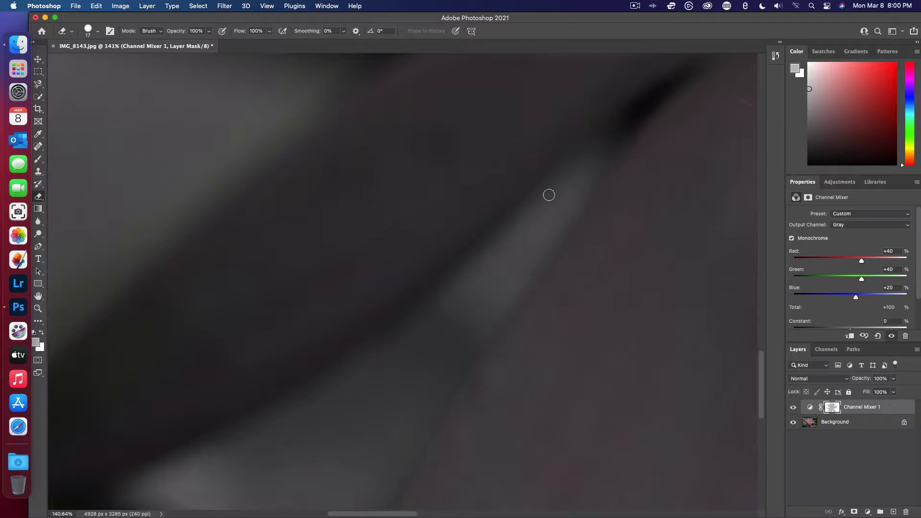
# - Erase the color spill around the tip and along the outer edge of the dark lower-left petal
pyautogui.scroll(-5, 415, 327)
pyautogui.hscroll(-4, 416, 327)
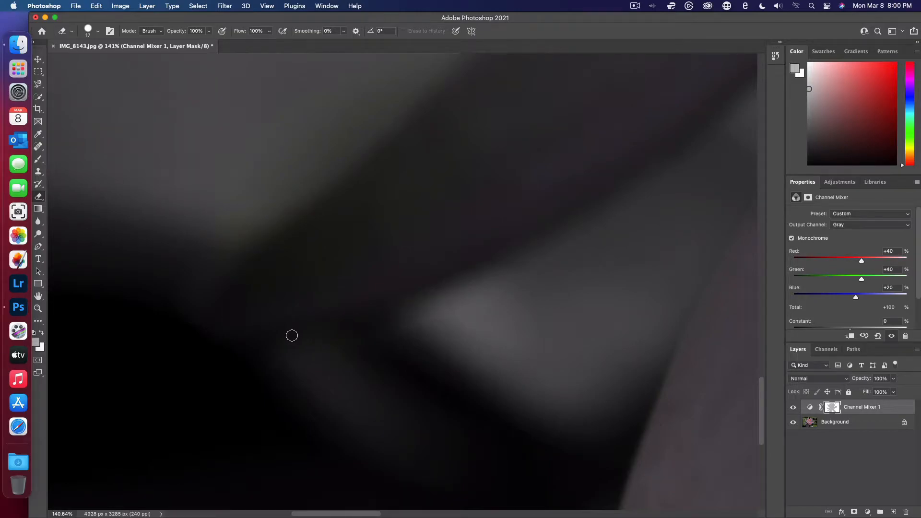
pyautogui.scroll(-2, 292, 336)
pyautogui.hscroll(-5, 292, 335)
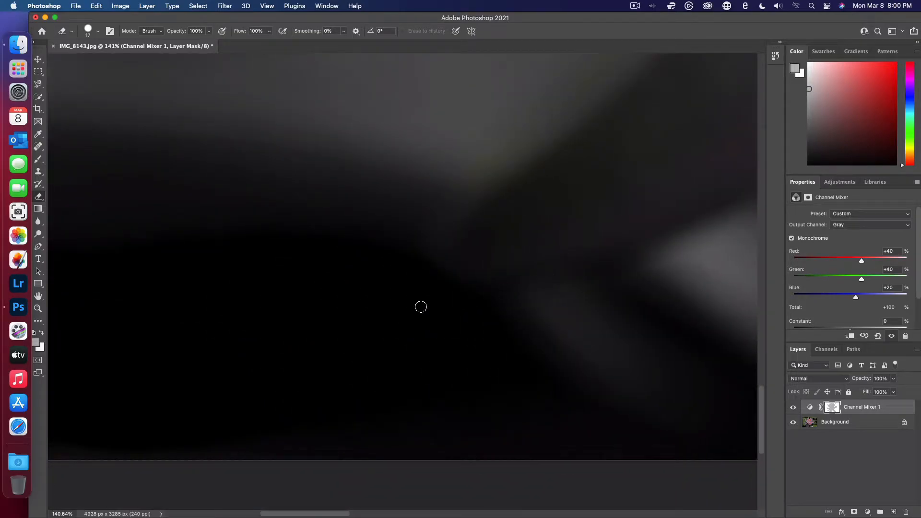
pyautogui.scroll(3, 420, 306)
pyautogui.hscroll(4, 421, 307)
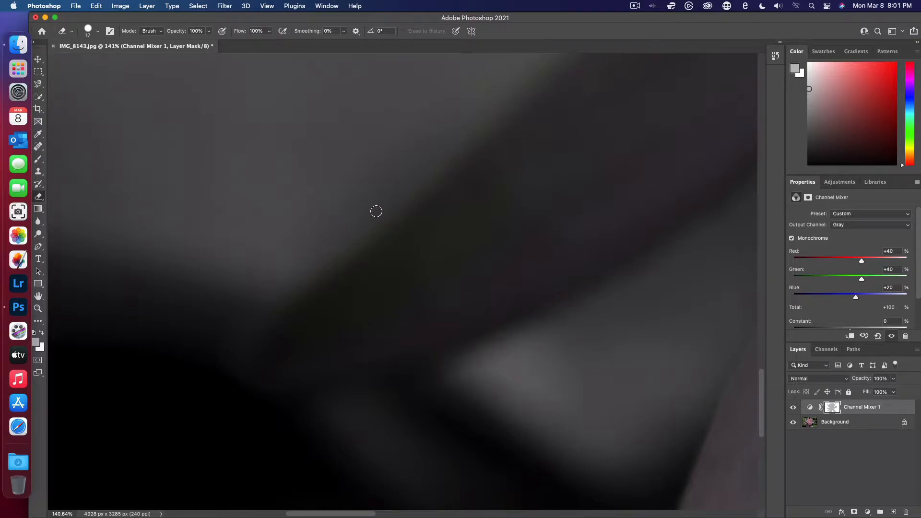
pyautogui.scroll(5, 368, 186)
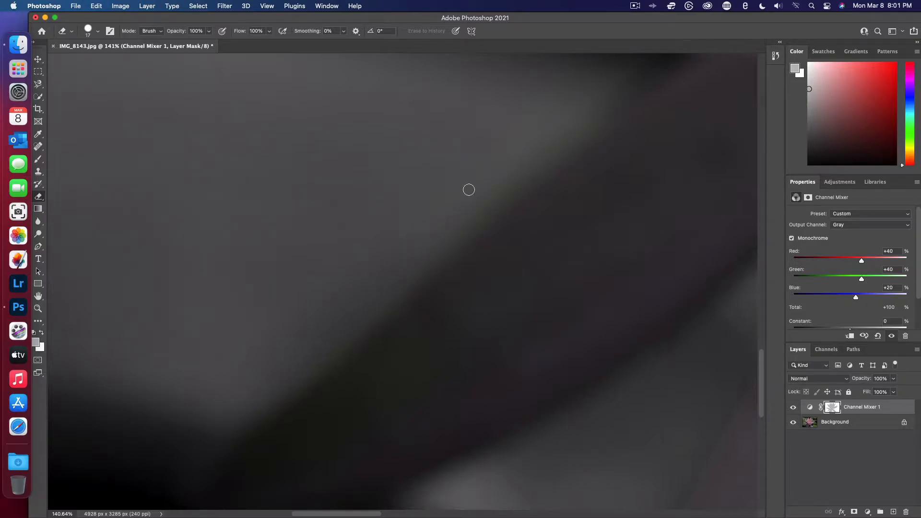
pyautogui.scroll(5, 517, 123)
pyautogui.hscroll(3, 517, 123)
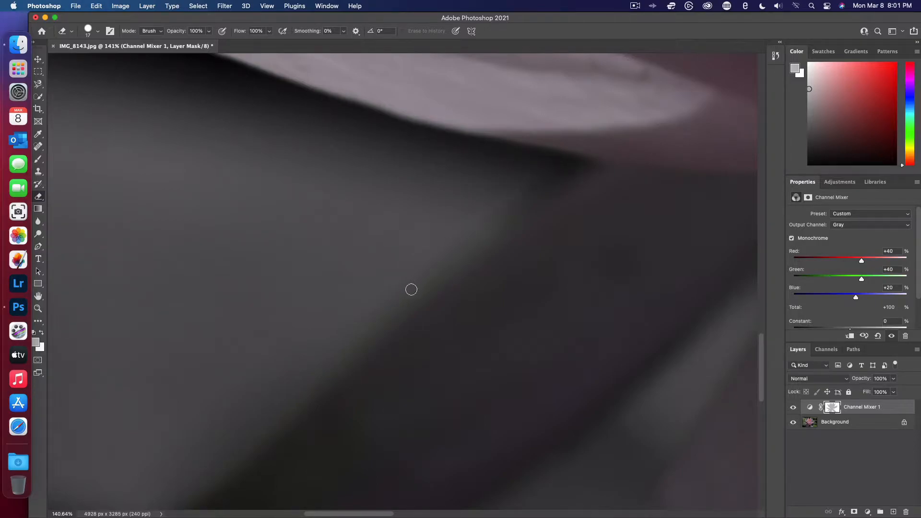
pyautogui.scroll(-5, 371, 328)
pyautogui.hscroll(-2, 372, 328)
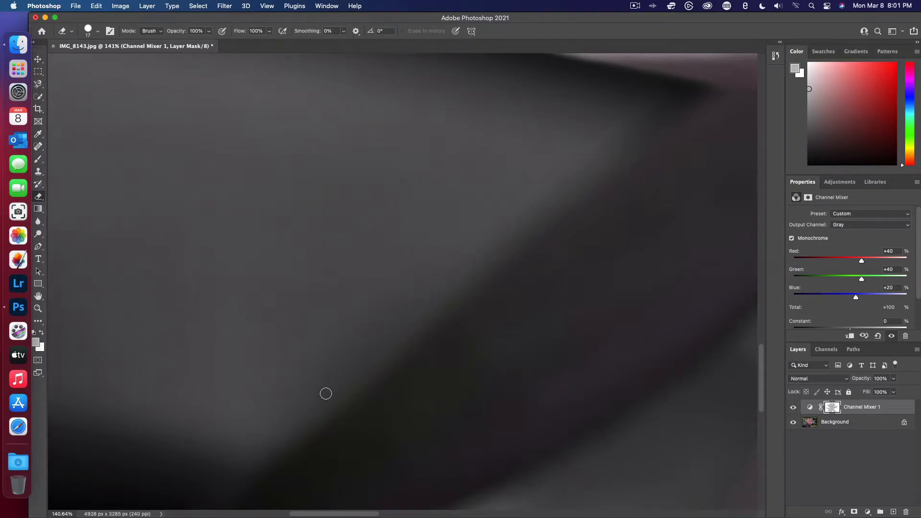
# - Erase the color fringe along the outer left edge of the upper-left petal
pyautogui.scroll(5, 325, 394)
pyautogui.hscroll(-3, 326, 394)
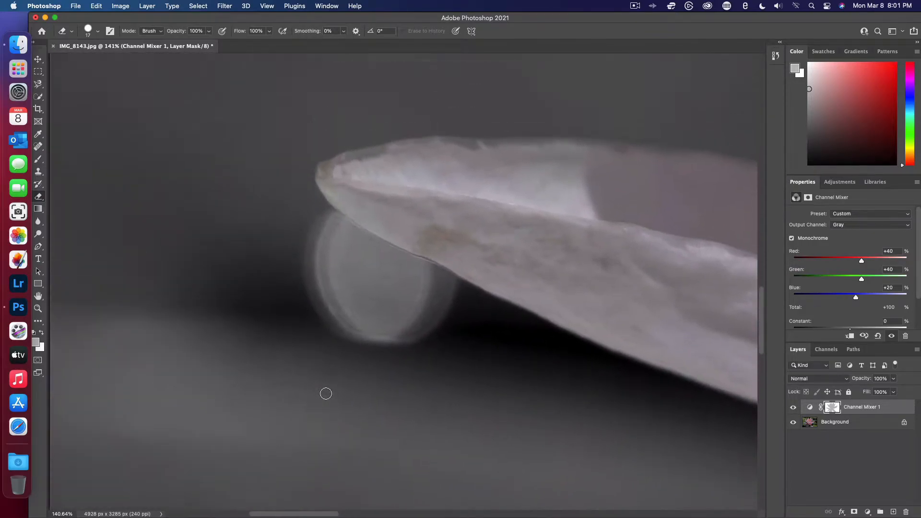
pyautogui.hscroll(5, 326, 393)
pyautogui.scroll(3, 326, 394)
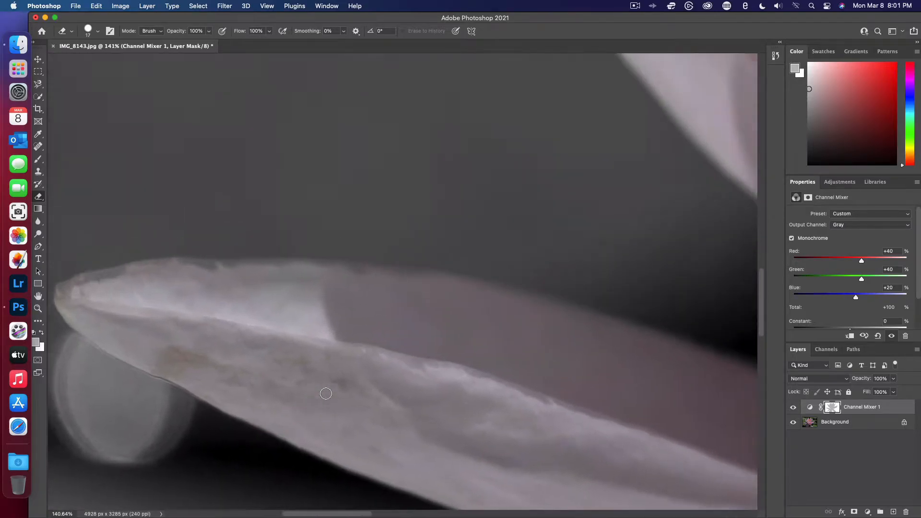
pyautogui.hscroll(8, 326, 394)
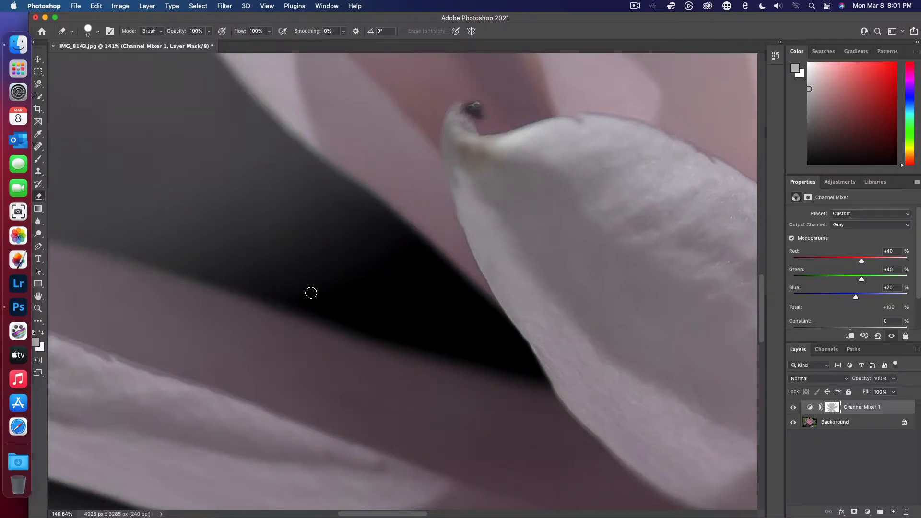
pyautogui.scroll(10, 363, 322)
pyautogui.hscroll(-5, 363, 322)
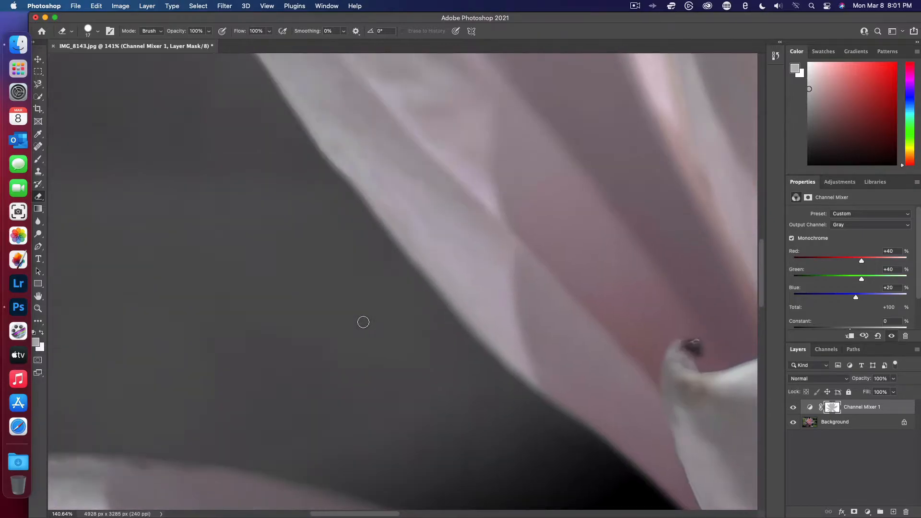
pyautogui.scroll(8, 363, 322)
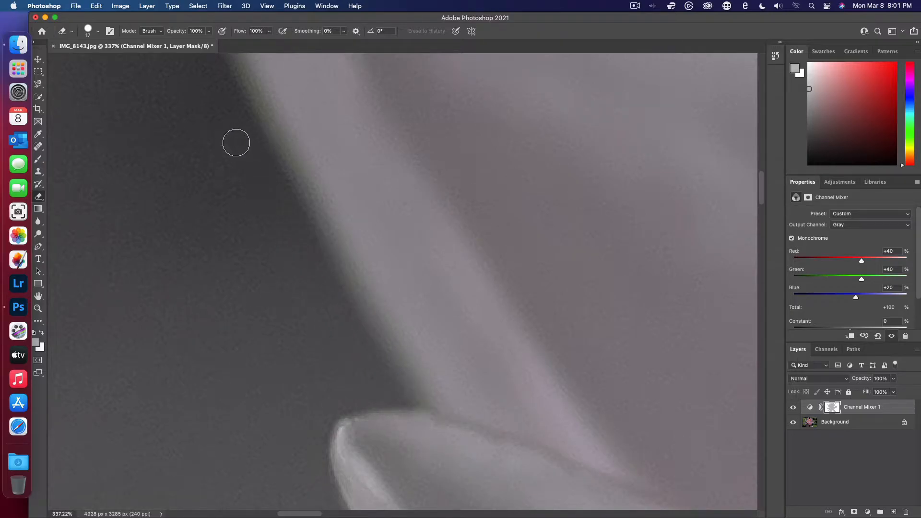
pyautogui.hscroll(-5, 236, 143)
pyautogui.scroll(3, 236, 142)
pyautogui.moveTo(394, 243); pyautogui.dragTo(508, 475)
# - Erase the color fringe around the upper-left petal's tip and along the notch just beyond it
pyautogui.scroll(5, 300, 286)
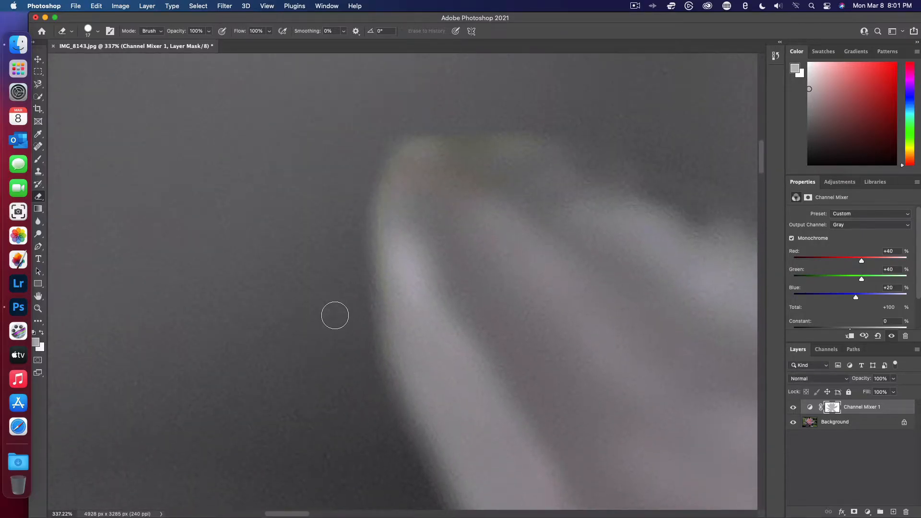
pyautogui.moveTo(356, 224)
pyautogui.mouseDown()
pyautogui.moveTo(403, 137)
pyautogui.moveTo(439, 127)
pyautogui.moveTo(531, 129)
pyautogui.mouseUp()
pyautogui.hscroll(5, 424, 130)
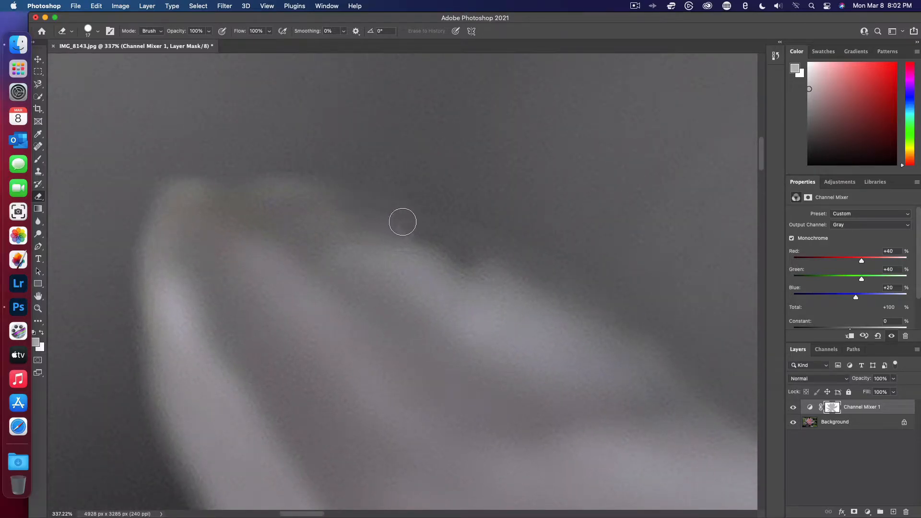
pyautogui.hscroll(5, 472, 250)
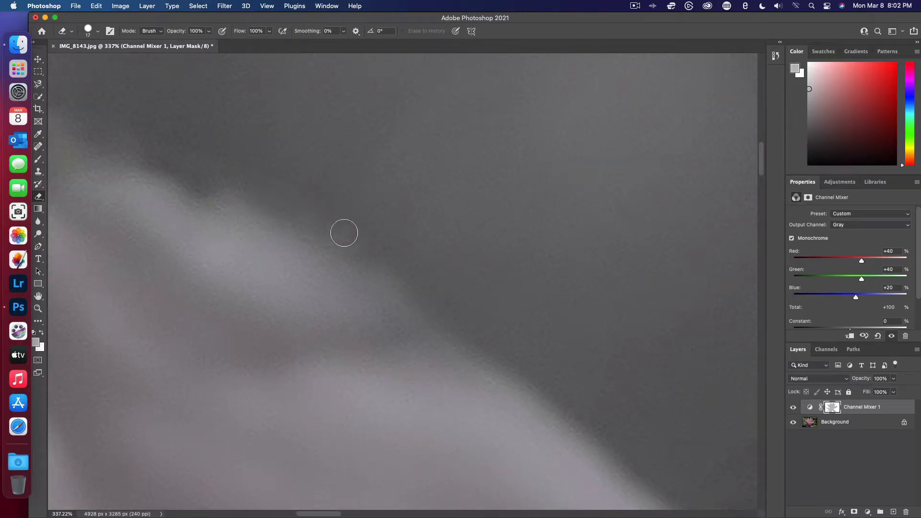
pyautogui.scroll(-3, 449, 317)
pyautogui.hscroll(3, 449, 316)
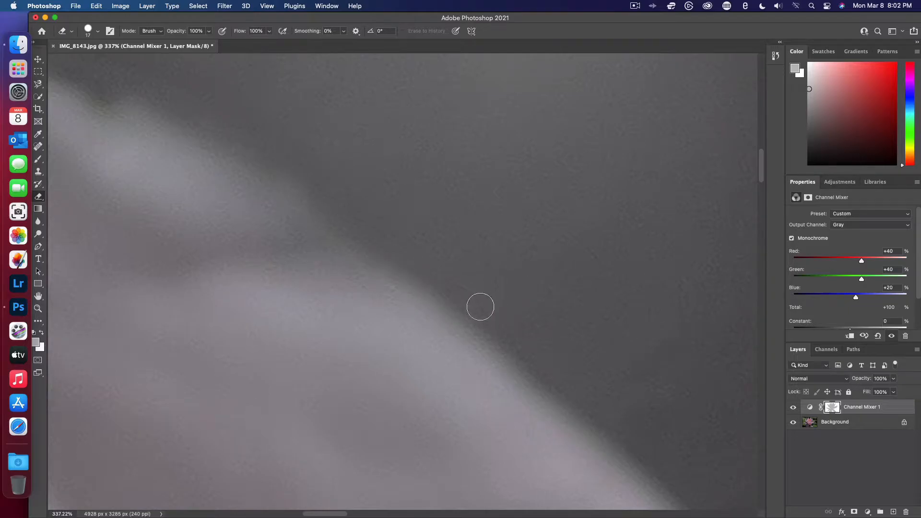
# - Erase the fringe down the upper-left petal's upper edge into the narrow gap beside the neighboring petal
pyautogui.scroll(-2, 480, 305)
pyautogui.hscroll(2, 480, 305)
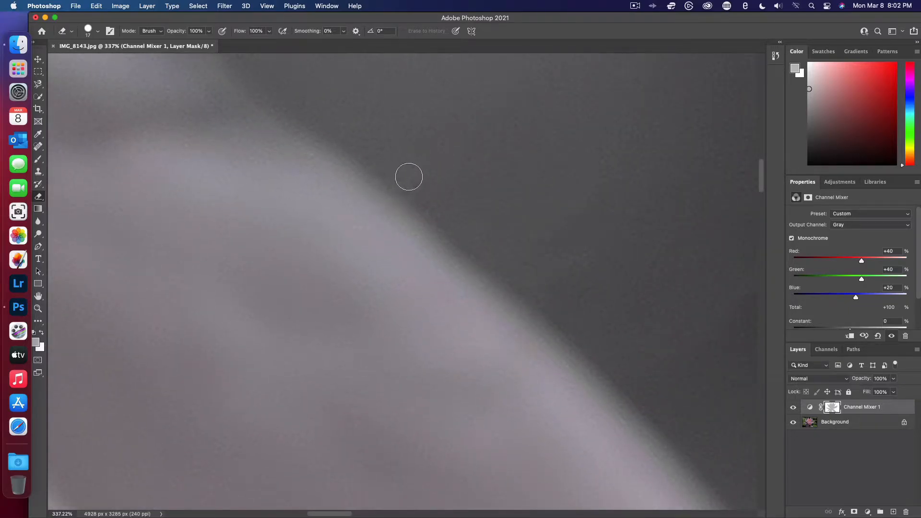
pyautogui.scroll(-3, 607, 369)
pyautogui.hscroll(3, 607, 370)
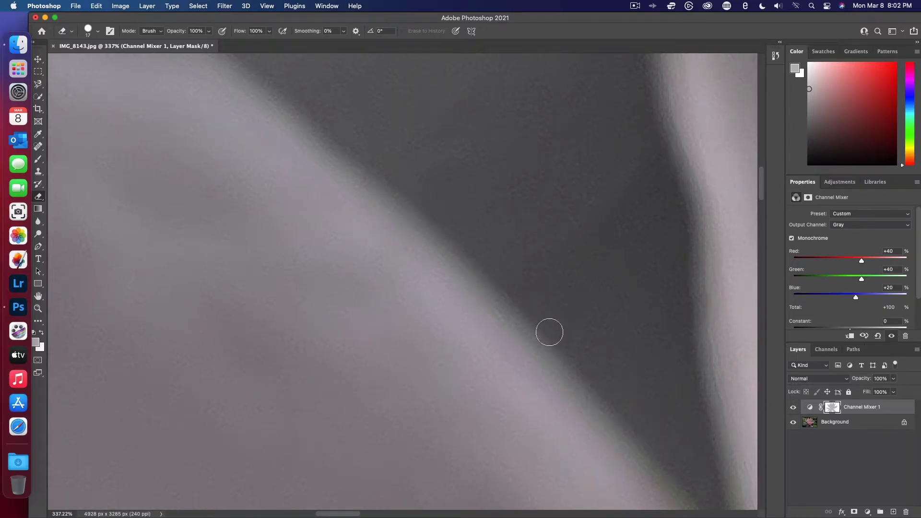
pyautogui.scroll(-2, 582, 371)
pyautogui.hscroll(2, 583, 371)
pyautogui.scroll(-2, 582, 371)
pyautogui.hscroll(2, 583, 371)
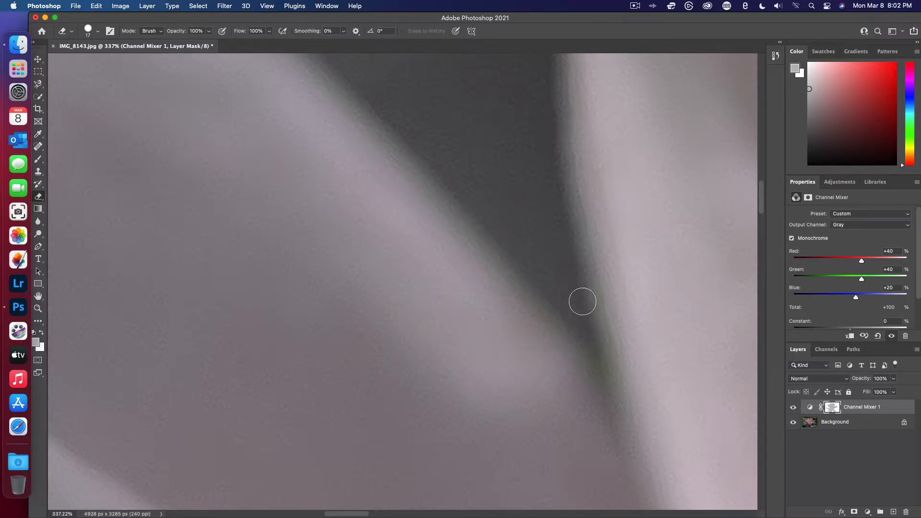
# - Erase the color fringe up the neighboring small petal, around its rounded tip and into the dark notch beyond it
pyautogui.scroll(5, 576, 293)
pyautogui.scroll(1, 569, 283)
pyautogui.scroll(5, 508, 202)
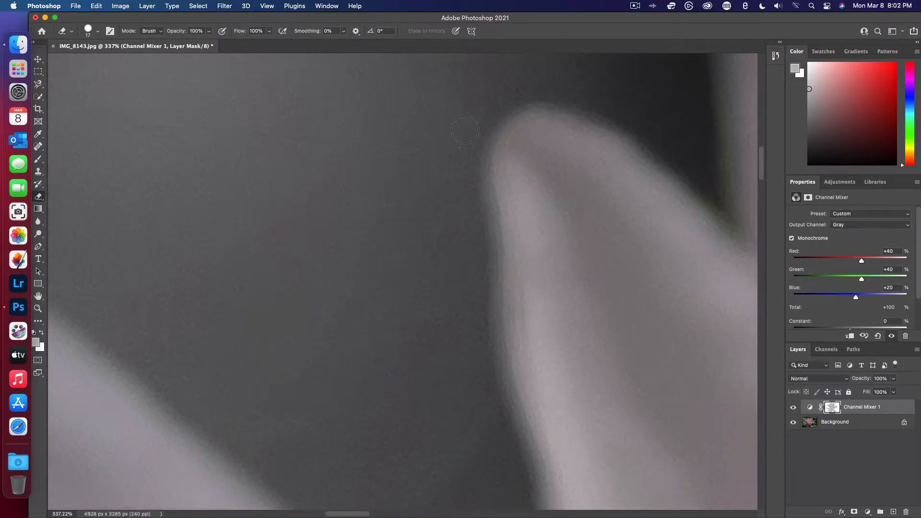
pyautogui.hscroll(3, 465, 117)
pyautogui.hscroll(3, 465, 118)
pyautogui.scroll(1, 465, 118)
pyautogui.moveTo(399, 268)
pyautogui.mouseDown()
pyautogui.moveTo(443, 320)
pyautogui.moveTo(409, 255)
pyautogui.mouseUp()
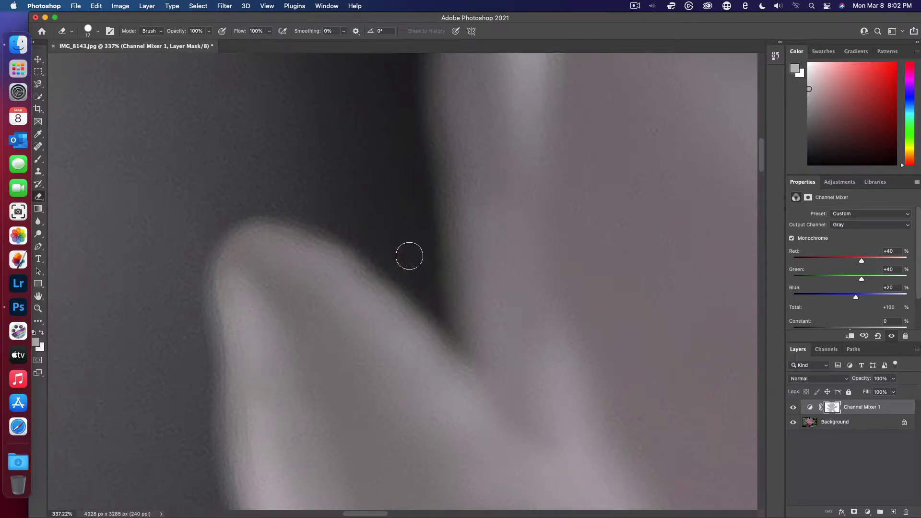
# - Erase the color fringe up the left edge of the next tall petal to its knobbed tip
pyautogui.scroll(3, 410, 256)
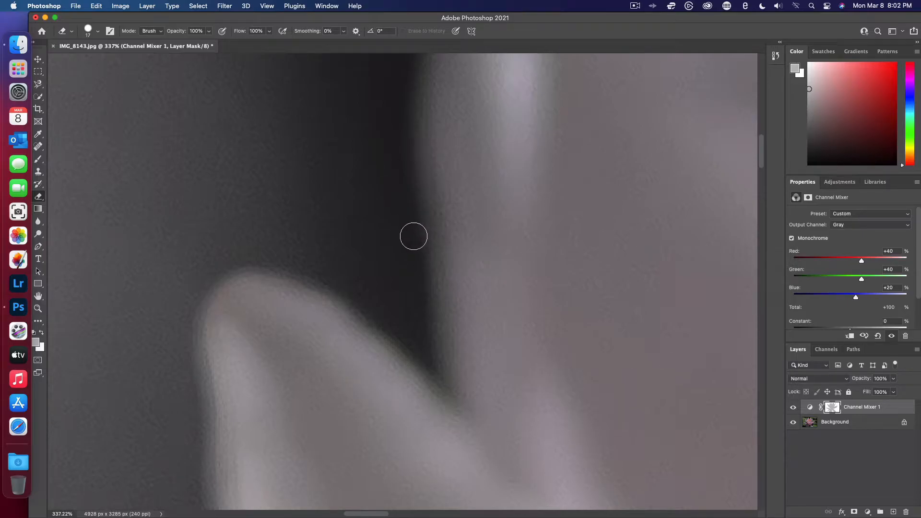
pyautogui.scroll(5, 422, 222)
pyautogui.hscroll(2, 422, 222)
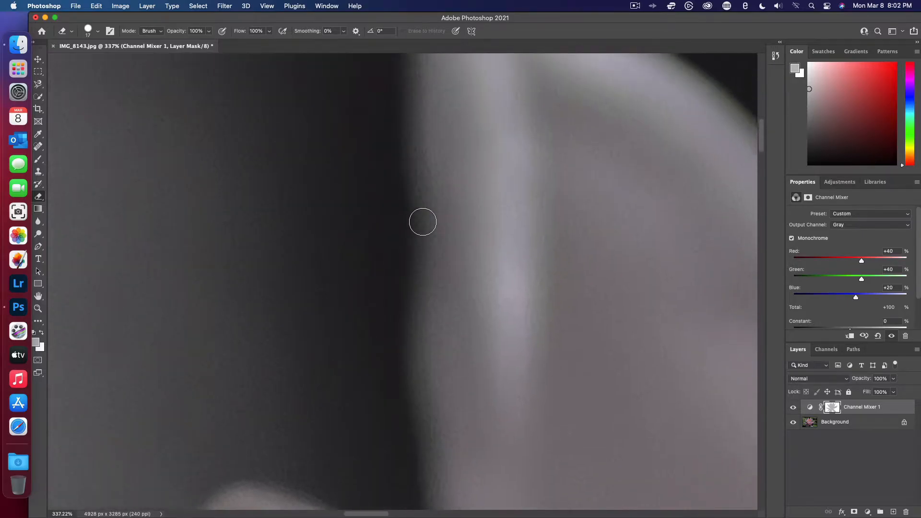
pyautogui.scroll(-1, 422, 222)
pyautogui.hscroll(1, 423, 222)
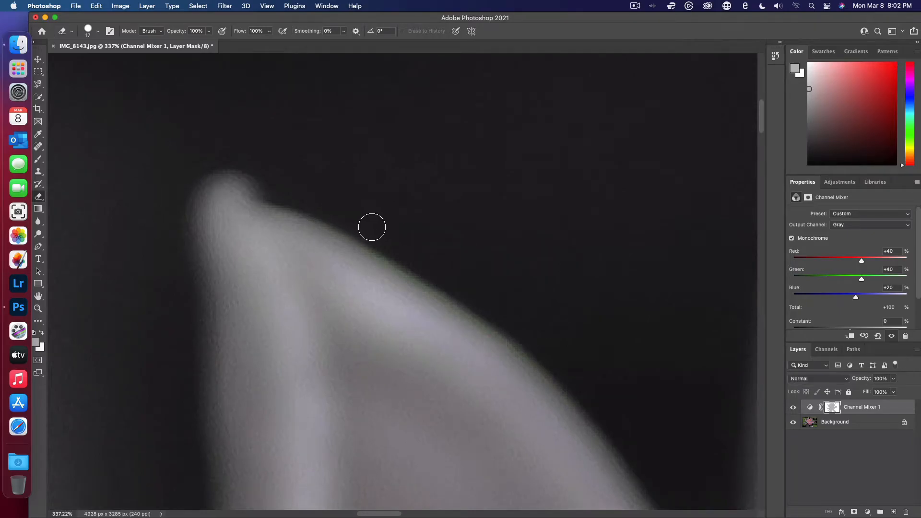
# - Erase the fringe from the knobbed tip down the petal's curved right edge into the V-shaped gap
pyautogui.scroll(-2, 536, 352)
pyautogui.hscroll(4, 536, 352)
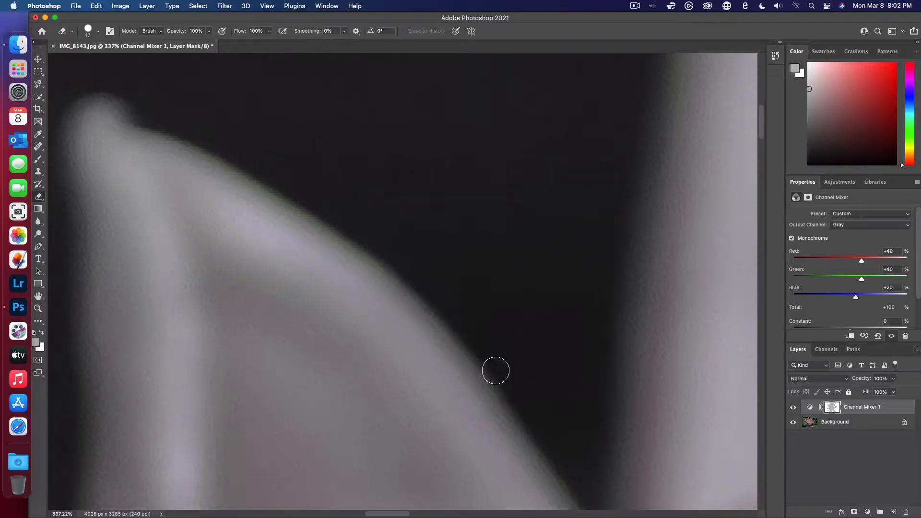
pyautogui.scroll(-2, 504, 380)
pyautogui.hscroll(3, 504, 381)
pyautogui.scroll(-1, 506, 381)
pyautogui.hscroll(2, 506, 380)
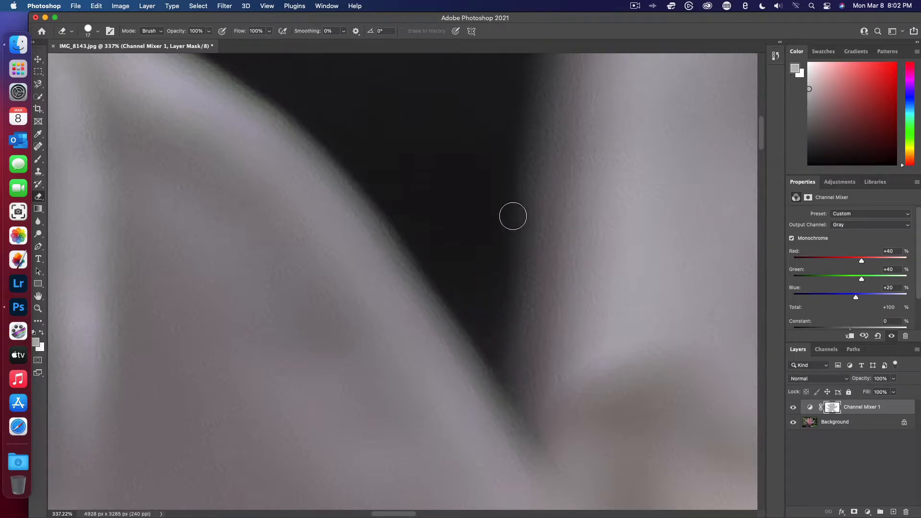
# - Erase the color fringe up the left edge of the topmost petal and around its tip at the photo's upper border
pyautogui.scroll(5, 534, 110)
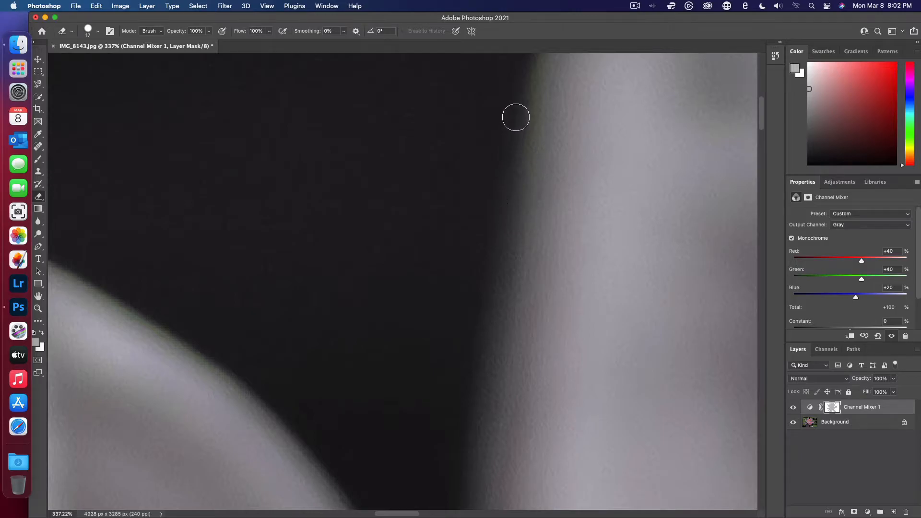
pyautogui.scroll(5, 515, 191)
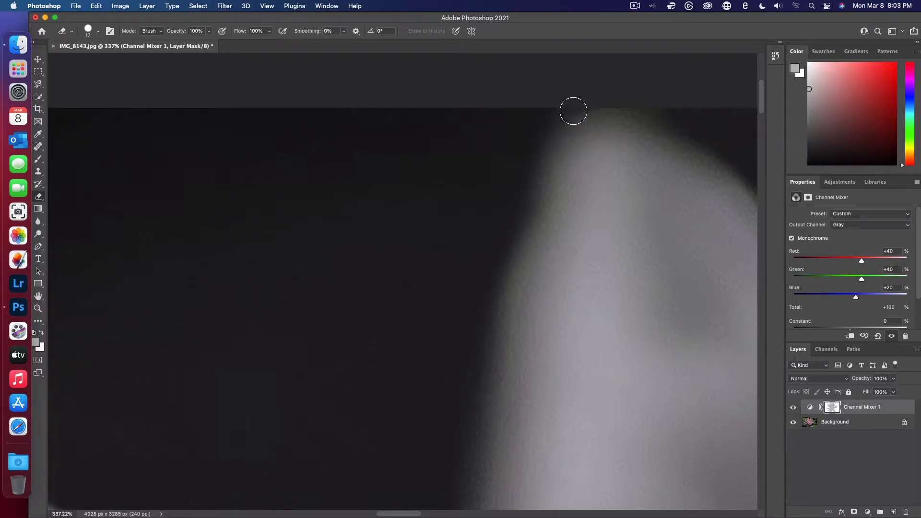
pyautogui.hscroll(5, 553, 122)
pyautogui.scroll(1, 553, 122)
pyautogui.hscroll(2, 553, 122)
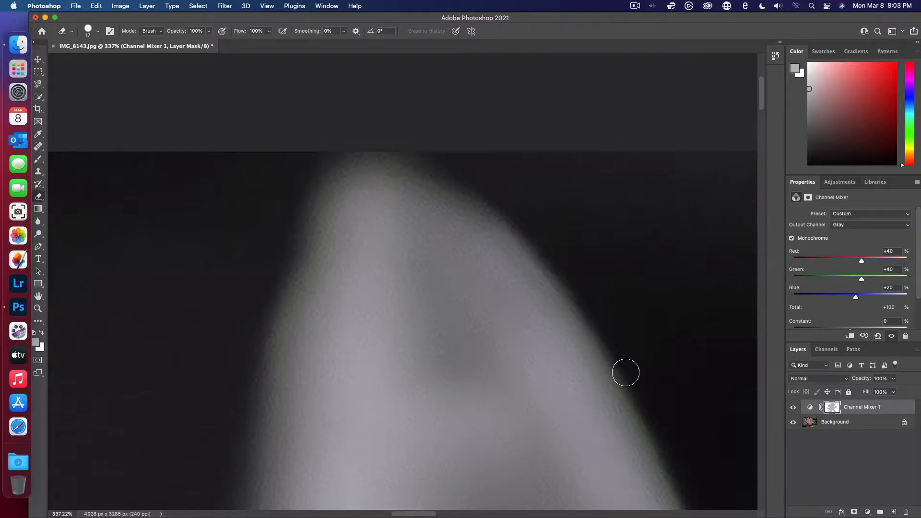
# - Erase the greenish fringe along the upper half of the topmost petal's right edge
pyautogui.scroll(-5, 625, 372)
pyautogui.hscroll(5, 625, 373)
pyautogui.scroll(1, 426, 109)
pyautogui.hscroll(-1, 425, 109)
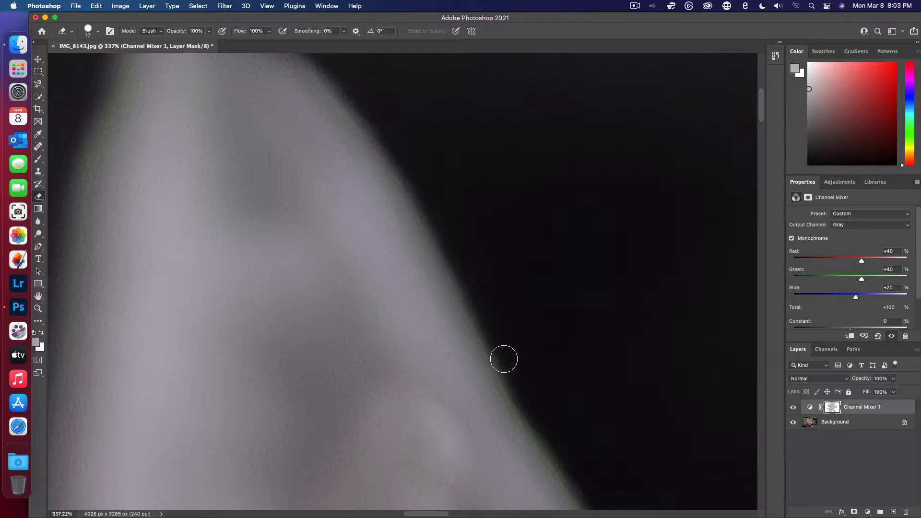
pyautogui.scroll(-1, 520, 386)
pyautogui.hscroll(1, 520, 386)
pyautogui.scroll(-3, 521, 386)
pyautogui.hscroll(1, 521, 385)
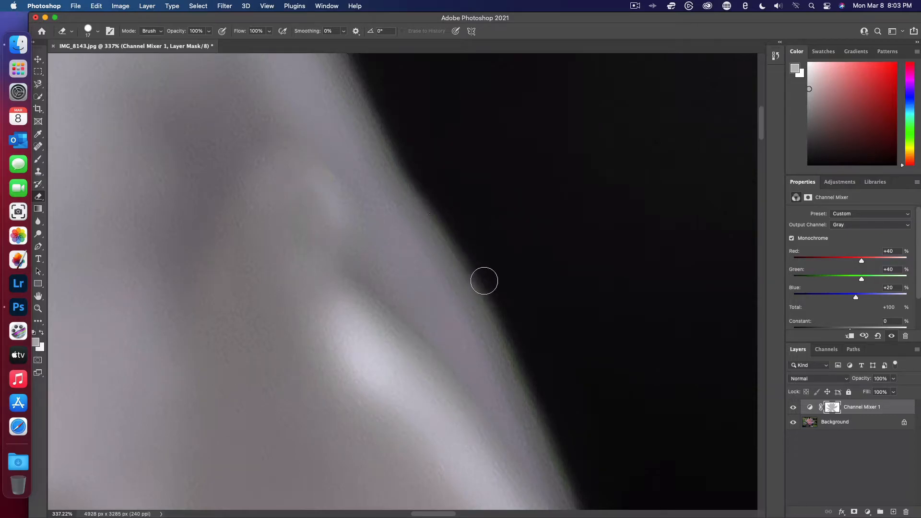
# - Erase the fringe along the lower half of the topmost petal's right edge, down into the black V-shaped gap
pyautogui.scroll(-1, 510, 330)
pyautogui.hscroll(1, 511, 330)
pyautogui.scroll(-1, 511, 329)
pyautogui.hscroll(1, 510, 330)
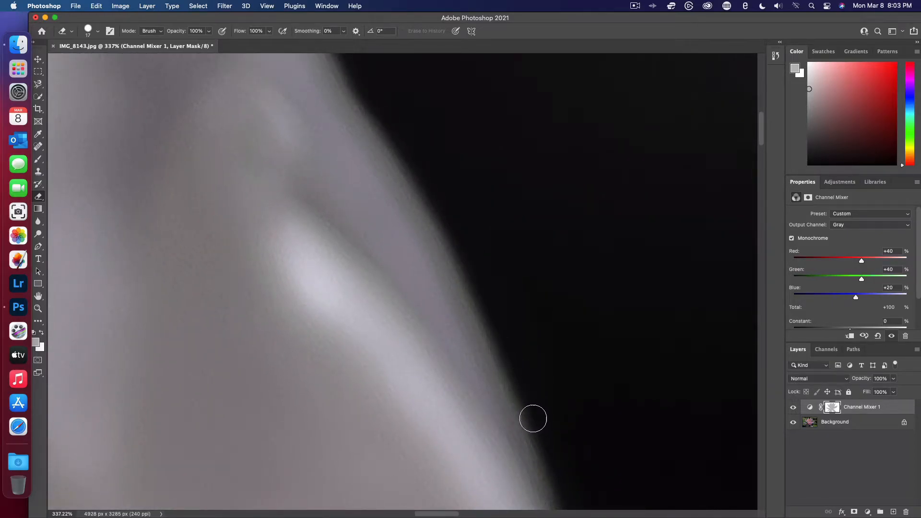
pyautogui.scroll(-2, 539, 434)
pyautogui.hscroll(1, 539, 435)
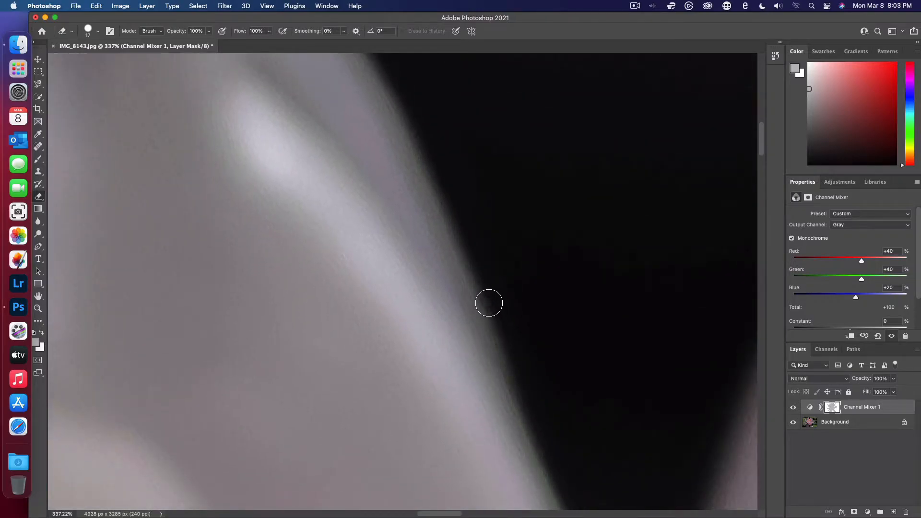
pyautogui.scroll(-2, 556, 462)
pyautogui.hscroll(1, 555, 463)
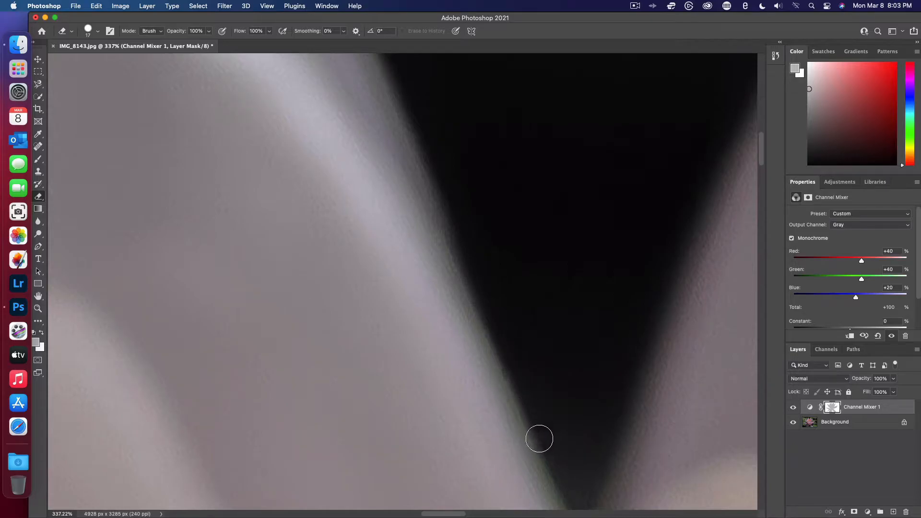
pyautogui.scroll(-3, 571, 396)
pyautogui.hscroll(2, 571, 396)
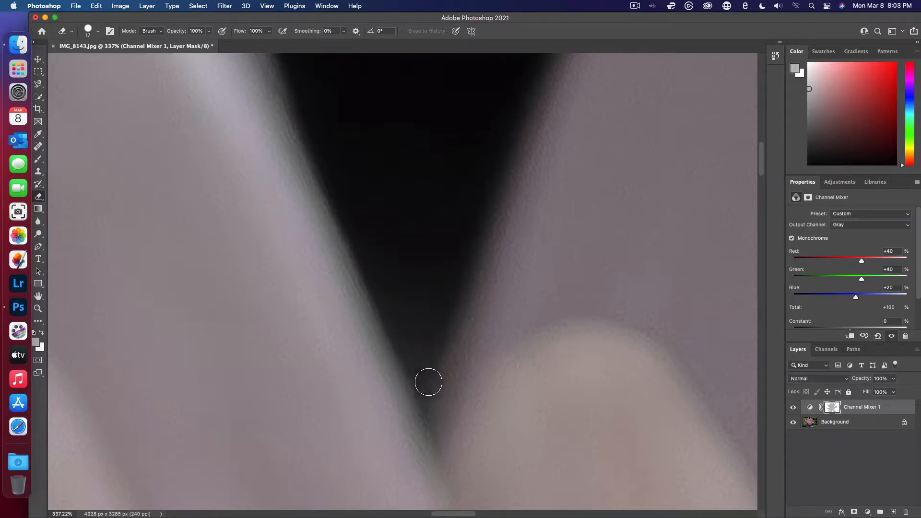
# - Erase the color fringe from the V-shaped gap up the left edge of the next petal to its pointed tip
pyautogui.scroll(5, 459, 166)
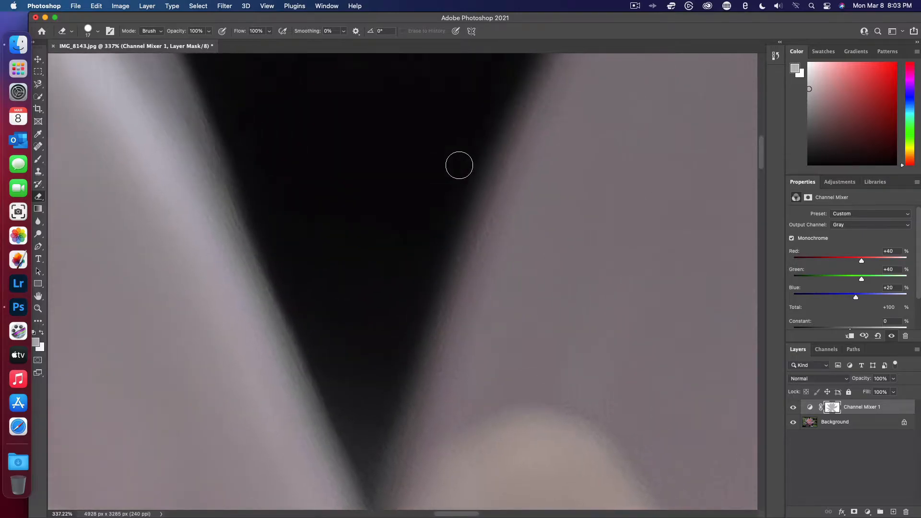
pyautogui.scroll(3, 459, 167)
pyautogui.scroll(-5, 459, 167)
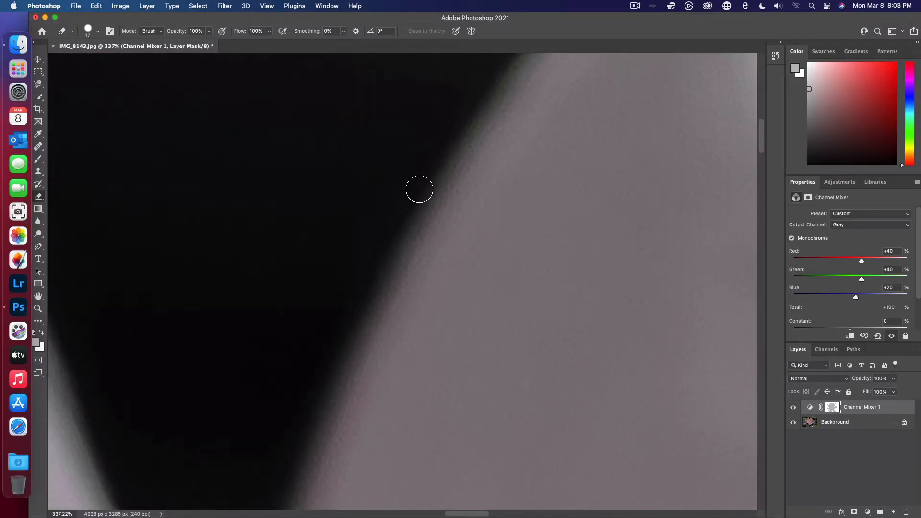
pyautogui.scroll(2, 504, 88)
pyautogui.scroll(4, 504, 88)
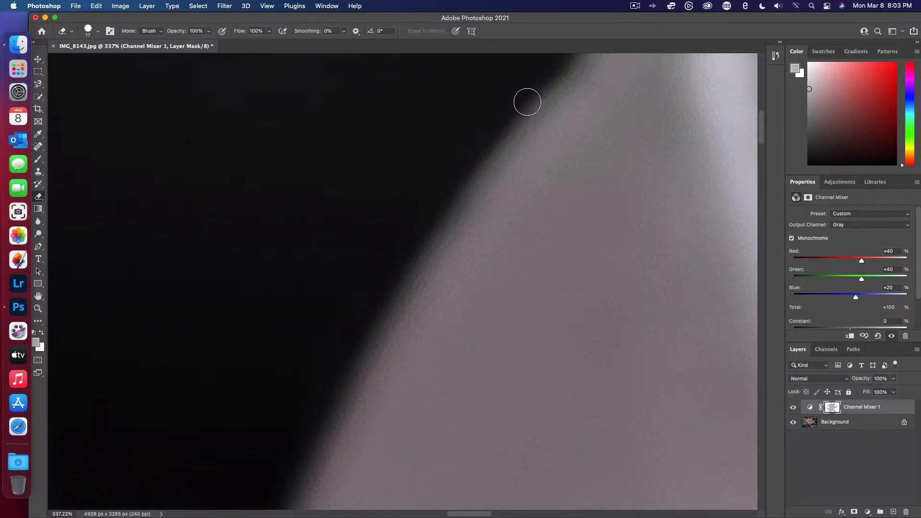
pyautogui.scroll(2, 528, 102)
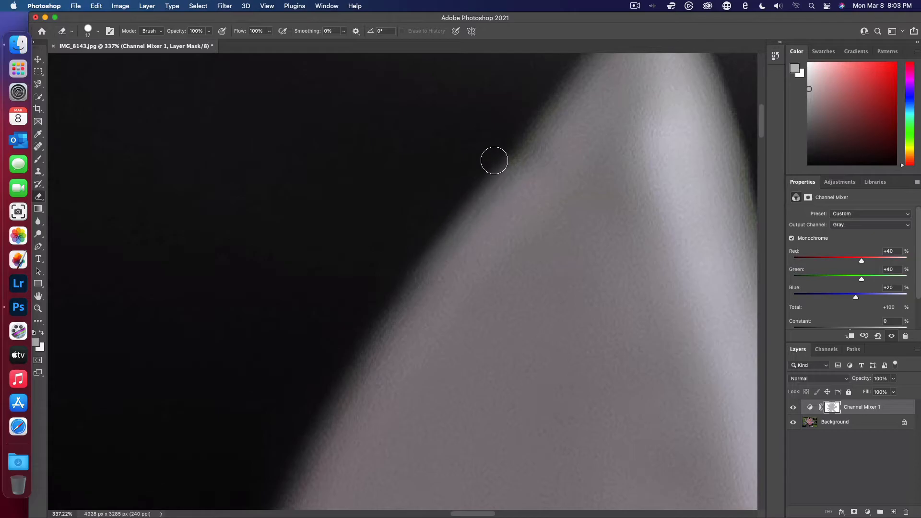
pyautogui.scroll(2, 492, 171)
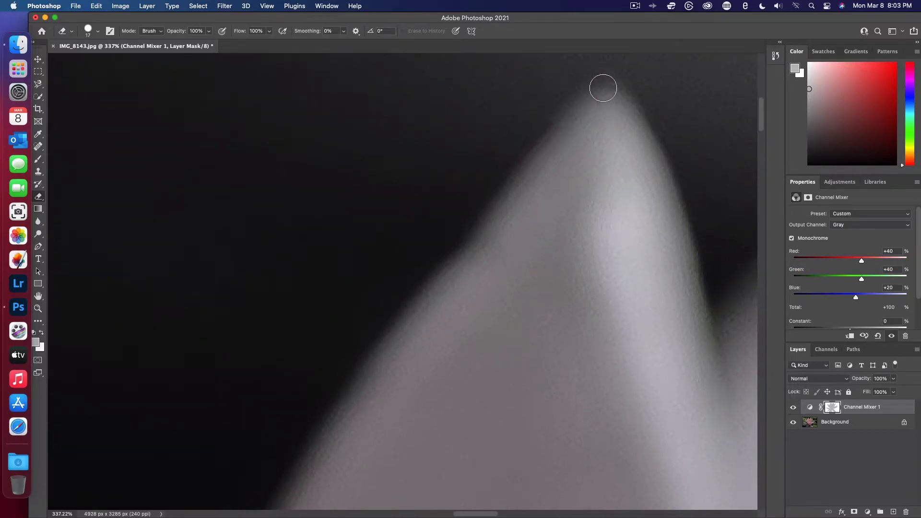
# - Erase the fringe down into the notch beside the pointed petal and up the broad rounded petal's left shoulder to its tip
pyautogui.hscroll(5, 605, 87)
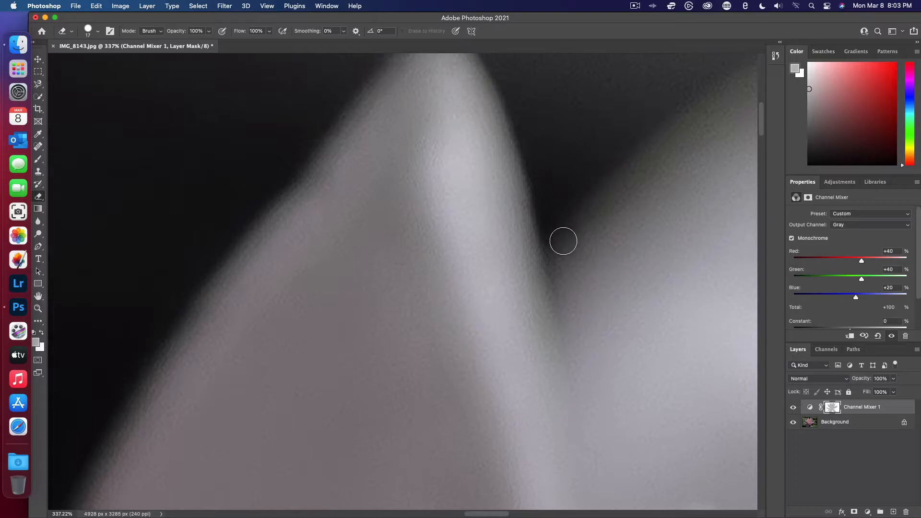
pyautogui.hscroll(3, 654, 128)
pyautogui.scroll(2, 654, 129)
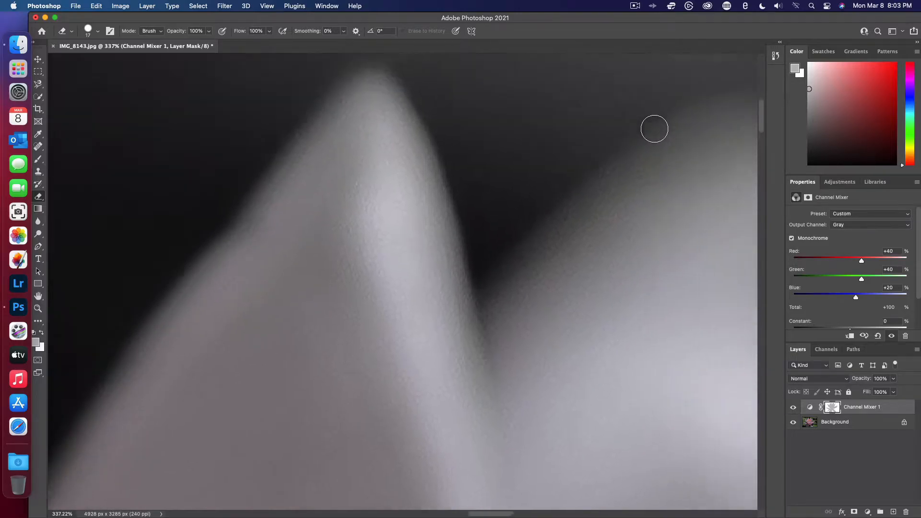
pyautogui.hscroll(3, 654, 128)
pyautogui.scroll(2, 655, 129)
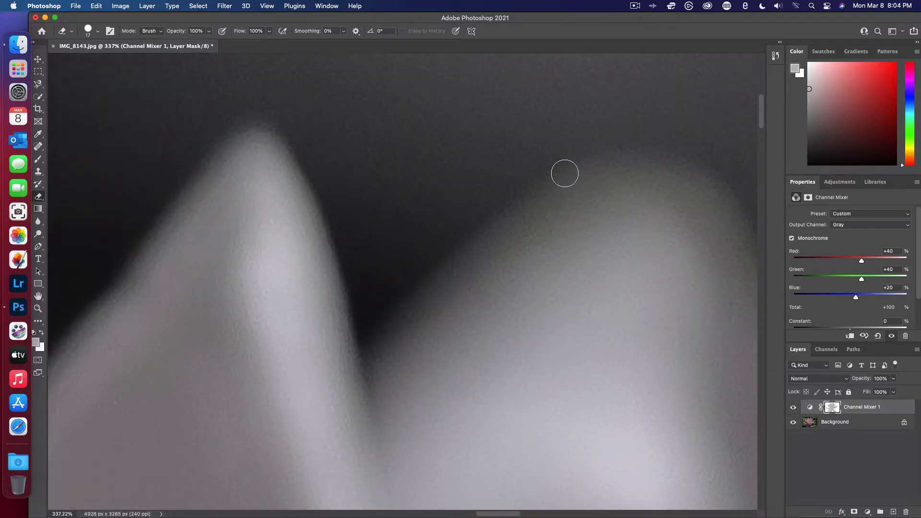
pyautogui.hscroll(3, 599, 171)
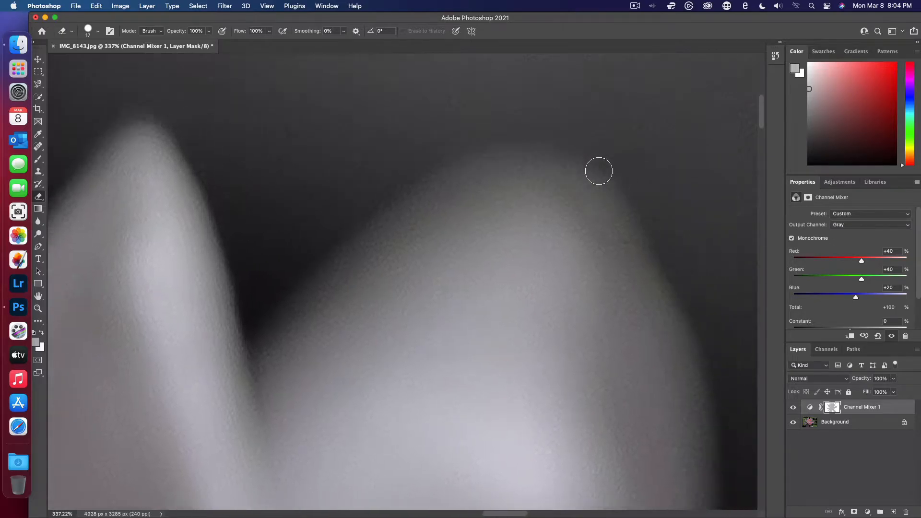
# - Erase the color fringe from the broad petal's rounded tip down the upper part of its right edge
pyautogui.hscroll(1, 598, 170)
pyautogui.scroll(-1, 599, 171)
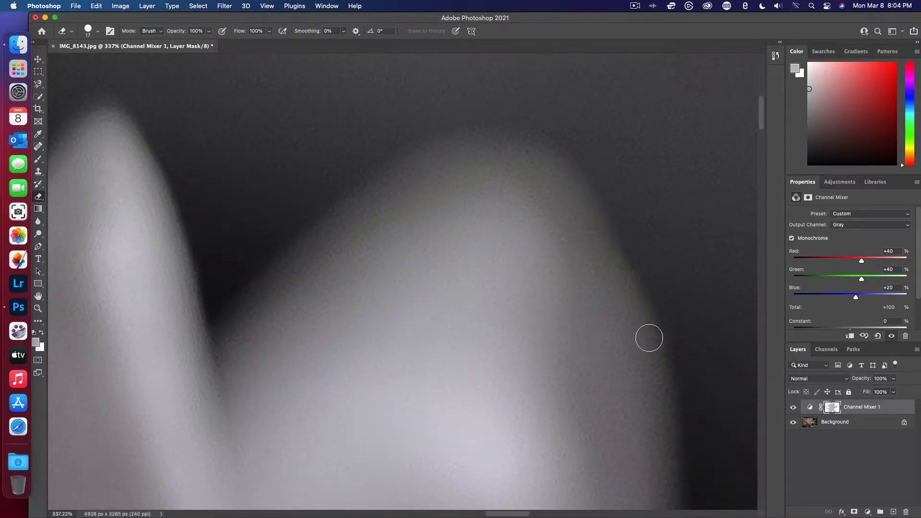
pyautogui.scroll(-5, 677, 420)
pyautogui.hscroll(2, 677, 420)
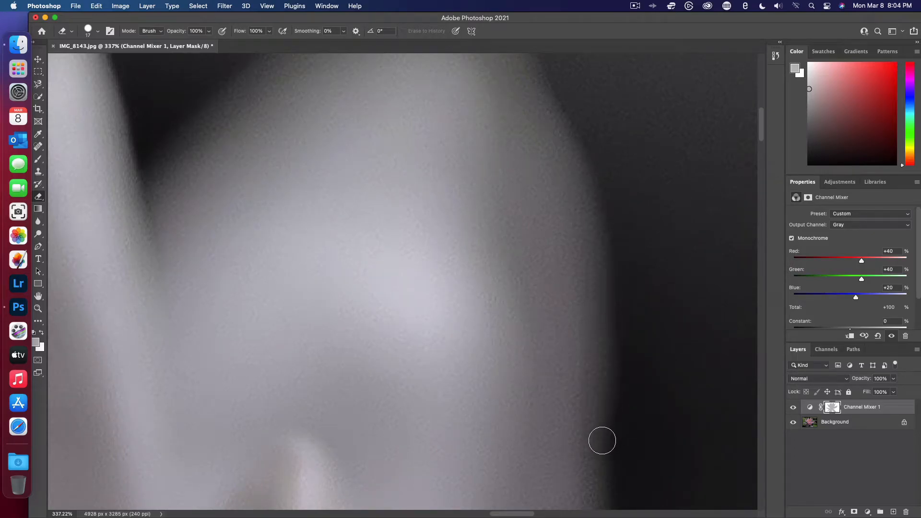
pyautogui.scroll(-4, 610, 478)
pyautogui.hscroll(1, 609, 479)
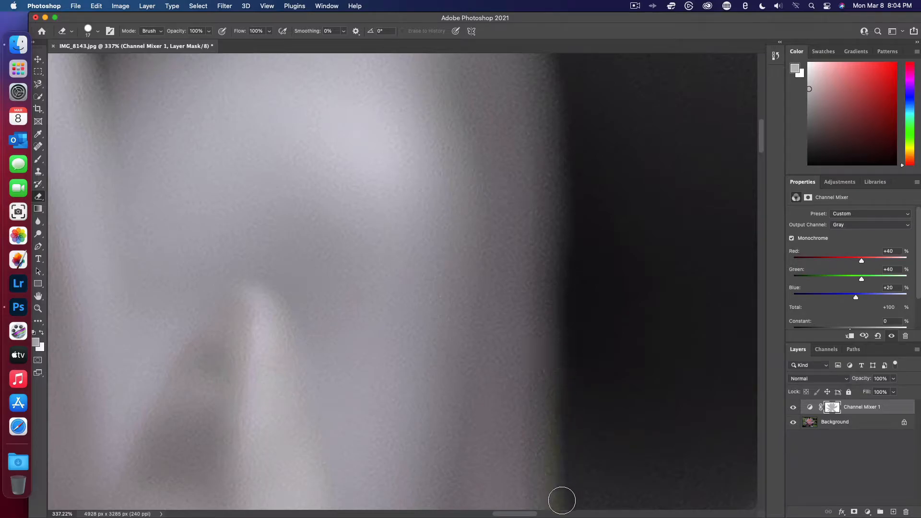
# - Erase the green fringe down the lower part of the broad petal's right edge to the bottom of the dark gap
pyautogui.scroll(-4, 578, 433)
pyautogui.hscroll(1, 578, 433)
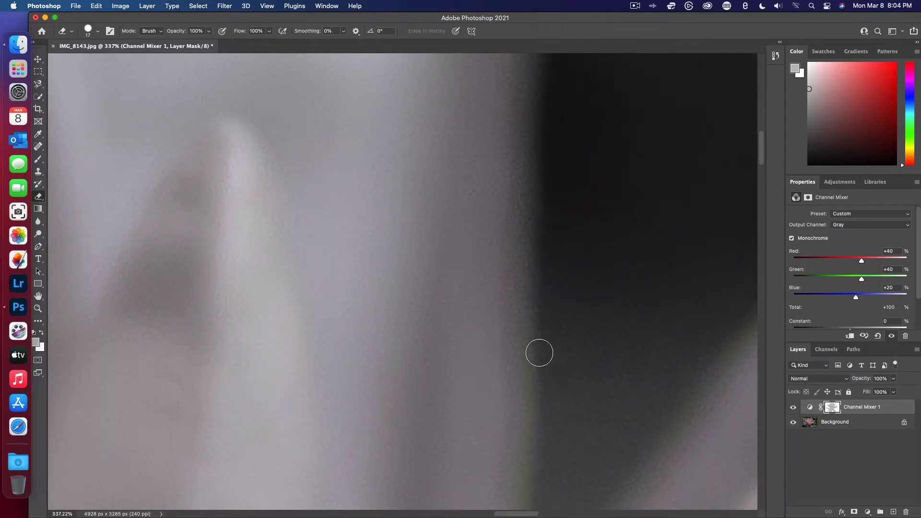
pyautogui.scroll(-2, 537, 467)
pyautogui.hscroll(1, 537, 467)
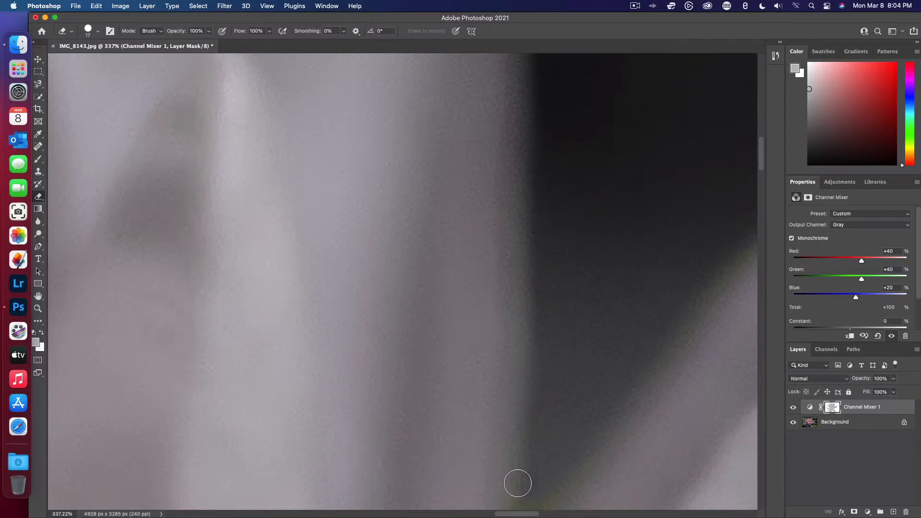
pyautogui.scroll(-3, 519, 489)
pyautogui.hscroll(1, 519, 489)
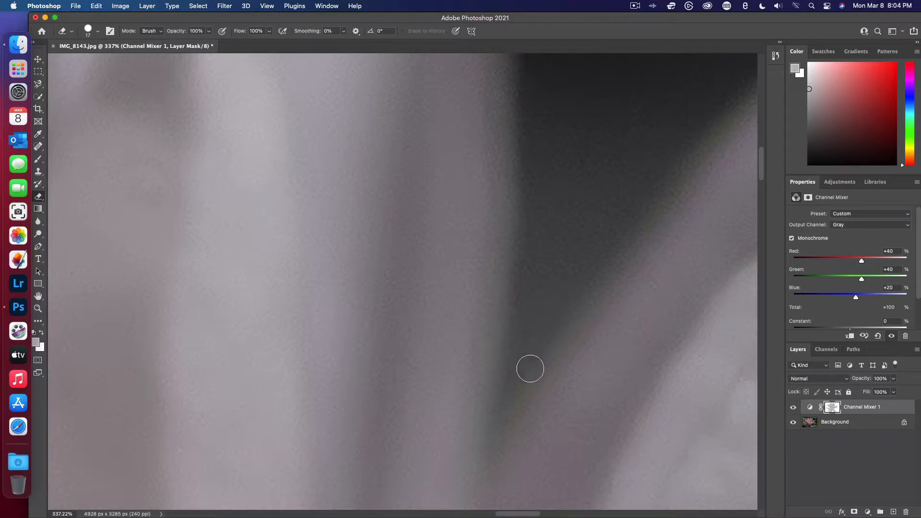
# - Erase the green fringe from the bottom of the dark gap up the lower left edge of the petal on its right
pyautogui.scroll(3, 562, 306)
pyautogui.hscroll(2, 562, 306)
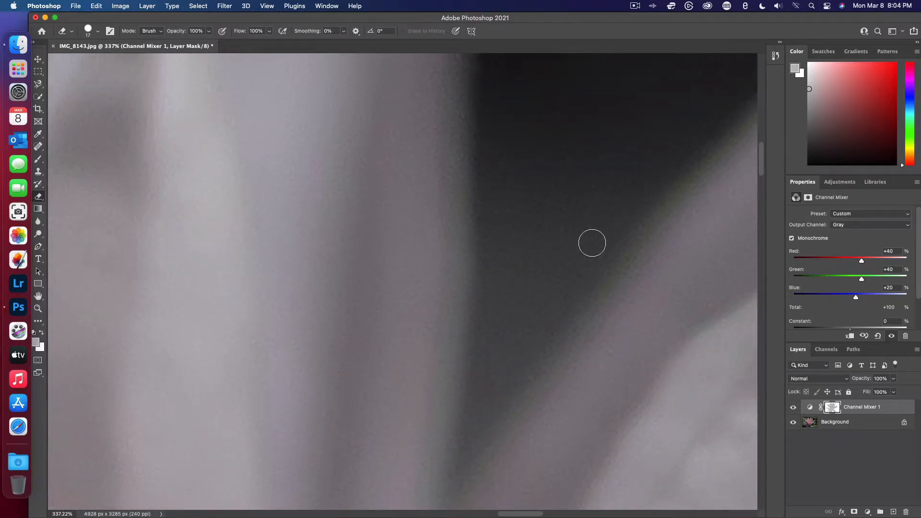
pyautogui.scroll(2, 592, 243)
pyautogui.hscroll(3, 592, 243)
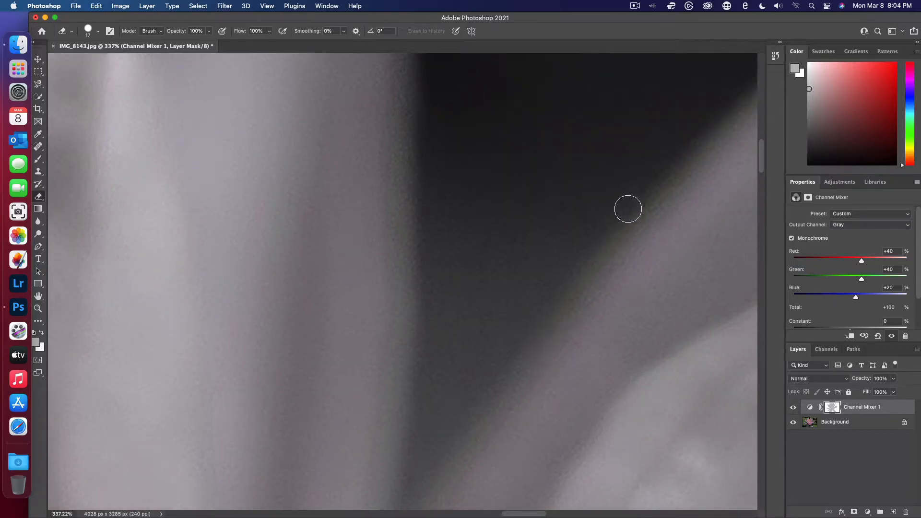
pyautogui.hscroll(3, 535, 329)
pyautogui.scroll(2, 535, 329)
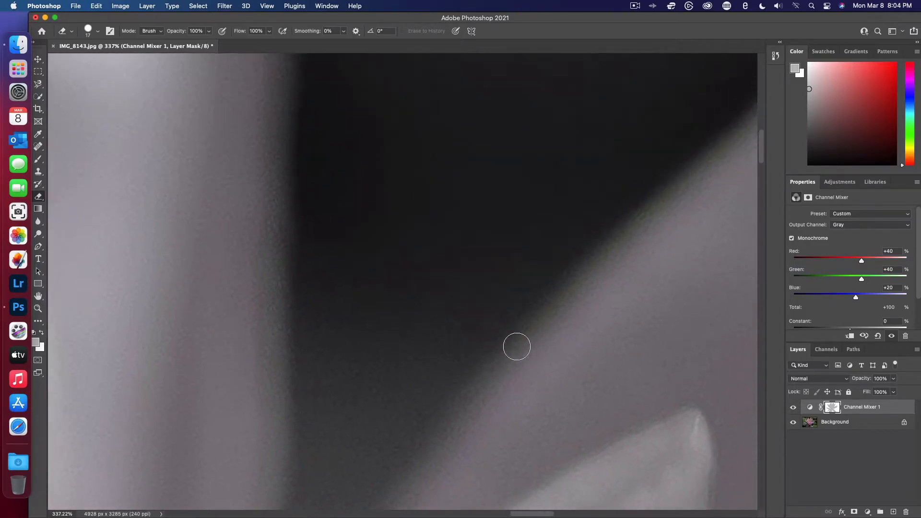
pyautogui.hscroll(3, 619, 224)
pyautogui.scroll(3, 619, 223)
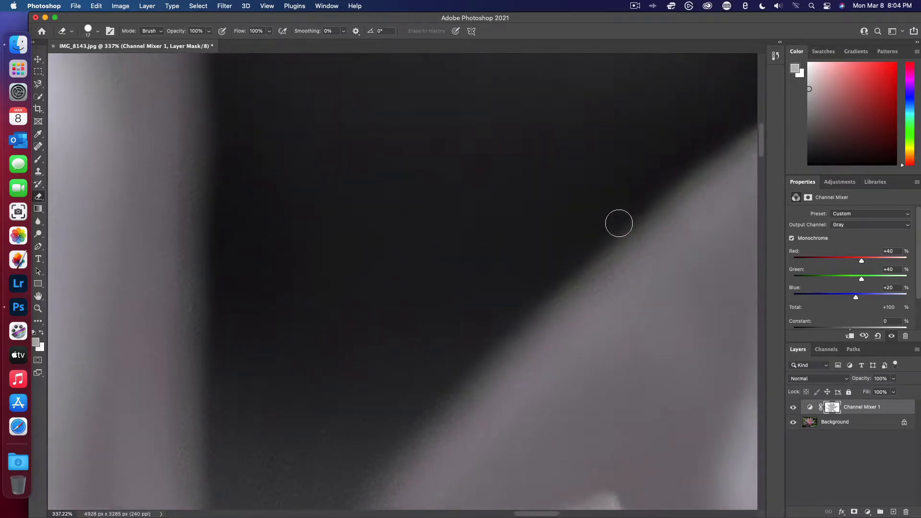
# - Erase the color fringe along the upper left edge of the same petal, up to its rounded tip
pyautogui.hscroll(3, 619, 224)
pyautogui.scroll(2, 619, 223)
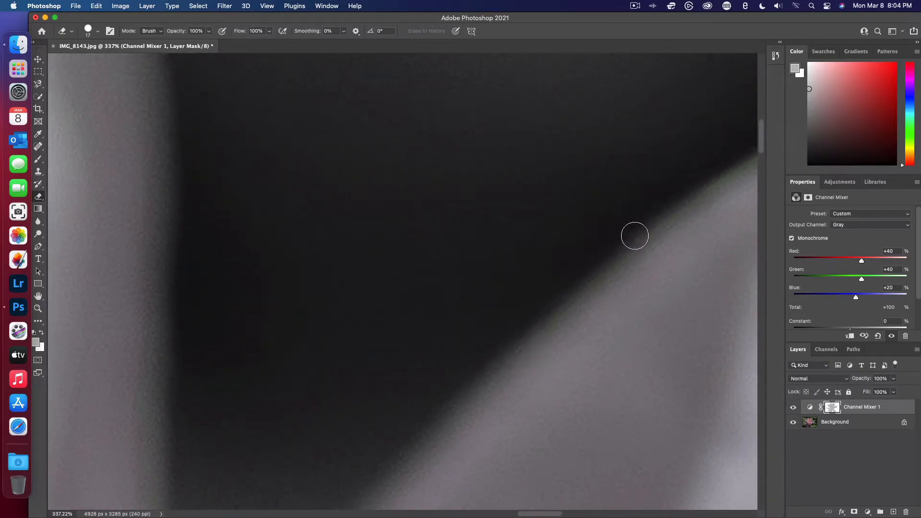
pyautogui.hscroll(3, 636, 232)
pyautogui.scroll(2, 636, 232)
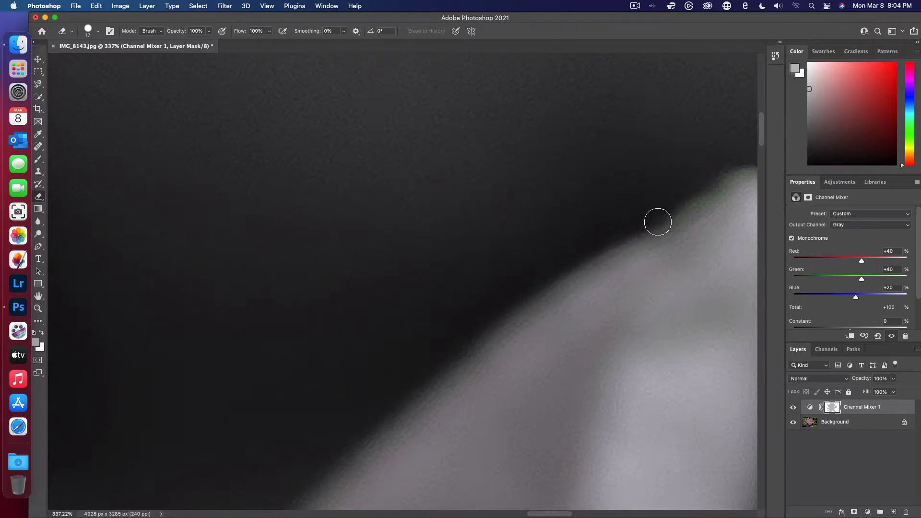
pyautogui.hscroll(3, 732, 156)
pyautogui.scroll(2, 732, 156)
pyautogui.hscroll(1, 732, 156)
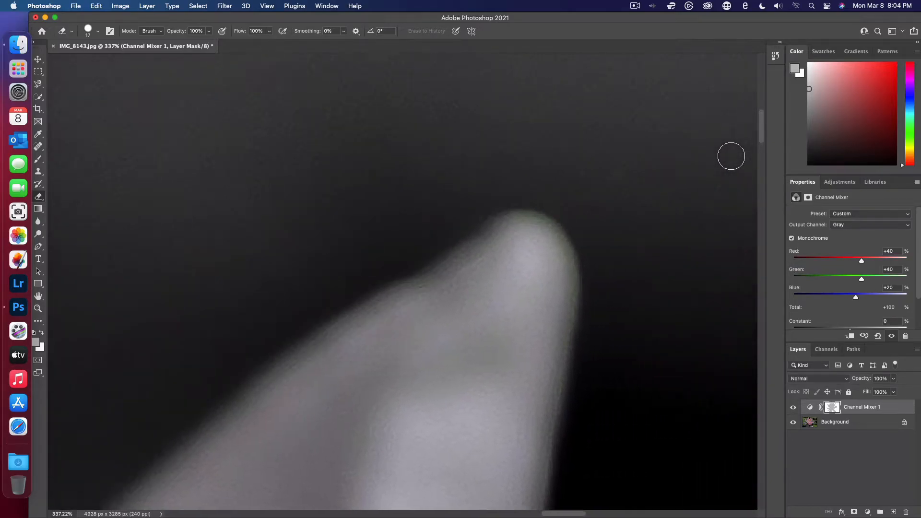
# - Erase the color fringe around the petal's rounded tip and down its right edge against the black background
pyautogui.moveTo(462, 265)
pyautogui.mouseDown()
pyautogui.moveTo(481, 231)
pyautogui.moveTo(525, 210)
pyautogui.moveTo(562, 232)
pyautogui.moveTo(576, 281)
pyautogui.moveTo(558, 403)
pyautogui.mouseUp()
pyautogui.scroll(-5, 559, 403)
pyautogui.hscroll(1, 559, 403)
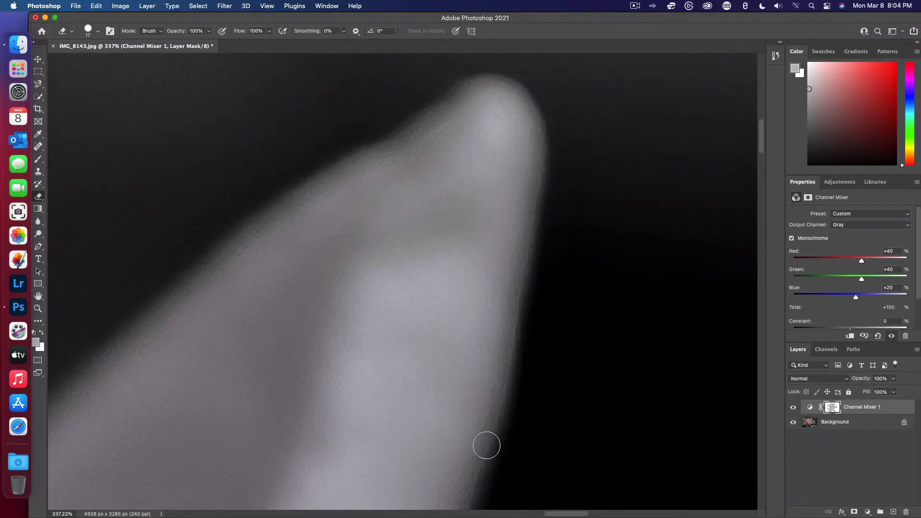
pyautogui.scroll(-5, 485, 442)
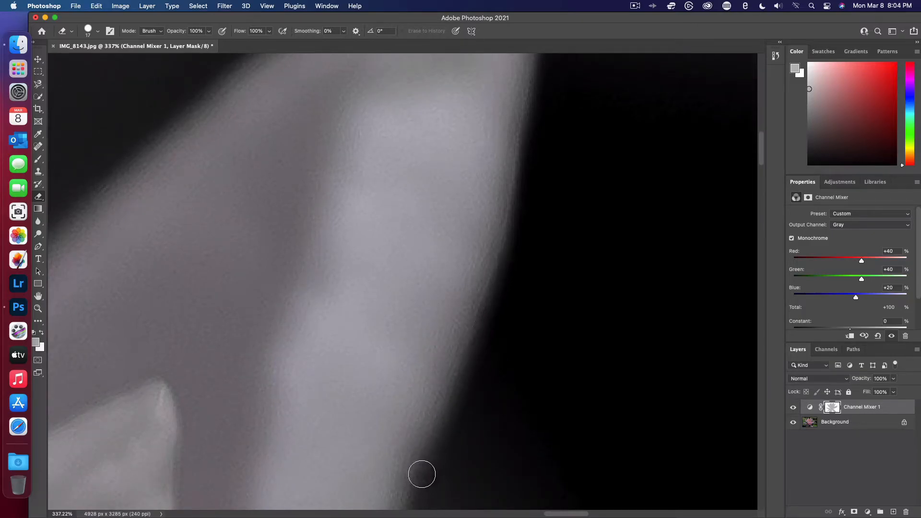
pyautogui.scroll(-8, 421, 479)
pyautogui.scroll(-6, 453, 201)
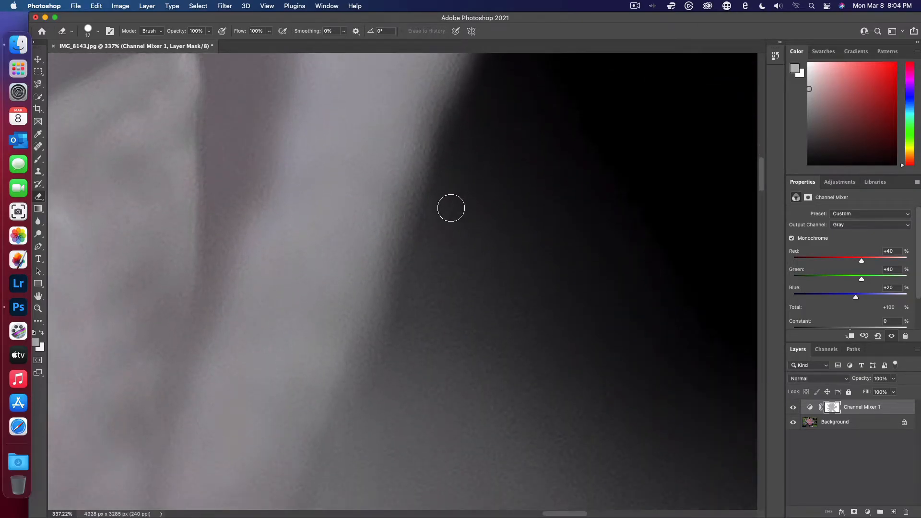
# - Erase the green fringe along the underside of the long right-hand petals where they meet the gray background
pyautogui.scroll(-6, 451, 208)
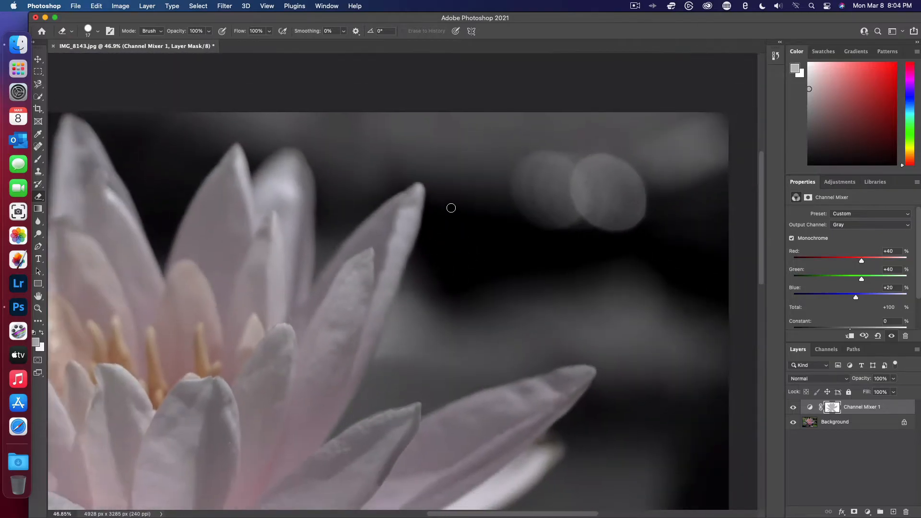
pyautogui.scroll(-6, 451, 207)
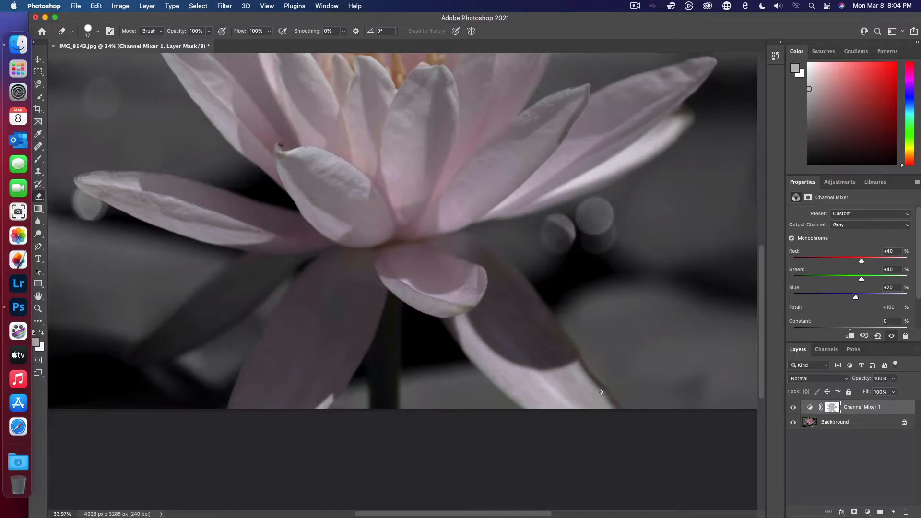
pyautogui.scroll(4, 542, 301)
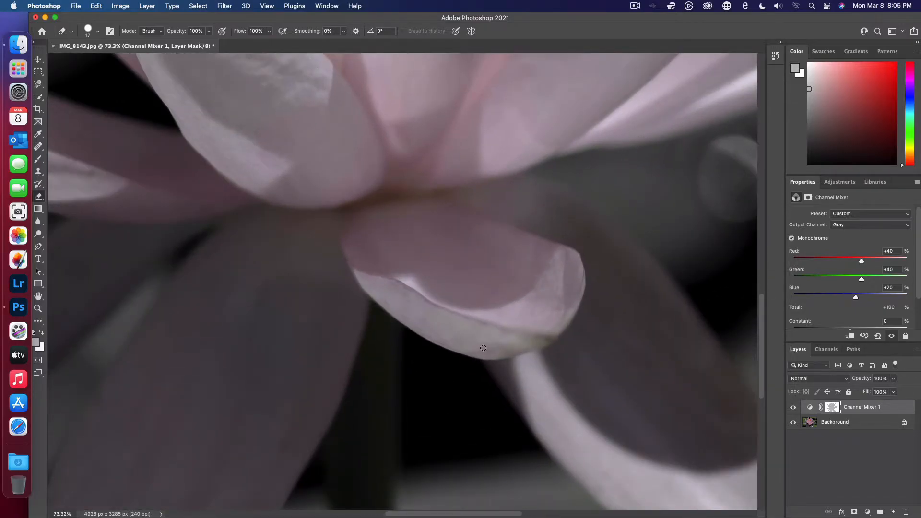
pyautogui.scroll(4, 483, 348)
pyautogui.hscroll(4, 483, 348)
pyautogui.scroll(4, 490, 313)
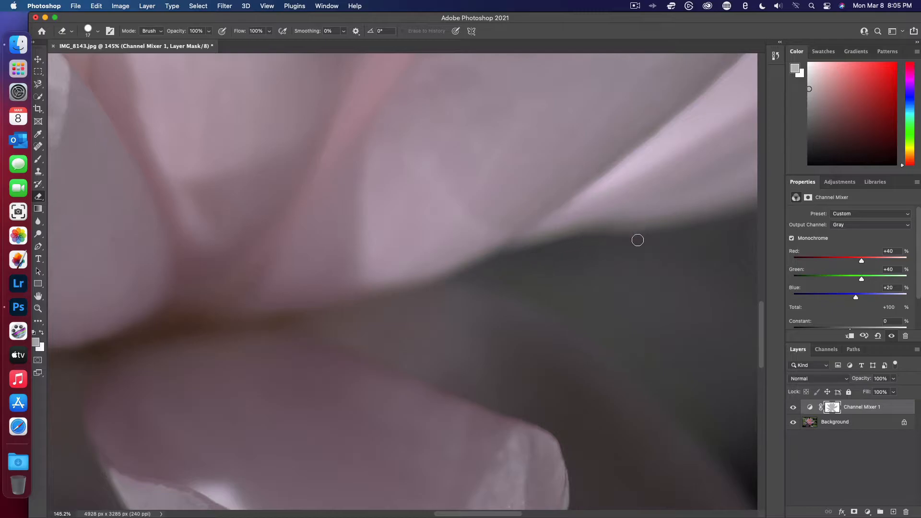
pyautogui.scroll(3, 638, 240)
pyautogui.hscroll(5, 638, 240)
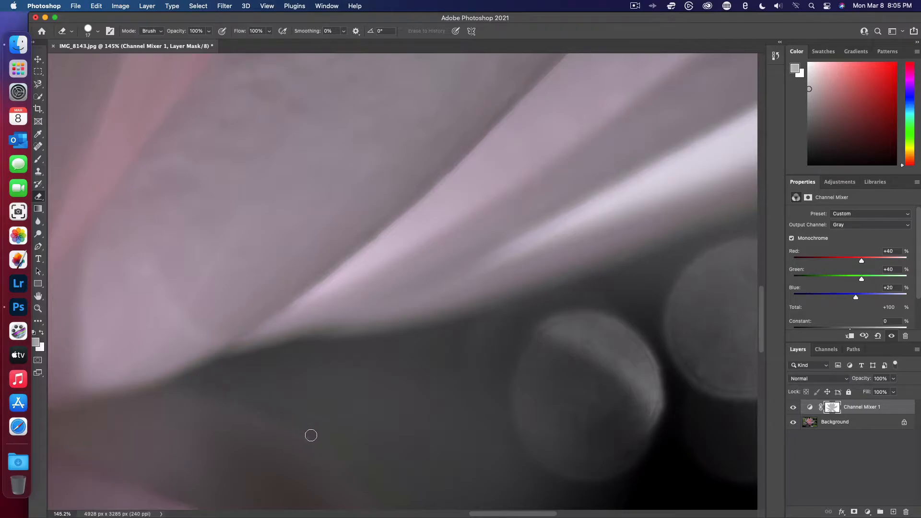
# - Erase the color spill along the upper outer edge of the shadowed lower-right petal, down past the black background
pyautogui.scroll(-3, 310, 435)
pyautogui.hscroll(3, 311, 435)
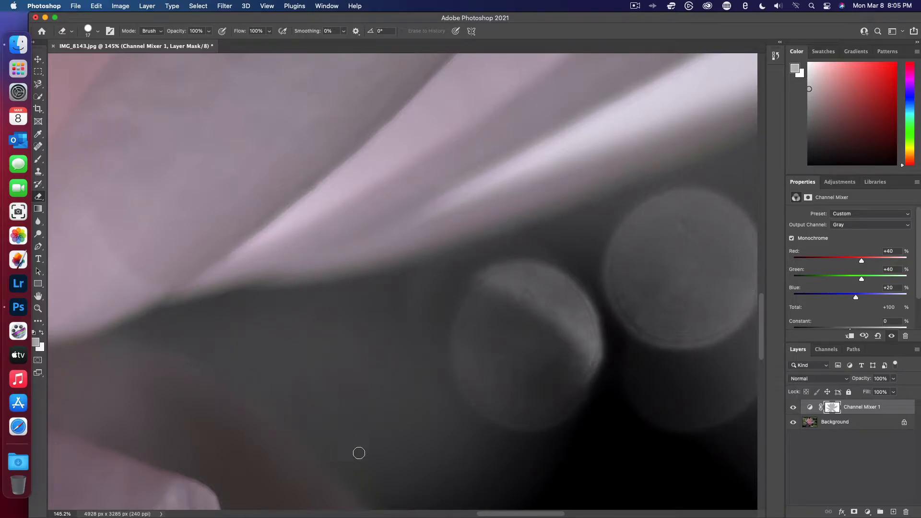
pyautogui.scroll(-5, 411, 466)
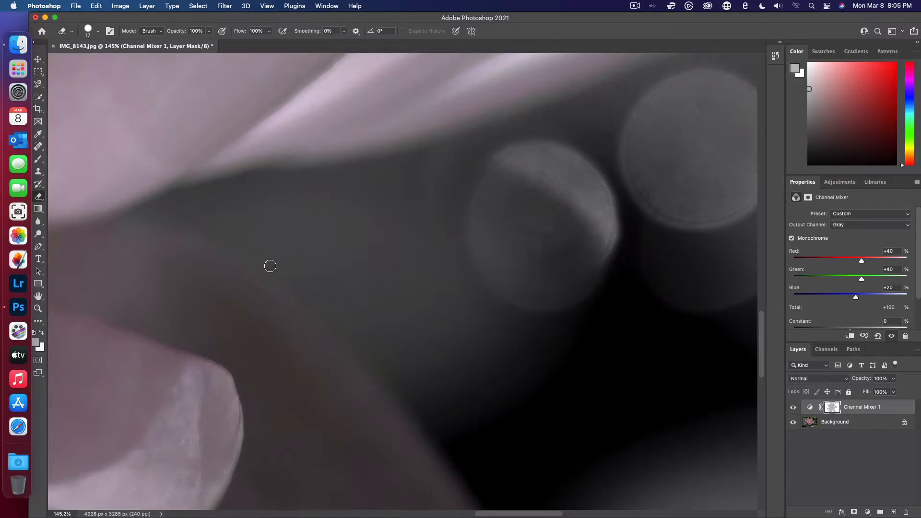
pyautogui.scroll(5, 323, 307)
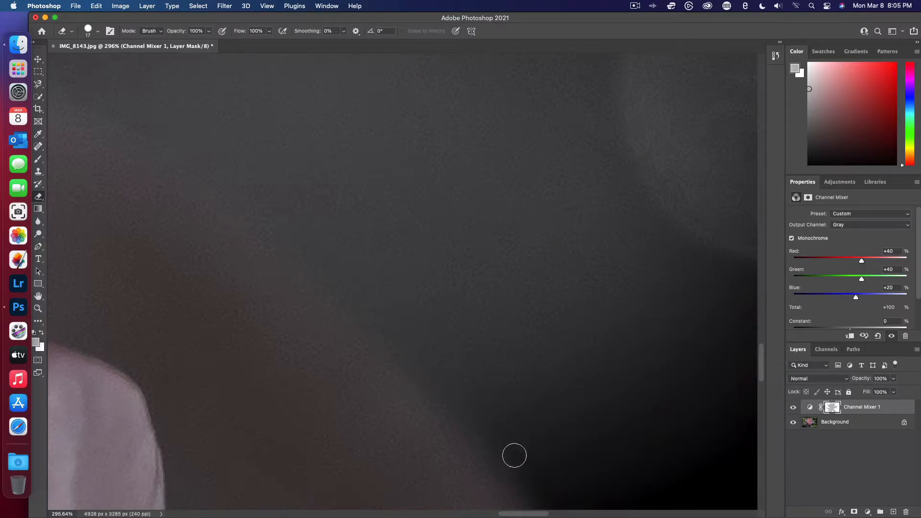
pyautogui.scroll(-7, 553, 499)
pyautogui.hscroll(3, 553, 499)
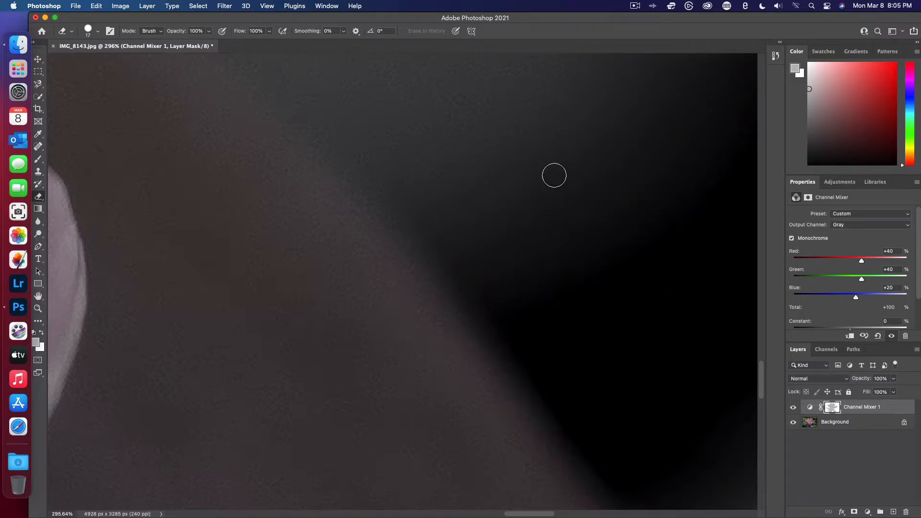
pyautogui.scroll(-5, 547, 321)
pyautogui.hscroll(3, 547, 321)
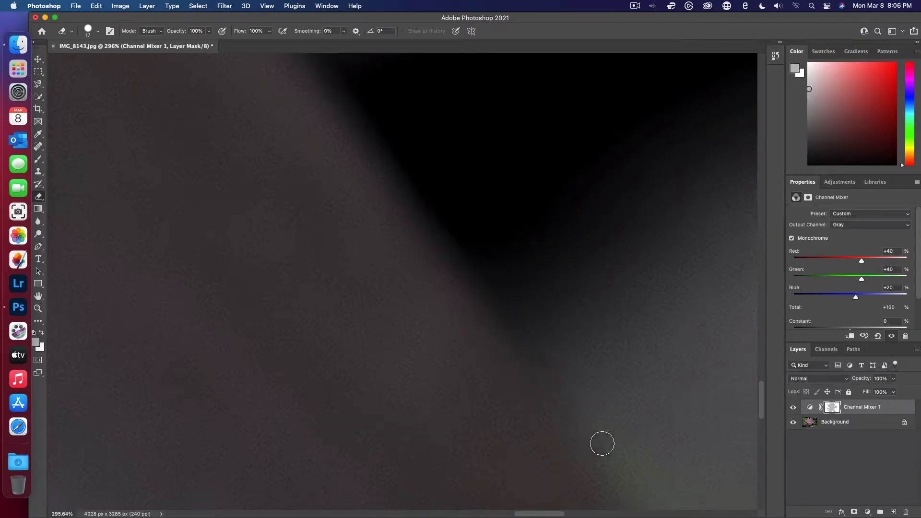
# - Erase the green spill along the middle of the lower-right petal's outer edge, down to where its pale area begins
pyautogui.scroll(-4, 601, 442)
pyautogui.hscroll(3, 601, 442)
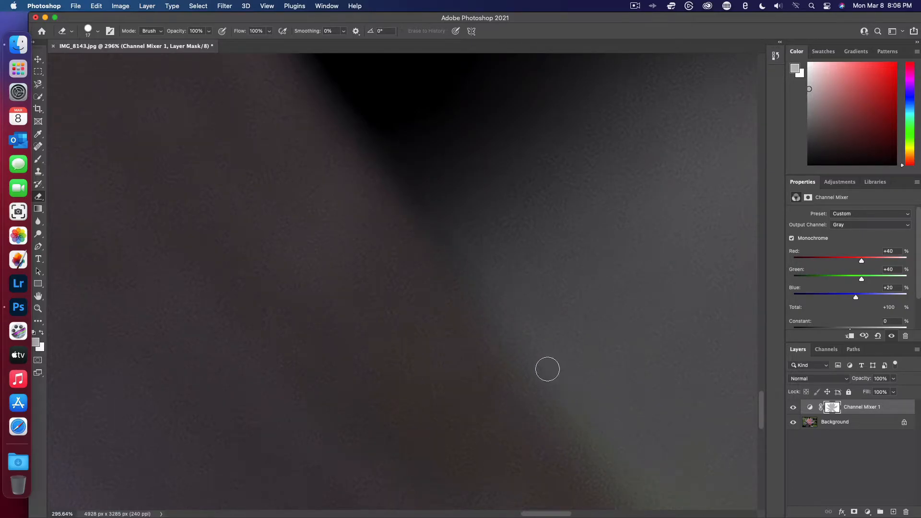
pyautogui.scroll(-3, 670, 504)
pyautogui.hscroll(2, 671, 504)
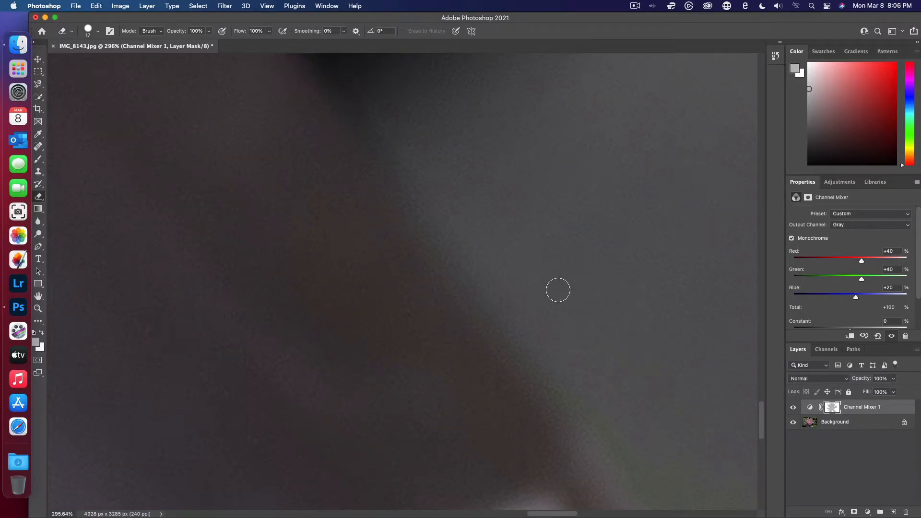
pyautogui.scroll(-3, 682, 418)
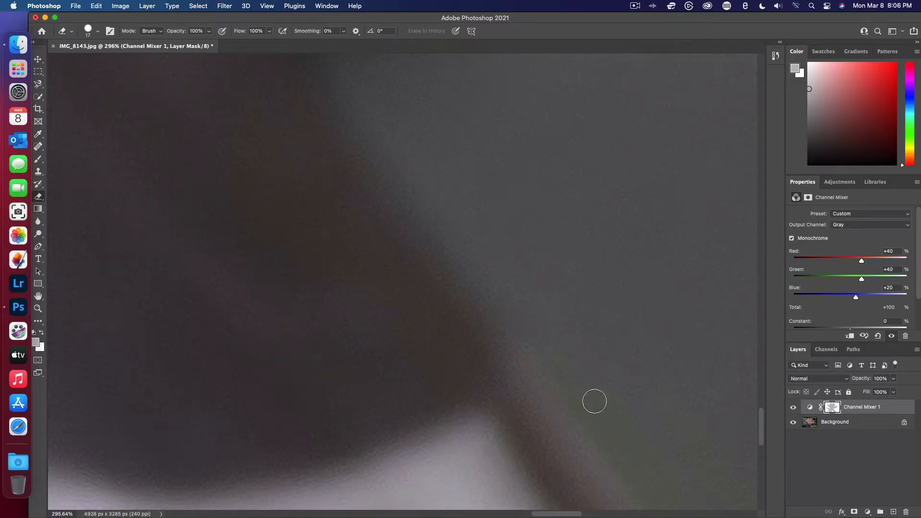
pyautogui.scroll(-5, 628, 447)
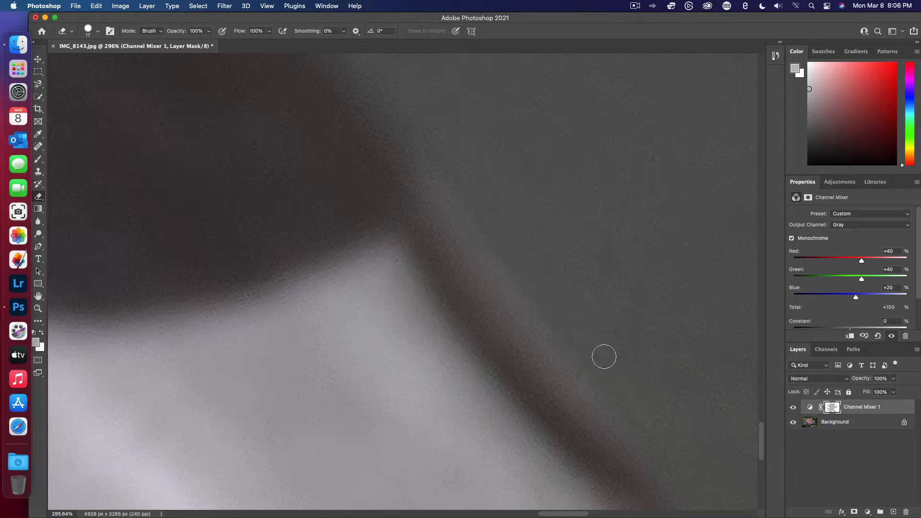
# - Erase the remaining green spill beside the lower-right petal's brown rim, down to the bottom of the image
pyautogui.scroll(-5, 604, 357)
pyautogui.hscroll(5, 604, 356)
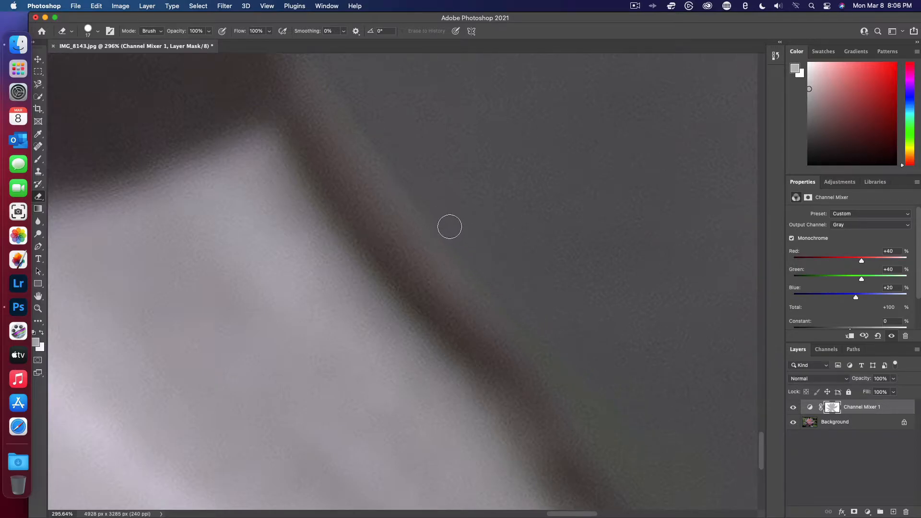
pyautogui.scroll(-5, 635, 434)
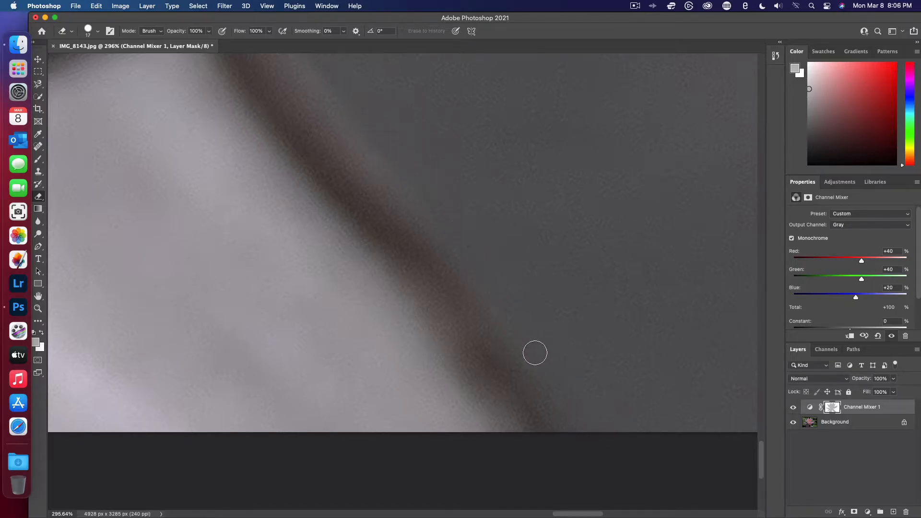
pyautogui.rightClick(268, 212)
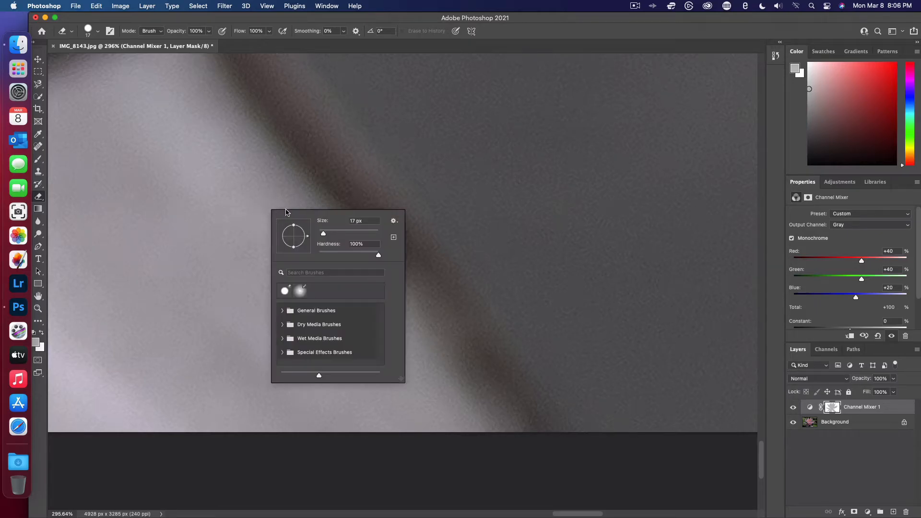
pyautogui.scroll(-5, 202, 193)
pyautogui.click(508, 373)
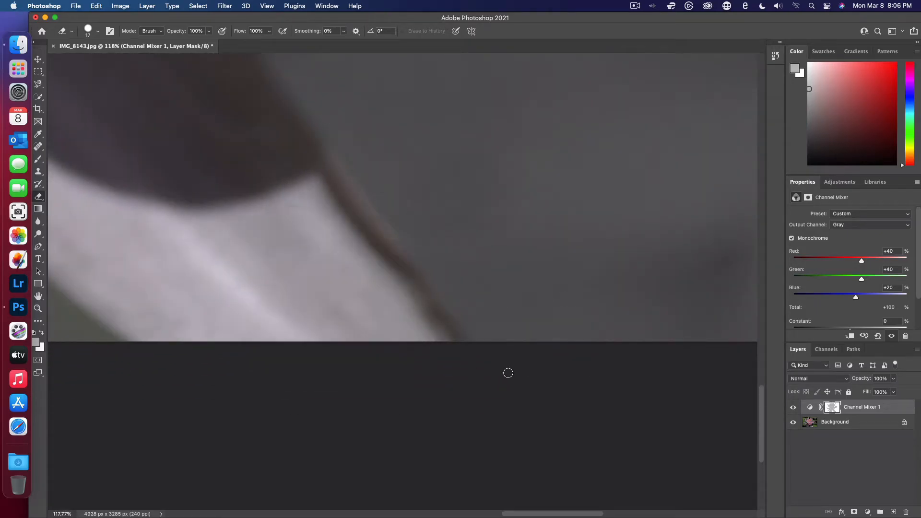
# - Erase the green spill along the lower-right petal's left edge, from the black background down to the image's bottom border
pyautogui.scroll(-5, 253, 187)
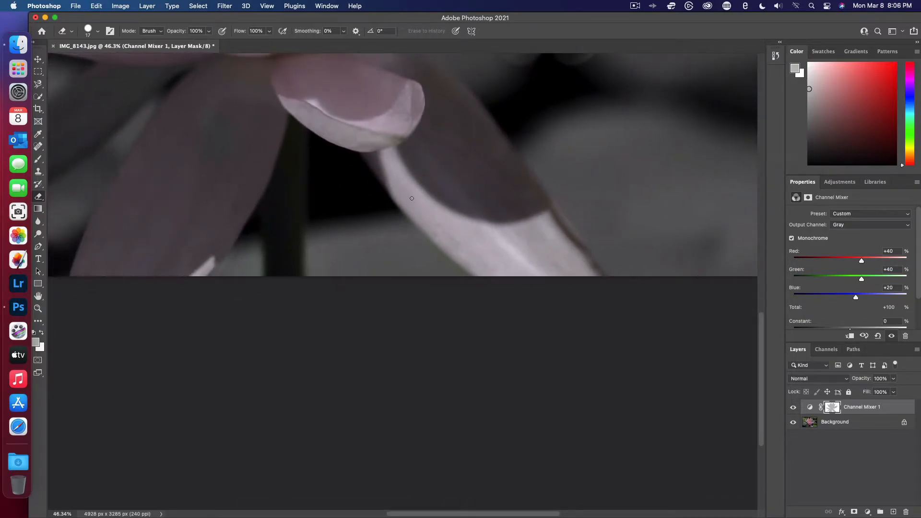
pyautogui.scroll(6, 411, 198)
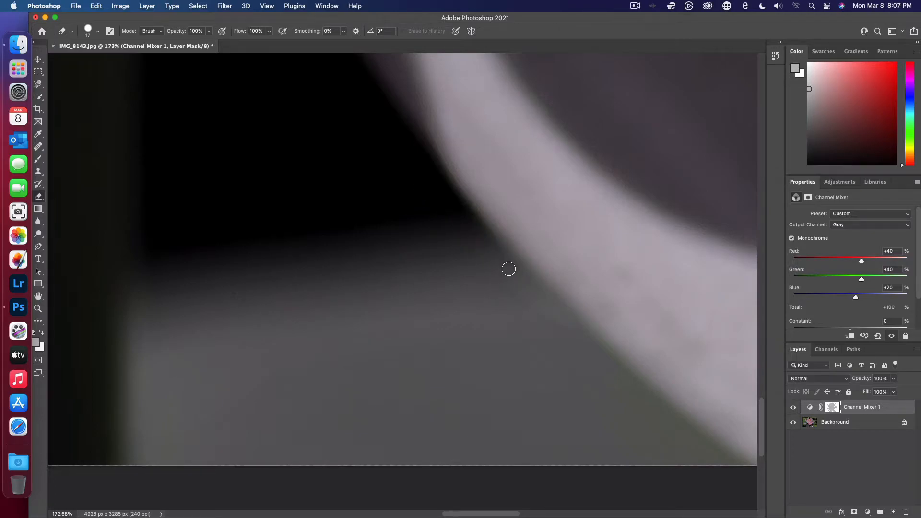
pyautogui.rightClick(471, 330)
pyautogui.click(473, 235)
pyautogui.scroll(5, 559, 344)
pyautogui.hscroll(7, 559, 344)
pyautogui.scroll(-5, 559, 344)
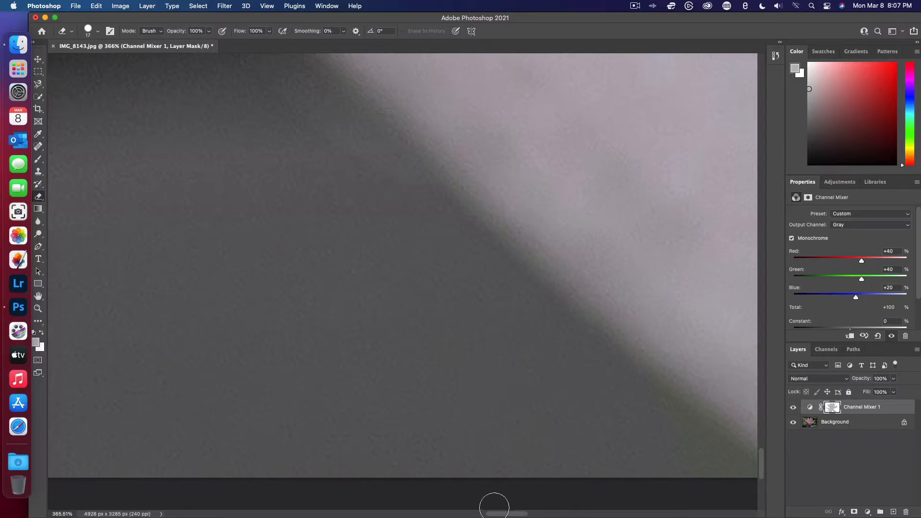
pyautogui.scroll(-5, 495, 507)
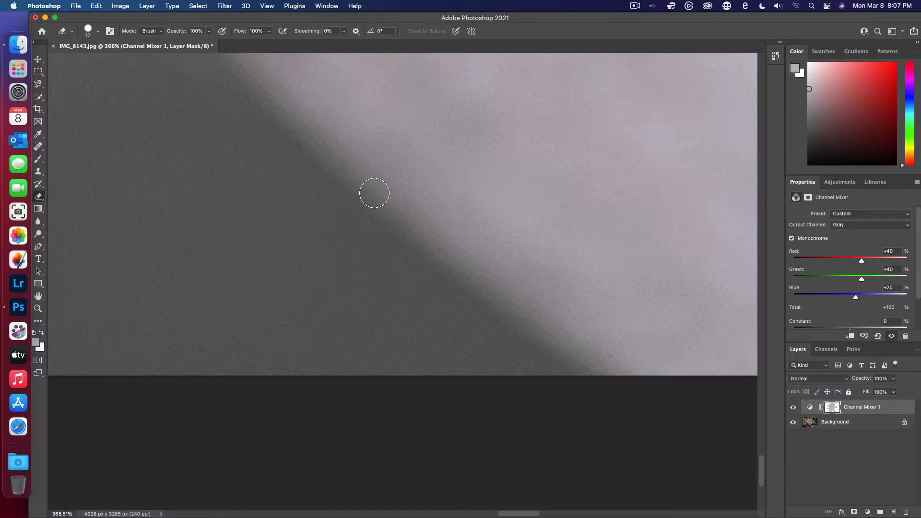
# - Examine the lower petal edges and the area around the stem for leftover color spill, ending with a view of the whole image
pyautogui.scroll(-6, 374, 192)
pyautogui.scroll(-4, 374, 193)
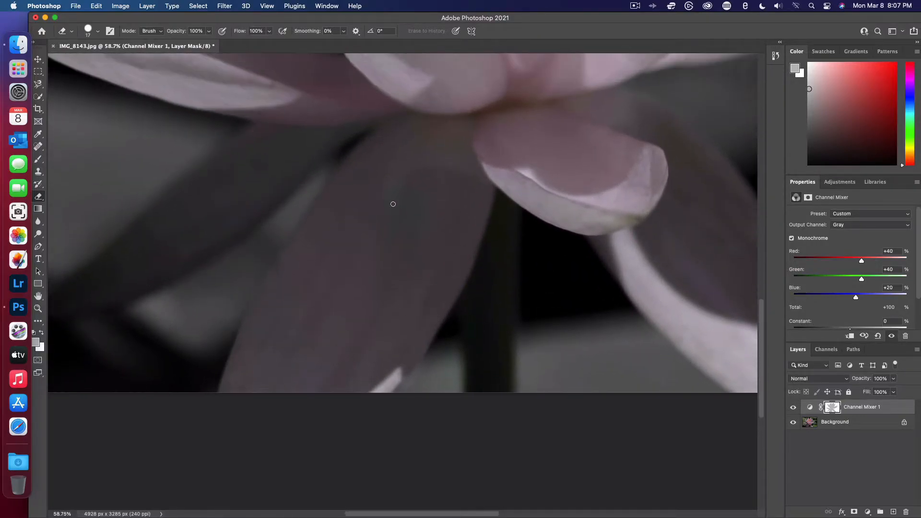
pyautogui.scroll(5, 513, 290)
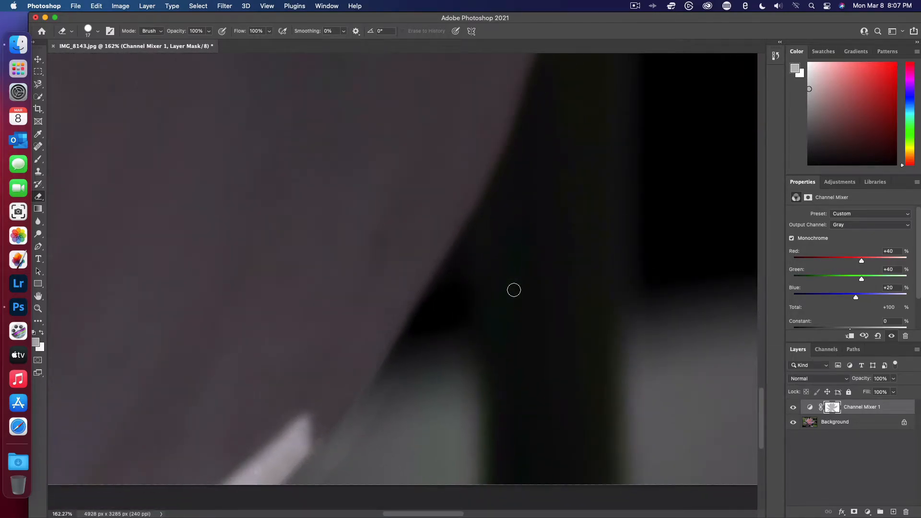
pyautogui.scroll(3, 514, 290)
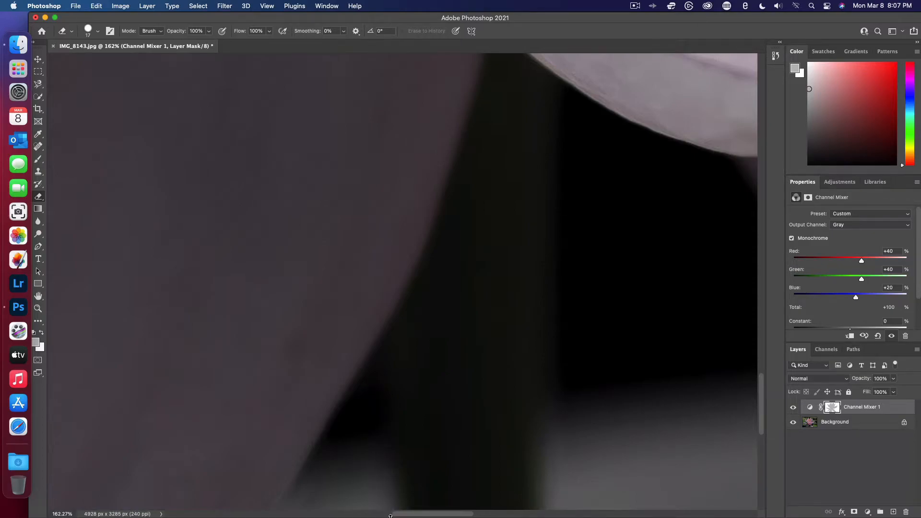
pyautogui.scroll(-5, 383, 450)
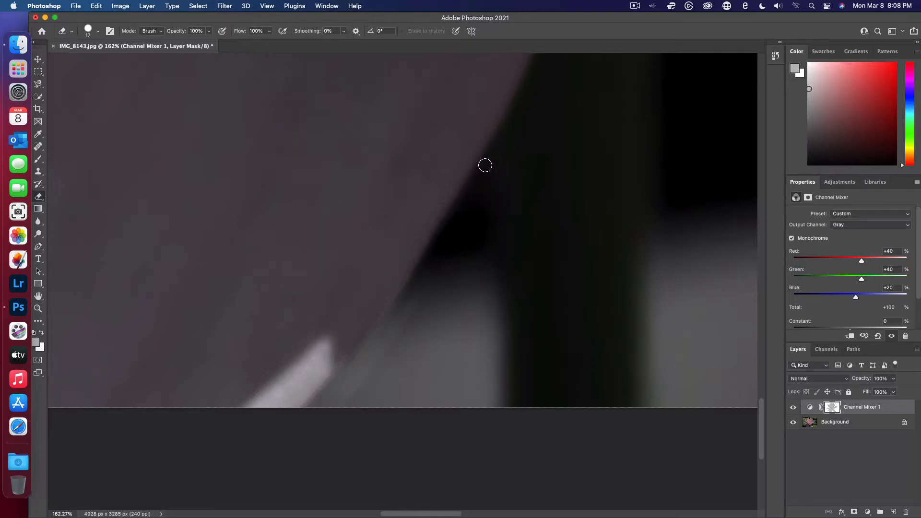
pyautogui.scroll(3, 440, 241)
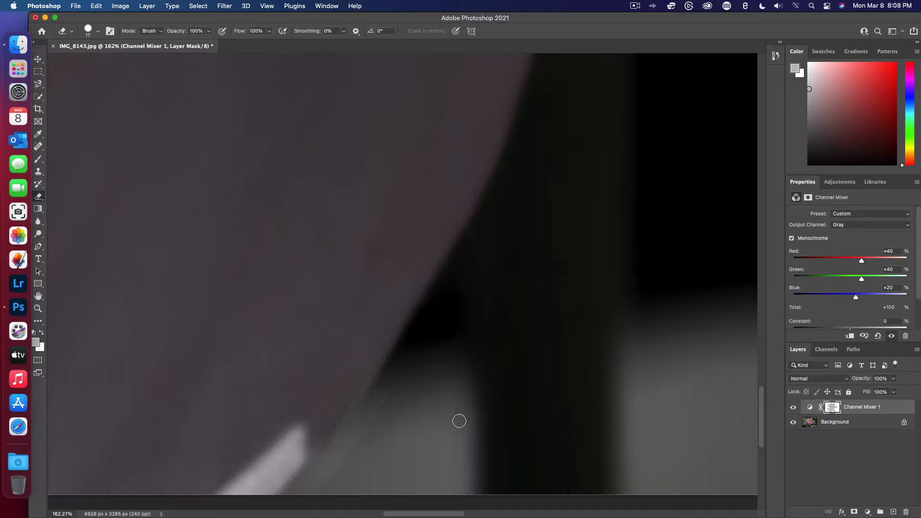
pyautogui.scroll(5, 718, 350)
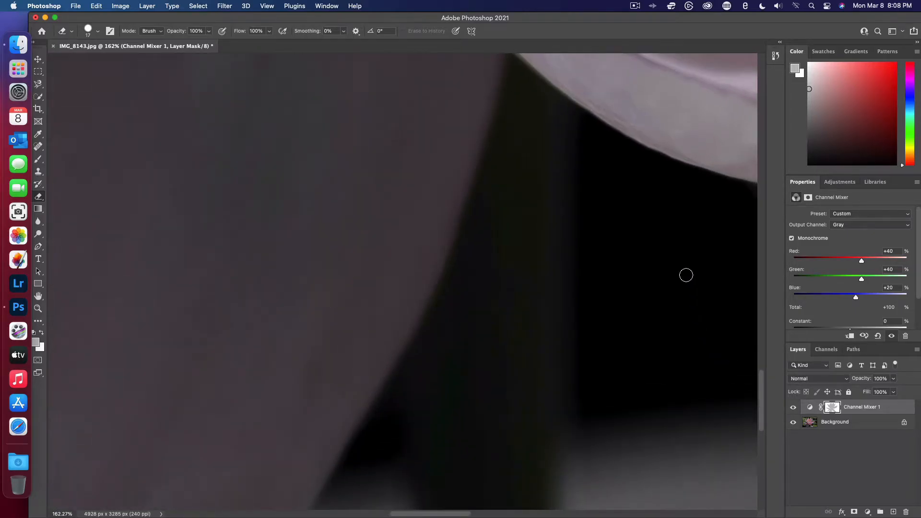
pyautogui.scroll(-4, 685, 276)
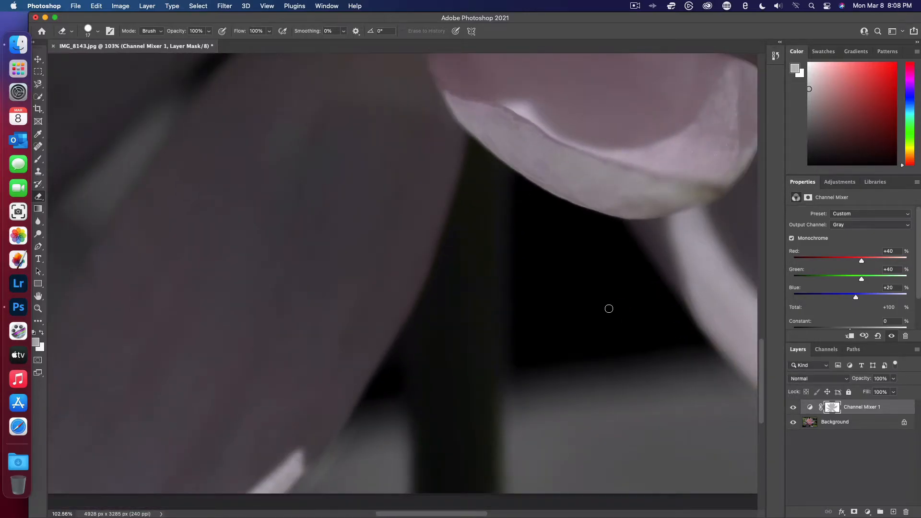
pyautogui.scroll(-5, 609, 309)
pyautogui.scroll(5, 663, 239)
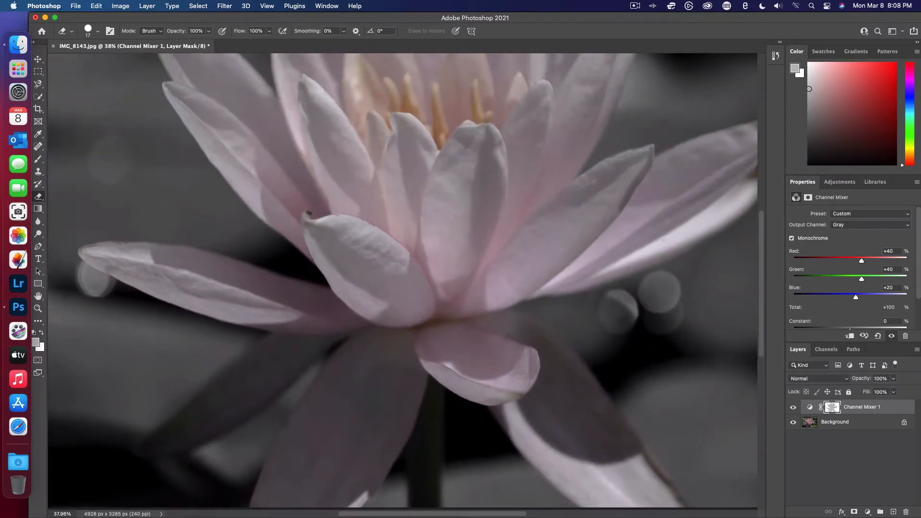
pyautogui.scroll(-2, 662, 241)
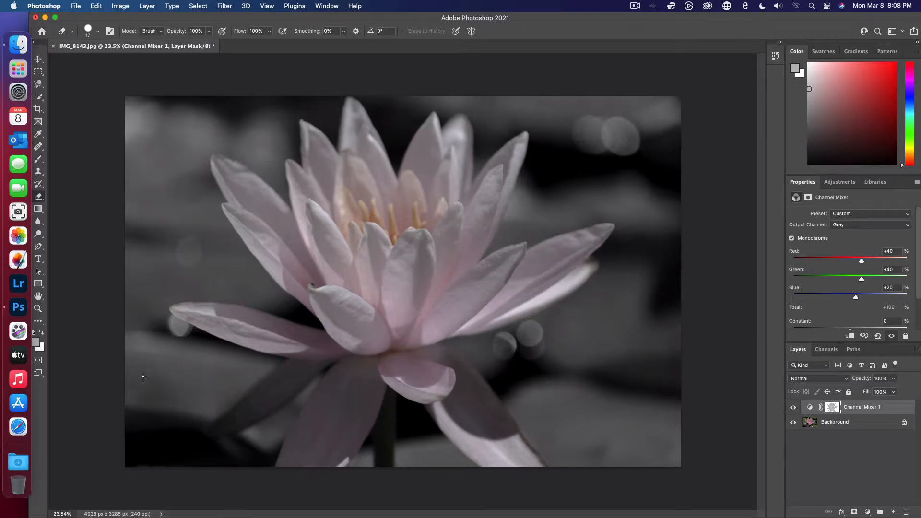
# - Save a JPEG copy of the image to the Desktop as flower.jpg at Maximum quality 12 with the Progressive format option
pyautogui.click(77, 5)
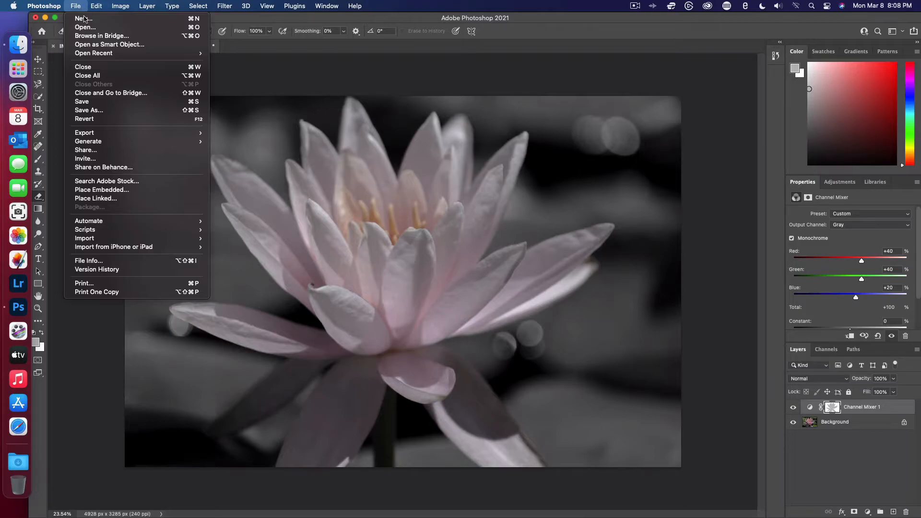
pyautogui.click(91, 112)
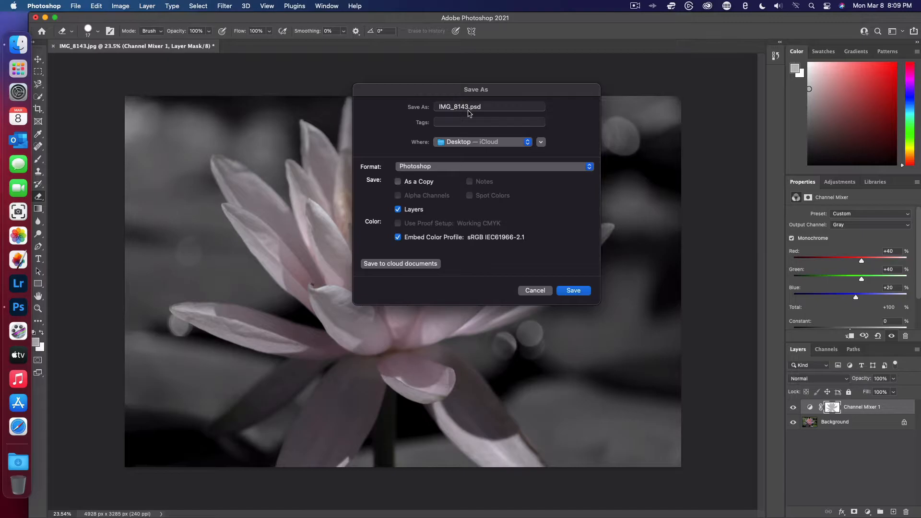
pyautogui.click(442, 166)
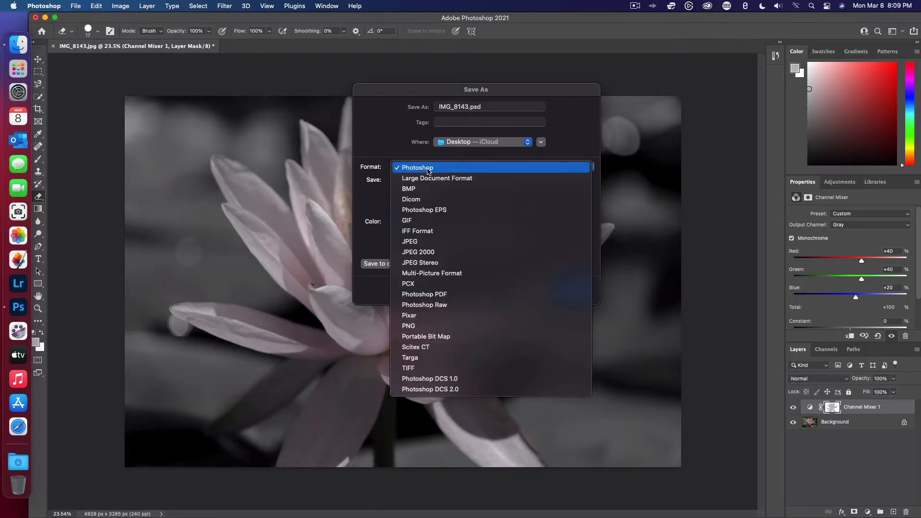
pyautogui.click(431, 243)
pyautogui.moveTo(470, 110); pyautogui.dragTo(433, 109)
pyautogui.write('flower.jpg')
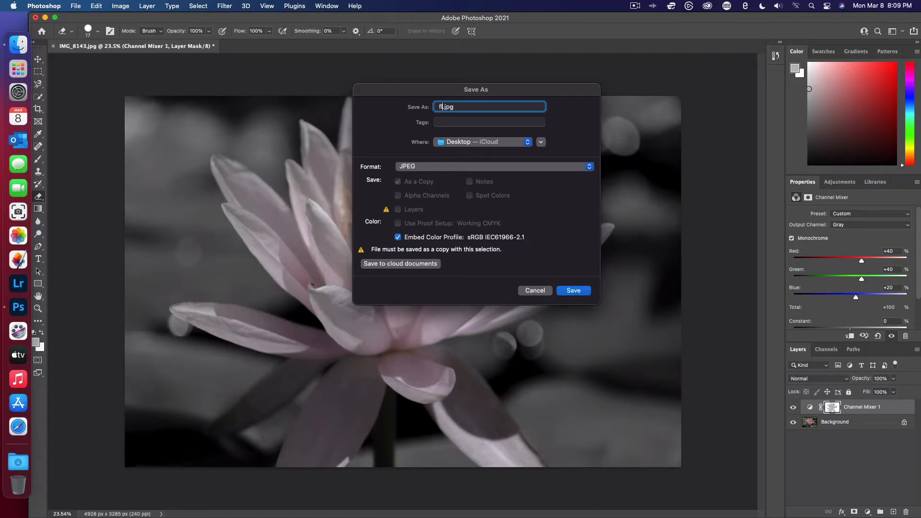
pyautogui.click(567, 291)
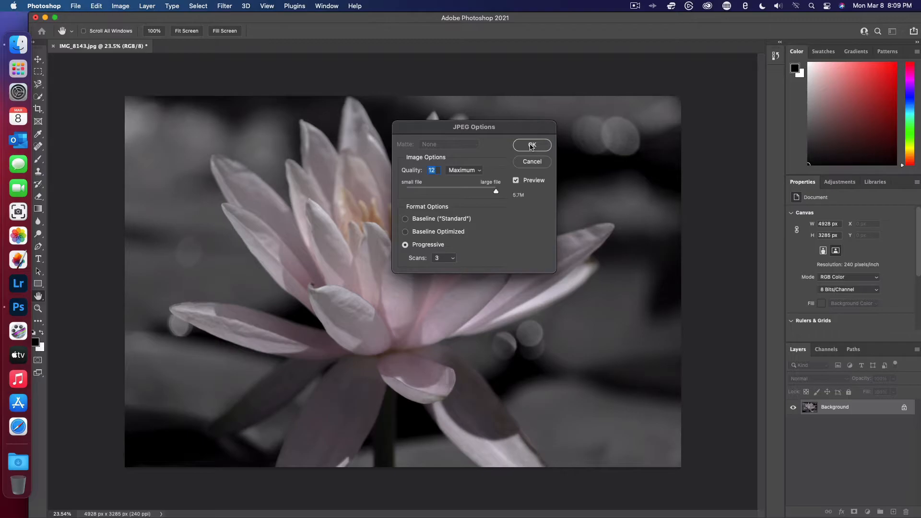
pyautogui.click(532, 145)
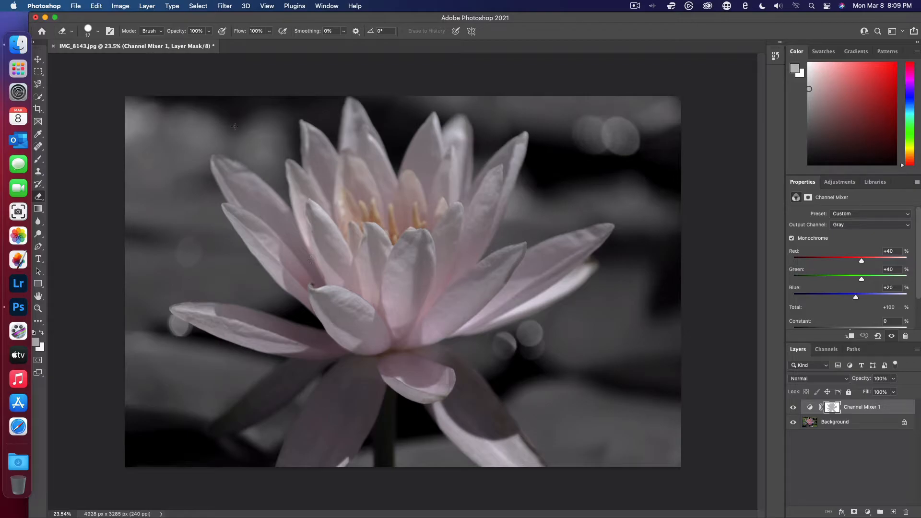
# - Close IMG_8143.jpg without saving its changes and quit Photoshop
pyautogui.click(54, 46)
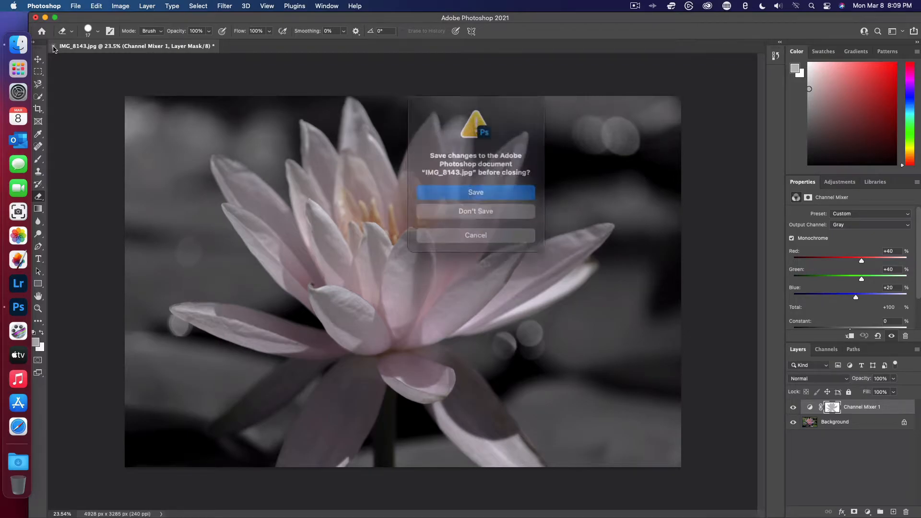
pyautogui.click(512, 214)
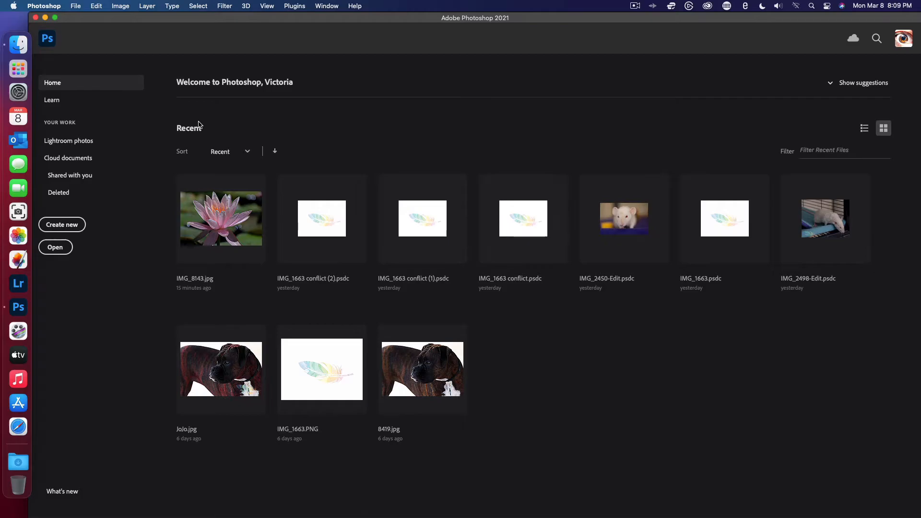
pyautogui.click(36, 17)
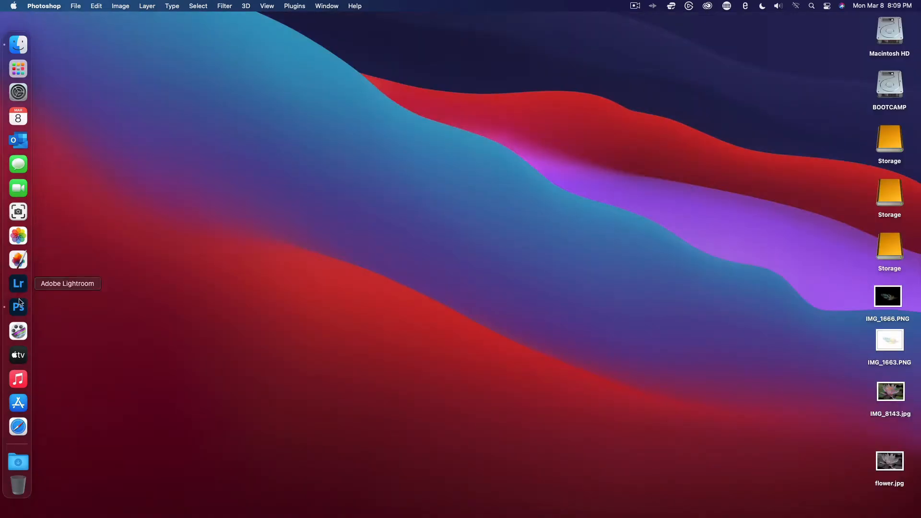
pyautogui.rightClick(21, 315)
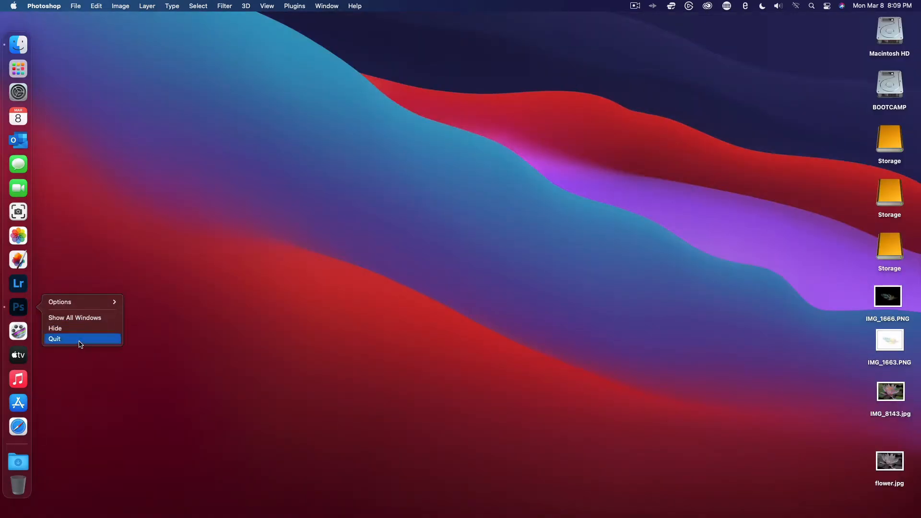
pyautogui.click(107, 335)
# - View the exported flower.jpg from the desktop in Preview and close it
pyautogui.doubleClick(890, 461)
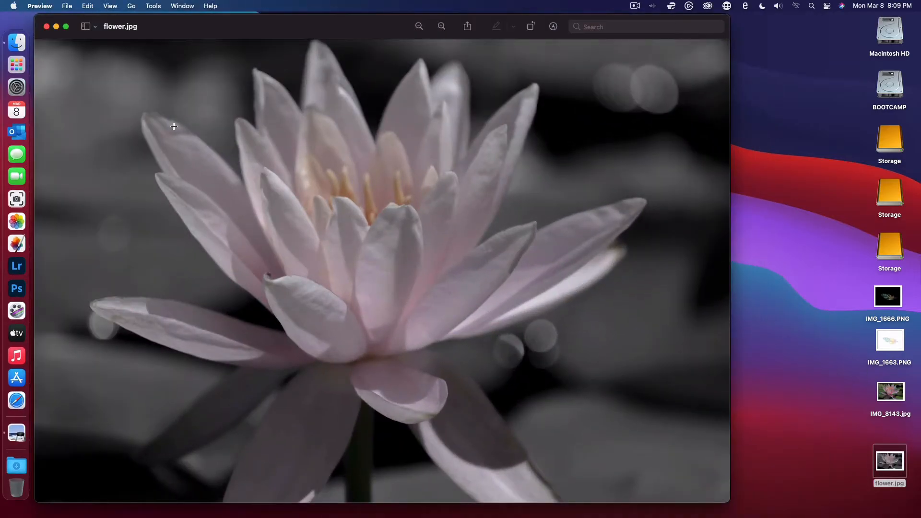
pyautogui.click(46, 27)
# - Switch to Pixelmator Pro, open the recent image IMG_8143 and duplicate its Background Layer
pyautogui.click(16, 244)
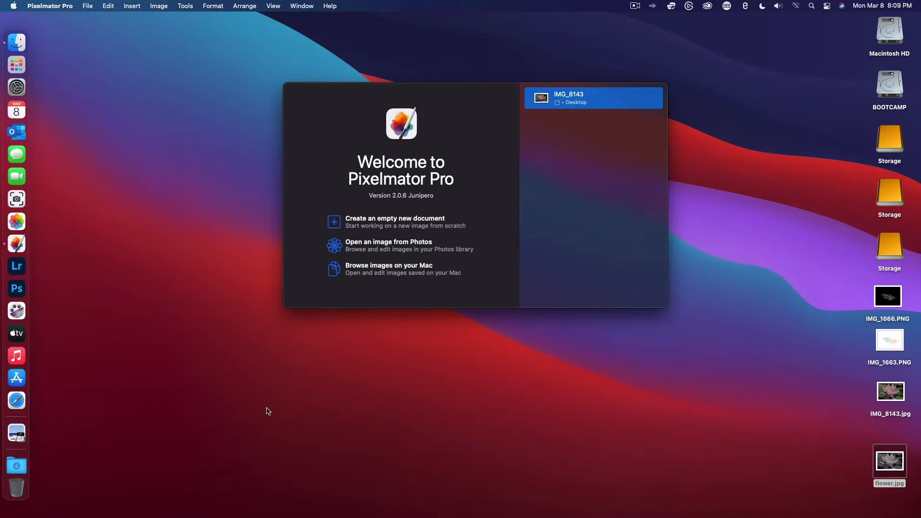
pyautogui.doubleClick(589, 105)
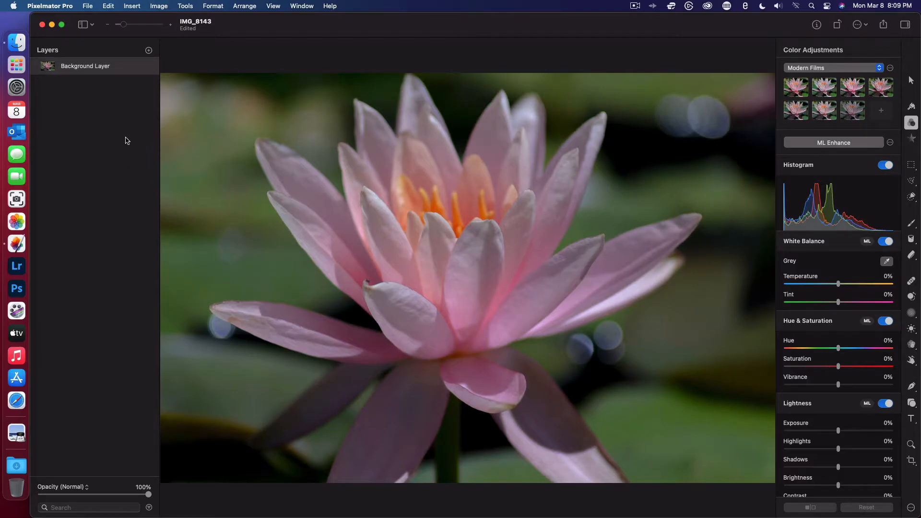
pyautogui.rightClick(80, 68)
pyautogui.click(115, 126)
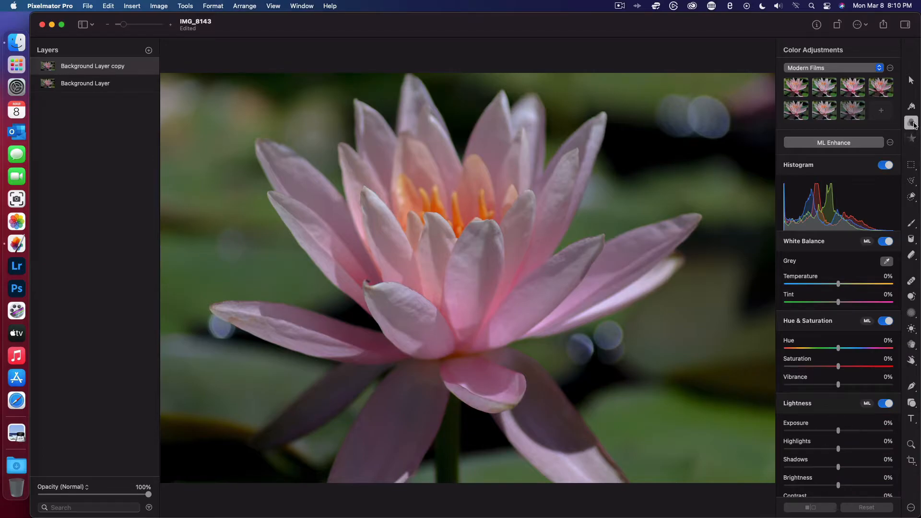
# - Brush over the entire duplicate layer with the Desaturate tool to make it black and white
pyautogui.click(913, 346)
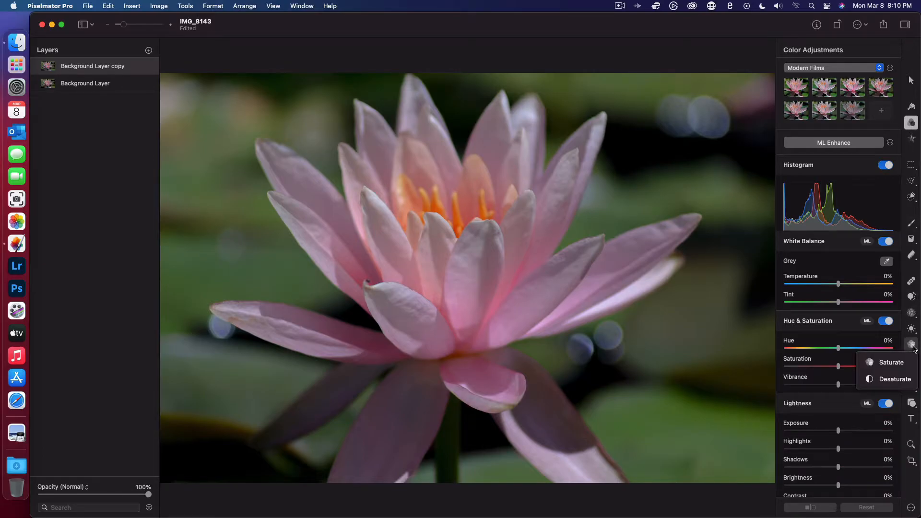
pyautogui.click(891, 379)
pyautogui.moveTo(336, 139)
pyautogui.mouseDown()
pyautogui.moveTo(441, 117)
pyautogui.moveTo(101, 291)
pyautogui.moveTo(103, 159)
pyautogui.moveTo(545, 120)
pyautogui.moveTo(216, 380)
pyautogui.moveTo(401, 72)
pyautogui.moveTo(223, 517)
pyautogui.moveTo(555, 353)
pyautogui.moveTo(406, 517)
pyautogui.moveTo(848, 380)
pyautogui.moveTo(767, 157)
pyautogui.moveTo(816, 115)
pyautogui.moveTo(724, 87)
pyautogui.mouseUp()
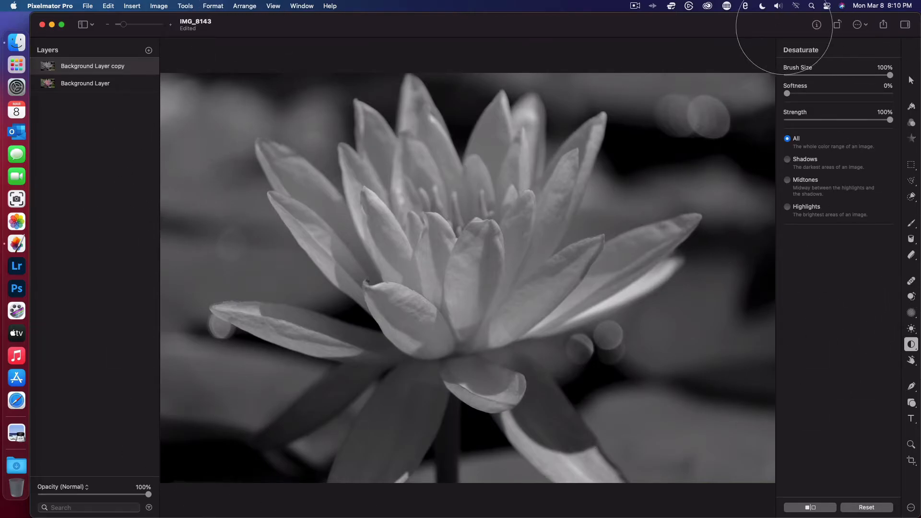
# - Add a mask to the desaturated duplicate layer
pyautogui.click(185, 6)
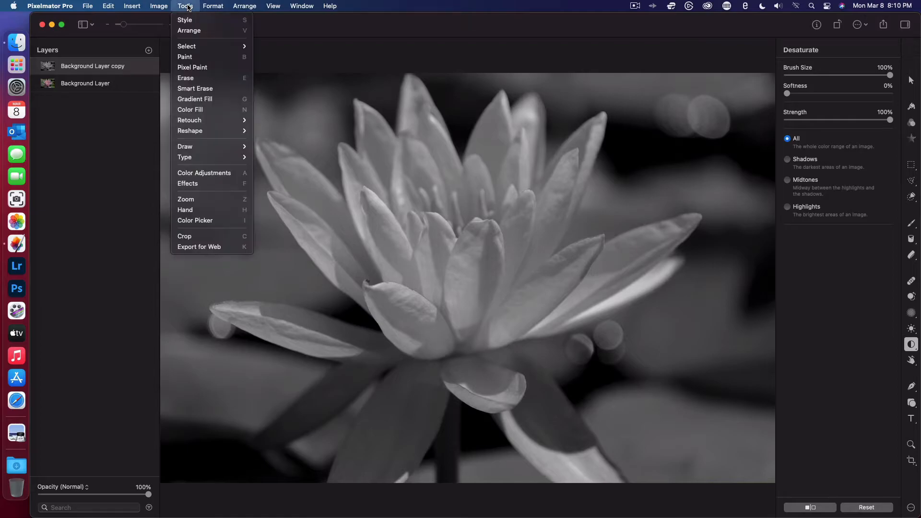
pyautogui.moveTo(213, 6)
pyautogui.moveTo(233, 67)
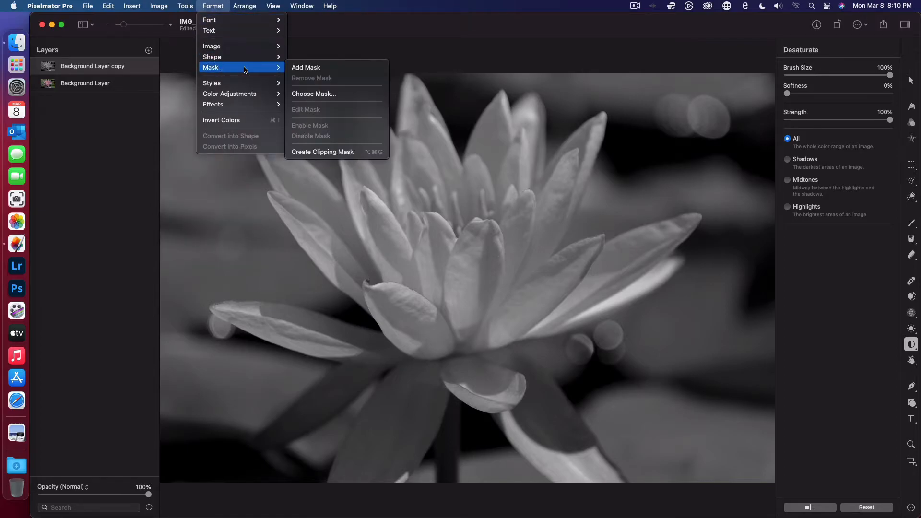
pyautogui.click(307, 70)
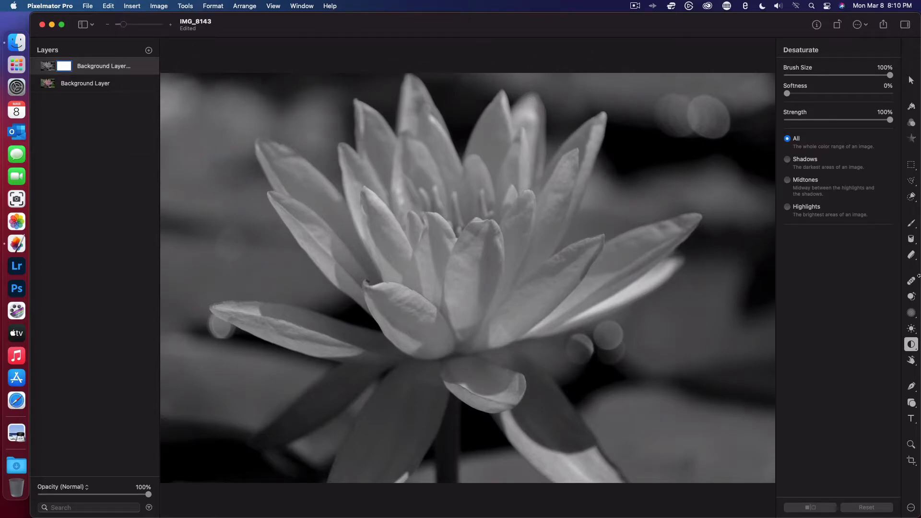
# - Try to select the flower's small central petals using the Quick Selection tool with a 1% brush
pyautogui.click(912, 197)
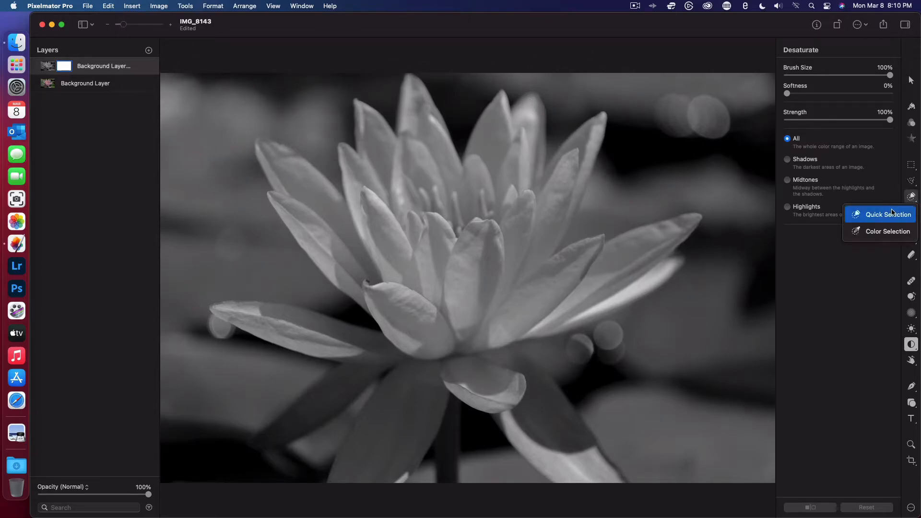
pyautogui.click(890, 217)
pyautogui.moveTo(427, 213)
pyautogui.mouseDown()
pyautogui.moveTo(439, 231)
pyautogui.moveTo(442, 307)
pyautogui.mouseUp()
pyautogui.moveTo(432, 241); pyautogui.dragTo(439, 263)
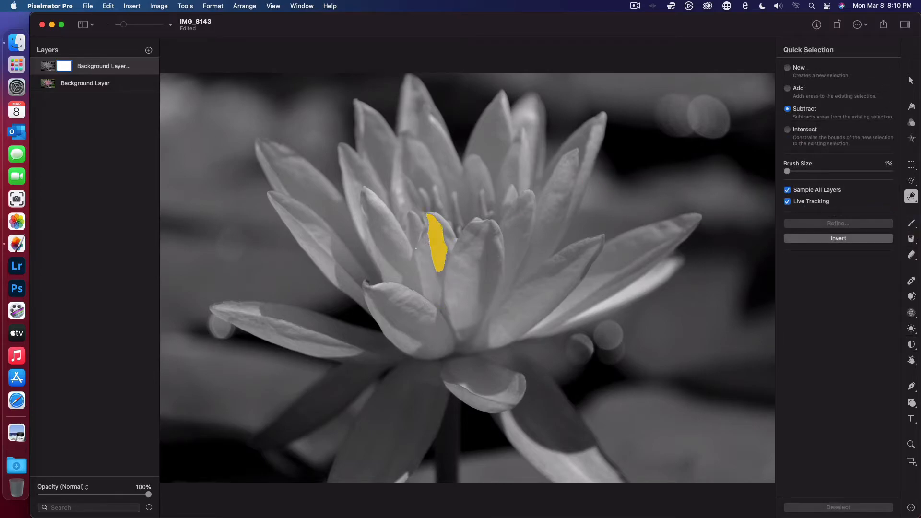
pyautogui.moveTo(380, 213); pyautogui.dragTo(417, 286)
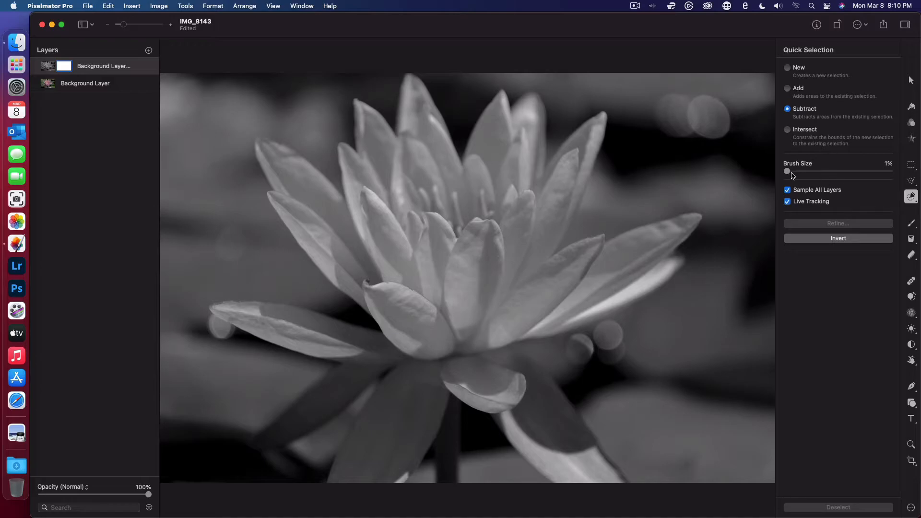
# - Set the Quick Selection brush size to 17% and paint over the upper bloom, from the upper-left petals to the right-hand petals
pyautogui.moveTo(788, 172); pyautogui.dragTo(803, 172)
pyautogui.moveTo(501, 360); pyautogui.dragTo(462, 345)
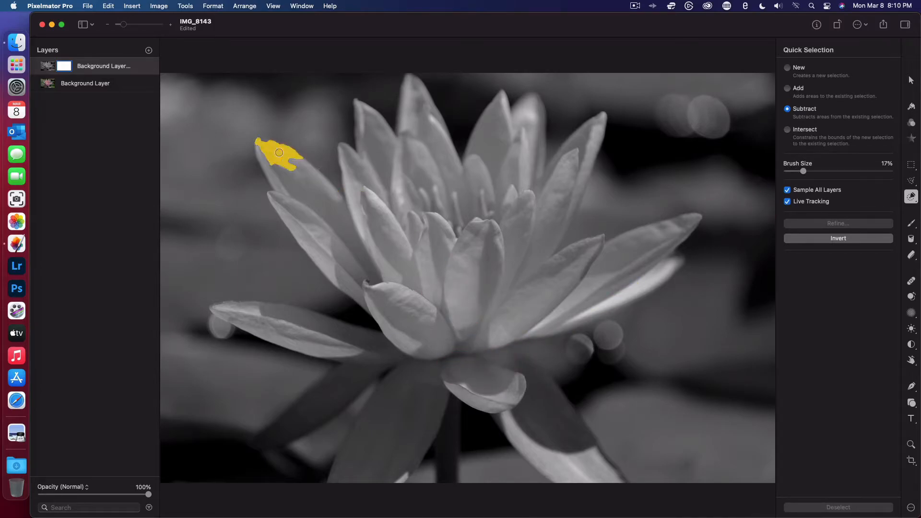
pyautogui.moveTo(276, 149)
pyautogui.mouseDown()
pyautogui.moveTo(313, 236)
pyautogui.moveTo(274, 202)
pyautogui.moveTo(367, 296)
pyautogui.moveTo(323, 262)
pyautogui.moveTo(308, 246)
pyautogui.moveTo(411, 325)
pyautogui.moveTo(399, 336)
pyautogui.moveTo(386, 322)
pyautogui.moveTo(388, 306)
pyautogui.moveTo(437, 322)
pyautogui.moveTo(383, 287)
pyautogui.moveTo(395, 280)
pyautogui.moveTo(364, 275)
pyautogui.moveTo(293, 170)
pyautogui.moveTo(366, 241)
pyautogui.moveTo(345, 154)
pyautogui.moveTo(416, 272)
pyautogui.moveTo(373, 211)
pyautogui.moveTo(420, 300)
pyautogui.moveTo(449, 317)
pyautogui.moveTo(457, 337)
pyautogui.moveTo(376, 197)
pyautogui.moveTo(360, 111)
pyautogui.moveTo(401, 152)
pyautogui.moveTo(422, 253)
pyautogui.moveTo(395, 198)
pyautogui.moveTo(463, 313)
pyautogui.moveTo(420, 210)
pyautogui.moveTo(409, 90)
pyautogui.moveTo(447, 204)
pyautogui.mouseUp()
pyautogui.moveTo(441, 289)
pyautogui.mouseDown()
pyautogui.moveTo(473, 327)
pyautogui.moveTo(518, 215)
pyautogui.moveTo(443, 204)
pyautogui.mouseUp()
pyautogui.moveTo(500, 274)
pyautogui.mouseDown()
pyautogui.moveTo(479, 237)
pyautogui.moveTo(476, 247)
pyautogui.moveTo(484, 212)
pyautogui.moveTo(471, 181)
pyautogui.moveTo(484, 168)
pyautogui.moveTo(497, 115)
pyautogui.moveTo(513, 126)
pyautogui.moveTo(519, 106)
pyautogui.moveTo(528, 105)
pyautogui.moveTo(535, 125)
pyautogui.moveTo(533, 159)
pyautogui.moveTo(535, 106)
pyautogui.moveTo(541, 131)
pyautogui.moveTo(515, 190)
pyautogui.moveTo(521, 137)
pyautogui.moveTo(512, 178)
pyautogui.moveTo(537, 170)
pyautogui.moveTo(503, 283)
pyautogui.moveTo(517, 258)
pyautogui.moveTo(483, 324)
pyautogui.moveTo(535, 309)
pyautogui.moveTo(511, 324)
pyautogui.moveTo(575, 293)
pyautogui.moveTo(506, 337)
pyautogui.moveTo(657, 275)
pyautogui.moveTo(573, 319)
pyautogui.moveTo(617, 303)
pyautogui.moveTo(597, 316)
pyautogui.moveTo(558, 330)
pyautogui.moveTo(673, 251)
pyautogui.moveTo(686, 224)
pyautogui.moveTo(559, 286)
pyautogui.moveTo(627, 260)
pyautogui.moveTo(596, 283)
pyautogui.moveTo(588, 241)
pyautogui.moveTo(532, 281)
pyautogui.moveTo(550, 210)
pyautogui.moveTo(535, 224)
pyautogui.moveTo(597, 123)
pyautogui.moveTo(557, 216)
pyautogui.mouseUp()
pyautogui.moveTo(576, 150); pyautogui.dragTo(562, 155)
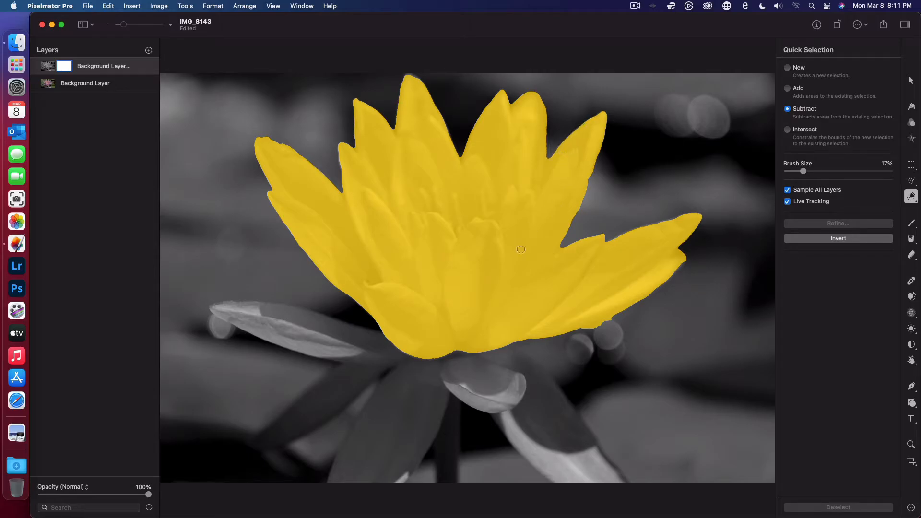
# - Extend the Quick Selection stroke over the long lower-left petal, the shadowed bottom petals and the stem area down to the image's lower border
pyautogui.moveTo(471, 314)
pyautogui.mouseDown()
pyautogui.moveTo(379, 344)
pyautogui.moveTo(335, 341)
pyautogui.moveTo(240, 308)
pyautogui.moveTo(260, 326)
pyautogui.moveTo(356, 353)
pyautogui.moveTo(279, 339)
pyautogui.moveTo(311, 320)
pyautogui.mouseUp()
pyautogui.moveTo(345, 353); pyautogui.dragTo(300, 333)
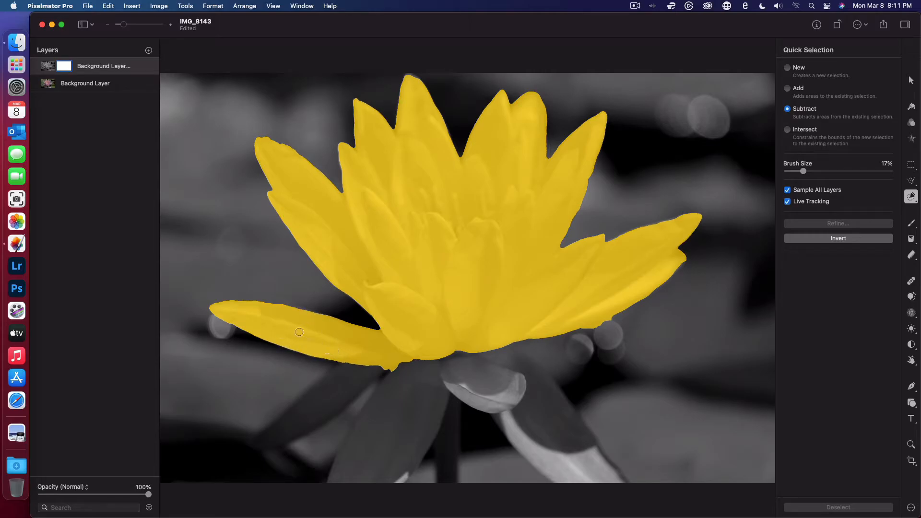
pyautogui.moveTo(379, 347)
pyautogui.mouseDown()
pyautogui.moveTo(260, 450)
pyautogui.moveTo(395, 341)
pyautogui.moveTo(377, 430)
pyautogui.moveTo(325, 496)
pyautogui.moveTo(333, 479)
pyautogui.moveTo(377, 447)
pyautogui.moveTo(371, 485)
pyautogui.moveTo(396, 467)
pyautogui.moveTo(394, 483)
pyautogui.moveTo(434, 360)
pyautogui.moveTo(464, 364)
pyautogui.moveTo(490, 399)
pyautogui.moveTo(504, 392)
pyautogui.moveTo(483, 398)
pyautogui.moveTo(455, 384)
pyautogui.moveTo(481, 403)
pyautogui.moveTo(496, 364)
pyautogui.moveTo(517, 378)
pyautogui.moveTo(578, 467)
pyautogui.moveTo(602, 478)
pyautogui.moveTo(569, 473)
pyautogui.moveTo(494, 408)
pyautogui.moveTo(506, 425)
pyautogui.moveTo(449, 387)
pyautogui.moveTo(448, 488)
pyautogui.moveTo(441, 464)
pyautogui.moveTo(445, 486)
pyautogui.mouseUp()
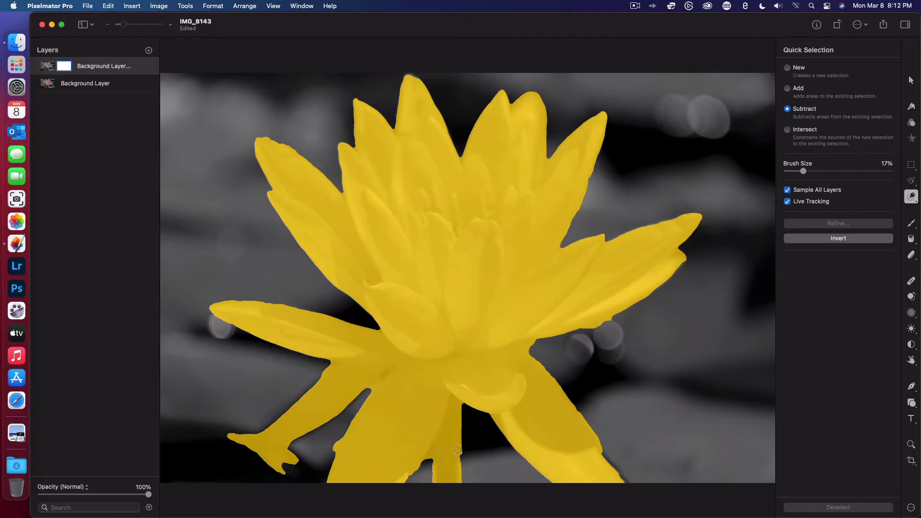
# - Refine the Quick Selection at the base of the stem near the image's lower border
pyautogui.click(456, 478)
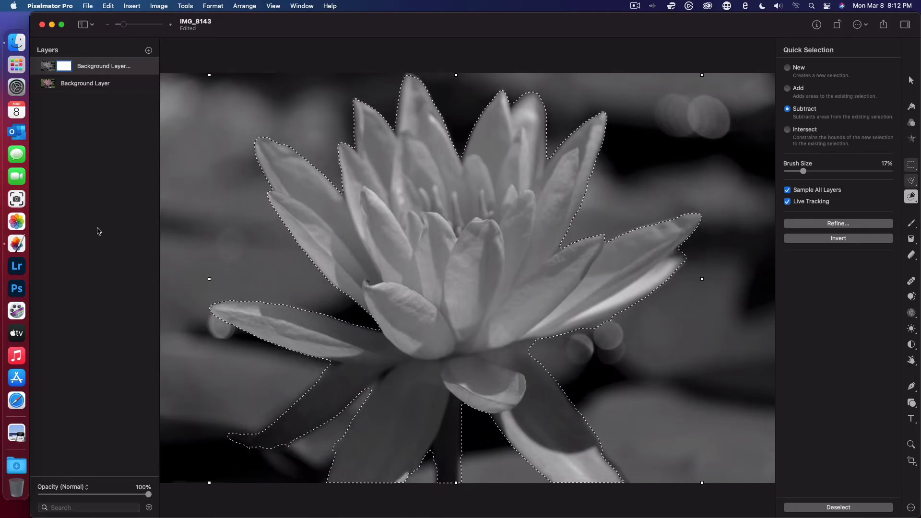
# - Try a stroke with the Paint tool on the mask over the broad lower petal inside the selection
pyautogui.click(912, 223)
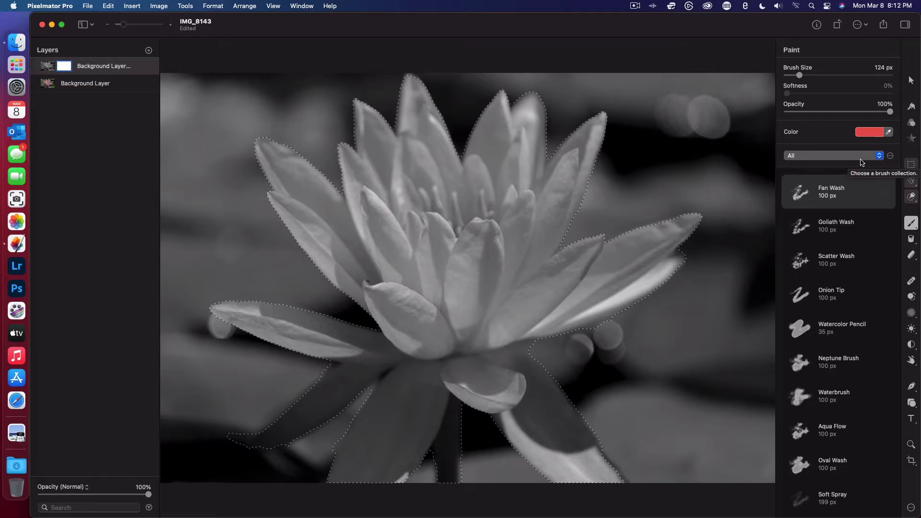
pyautogui.moveTo(403, 414)
pyautogui.mouseDown()
pyautogui.moveTo(442, 371)
pyautogui.moveTo(369, 508)
pyautogui.moveTo(432, 435)
pyautogui.moveTo(365, 486)
pyautogui.moveTo(413, 405)
pyautogui.moveTo(384, 434)
pyautogui.mouseUp()
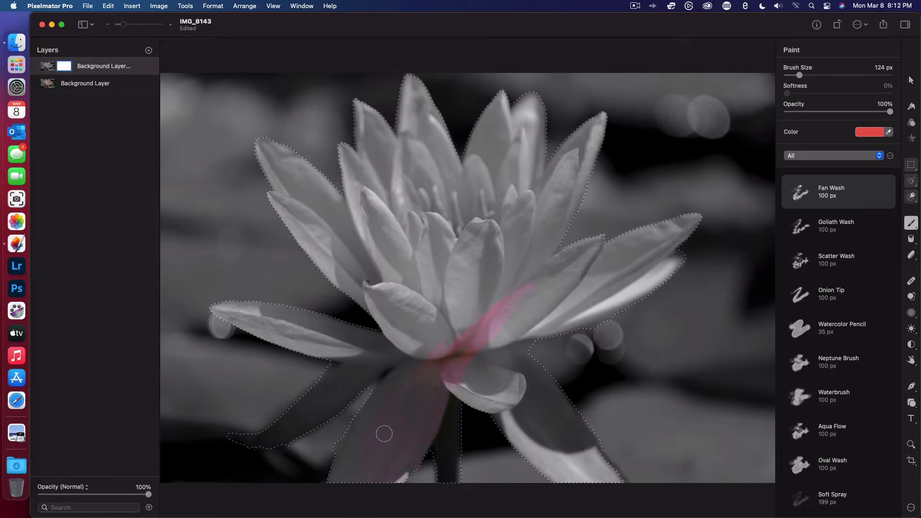
pyautogui.press('super+z')
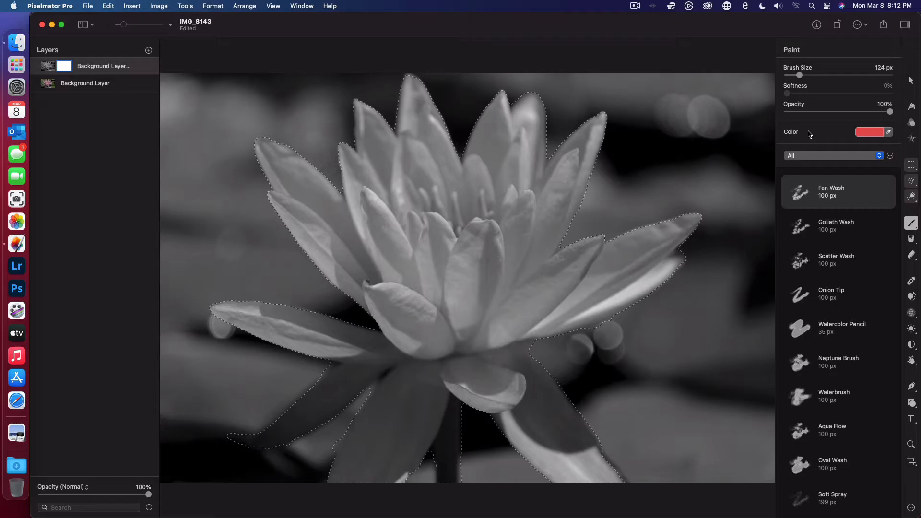
# - Set the Paint tool's color to a neutral gray for painting on the layer mask
pyautogui.click(888, 132)
pyautogui.click(870, 134)
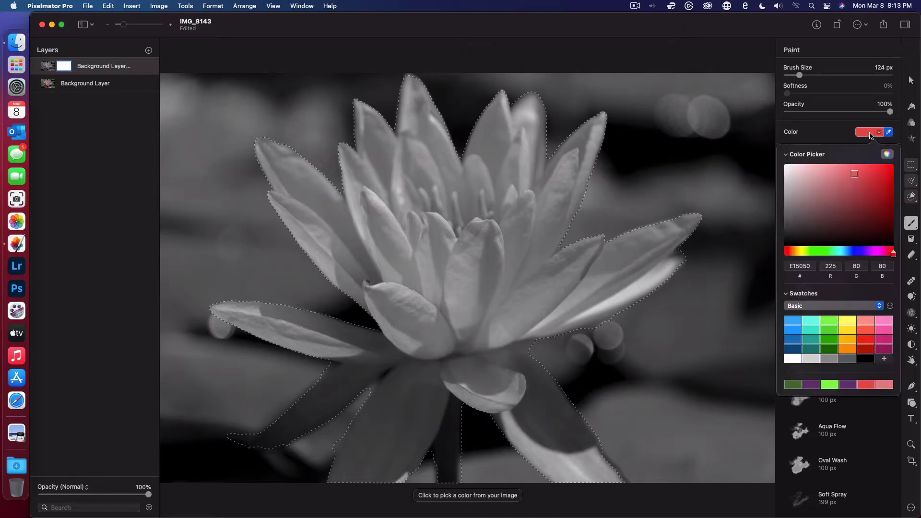
pyautogui.click(788, 188)
pyautogui.click(822, 126)
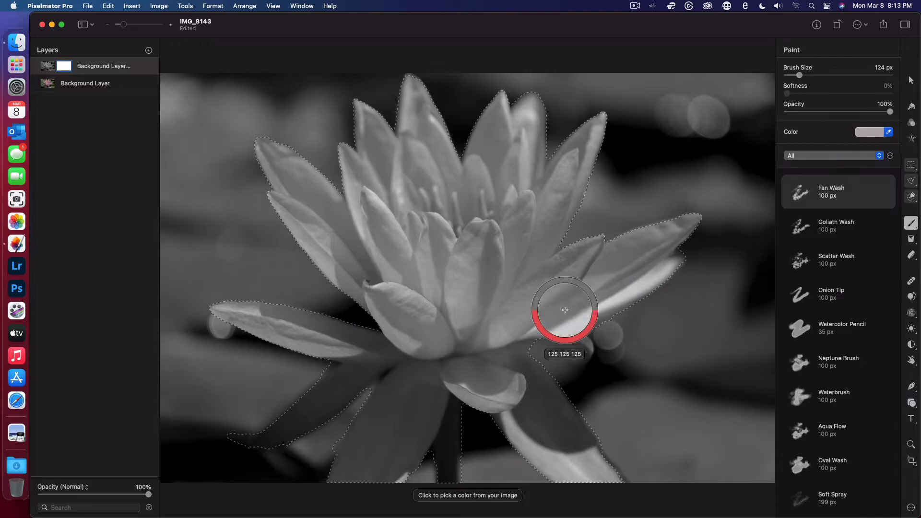
pyautogui.rightClick(911, 223)
pyautogui.click(897, 240)
pyautogui.click(422, 354)
# - Paint the mask inside the selection over the flower's central petals with the Fan Wash brush at 124 px
pyautogui.moveTo(529, 257)
pyautogui.mouseDown()
pyautogui.moveTo(352, 478)
pyautogui.moveTo(427, 410)
pyautogui.moveTo(397, 469)
pyautogui.moveTo(336, 477)
pyautogui.moveTo(387, 373)
pyautogui.moveTo(341, 444)
pyautogui.moveTo(436, 349)
pyautogui.moveTo(418, 424)
pyautogui.moveTo(448, 410)
pyautogui.moveTo(454, 488)
pyautogui.moveTo(445, 422)
pyautogui.moveTo(474, 375)
pyautogui.moveTo(463, 323)
pyautogui.moveTo(493, 332)
pyautogui.mouseUp()
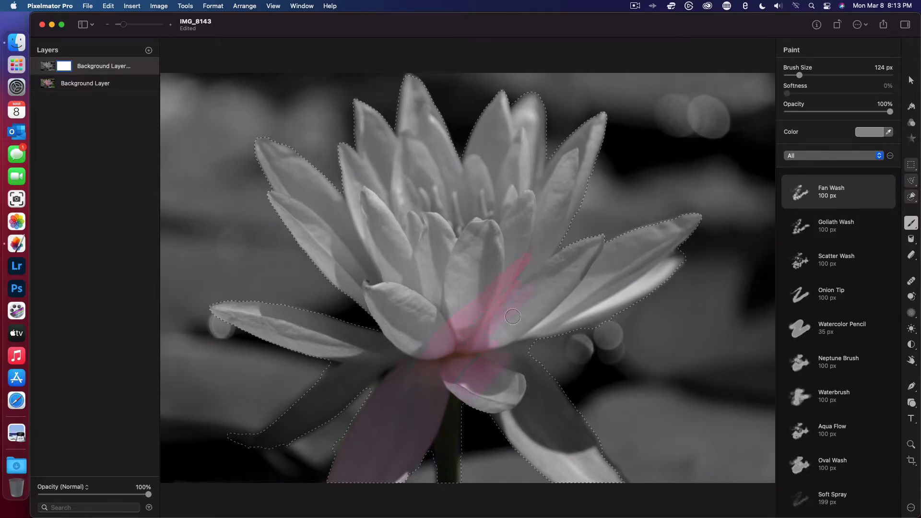
pyautogui.moveTo(466, 384); pyautogui.dragTo(529, 269)
pyautogui.moveTo(505, 329)
pyautogui.mouseDown()
pyautogui.moveTo(592, 264)
pyautogui.moveTo(540, 318)
pyautogui.moveTo(534, 350)
pyautogui.moveTo(611, 288)
pyautogui.moveTo(603, 302)
pyautogui.moveTo(661, 272)
pyautogui.moveTo(610, 277)
pyautogui.moveTo(615, 255)
pyautogui.moveTo(678, 213)
pyautogui.moveTo(682, 225)
pyautogui.moveTo(640, 248)
pyautogui.moveTo(624, 229)
pyautogui.moveTo(570, 265)
pyautogui.moveTo(612, 239)
pyautogui.moveTo(599, 320)
pyautogui.moveTo(630, 309)
pyautogui.moveTo(625, 290)
pyautogui.moveTo(703, 227)
pyautogui.moveTo(646, 281)
pyautogui.moveTo(566, 321)
pyautogui.moveTo(609, 304)
pyautogui.moveTo(592, 328)
pyautogui.moveTo(591, 285)
pyautogui.moveTo(544, 340)
pyautogui.moveTo(535, 262)
pyautogui.moveTo(523, 270)
pyautogui.moveTo(549, 209)
pyautogui.moveTo(553, 216)
pyautogui.moveTo(524, 262)
pyautogui.moveTo(482, 295)
pyautogui.mouseUp()
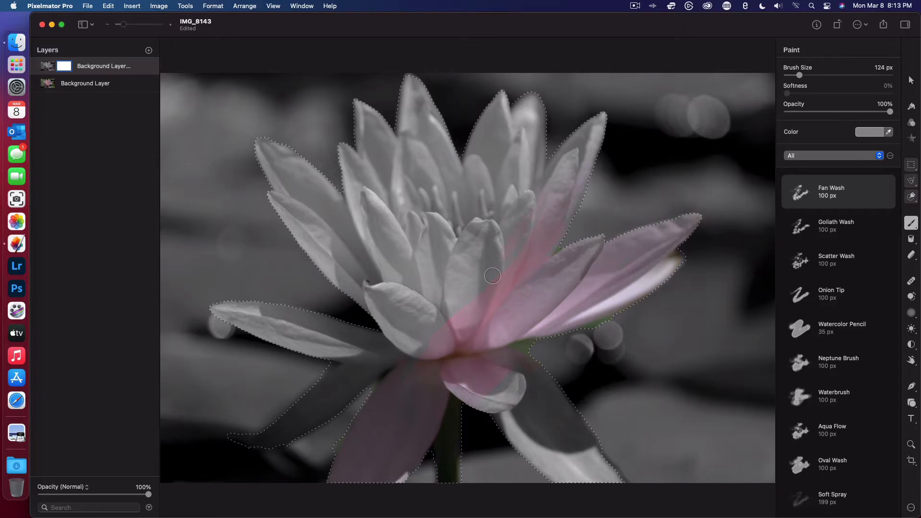
pyautogui.moveTo(516, 235)
pyautogui.mouseDown()
pyautogui.moveTo(541, 257)
pyautogui.moveTo(496, 201)
pyautogui.moveTo(591, 151)
pyautogui.moveTo(451, 314)
pyautogui.mouseUp()
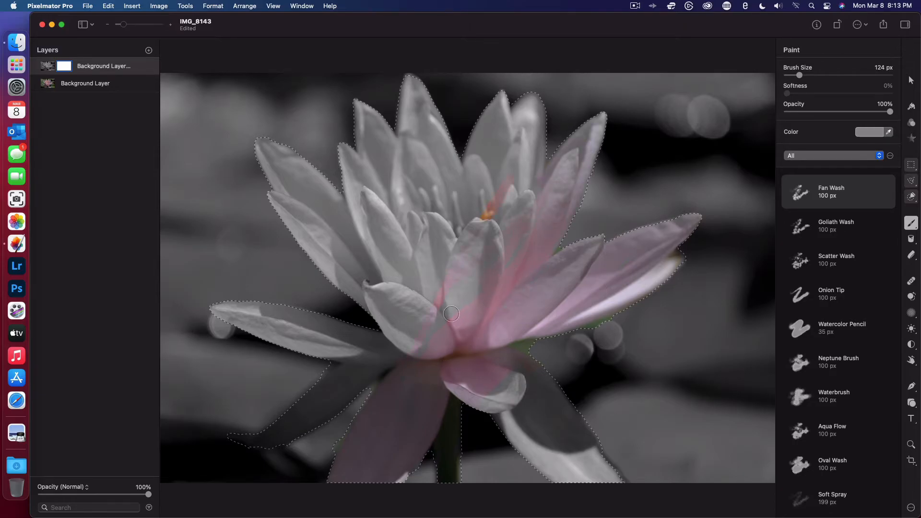
pyautogui.moveTo(392, 269)
pyautogui.mouseDown()
pyautogui.moveTo(466, 160)
pyautogui.moveTo(501, 128)
pyautogui.moveTo(456, 231)
pyautogui.moveTo(491, 204)
pyautogui.mouseUp()
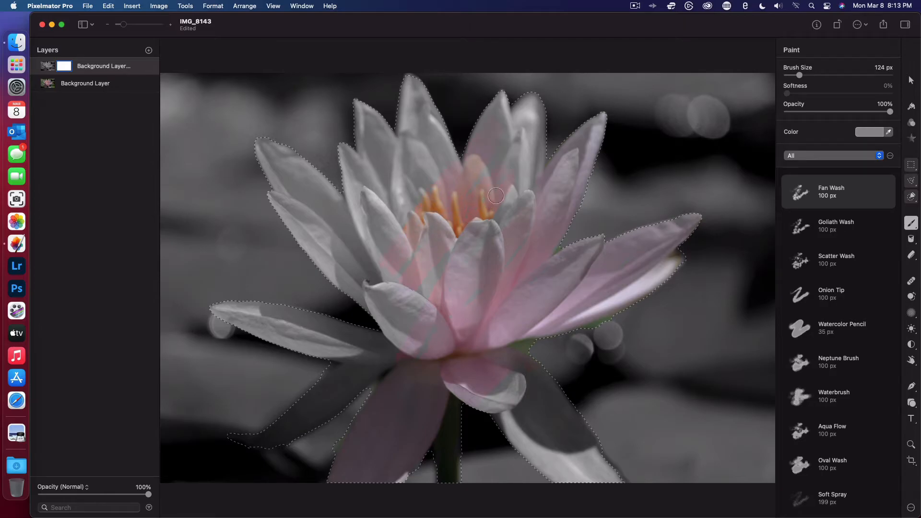
# - Enlarge the brush to 481 px, paint over the rest of the selected flower on the mask, and clear the selection
pyautogui.moveTo(799, 75); pyautogui.dragTo(836, 76)
pyautogui.moveTo(398, 373)
pyautogui.mouseDown()
pyautogui.moveTo(178, 514)
pyautogui.moveTo(271, 399)
pyautogui.moveTo(330, 379)
pyautogui.moveTo(193, 412)
pyautogui.moveTo(151, 408)
pyautogui.moveTo(287, 286)
pyautogui.moveTo(268, 360)
pyautogui.moveTo(309, 334)
pyautogui.moveTo(160, 335)
pyautogui.moveTo(309, 196)
pyautogui.moveTo(305, 229)
pyautogui.moveTo(318, 197)
pyautogui.moveTo(397, 194)
pyautogui.moveTo(334, 116)
pyautogui.moveTo(264, 183)
pyautogui.moveTo(253, 131)
pyautogui.moveTo(387, 129)
pyautogui.moveTo(385, 94)
pyautogui.moveTo(451, 73)
pyautogui.moveTo(412, 111)
pyautogui.moveTo(422, 83)
pyautogui.moveTo(457, 272)
pyautogui.moveTo(416, 202)
pyautogui.moveTo(489, 135)
pyautogui.moveTo(568, 234)
pyautogui.moveTo(593, 308)
pyautogui.moveTo(493, 372)
pyautogui.moveTo(508, 469)
pyautogui.moveTo(533, 399)
pyautogui.moveTo(553, 383)
pyautogui.moveTo(547, 423)
pyautogui.mouseUp()
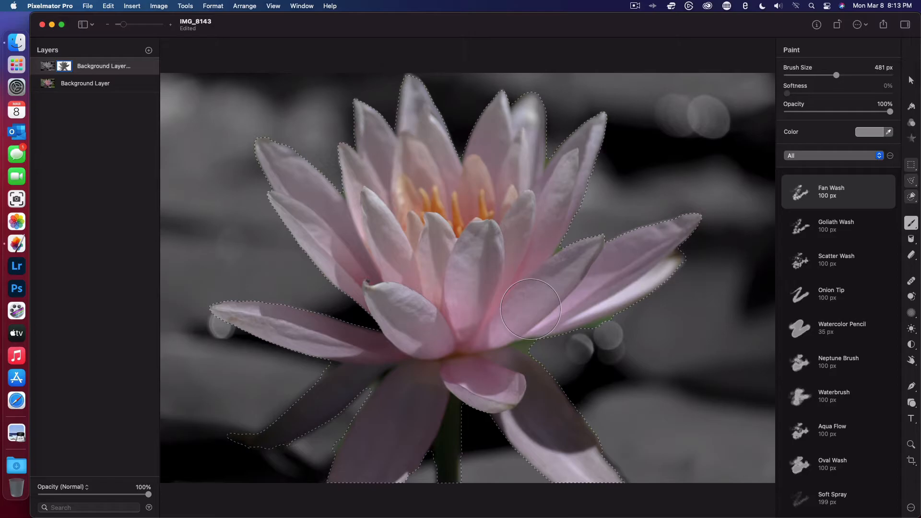
pyautogui.press('super+d')
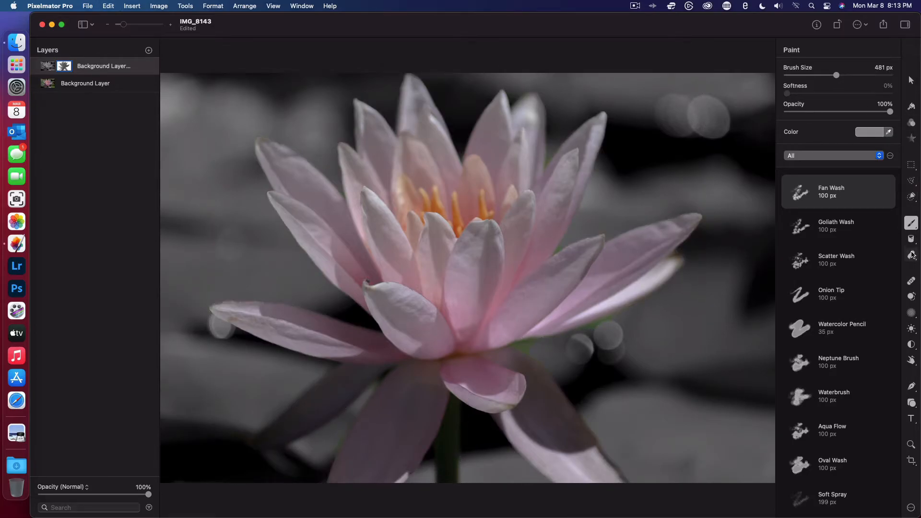
# - Erase the color fringe below the long left petal and along the upper edge of the shadowed petal with a 21 px Hard Basic eraser
pyautogui.click(912, 255)
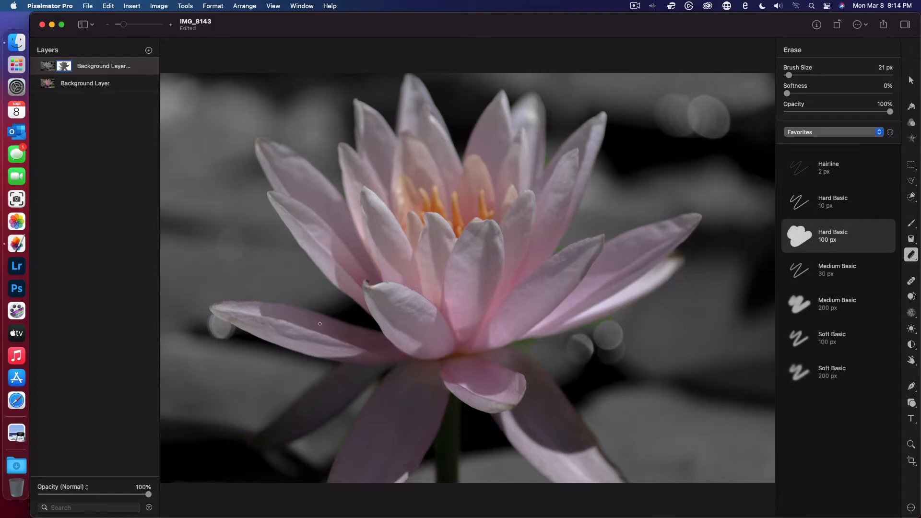
pyautogui.scroll(15, 320, 324)
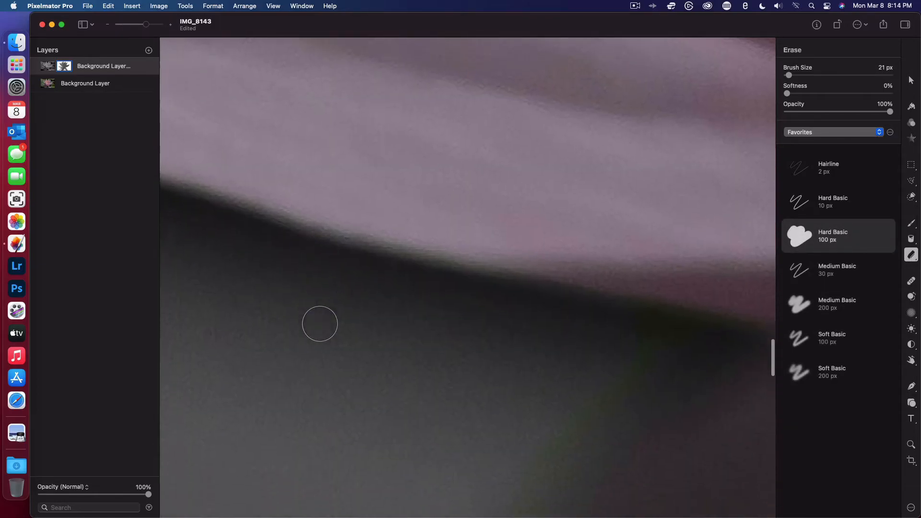
pyautogui.scroll(-5, 321, 324)
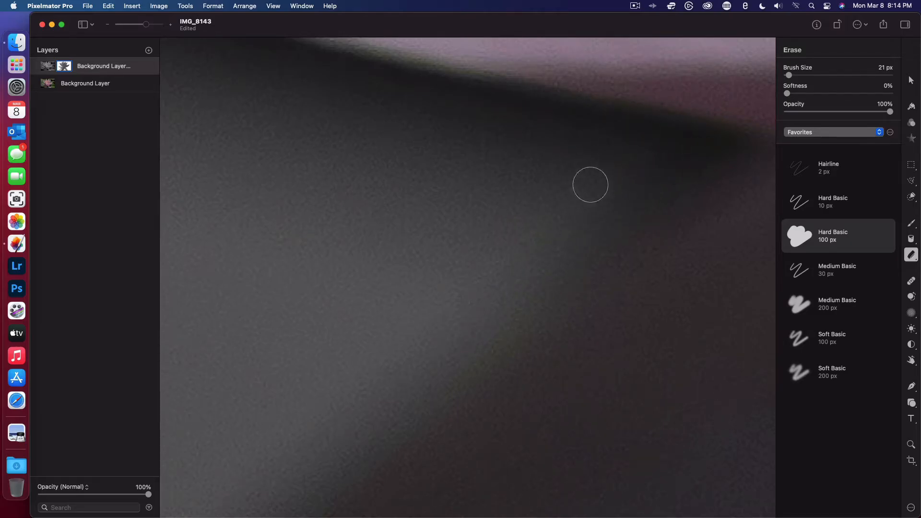
pyautogui.scroll(-3, 460, 354)
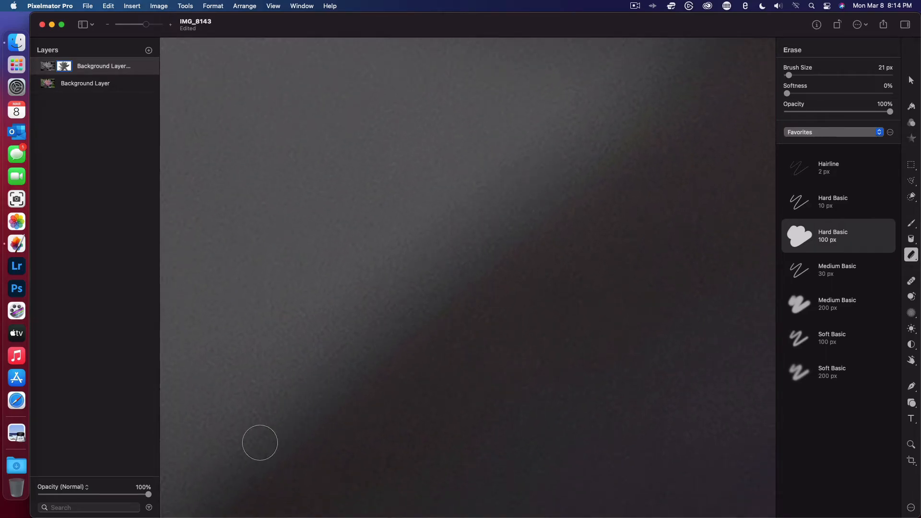
pyautogui.scroll(-3, 259, 442)
pyautogui.scroll(-2, 299, 312)
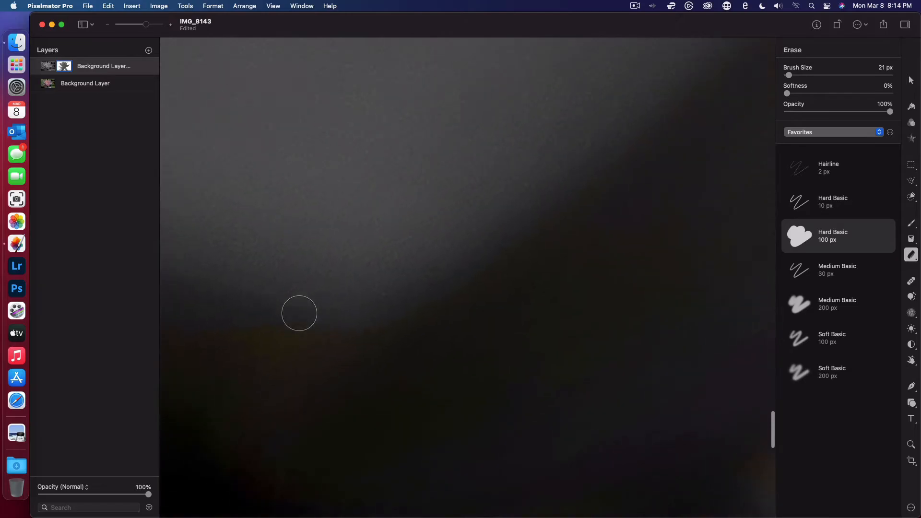
# - Erase the brownish color spill around the tip of the shadowed lower-left petal on the mask
pyautogui.scroll(-3, 383, 222)
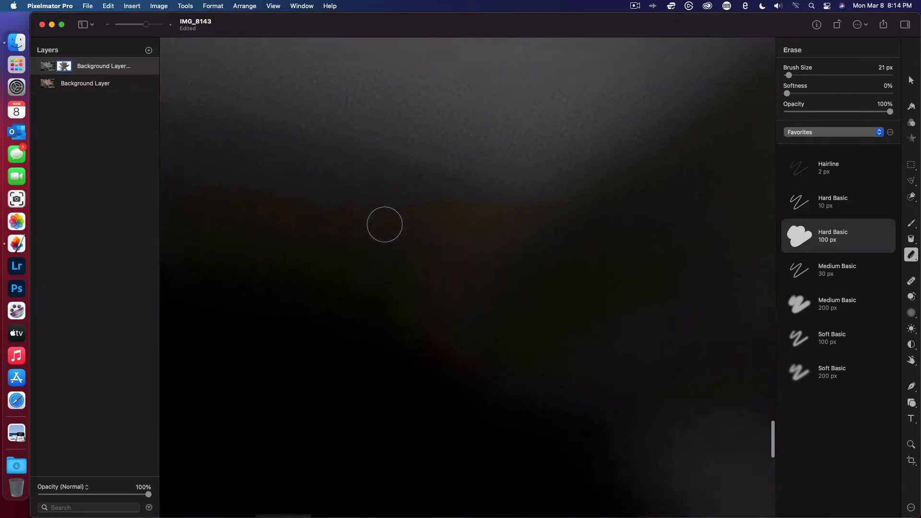
pyautogui.scroll(-3, 384, 224)
pyautogui.scroll(-5, 385, 224)
pyautogui.scroll(5, 382, 196)
pyautogui.scroll(1, 382, 196)
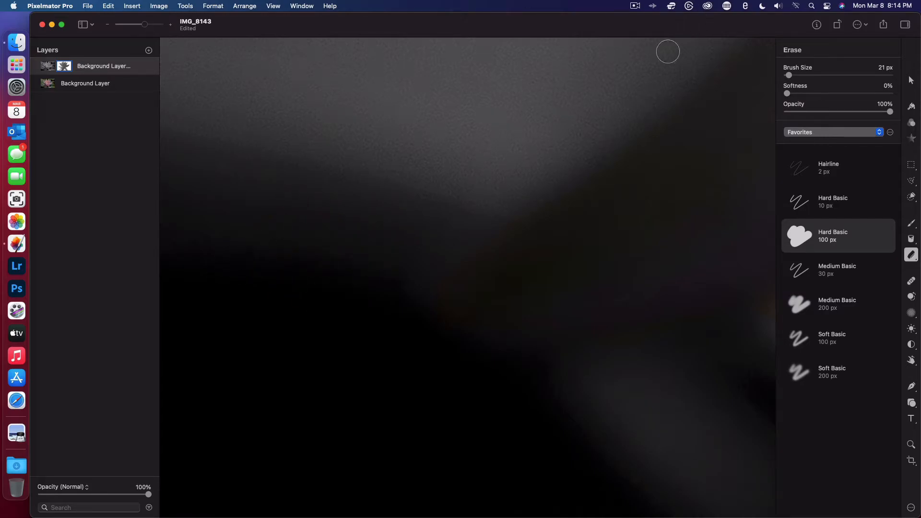
pyautogui.scroll(-2, 420, 258)
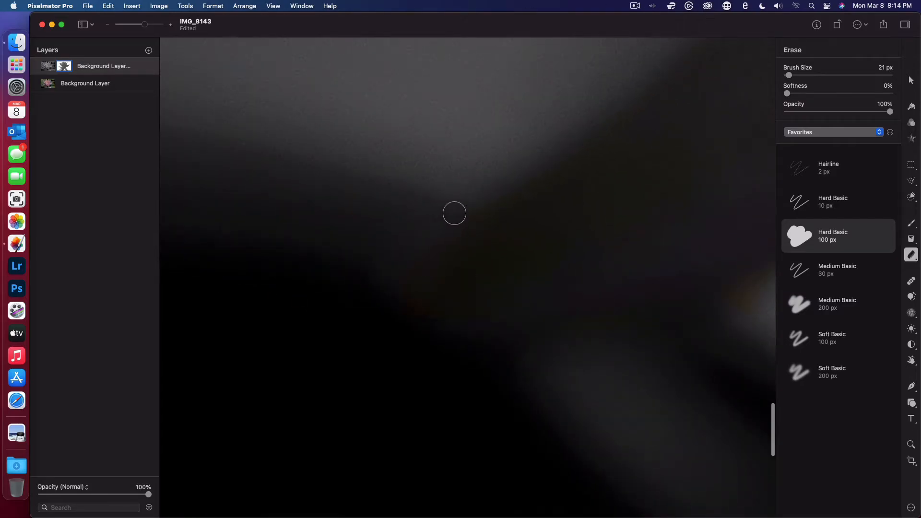
# - Erase the color spill along the shadowed petal's lower edge and up into the narrow gap beside the broad lower petal
pyautogui.hscroll(3, 388, 372)
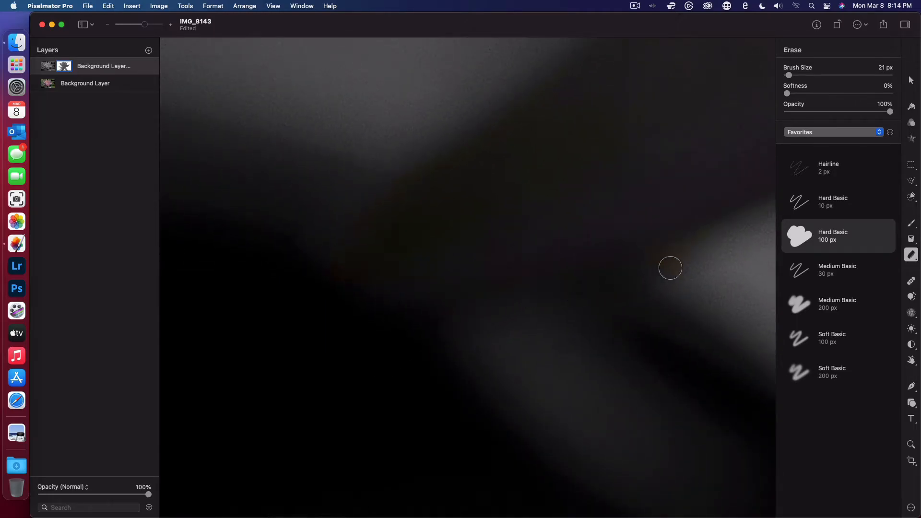
pyautogui.scroll(5, 458, 315)
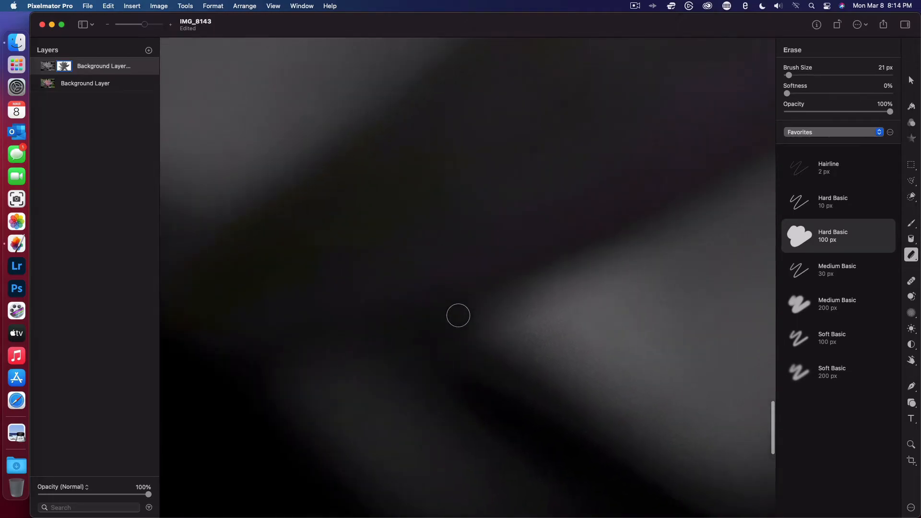
pyautogui.hscroll(5, 510, 292)
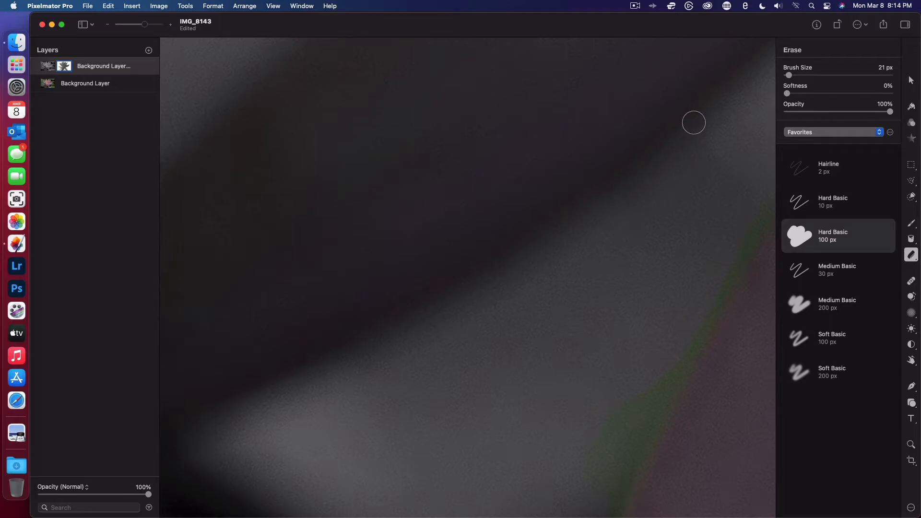
pyautogui.scroll(5, 693, 123)
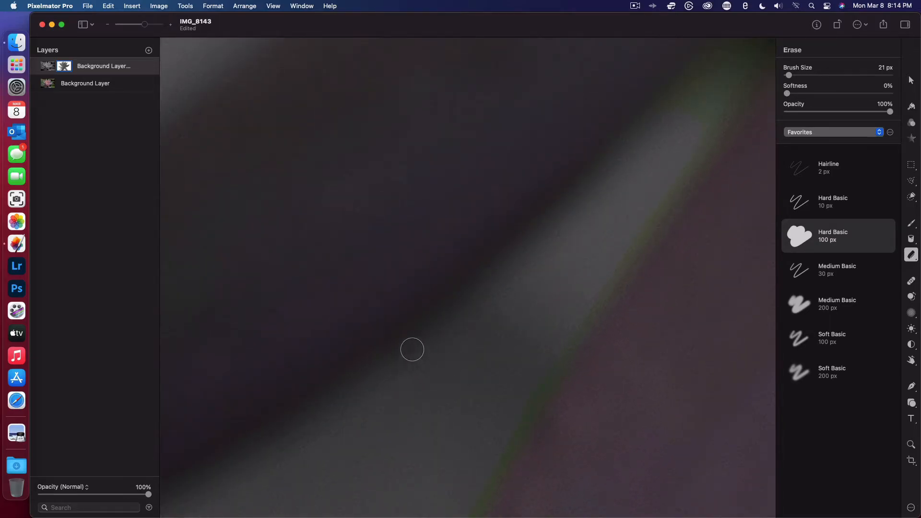
pyautogui.scroll(5, 553, 223)
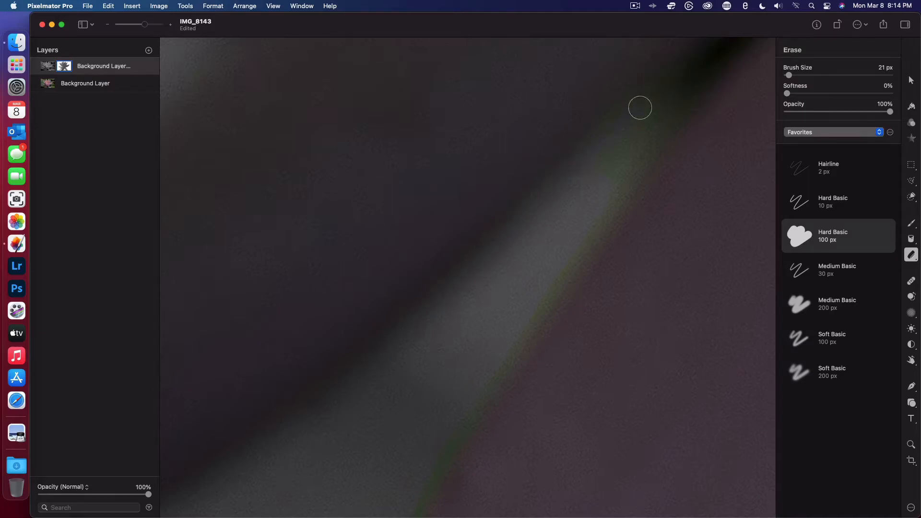
pyautogui.scroll(5, 660, 90)
pyautogui.hscroll(5, 661, 90)
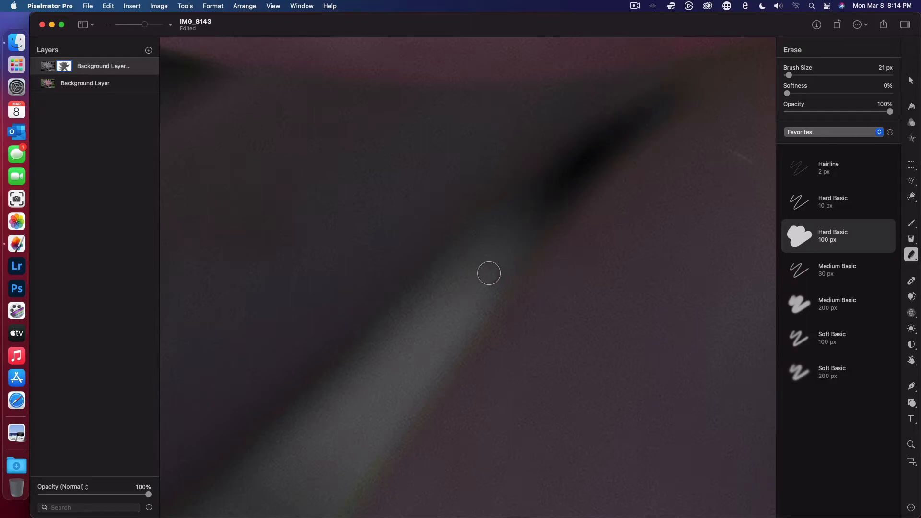
# - Erase the green fringe along the broad lower petal's left edge down to the image's lower border
pyautogui.scroll(-10, 418, 346)
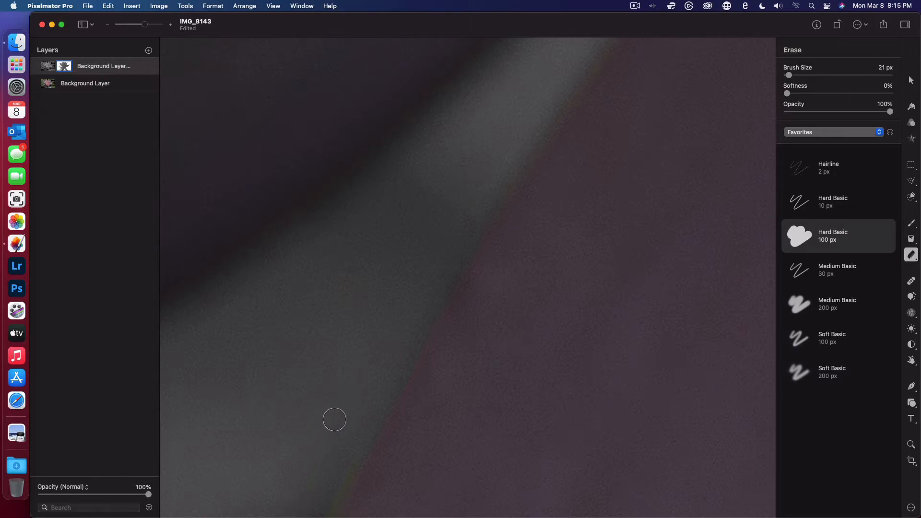
pyautogui.scroll(-5, 325, 438)
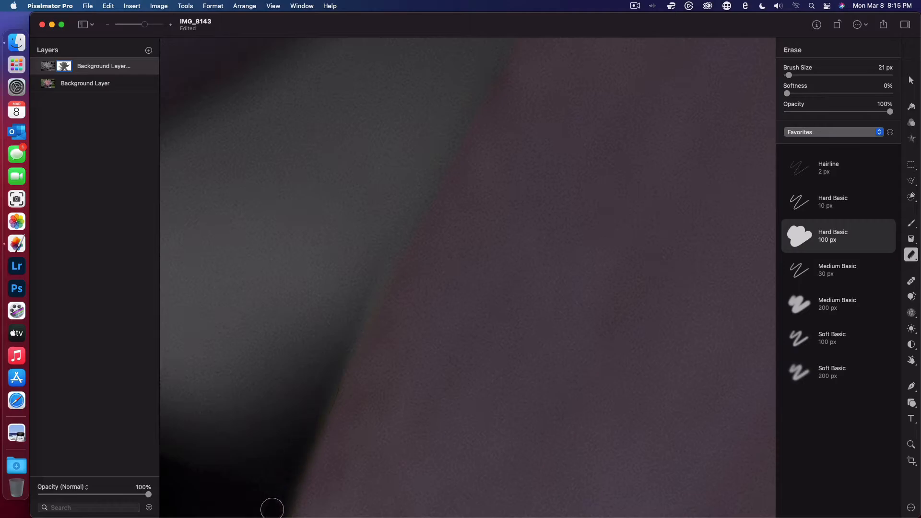
pyautogui.scroll(-5, 272, 508)
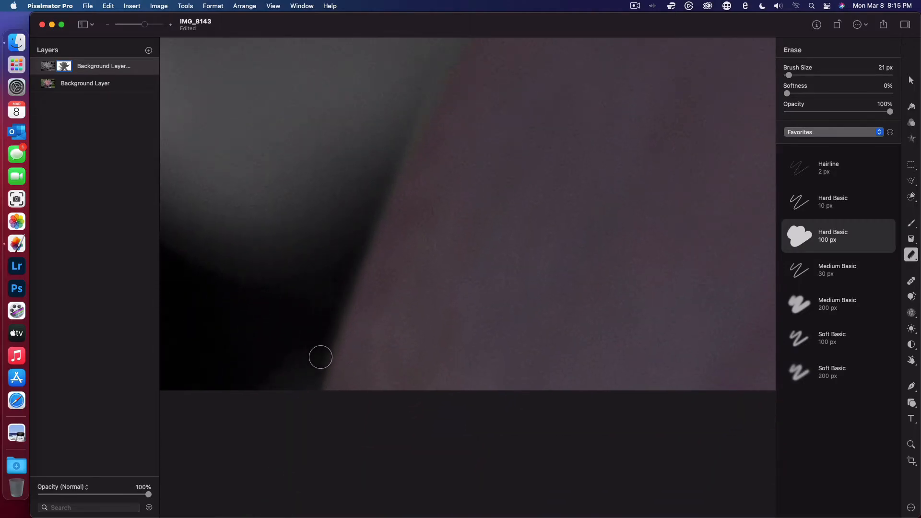
# - Erase the color fringe along the broad lower petal's right edge and in the background gap beside the stem
pyautogui.hscroll(10, 300, 431)
pyautogui.scroll(-3, 300, 431)
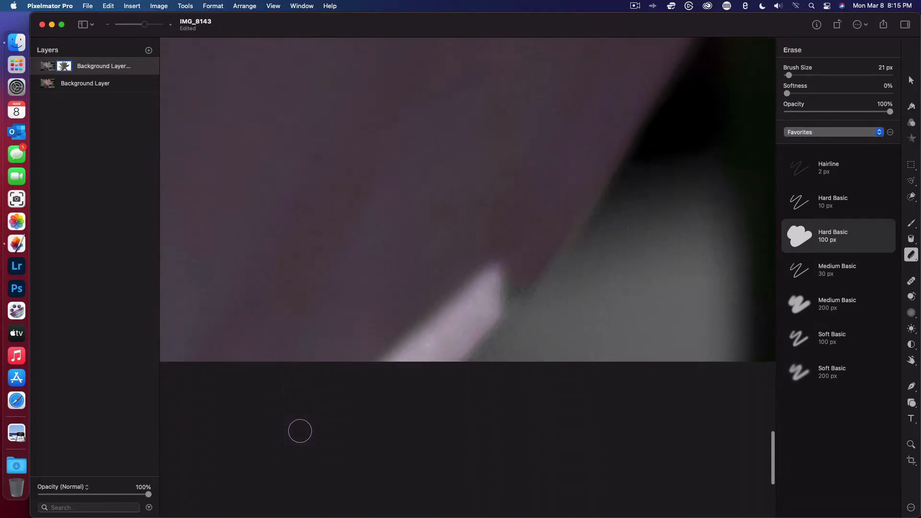
pyautogui.scroll(3, 299, 431)
pyautogui.hscroll(2, 300, 431)
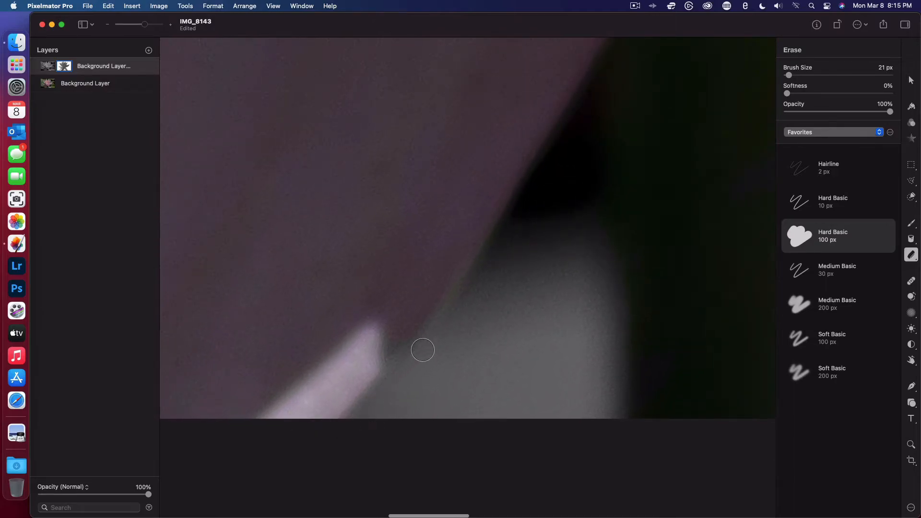
pyautogui.scroll(5, 463, 314)
pyautogui.hscroll(5, 463, 313)
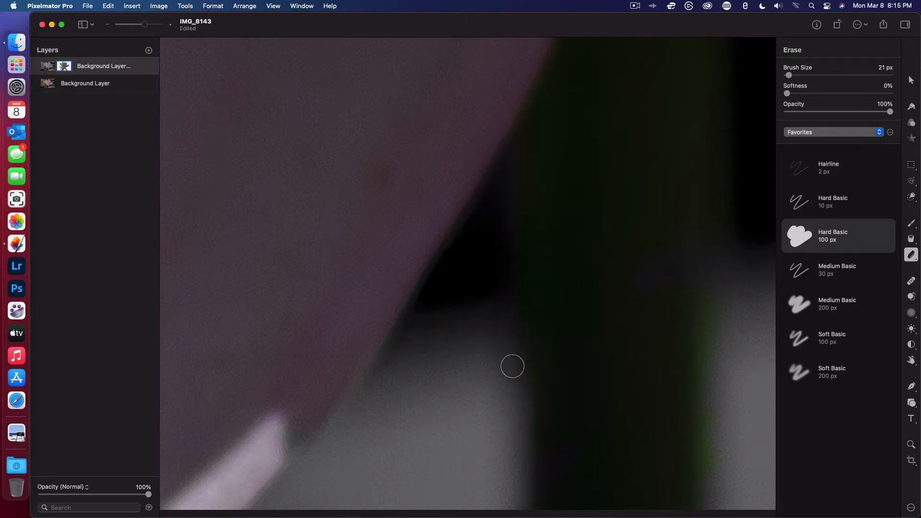
pyautogui.hscroll(5, 511, 456)
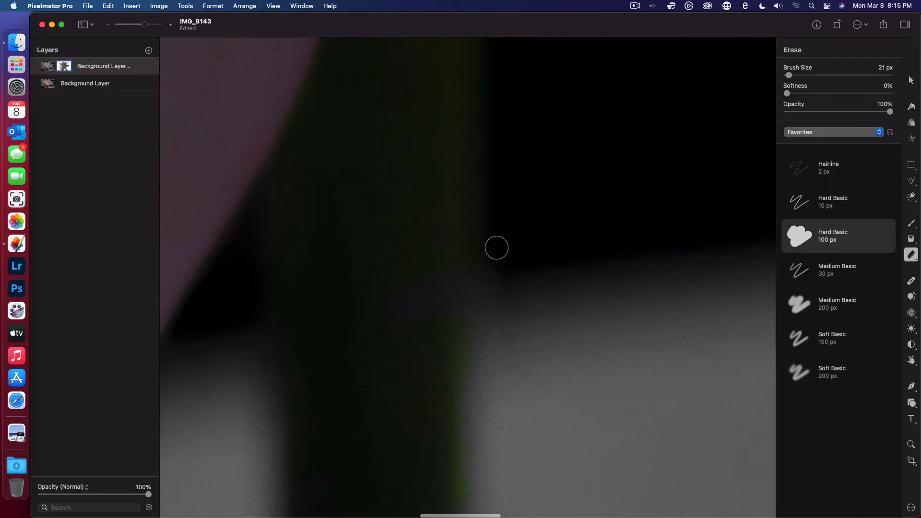
# - Restore the stem's color at its grayed right edge with the Paint tool, and erase the spill onto the background
pyautogui.click(911, 222)
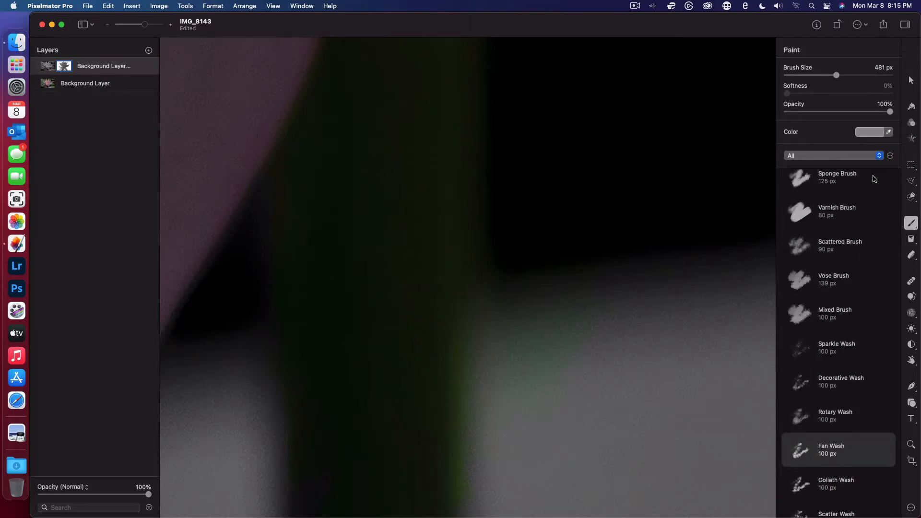
pyautogui.click(911, 254)
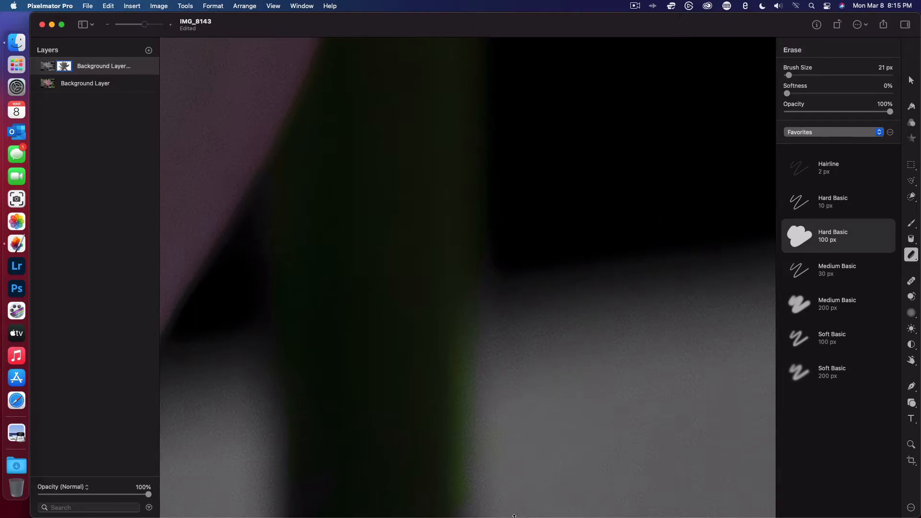
# - Erase the thin color fringe along the lower-right petal's left edge down to the image's lower border
pyautogui.scroll(10, 514, 516)
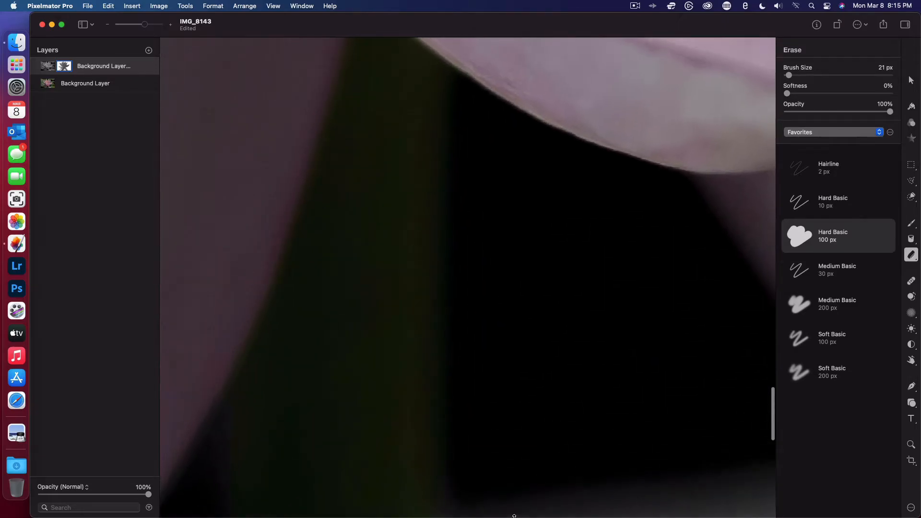
pyautogui.scroll(-10, 515, 516)
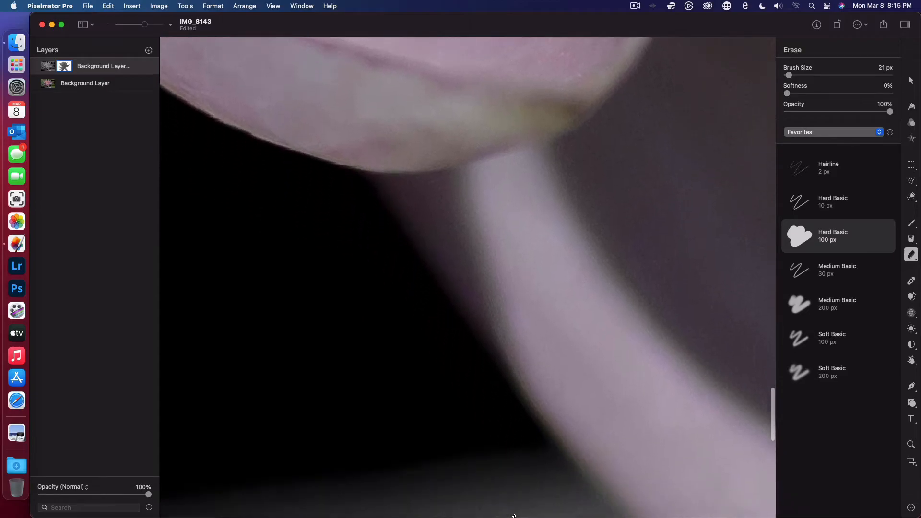
pyautogui.scroll(-3, 515, 516)
pyautogui.hscroll(2, 515, 516)
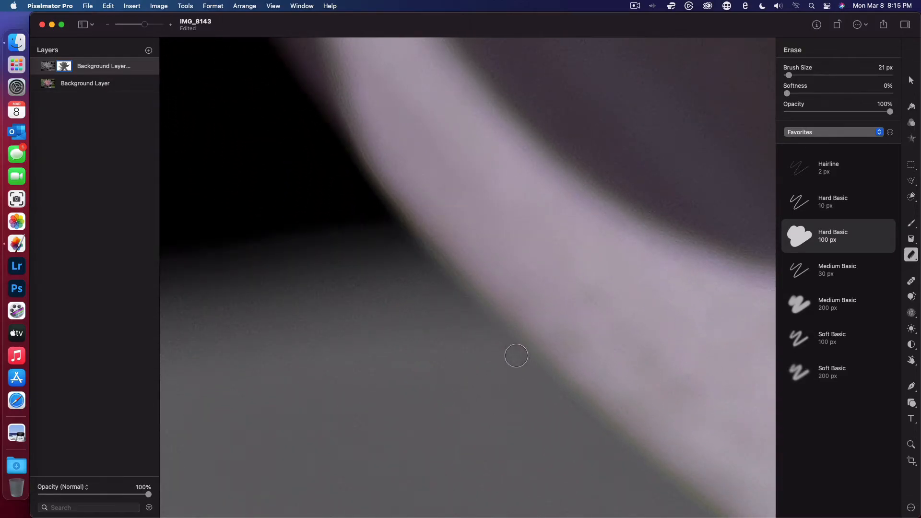
pyautogui.scroll(-5, 557, 410)
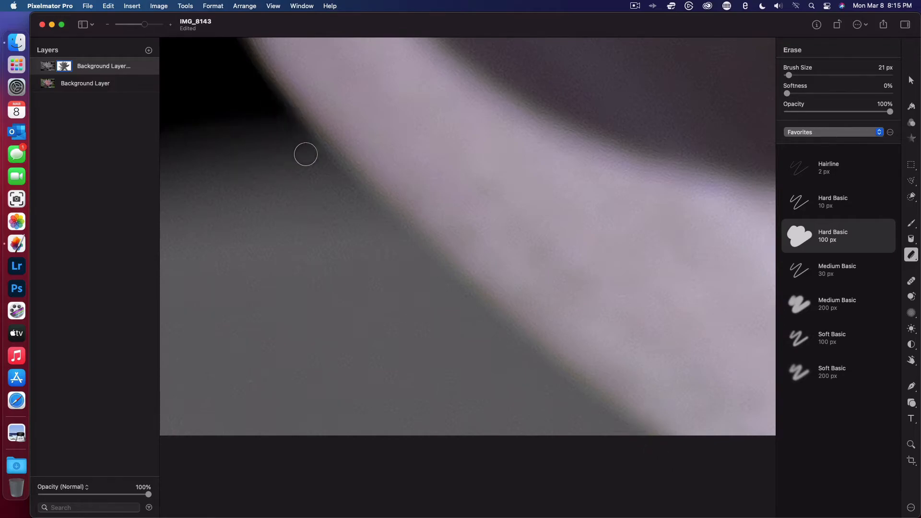
# - Restore the color of the grayed strip along the lower-right petal's right edge using the Paint tool at 88 px
pyautogui.scroll(10, 305, 154)
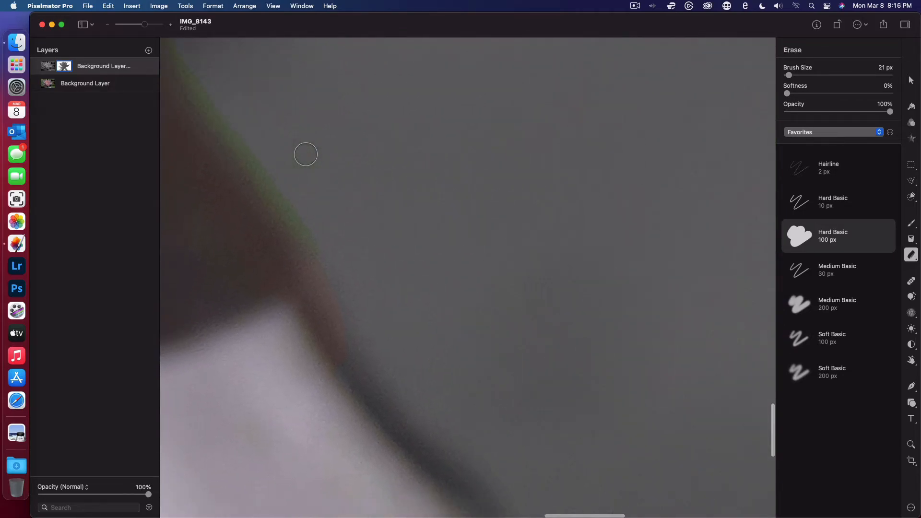
pyautogui.scroll(-5, 305, 154)
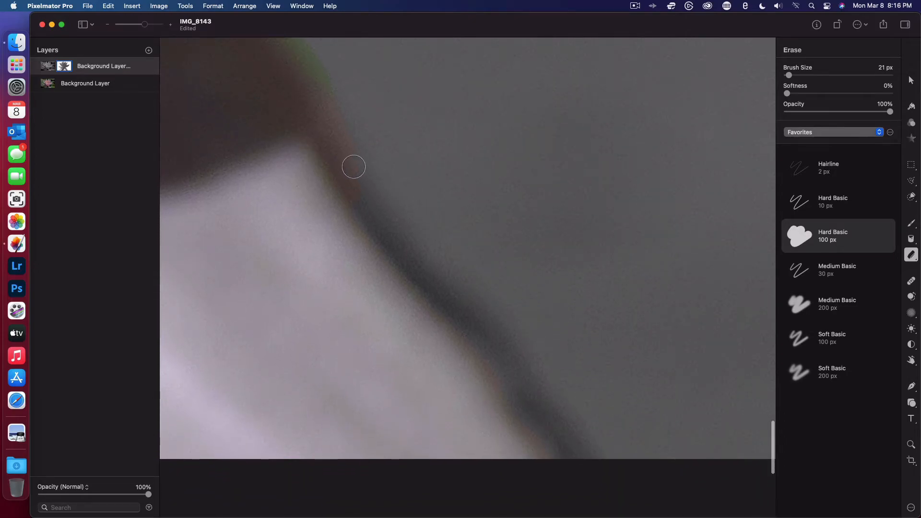
pyautogui.scroll(-10, 375, 174)
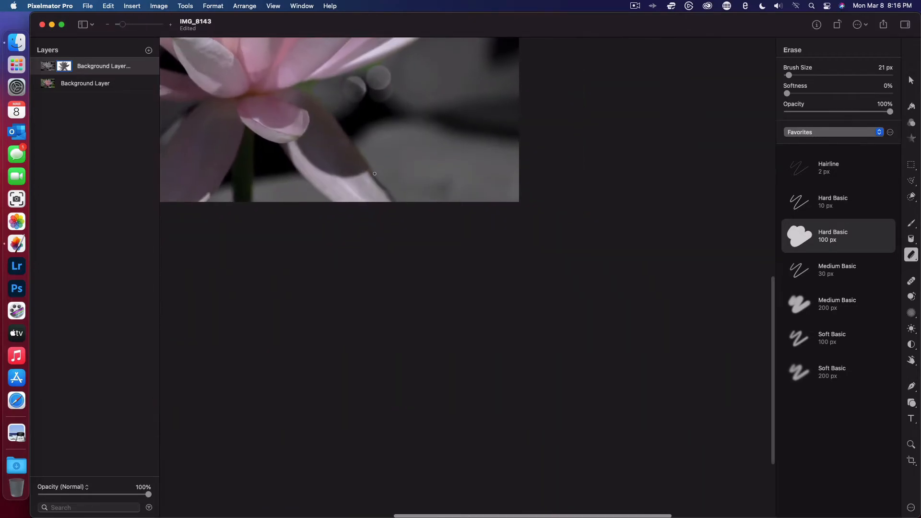
pyautogui.scroll(7, 375, 174)
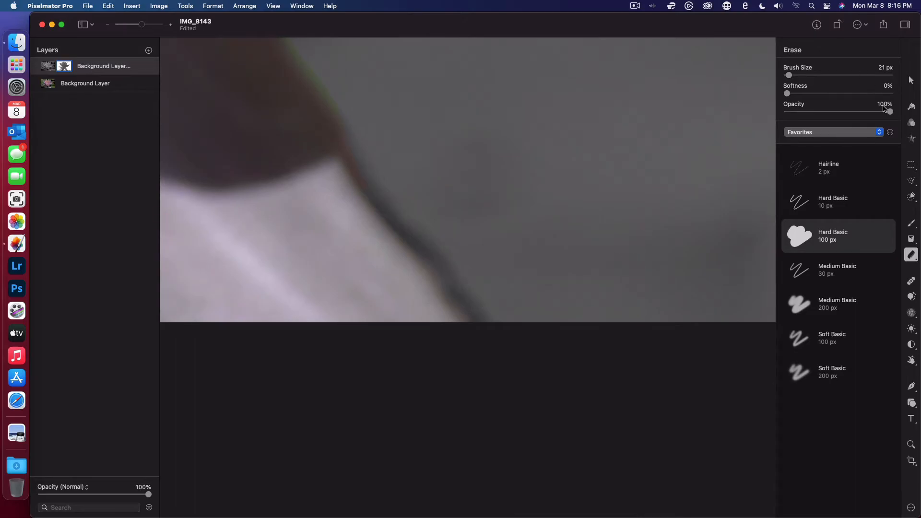
pyautogui.click(911, 224)
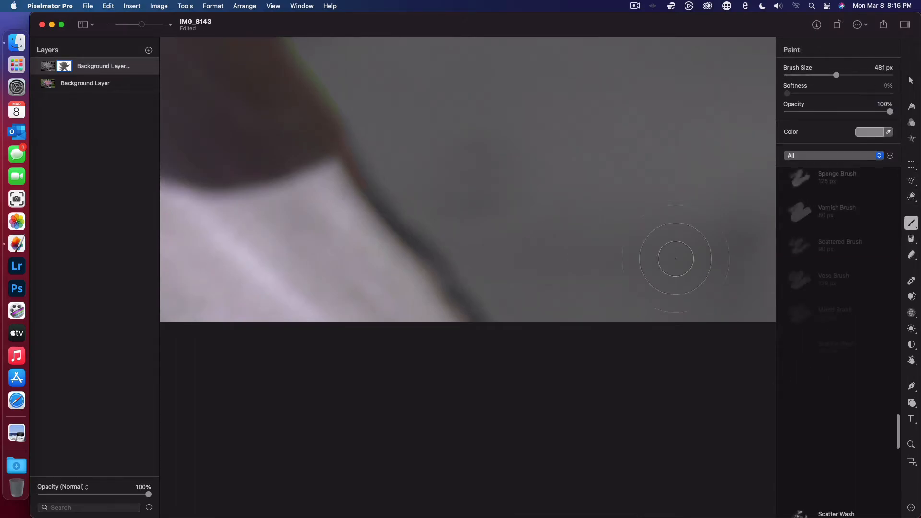
pyautogui.moveTo(834, 74); pyautogui.dragTo(795, 75)
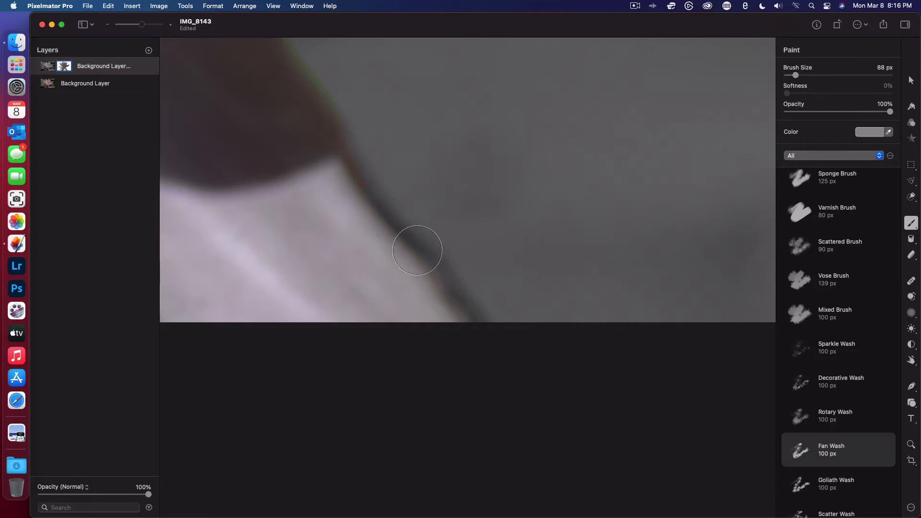
pyautogui.moveTo(382, 236)
pyautogui.mouseDown()
pyautogui.moveTo(362, 197)
pyautogui.moveTo(422, 263)
pyautogui.moveTo(457, 321)
pyautogui.moveTo(462, 308)
pyautogui.mouseUp()
# - Erase the color spill outside the restored brown strip on the lower-right petal, up to the shadowed area's corner
pyautogui.click(912, 256)
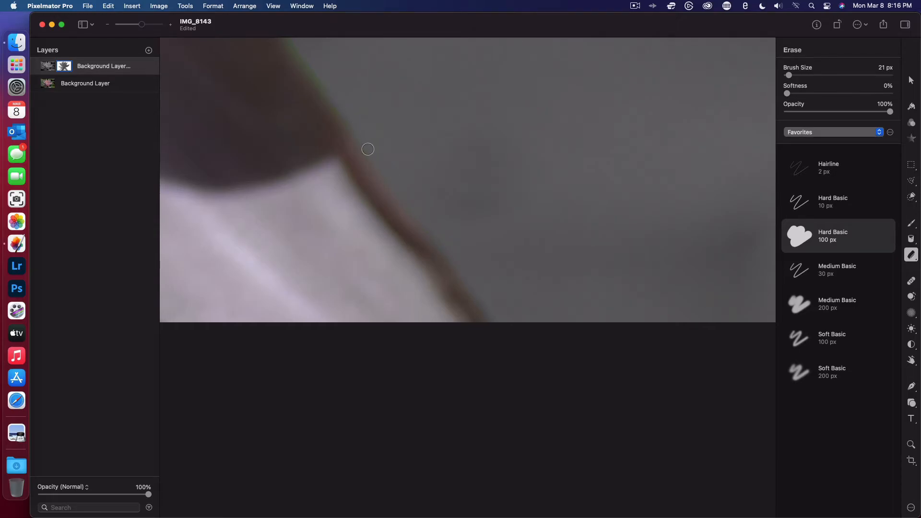
pyautogui.scroll(3, 367, 117)
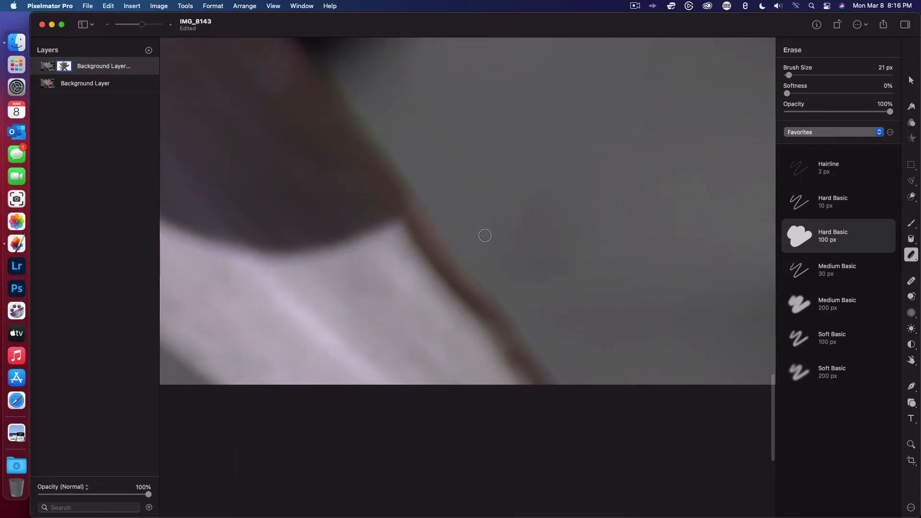
pyautogui.scroll(5, 499, 227)
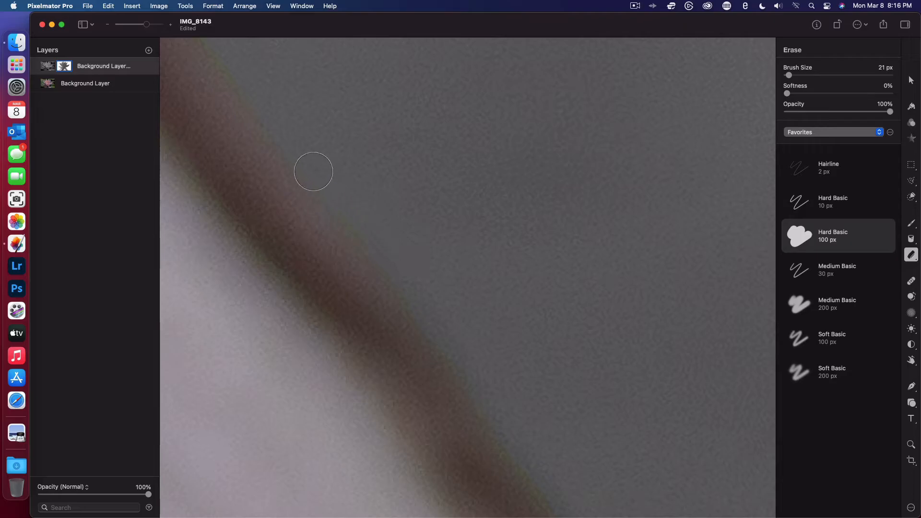
pyautogui.hscroll(-1, 290, 132)
pyautogui.hscroll(-1, 290, 132)
pyautogui.scroll(1, 290, 132)
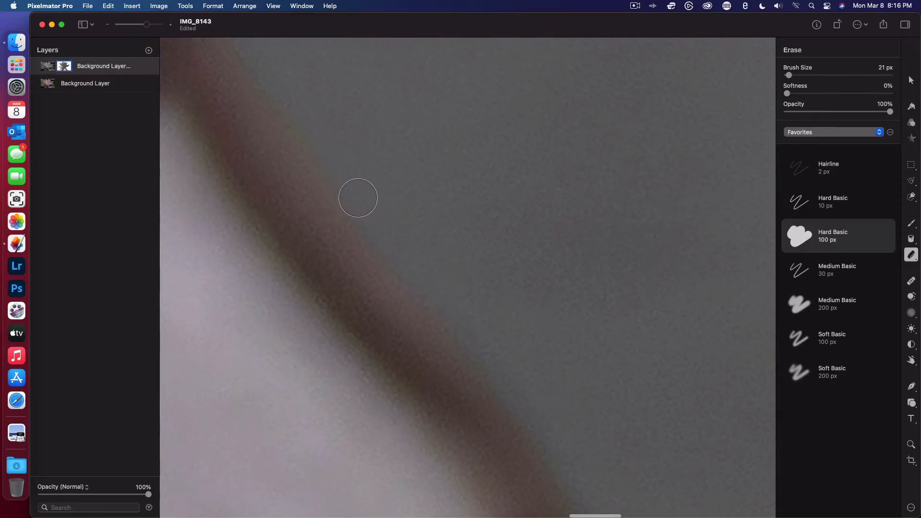
pyautogui.scroll(2, 272, 79)
pyautogui.hscroll(-1, 297, 106)
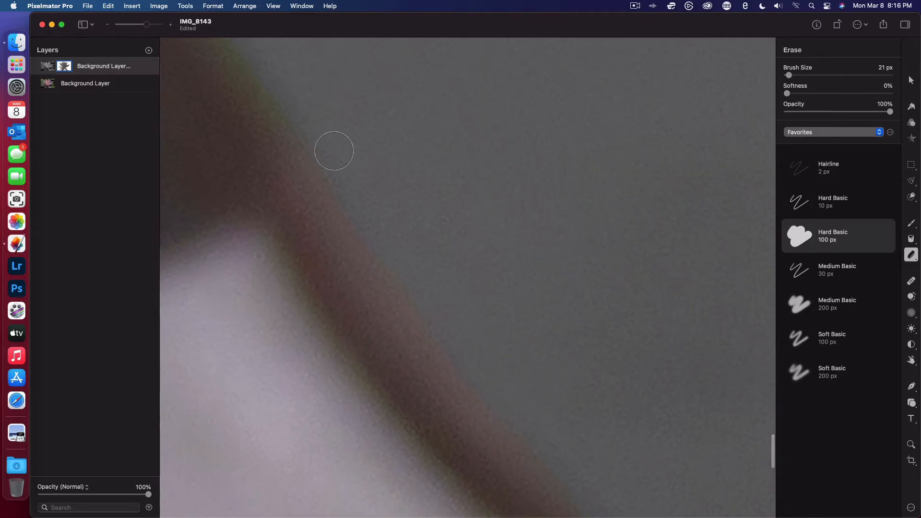
# - Erase the green fringe on the right edge of the petal's shadowed area, just above the brown strip
pyautogui.scroll(5, 253, 64)
pyautogui.hscroll(-2, 253, 64)
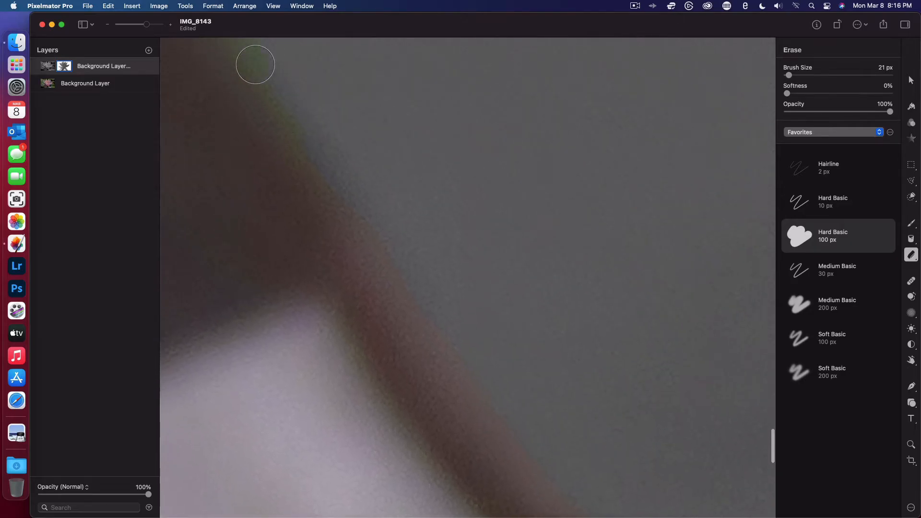
pyautogui.moveTo(265, 62)
pyautogui.mouseDown()
pyautogui.moveTo(369, 201)
pyautogui.moveTo(377, 174)
pyautogui.moveTo(395, 175)
pyautogui.moveTo(386, 189)
pyautogui.moveTo(336, 107)
pyautogui.moveTo(281, 49)
pyautogui.moveTo(363, 153)
pyautogui.mouseUp()
pyautogui.scroll(6, 369, 200)
pyautogui.hscroll(-2, 368, 200)
pyautogui.scroll(5, 363, 153)
pyautogui.hscroll(-4, 363, 153)
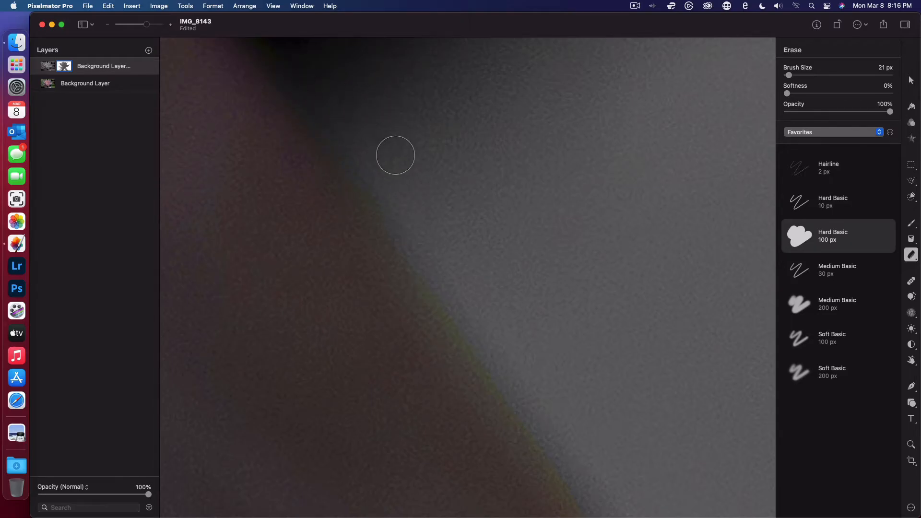
# - Erase the green fringe along the shadowed petal's right edge just below the black background patch
pyautogui.scroll(5, 395, 155)
pyautogui.hscroll(-4, 395, 155)
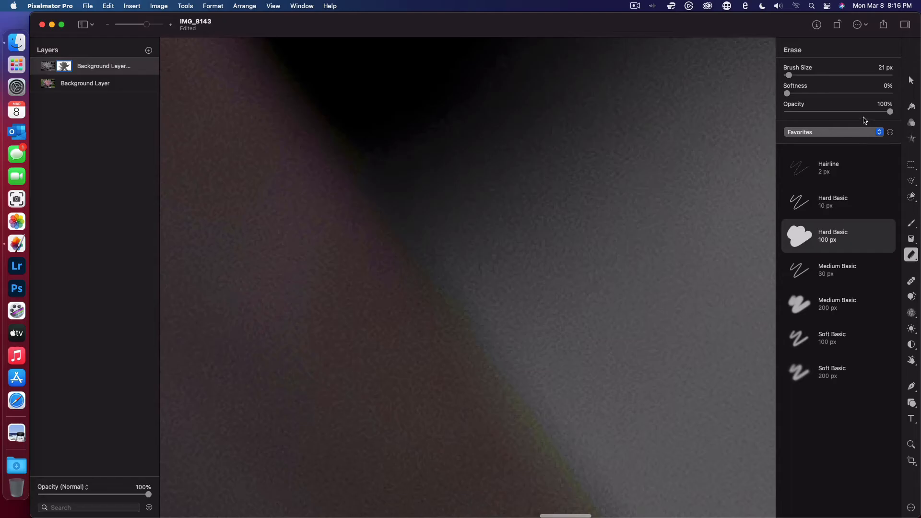
pyautogui.moveTo(861, 115); pyautogui.dragTo(833, 120)
pyautogui.scroll(3, 348, 144)
pyautogui.hscroll(-1, 348, 144)
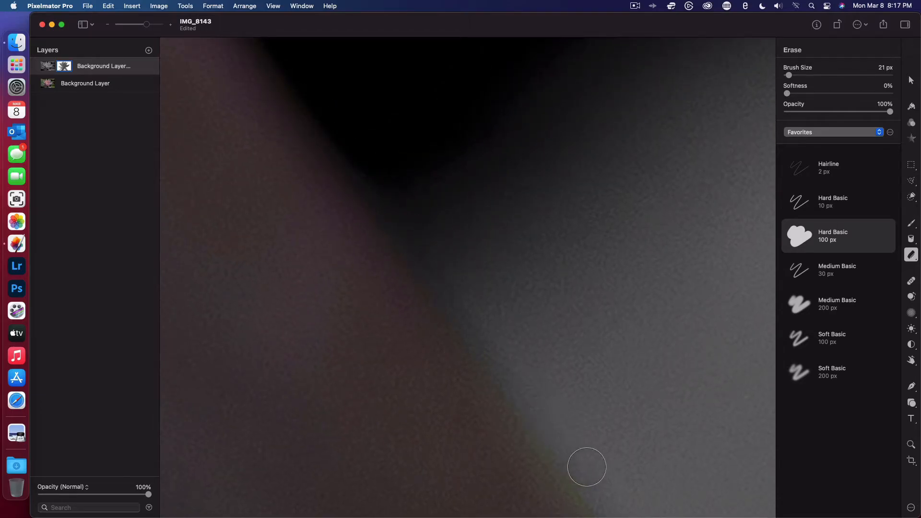
pyautogui.scroll(-5, 586, 467)
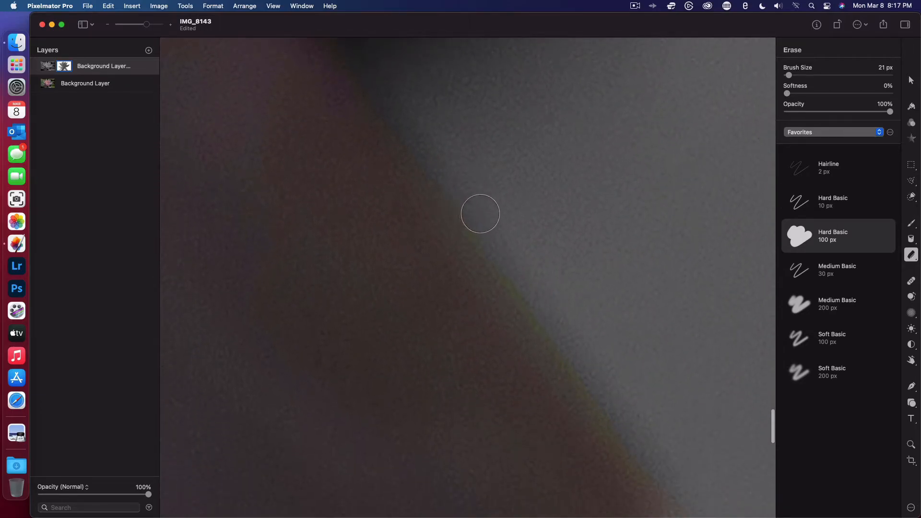
# - Erase the green fringe along the shadowed petal's right edge above the black background patch
pyautogui.scroll(5, 467, 136)
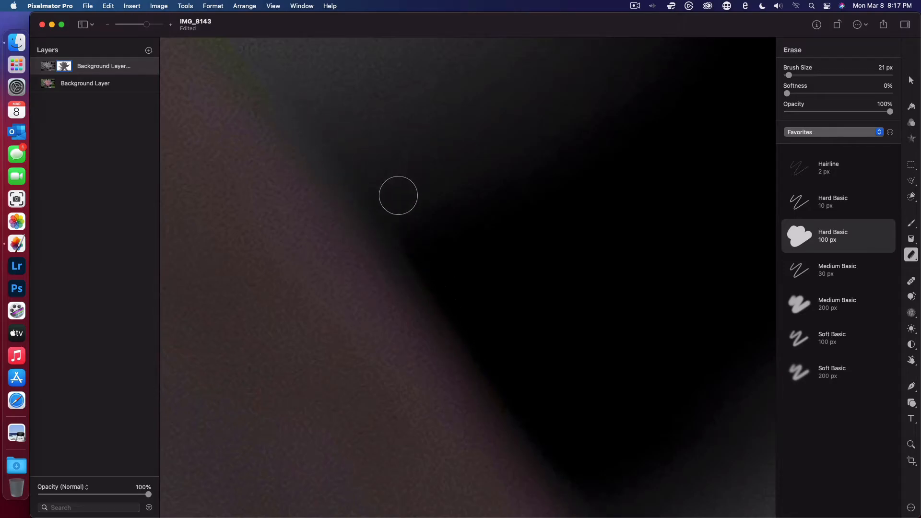
pyautogui.scroll(5, 398, 194)
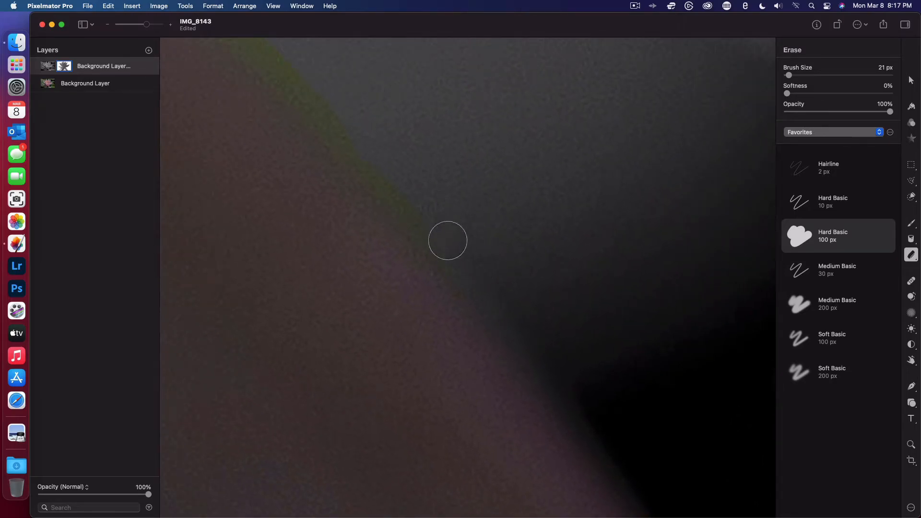
pyautogui.scroll(4, 304, 77)
pyautogui.hscroll(-4, 304, 77)
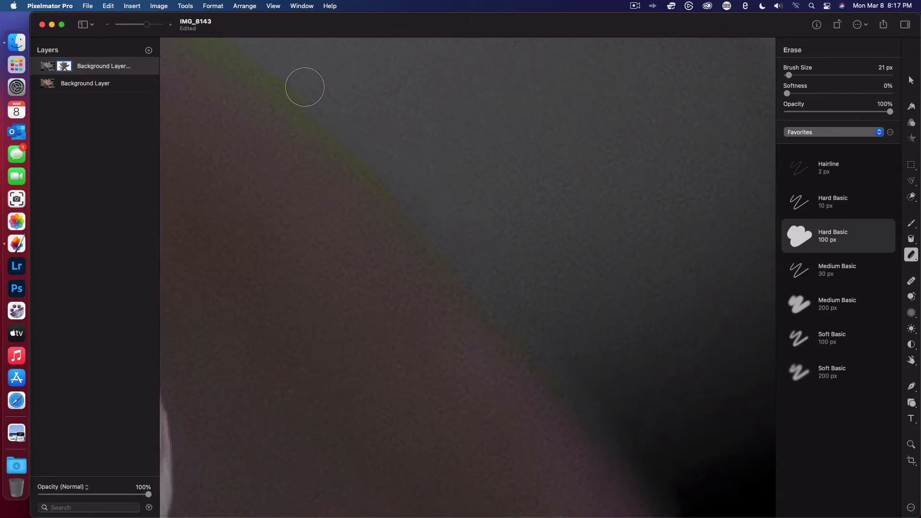
pyautogui.scroll(3, 376, 156)
pyautogui.hscroll(-3, 376, 156)
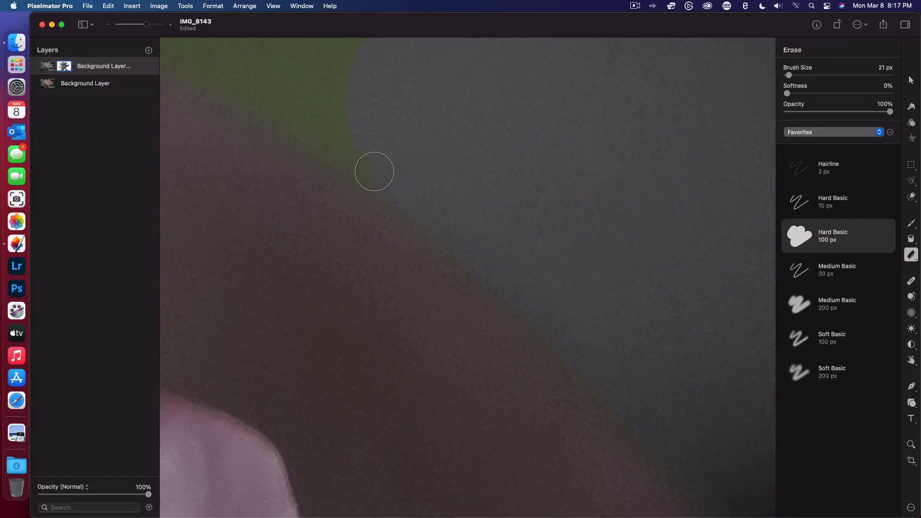
# - Erase the green background wedge between the shadowed petal and the pink petal above it, into its narrow tip
pyautogui.scroll(3, 302, 117)
pyautogui.hscroll(-3, 302, 117)
pyautogui.scroll(2, 302, 117)
pyautogui.hscroll(-2, 302, 117)
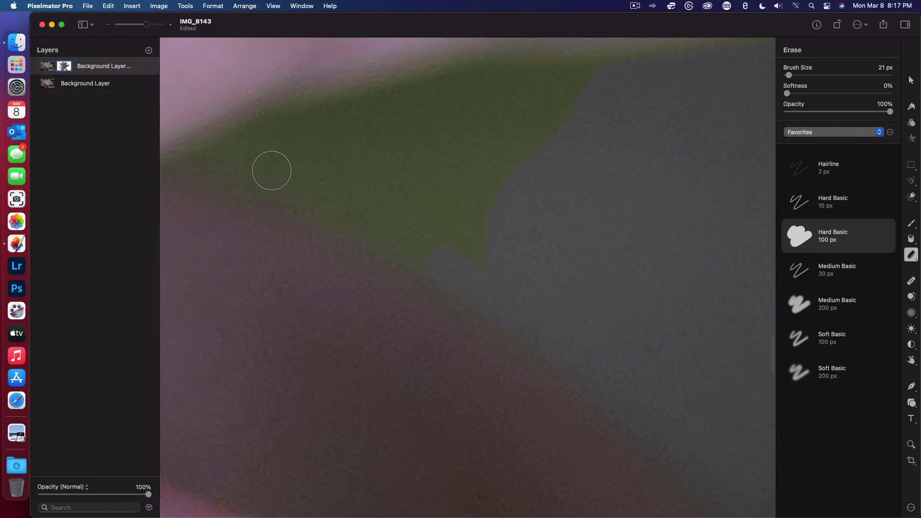
pyautogui.moveTo(215, 160)
pyautogui.mouseDown()
pyautogui.moveTo(592, 69)
pyautogui.moveTo(493, 102)
pyautogui.moveTo(636, 81)
pyautogui.moveTo(545, 137)
pyautogui.moveTo(536, 117)
pyautogui.moveTo(481, 144)
pyautogui.moveTo(474, 134)
pyautogui.moveTo(395, 157)
pyautogui.moveTo(188, 161)
pyautogui.mouseUp()
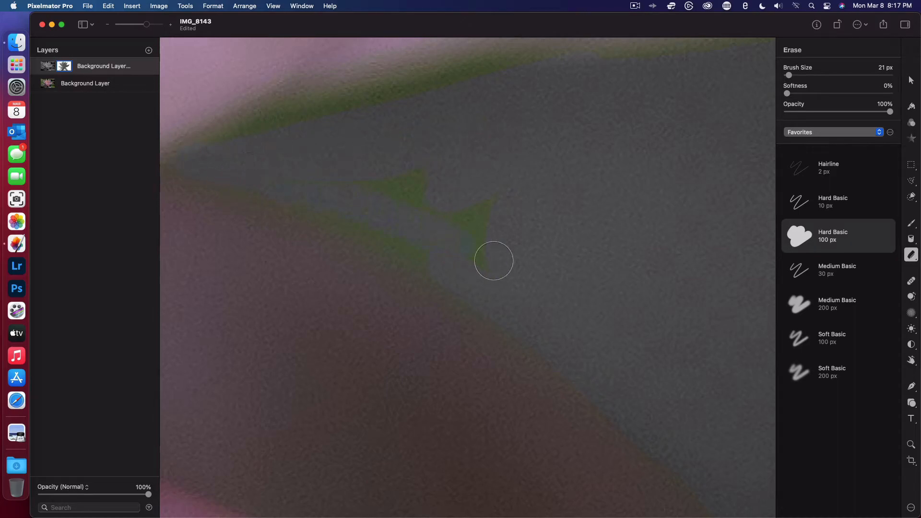
pyautogui.moveTo(460, 268)
pyautogui.mouseDown()
pyautogui.moveTo(322, 203)
pyautogui.moveTo(252, 194)
pyautogui.mouseUp()
pyautogui.moveTo(199, 172)
pyautogui.mouseDown()
pyautogui.moveTo(480, 277)
pyautogui.moveTo(530, 311)
pyautogui.moveTo(418, 256)
pyautogui.mouseUp()
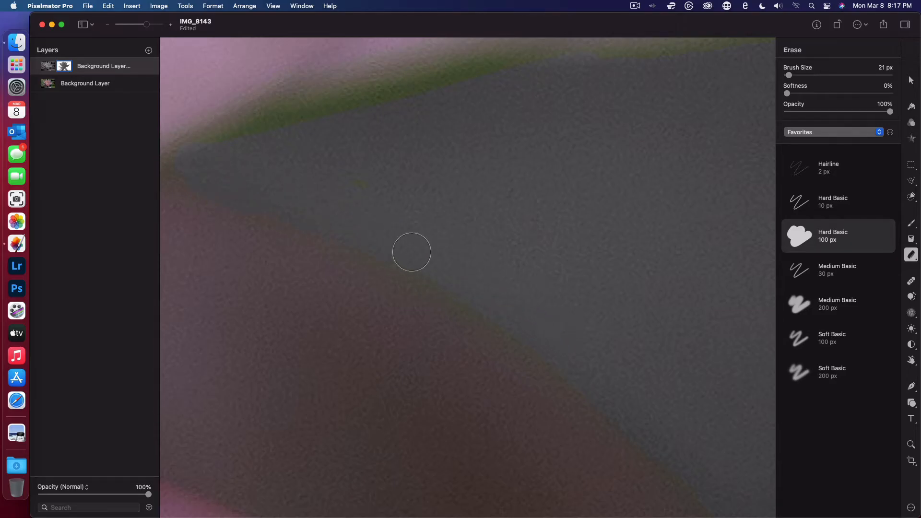
# - Erase the remaining green strip along the pink petal's lower edge, starting at the wedge's tip
pyautogui.hscroll(-8, 384, 232)
pyautogui.scroll(4, 384, 232)
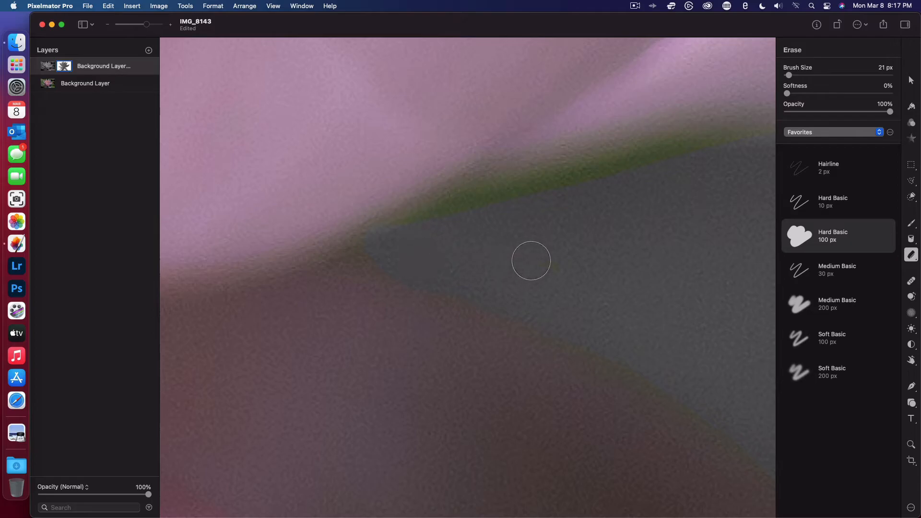
pyautogui.moveTo(557, 262)
pyautogui.mouseDown()
pyautogui.moveTo(437, 261)
pyautogui.moveTo(400, 244)
pyautogui.moveTo(448, 212)
pyautogui.moveTo(565, 170)
pyautogui.moveTo(449, 207)
pyautogui.mouseUp()
pyautogui.moveTo(388, 240)
pyautogui.mouseDown()
pyautogui.moveTo(563, 168)
pyautogui.moveTo(661, 158)
pyautogui.moveTo(556, 177)
pyautogui.moveTo(634, 167)
pyautogui.mouseUp()
pyautogui.hscroll(6, 698, 157)
pyautogui.scroll(2, 698, 157)
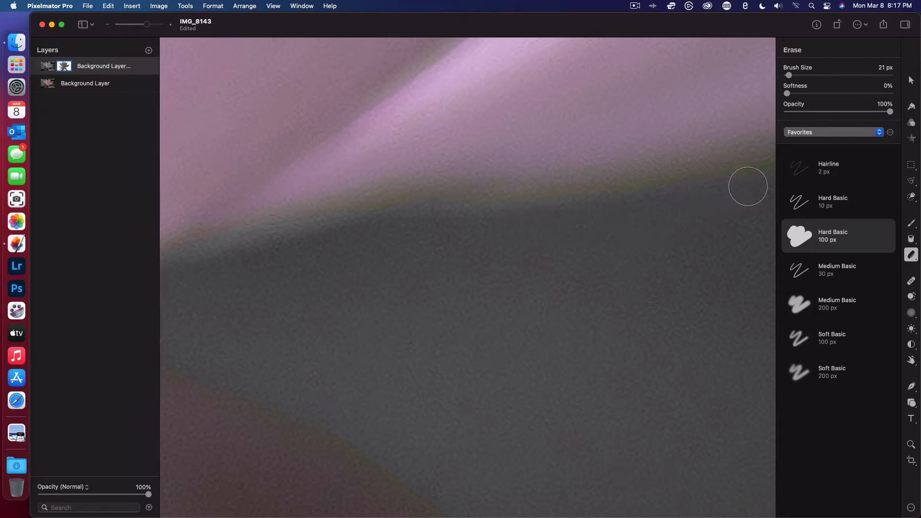
# - Erase the color fringe along the pink petal's lower edge toward the first blurred circle, and undo the last stroke
pyautogui.scroll(3, 746, 187)
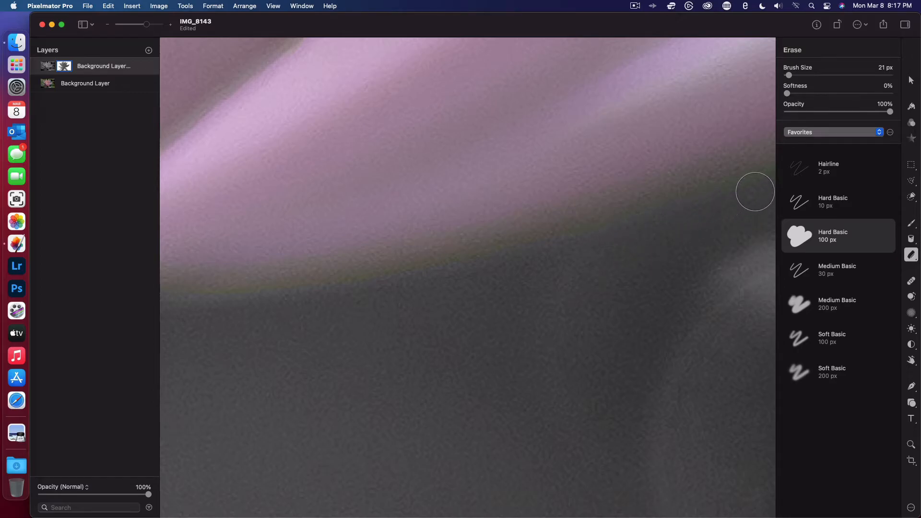
pyautogui.scroll(5, 755, 192)
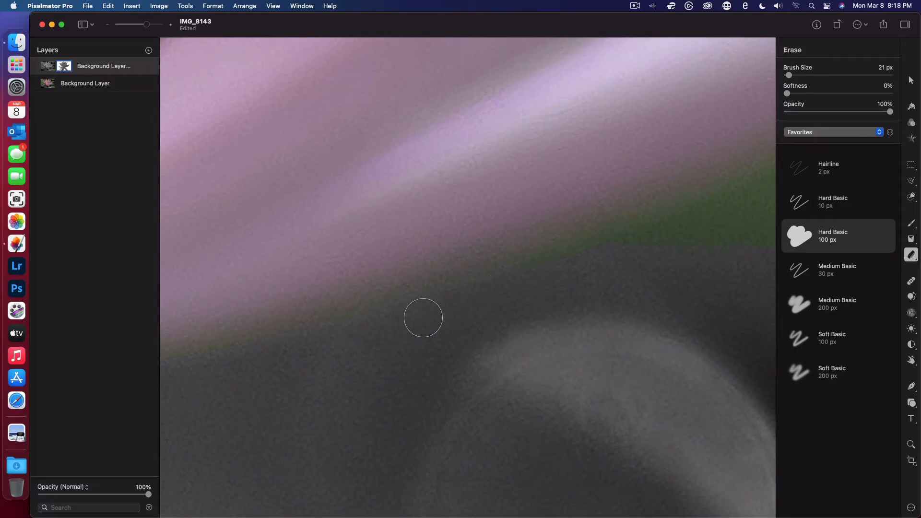
pyautogui.hscroll(-5, 250, 352)
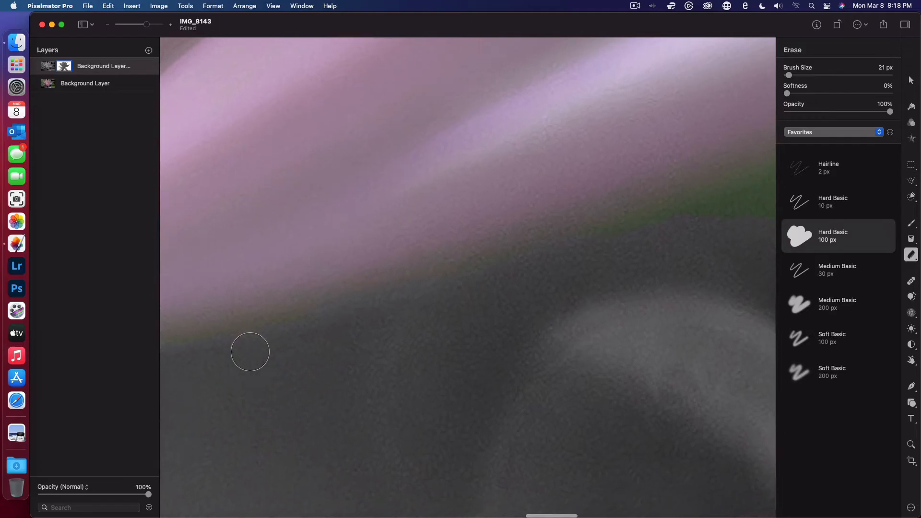
pyautogui.press('super+z')
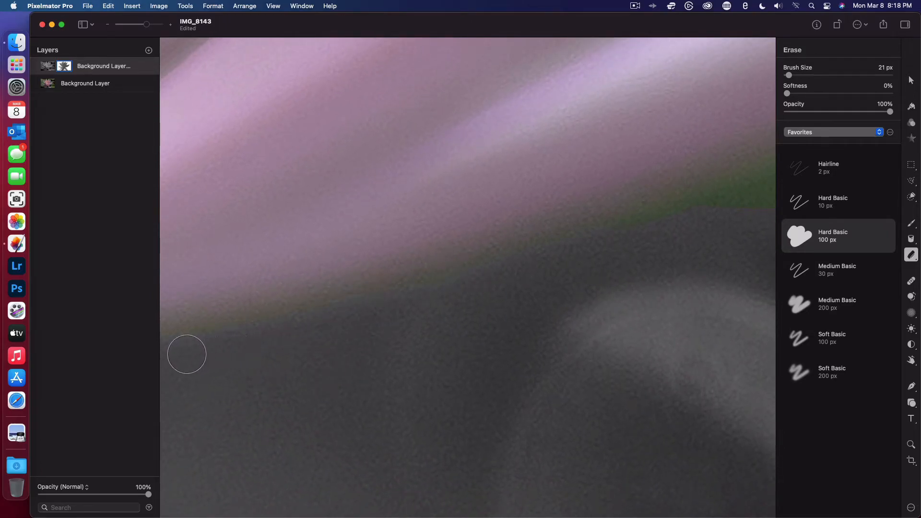
# - Erase the remaining green strip along the pink petal's lower edge, above the two blurred background circles
pyautogui.hscroll(-1, 462, 340)
pyautogui.scroll(5, 551, 279)
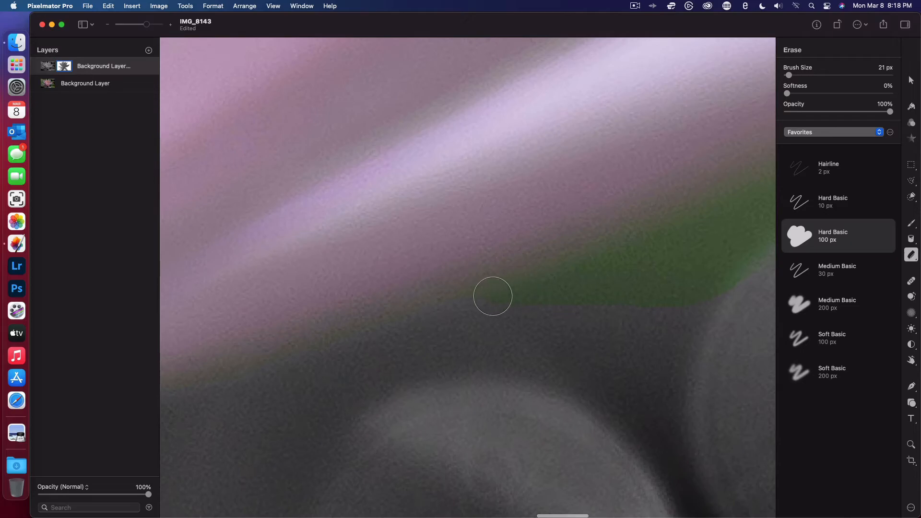
pyautogui.moveTo(494, 294)
pyautogui.mouseDown()
pyautogui.moveTo(546, 281)
pyautogui.moveTo(680, 277)
pyautogui.mouseUp()
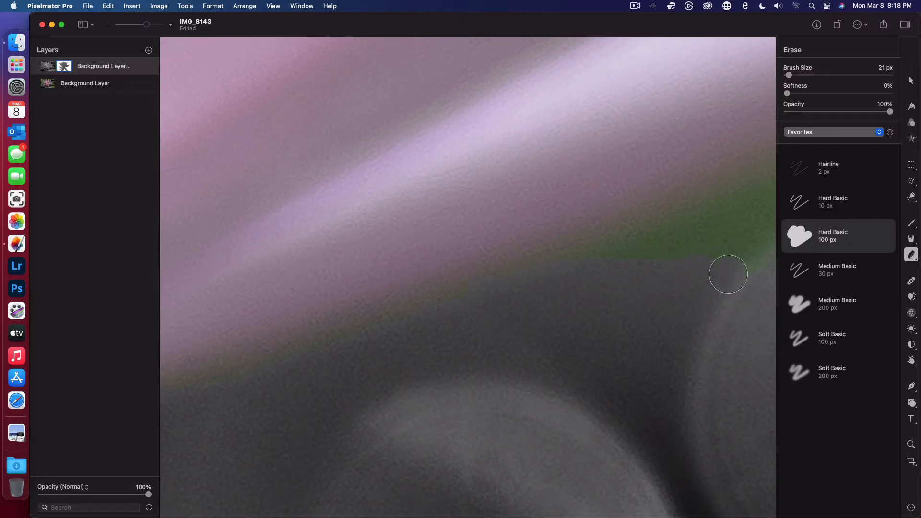
pyautogui.hscroll(4, 546, 293)
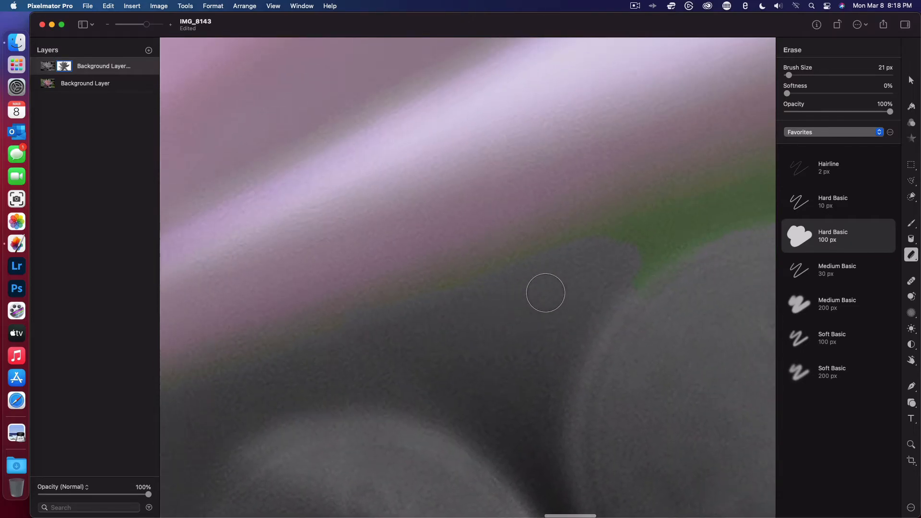
pyautogui.hscroll(2, 545, 293)
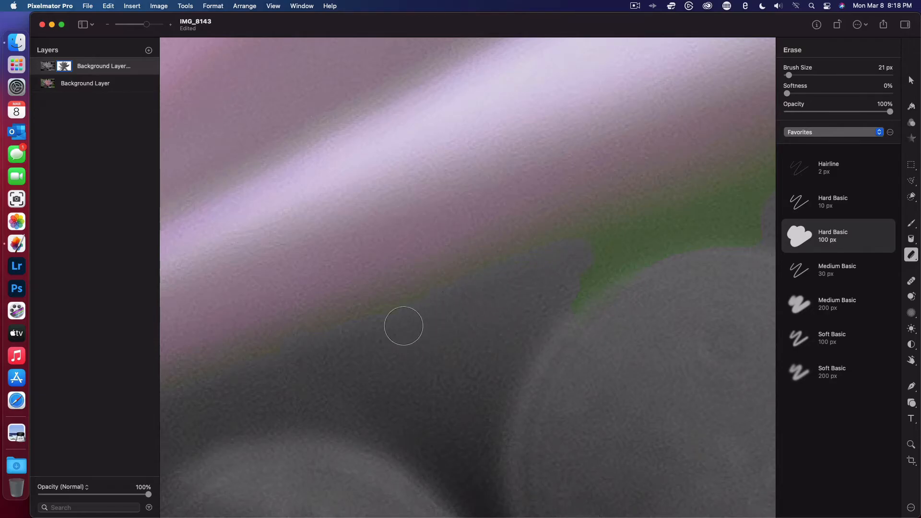
pyautogui.moveTo(349, 354); pyautogui.dragTo(678, 208)
pyautogui.moveTo(554, 277)
pyautogui.mouseDown()
pyautogui.moveTo(718, 236)
pyautogui.moveTo(719, 246)
pyautogui.moveTo(579, 319)
pyautogui.moveTo(731, 247)
pyautogui.mouseUp()
pyautogui.scroll(5, 754, 242)
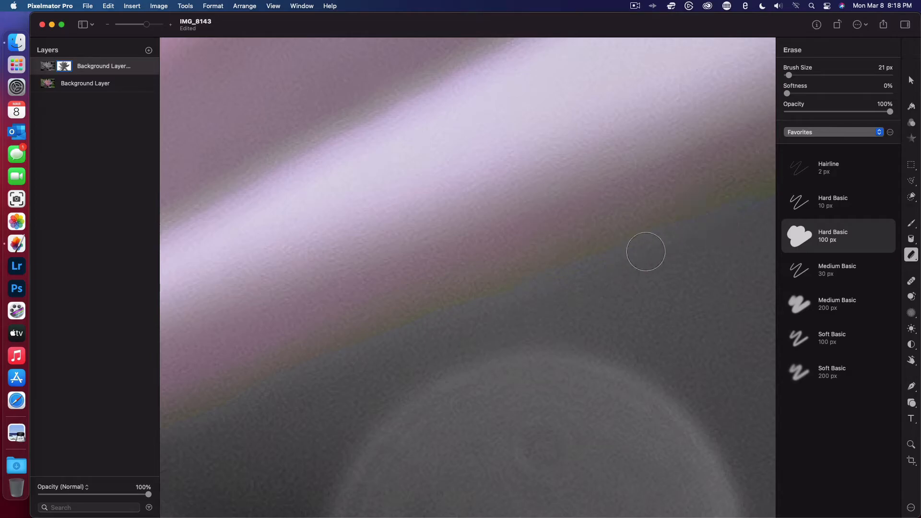
pyautogui.scroll(5, 646, 252)
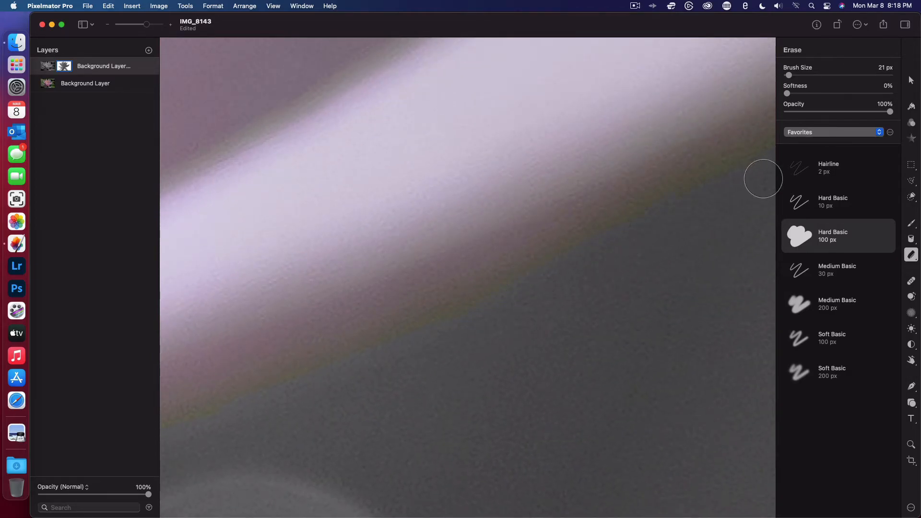
# - Switch to the Paint tool with a 19 px brush at the pale petal's tip
pyautogui.scroll(3, 763, 179)
pyautogui.hscroll(4, 763, 178)
pyautogui.scroll(2, 763, 179)
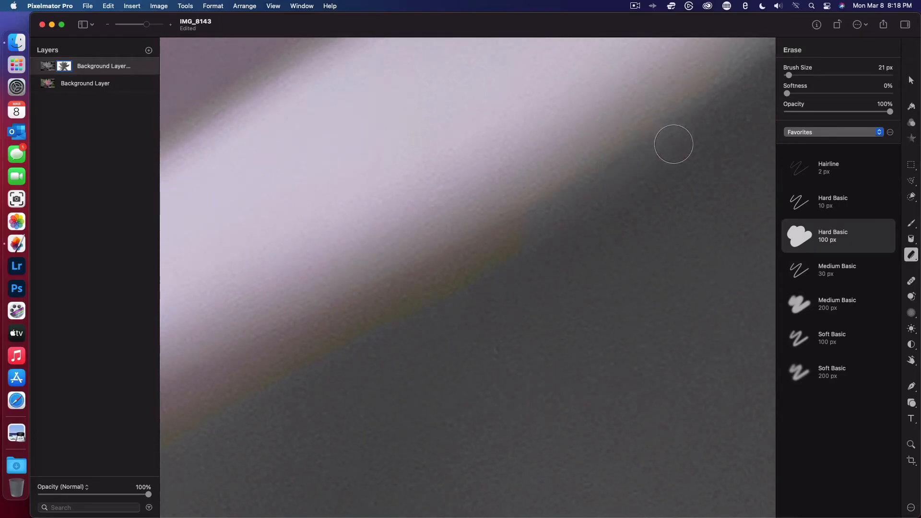
pyautogui.scroll(4, 673, 144)
pyautogui.hscroll(4, 674, 144)
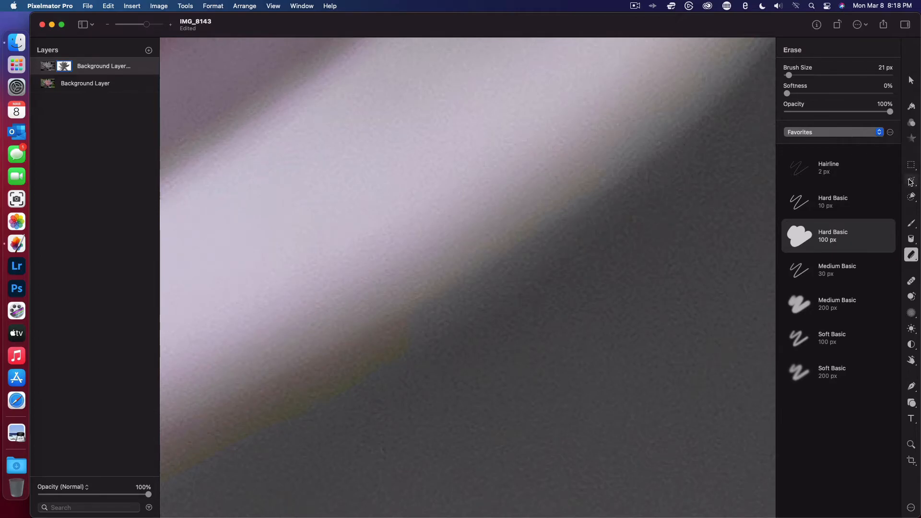
pyautogui.click(912, 224)
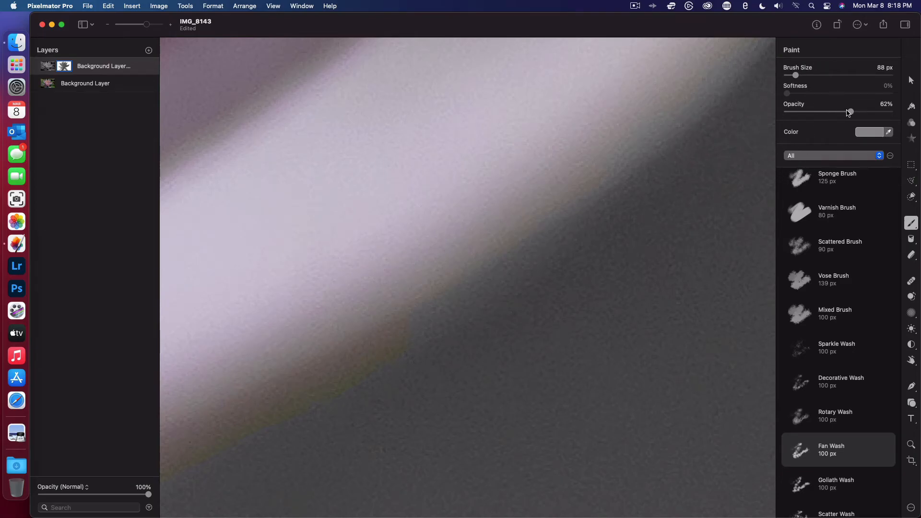
pyautogui.moveTo(797, 76); pyautogui.dragTo(772, 75)
pyautogui.scroll(5, 673, 126)
pyautogui.hscroll(5, 672, 125)
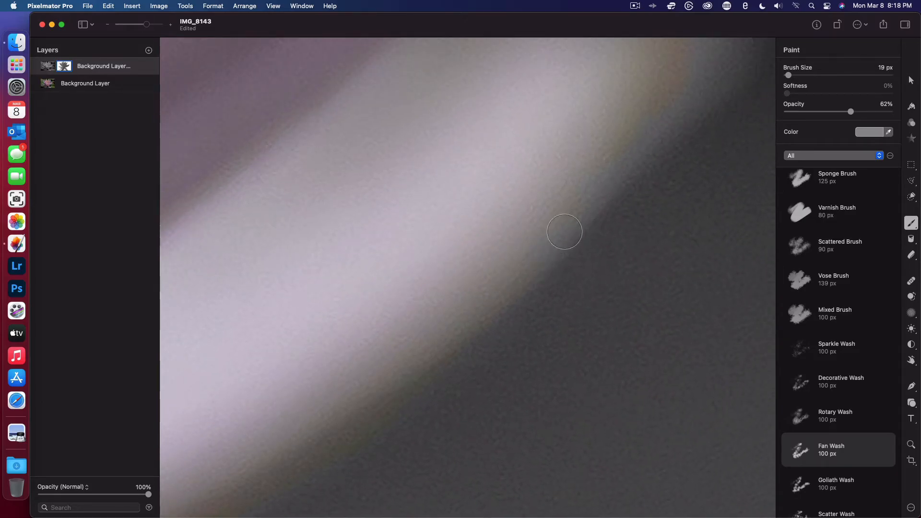
pyautogui.scroll(4, 582, 196)
pyautogui.hscroll(4, 582, 196)
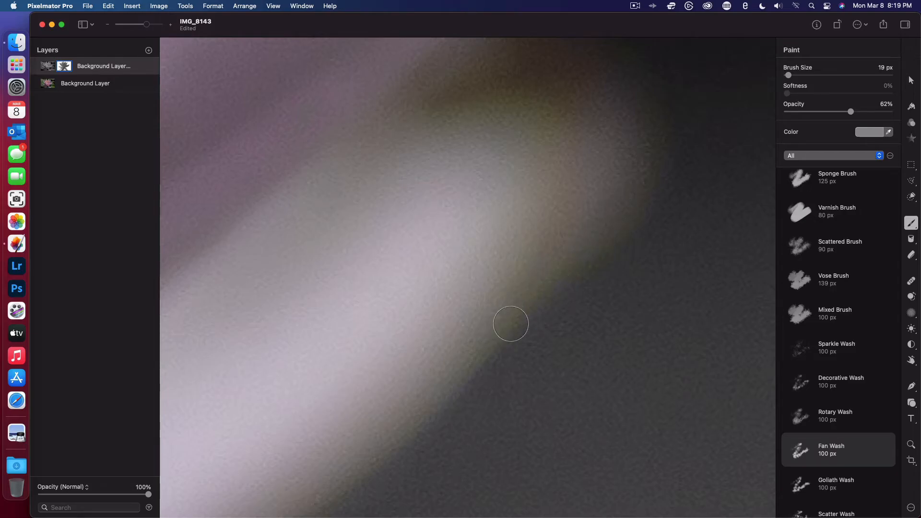
pyautogui.scroll(5, 597, 144)
pyautogui.hscroll(3, 596, 143)
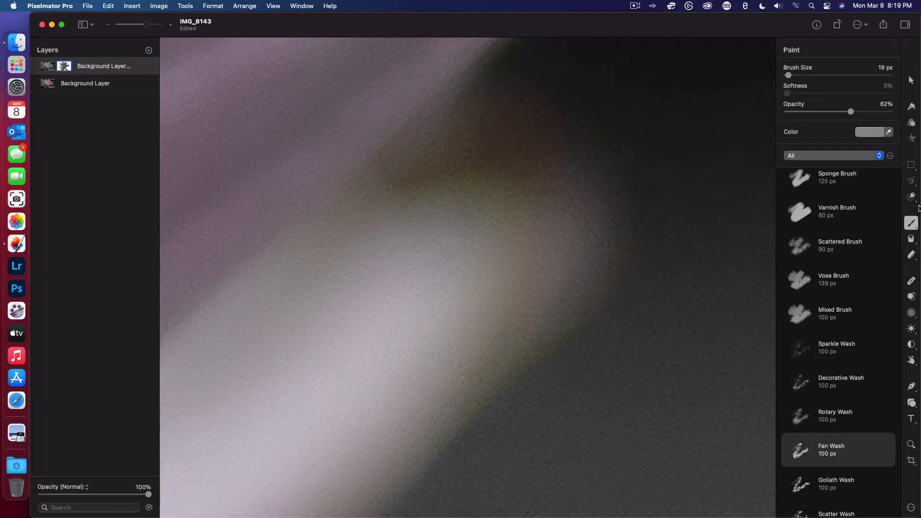
# - Return to the Erase tool and examine the mask edge around the dark-backed petal's rounded tip and along its upper side
pyautogui.click(911, 257)
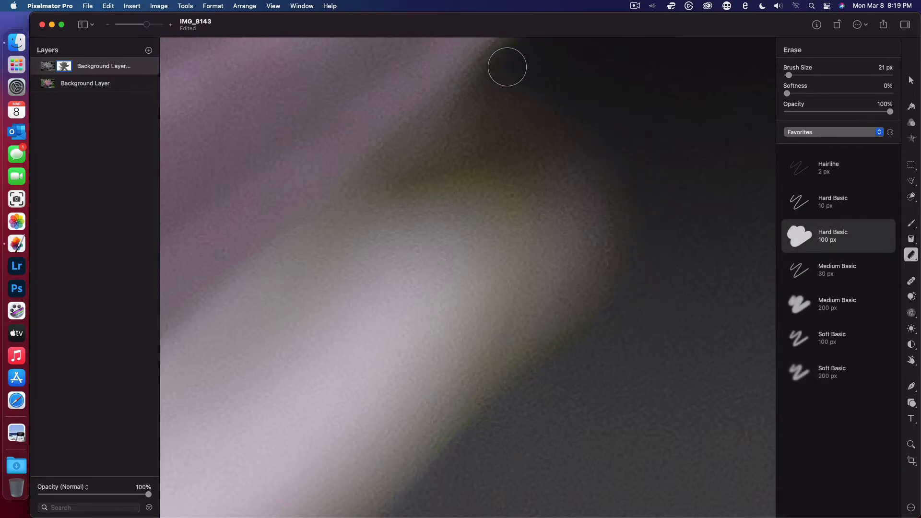
pyautogui.scroll(5, 498, 68)
pyautogui.hscroll(4, 499, 67)
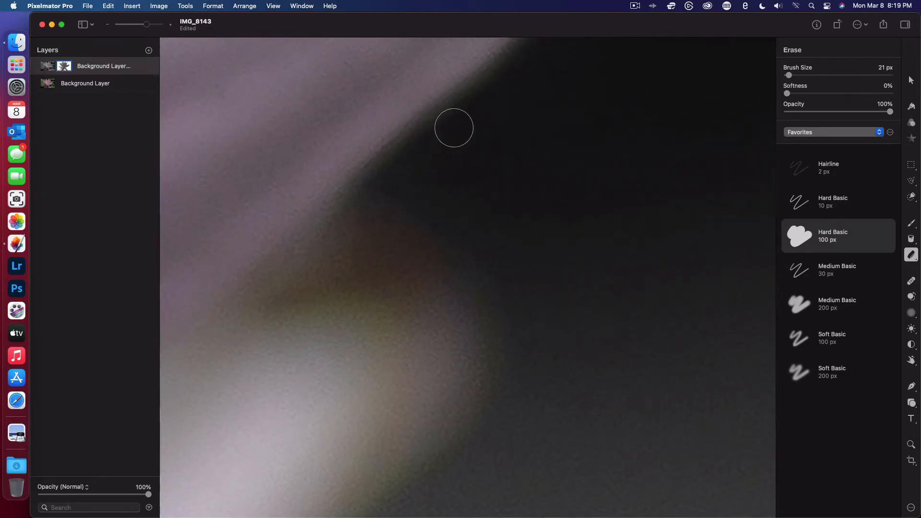
pyautogui.scroll(5, 518, 74)
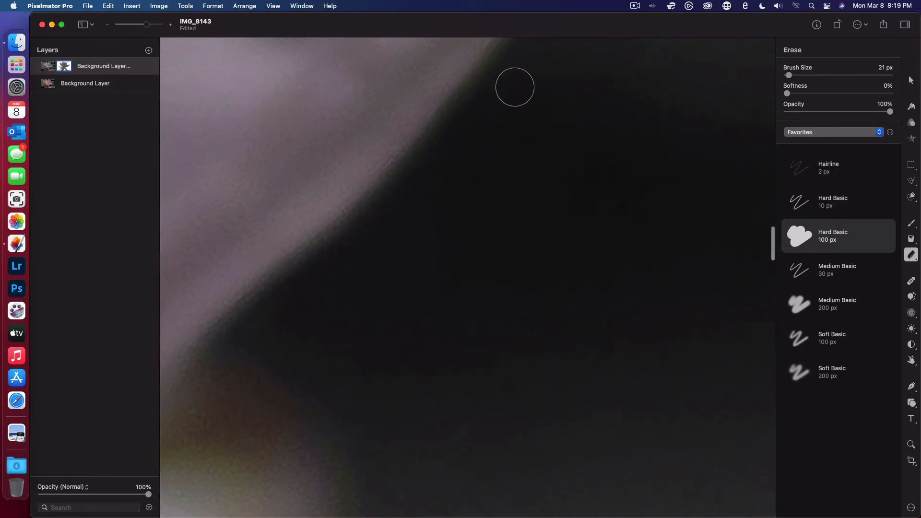
pyautogui.hscroll(-3, 745, 122)
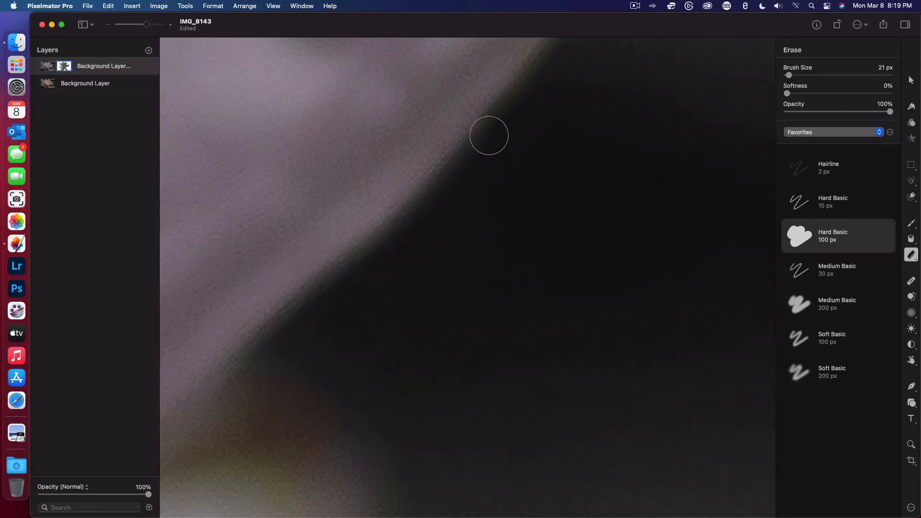
pyautogui.scroll(3, 538, 116)
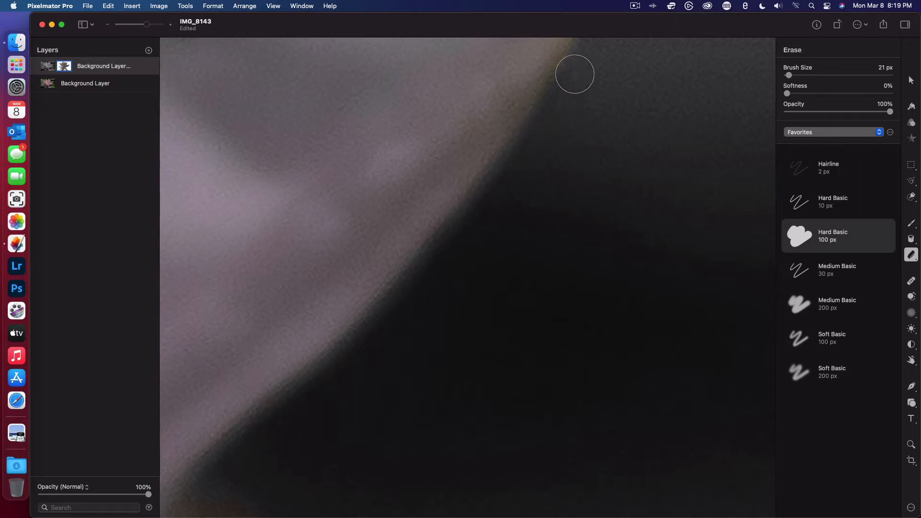
pyautogui.scroll(5, 574, 74)
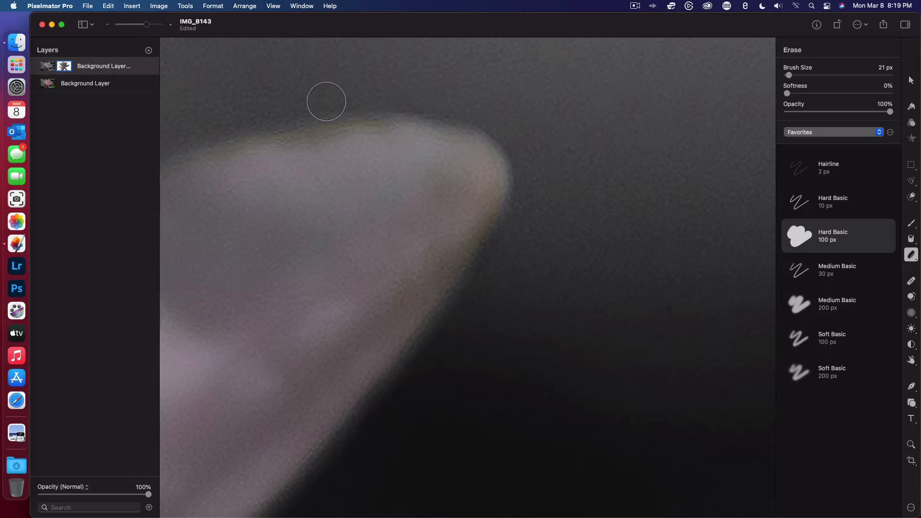
pyautogui.hscroll(-10, 327, 101)
pyautogui.hscroll(2, 468, 127)
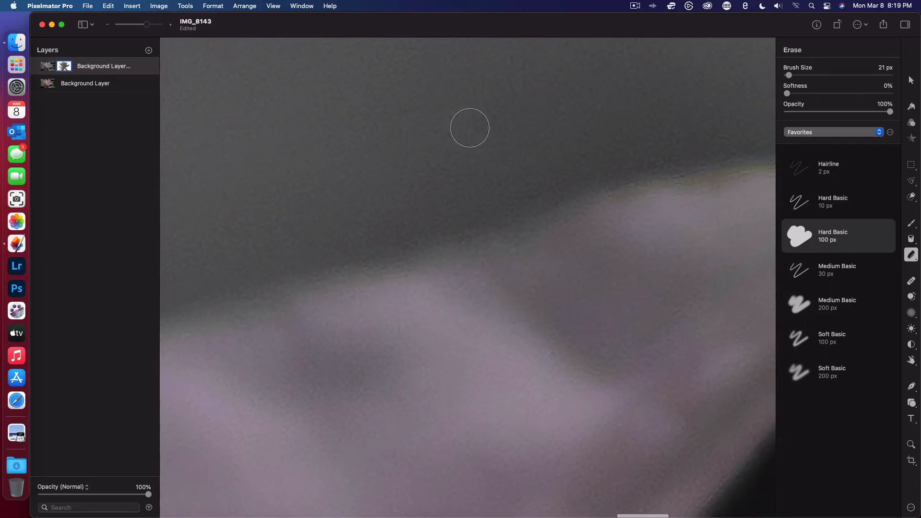
pyautogui.hscroll(5, 733, 164)
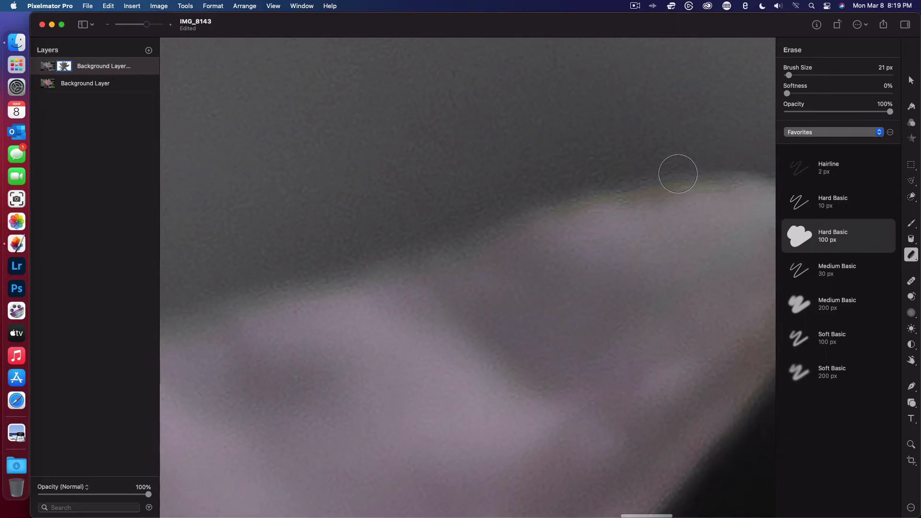
pyautogui.hscroll(-6, 370, 265)
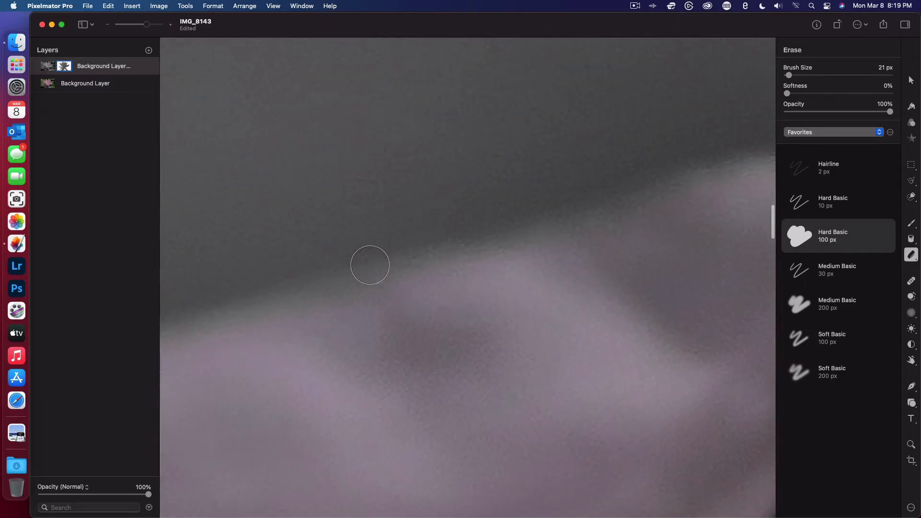
pyautogui.hscroll(-5, 370, 265)
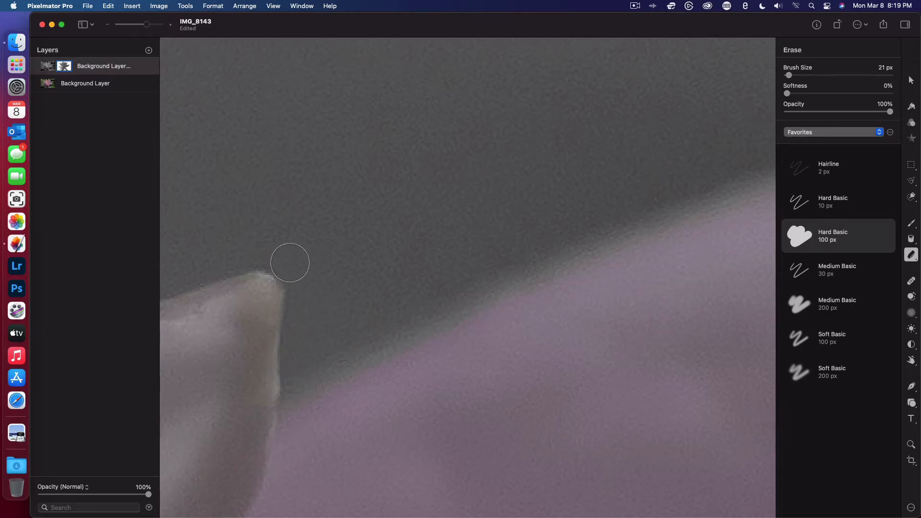
# - Try to erase the green wedge between the pink petal and the pale petal's upper edge with the 21 px brush, and undo it
pyautogui.hscroll(-5, 224, 256)
pyautogui.hscroll(-15, 224, 256)
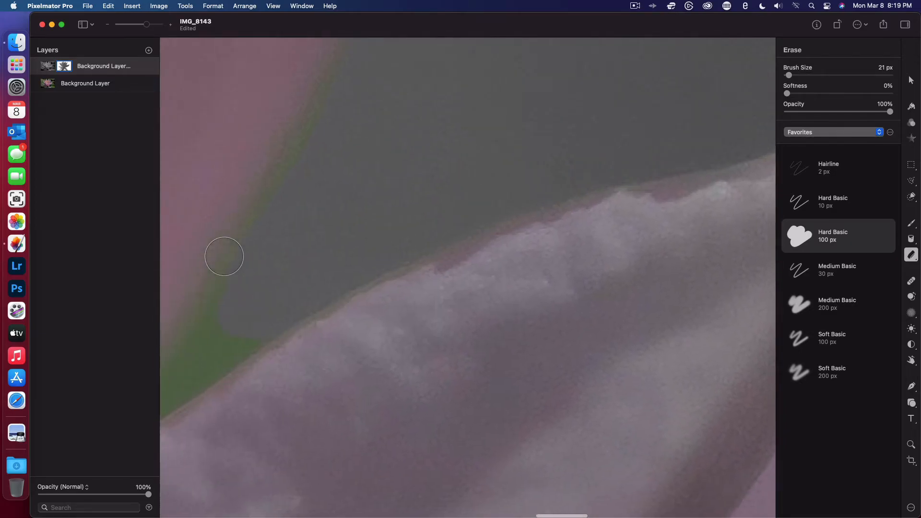
pyautogui.moveTo(427, 266)
pyautogui.mouseDown()
pyautogui.moveTo(368, 311)
pyautogui.moveTo(304, 391)
pyautogui.moveTo(470, 271)
pyautogui.moveTo(378, 345)
pyautogui.mouseUp()
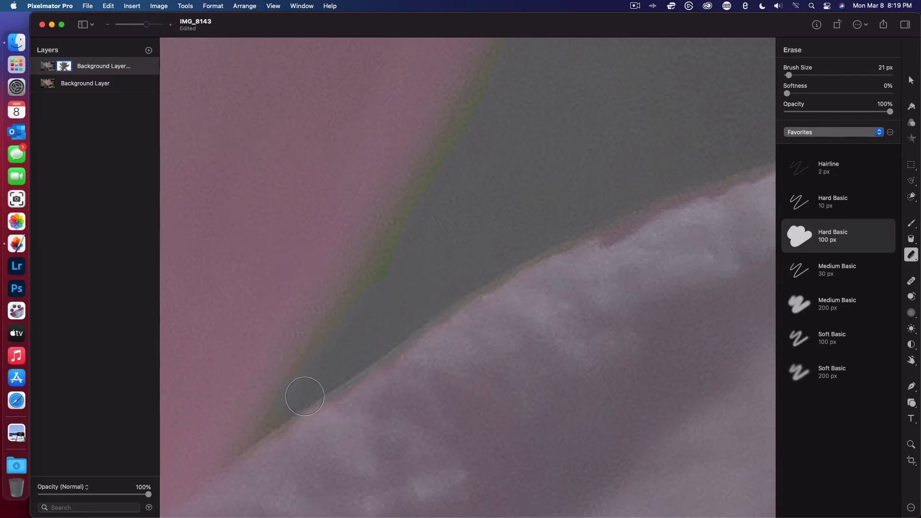
pyautogui.press('super+z')
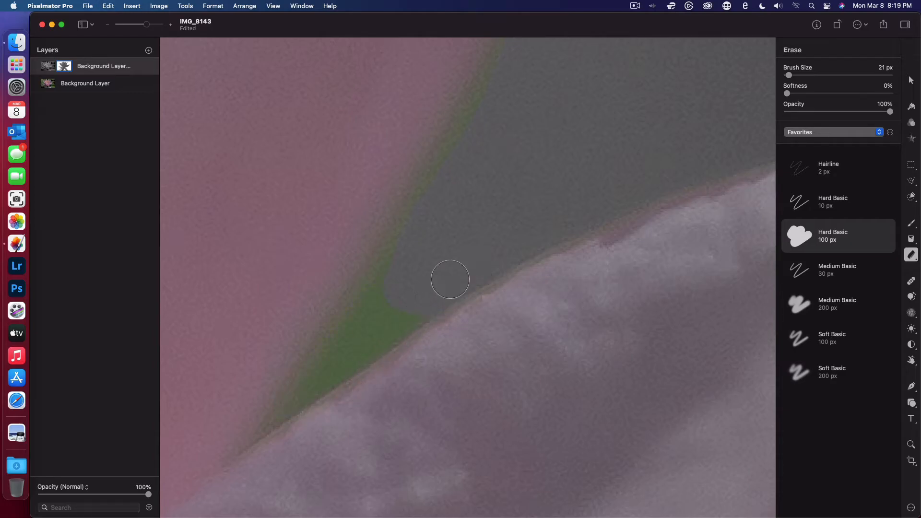
# - Reduce the Erase brush size to 2 px for the narrow green wedge and undo the last erase stroke
pyautogui.moveTo(789, 75); pyautogui.dragTo(787, 75)
pyautogui.press('super+z')
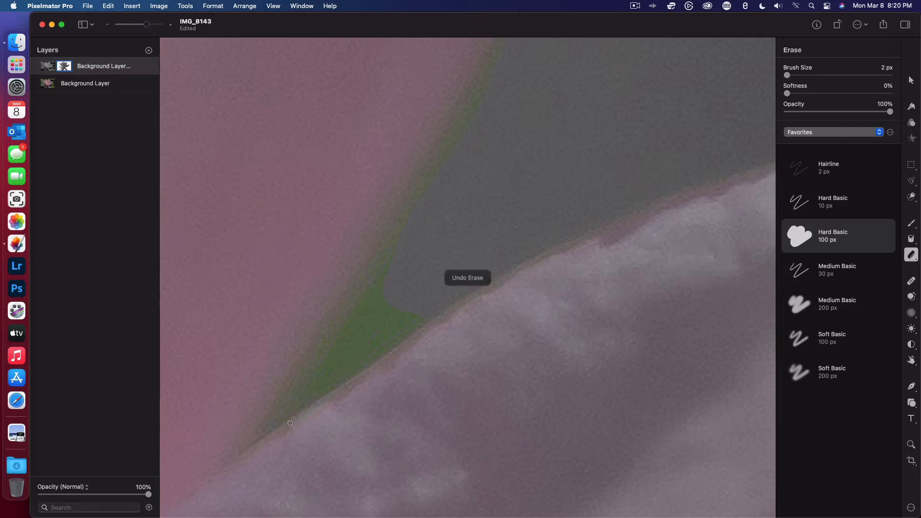
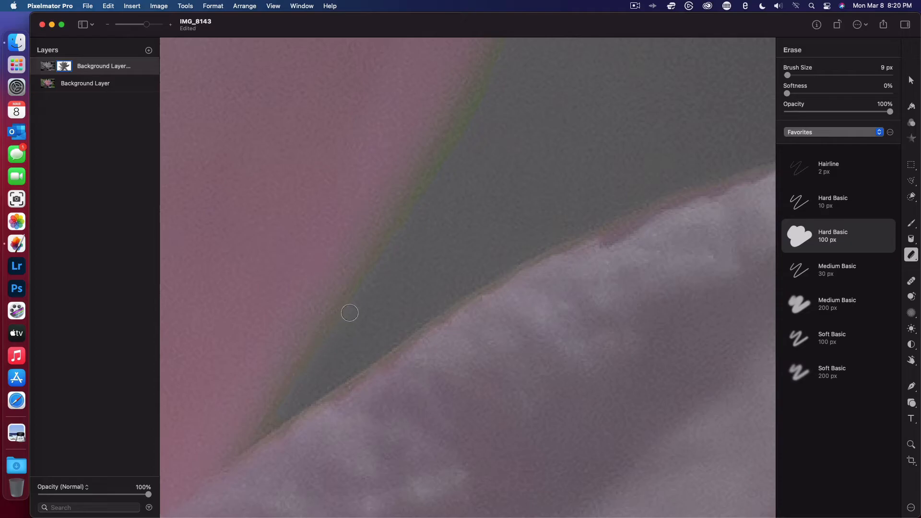
# - Erase the green fringe from the mask along the lower right edge of the pink petal with the 9 px brush
pyautogui.scroll(5, 420, 253)
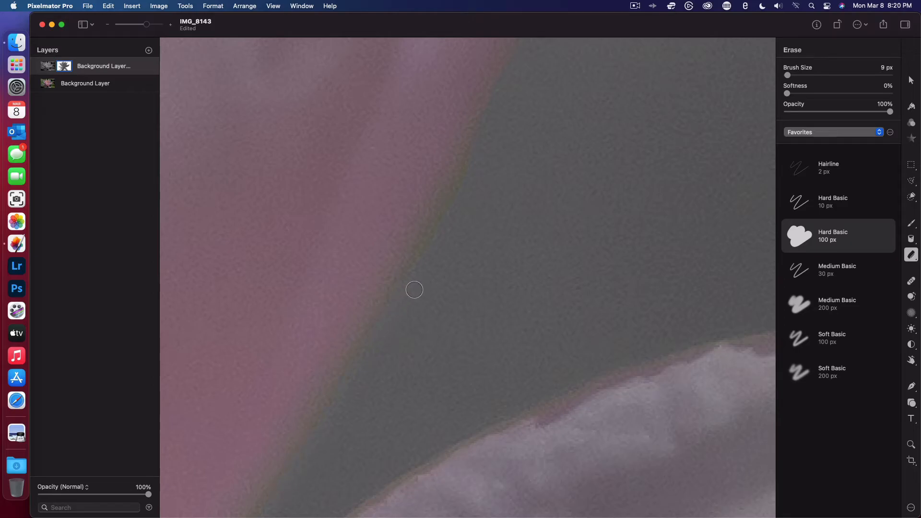
pyautogui.scroll(5, 413, 289)
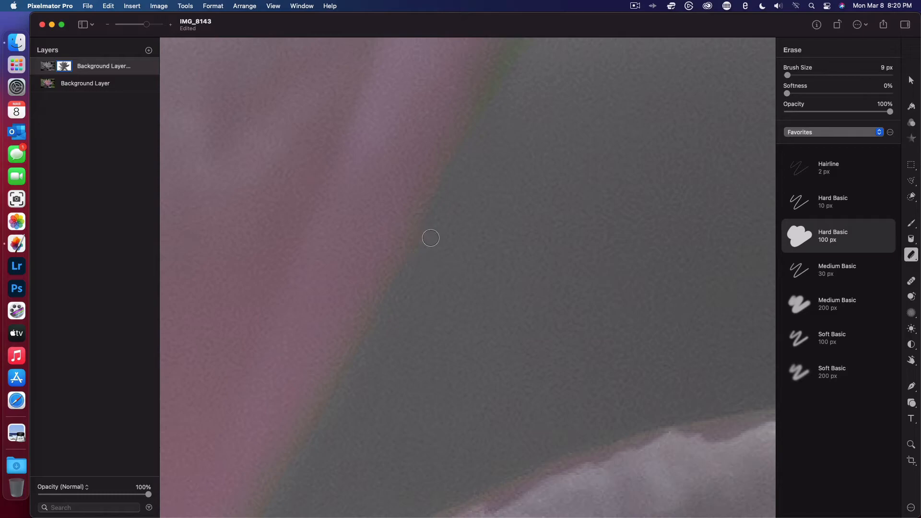
pyautogui.scroll(5, 430, 238)
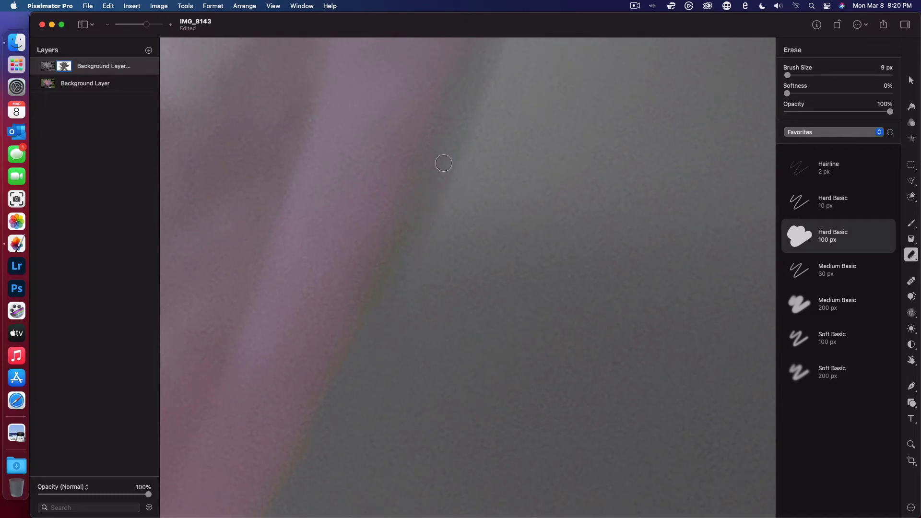
pyautogui.scroll(-3, 444, 163)
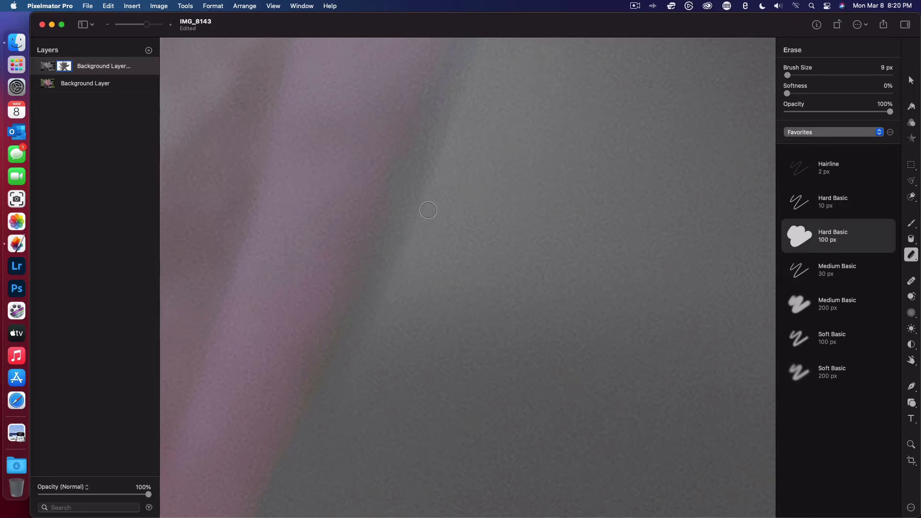
pyautogui.scroll(2, 484, 90)
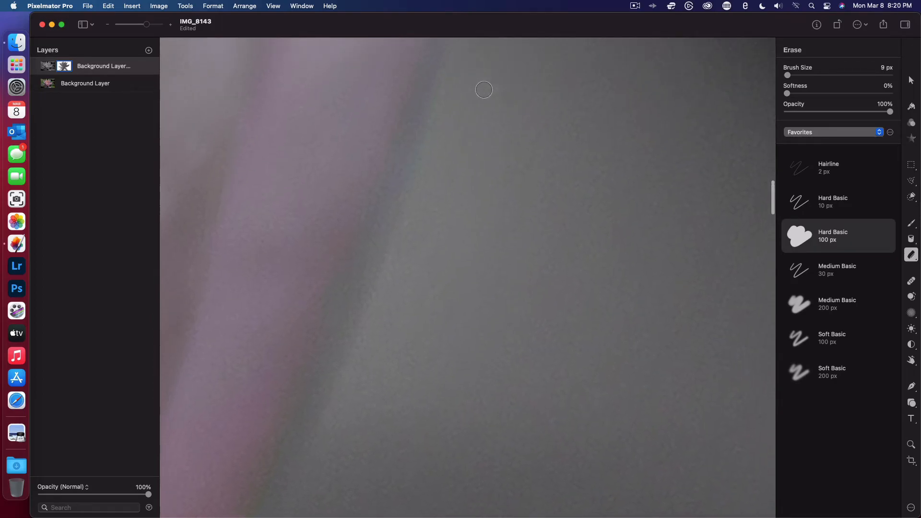
pyautogui.scroll(3, 446, 82)
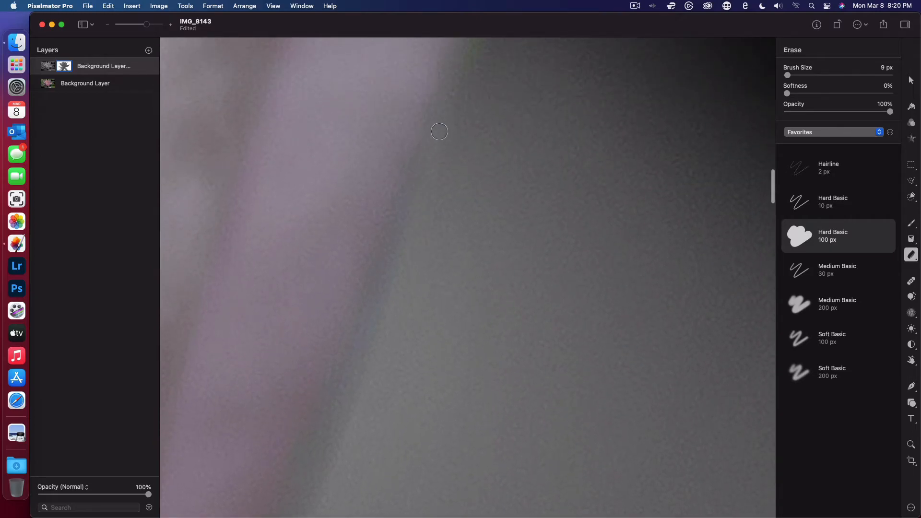
# - Erase the remaining green fringe up the same petal's right edge, along the dark background toward its tip
pyautogui.scroll(3, 438, 129)
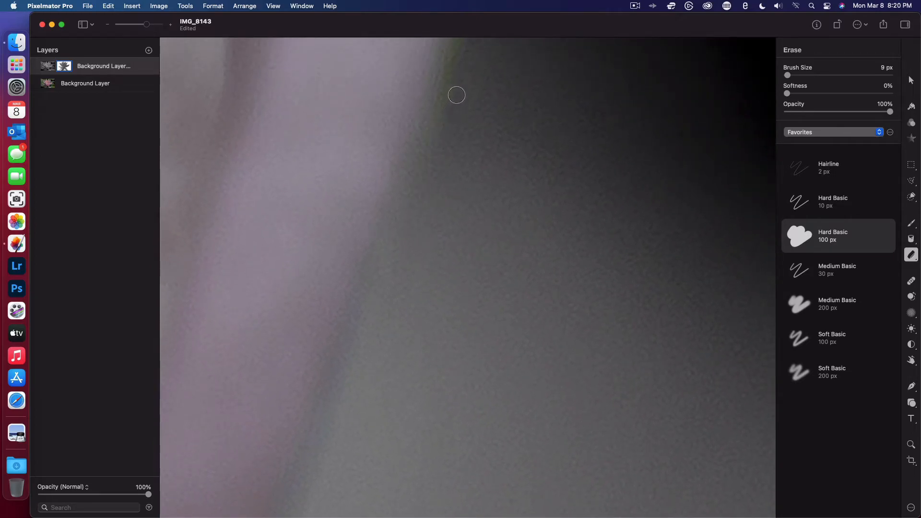
pyautogui.scroll(3, 457, 95)
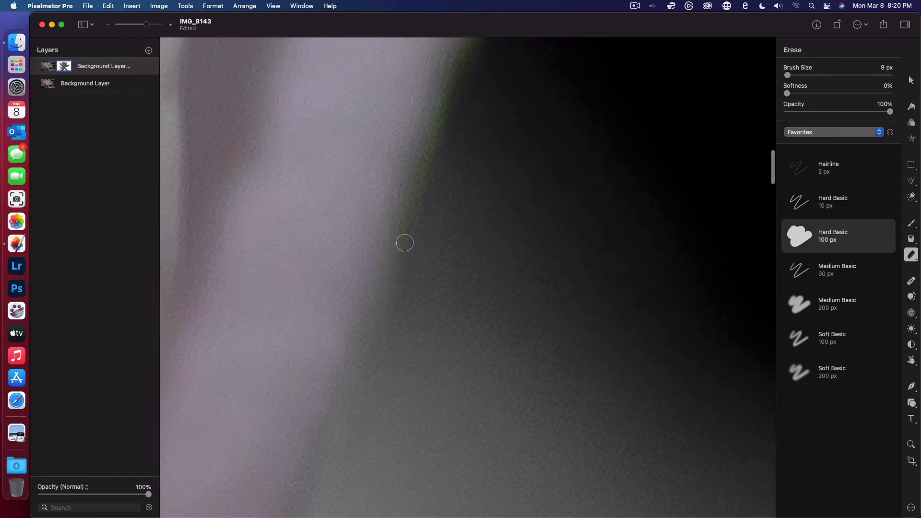
pyautogui.scroll(3, 444, 153)
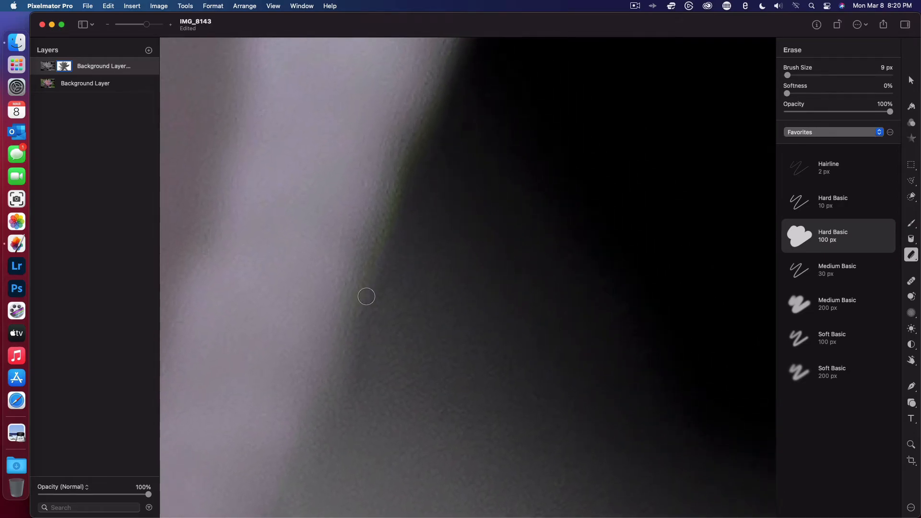
pyautogui.scroll(-3, 409, 174)
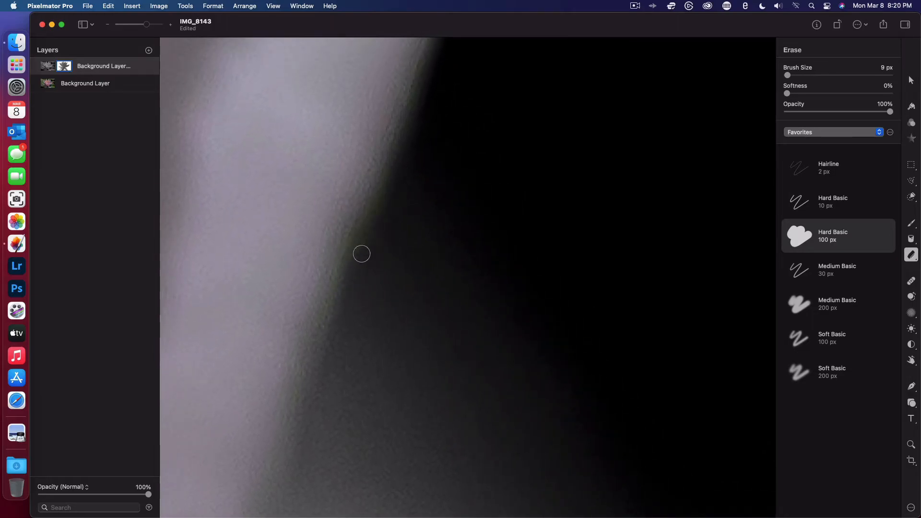
pyautogui.scroll(2, 400, 162)
pyautogui.scroll(2, 400, 162)
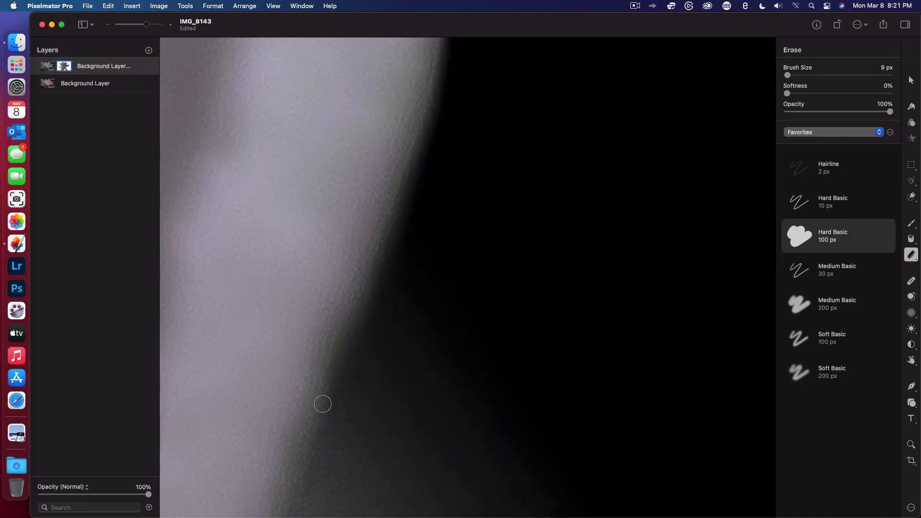
pyautogui.scroll(-2, 408, 262)
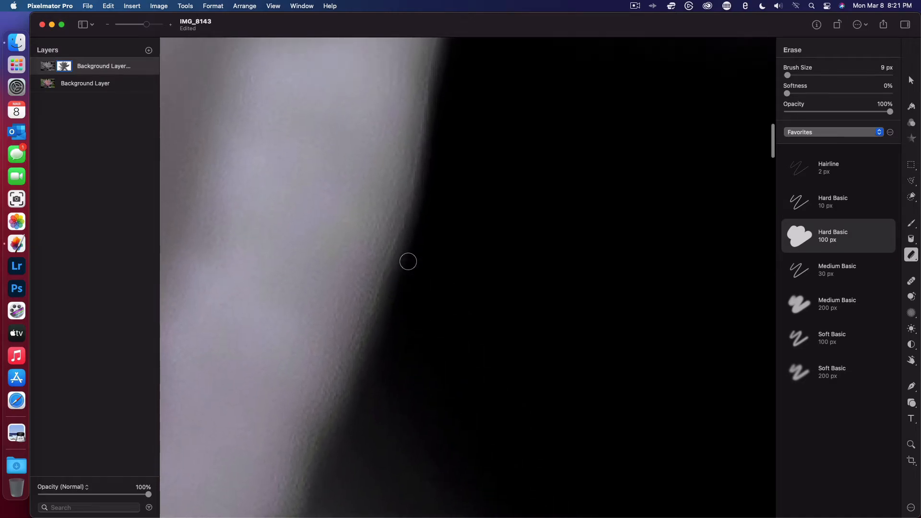
pyautogui.scroll(4, 432, 241)
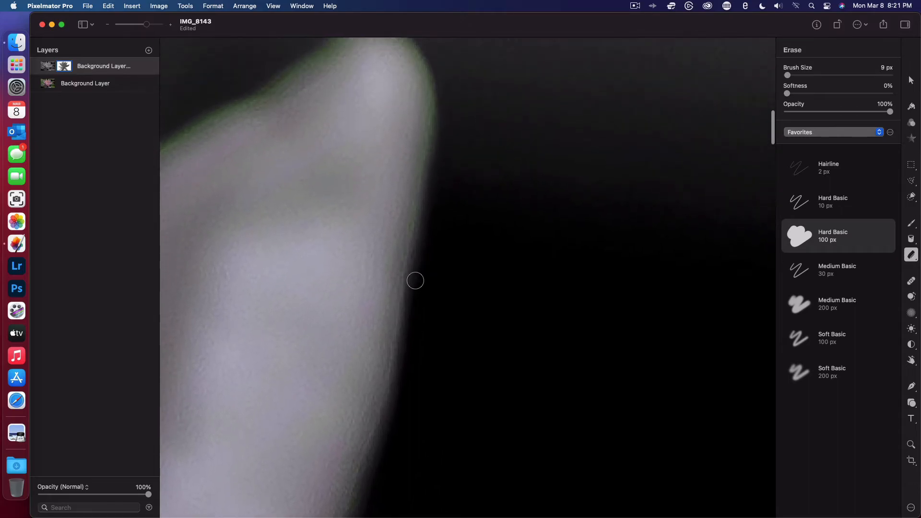
# - Erase the green outline around the petal's rounded tip and down the start of its upper-left side
pyautogui.rightClick(440, 126)
pyautogui.click(438, 88)
pyautogui.scroll(3, 435, 77)
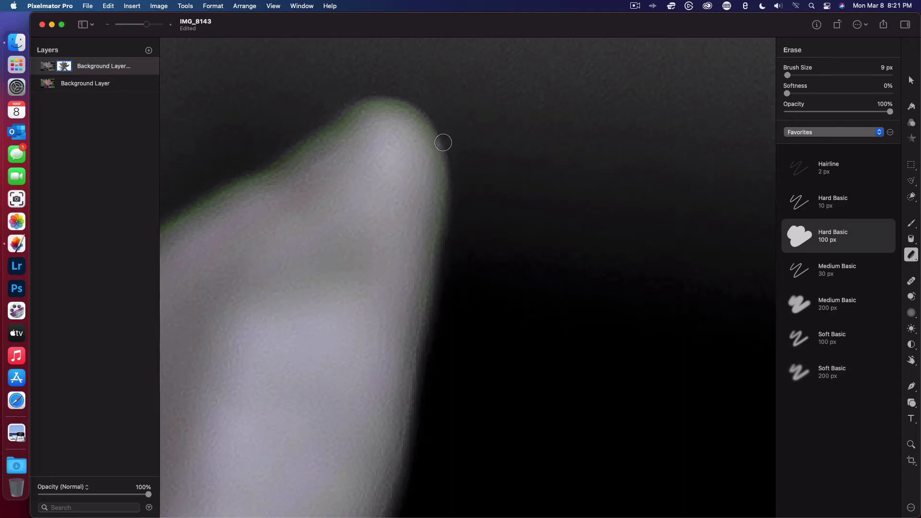
pyautogui.moveTo(389, 100)
pyautogui.mouseDown()
pyautogui.moveTo(369, 101)
pyautogui.moveTo(286, 153)
pyautogui.mouseUp()
# - Erase the green fringe down the petal's left edge toward the notch with the neighbouring petal
pyautogui.hscroll(-5, 213, 191)
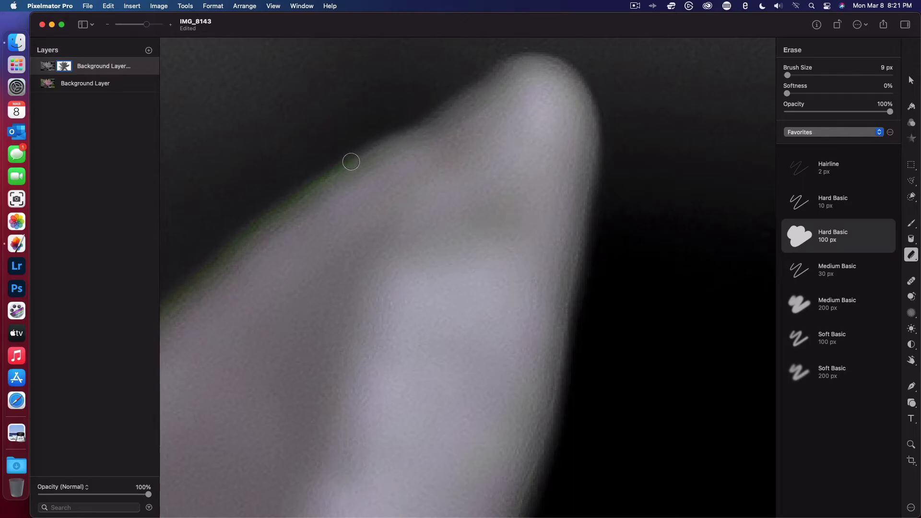
pyautogui.hscroll(-5, 333, 171)
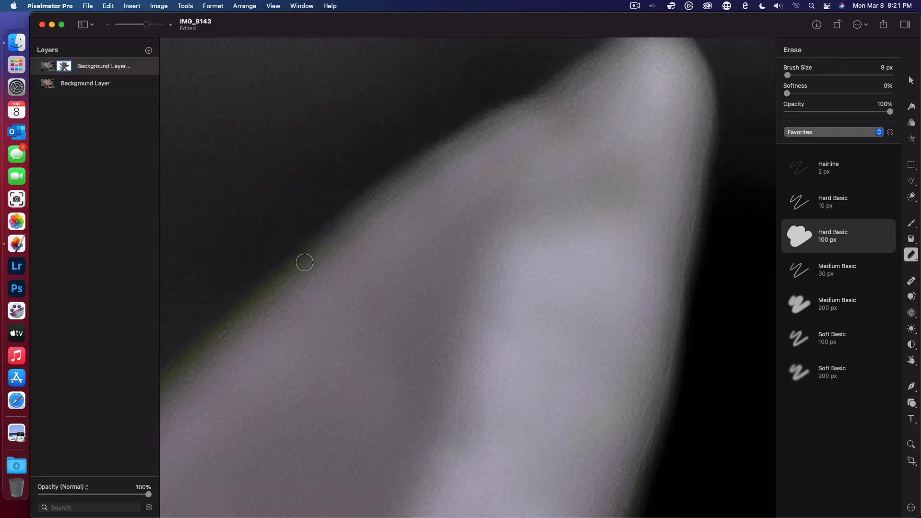
pyautogui.hscroll(-5, 281, 277)
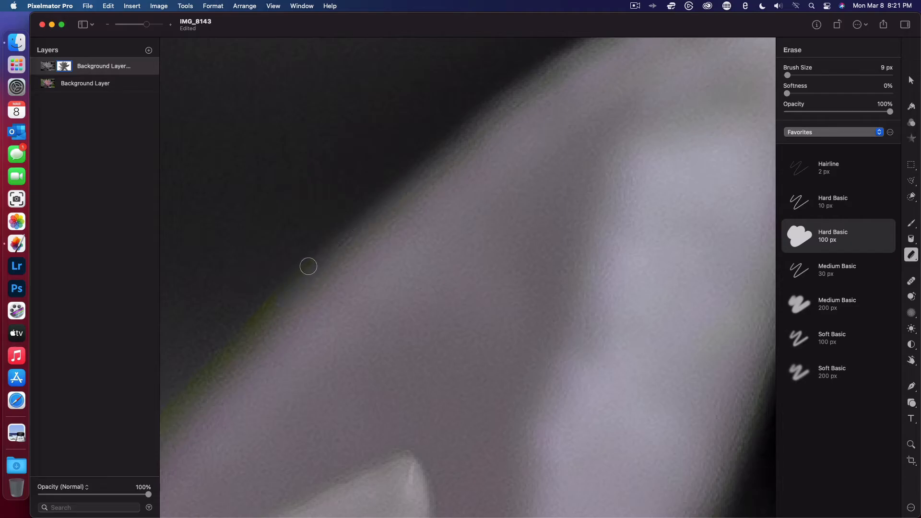
pyautogui.scroll(3, 226, 346)
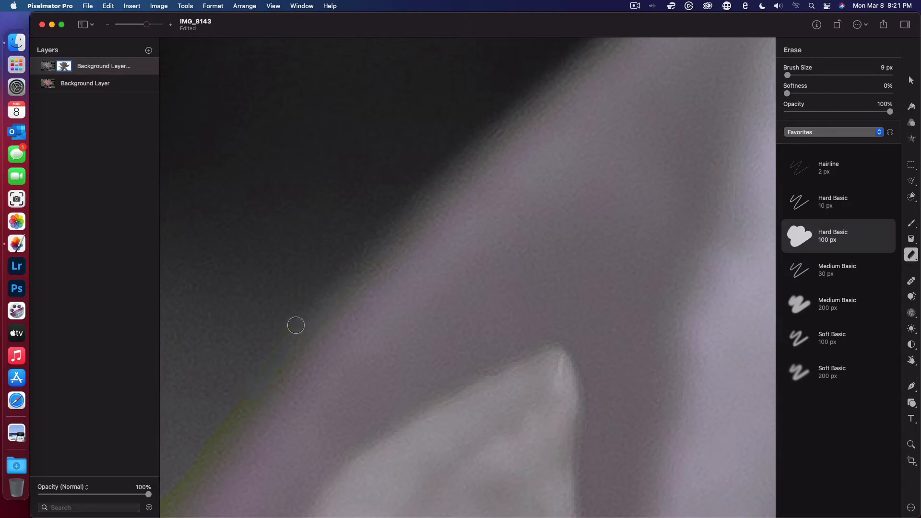
# - Erase the green wedge at the bottom of the V-shaped notch between the two pink petals
pyautogui.scroll(3, 215, 439)
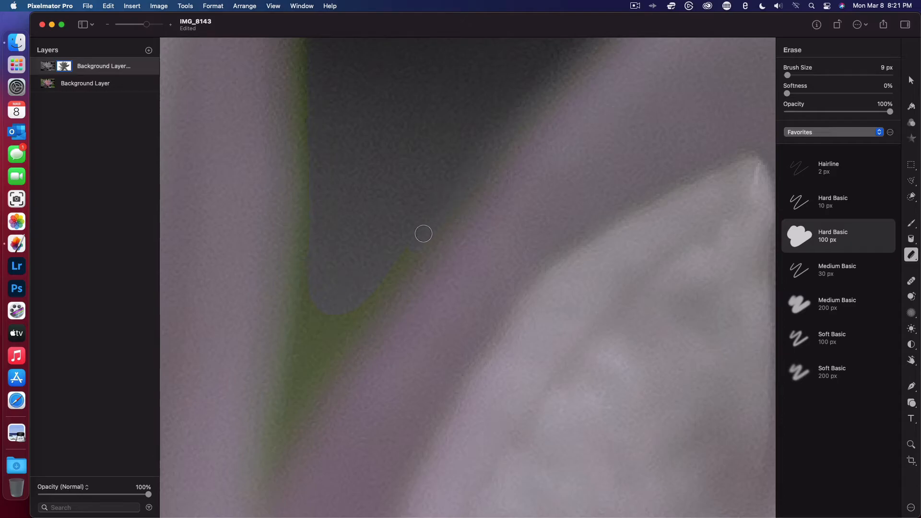
pyautogui.moveTo(368, 304)
pyautogui.mouseDown()
pyautogui.moveTo(341, 341)
pyautogui.moveTo(425, 233)
pyautogui.moveTo(297, 414)
pyautogui.mouseUp()
pyautogui.moveTo(337, 296)
pyautogui.mouseDown()
pyautogui.moveTo(336, 338)
pyautogui.moveTo(322, 286)
pyautogui.moveTo(302, 387)
pyautogui.moveTo(317, 267)
pyautogui.mouseUp()
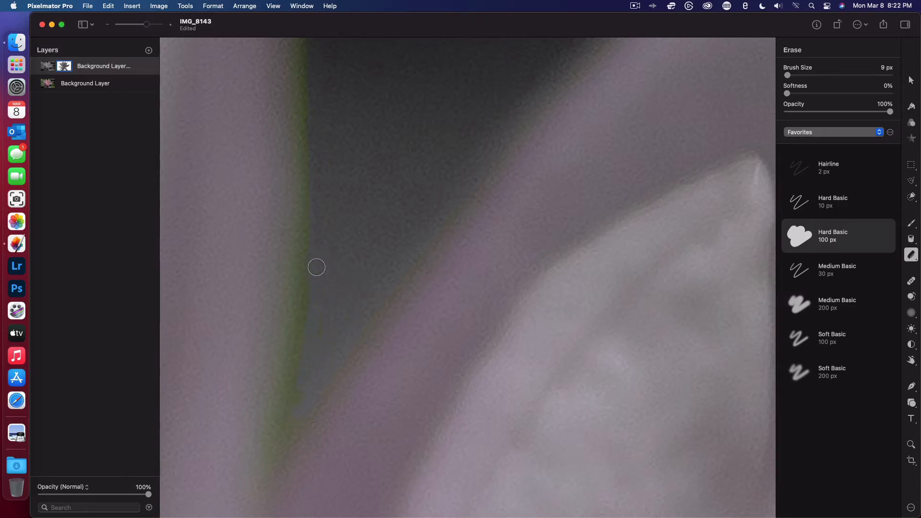
pyautogui.moveTo(290, 398); pyautogui.dragTo(281, 432)
# - Erase the green fringe along the lower right edge of the upright petal, just above the notch
pyautogui.scroll(5, 321, 191)
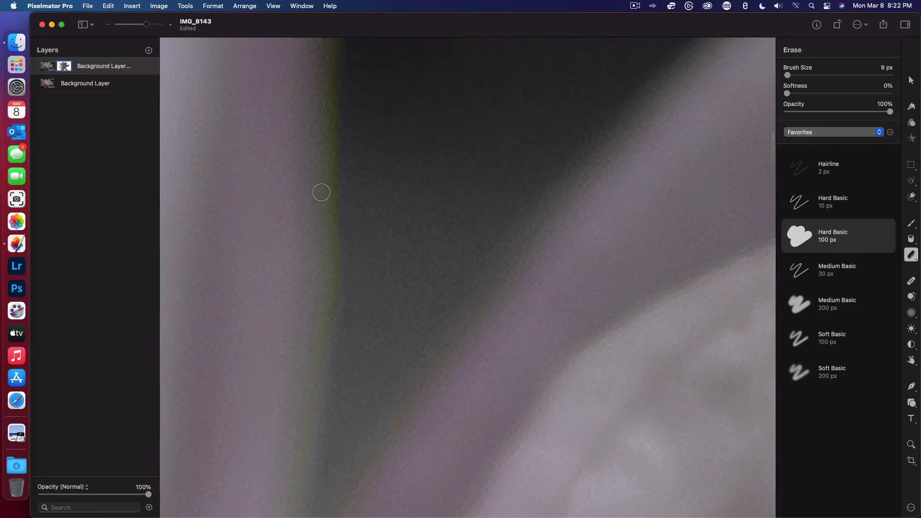
pyautogui.scroll(-4, 323, 405)
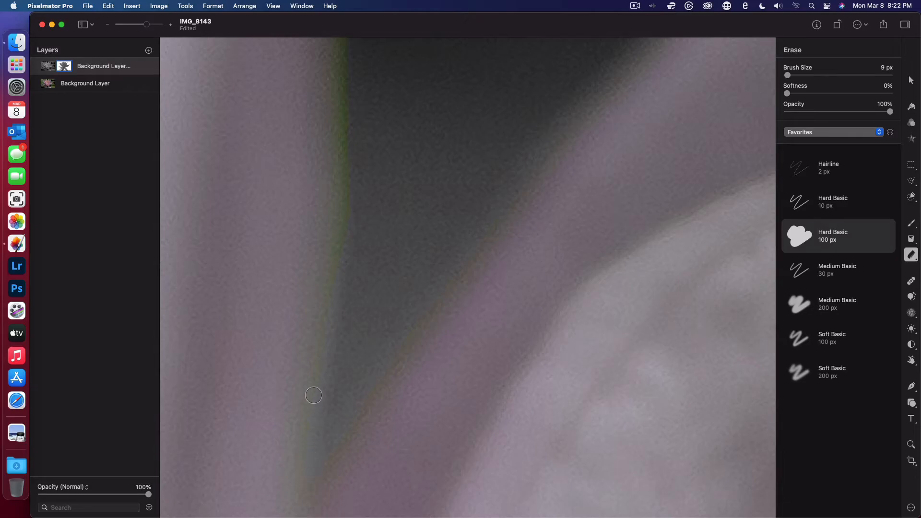
pyautogui.scroll(3, 346, 254)
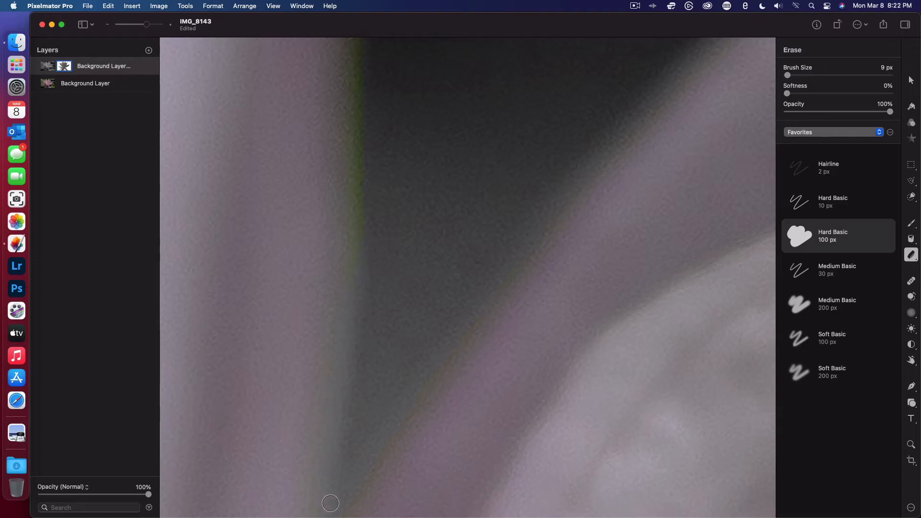
pyautogui.scroll(-5, 331, 503)
pyautogui.scroll(10, 331, 503)
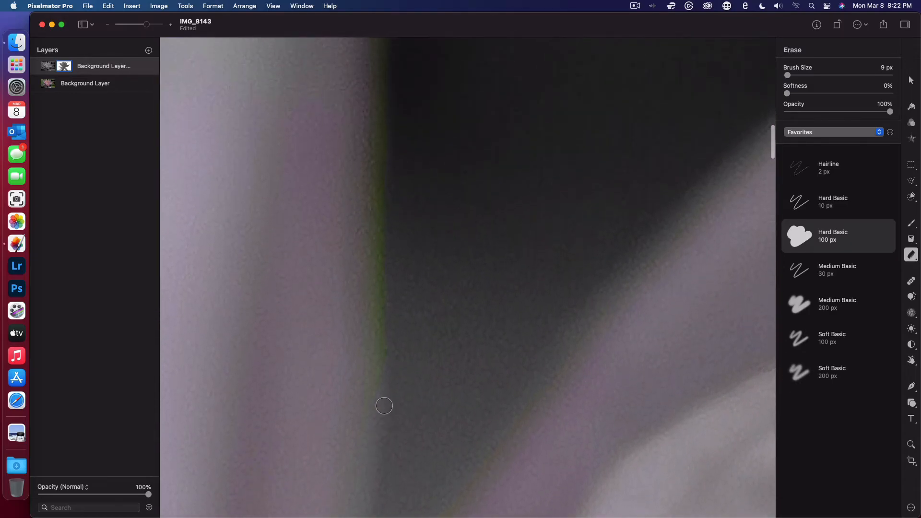
# - Clear the rest of the green fringe up the upright petal's right edge to its broad pale tip
pyautogui.scroll(3, 389, 283)
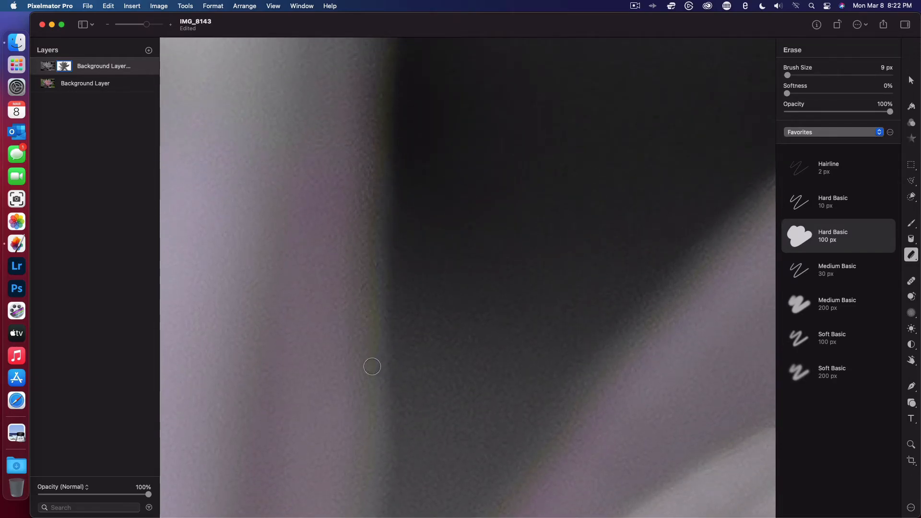
pyautogui.scroll(5, 398, 228)
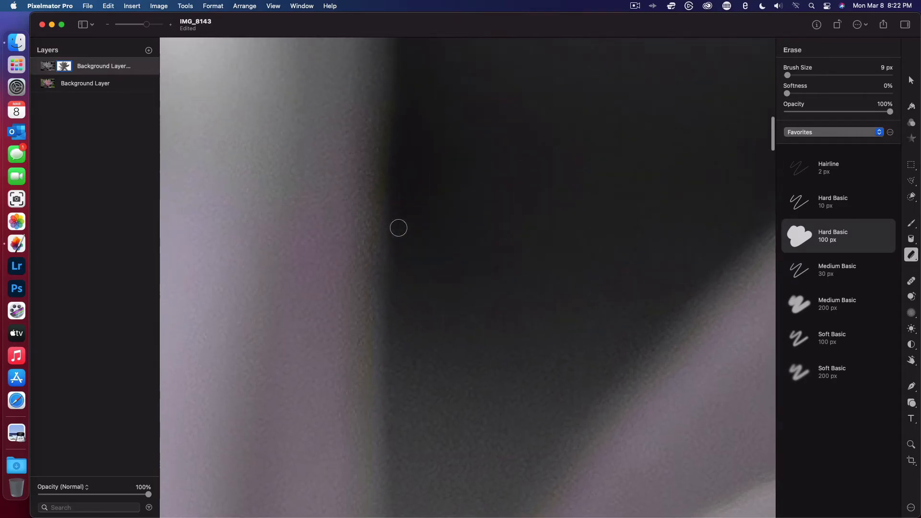
pyautogui.scroll(5, 386, 159)
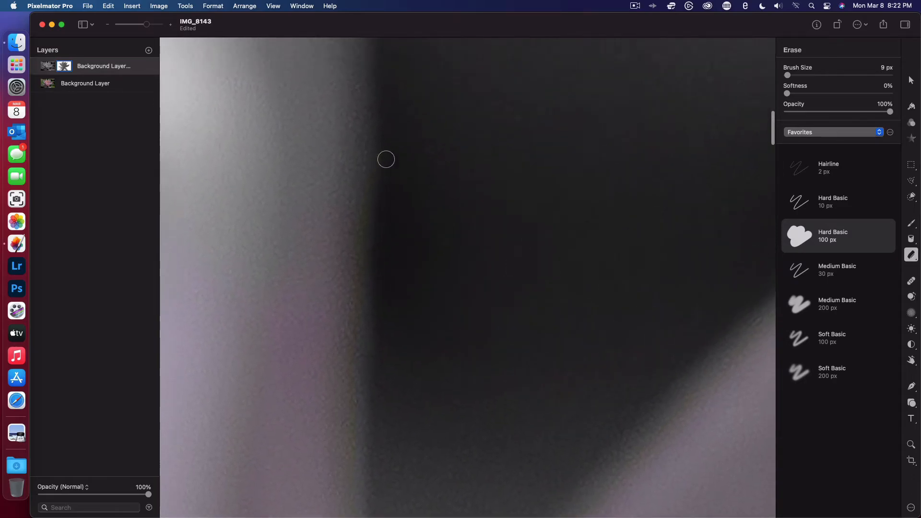
pyautogui.scroll(5, 363, 116)
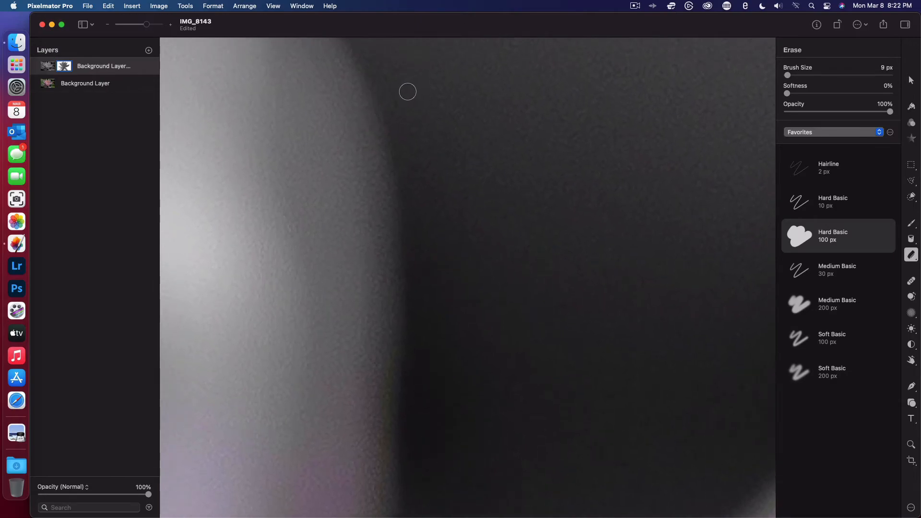
# - Erase the green fringe along the left shoulder of the broad pale tip and undo the last stroke
pyautogui.hscroll(-5, 356, 135)
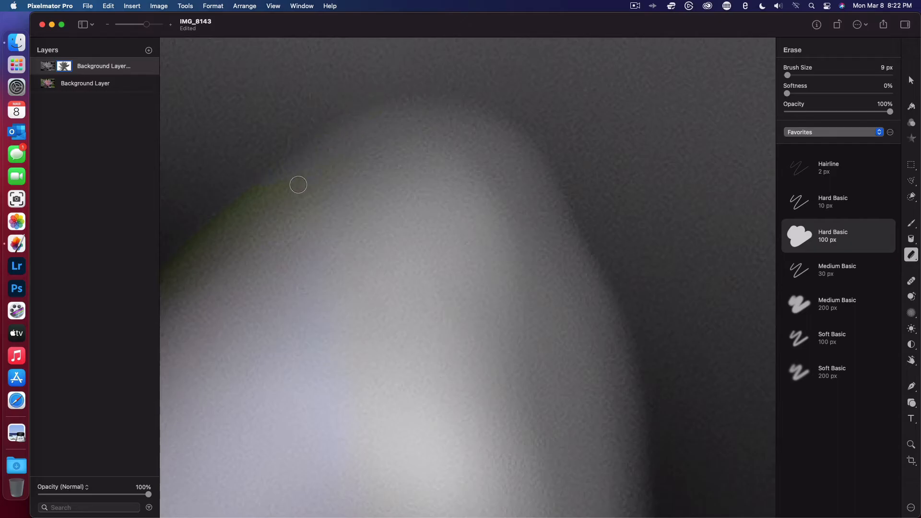
pyautogui.hscroll(-5, 298, 177)
pyautogui.scroll(-3, 298, 177)
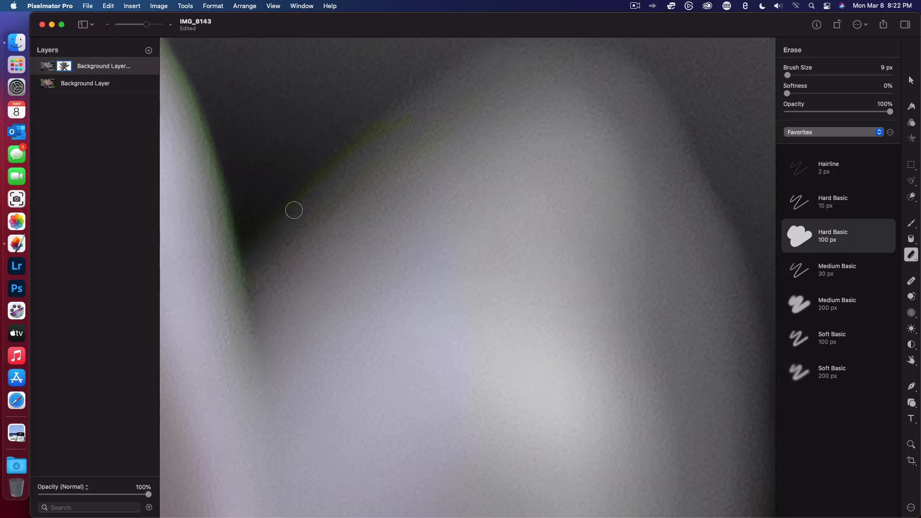
pyautogui.press('super+z')
# - Clean the green fringe from the gap beside the broad petal and around the adjacent pointed petal's tip
pyautogui.hscroll(-5, 311, 179)
pyautogui.scroll(3, 311, 179)
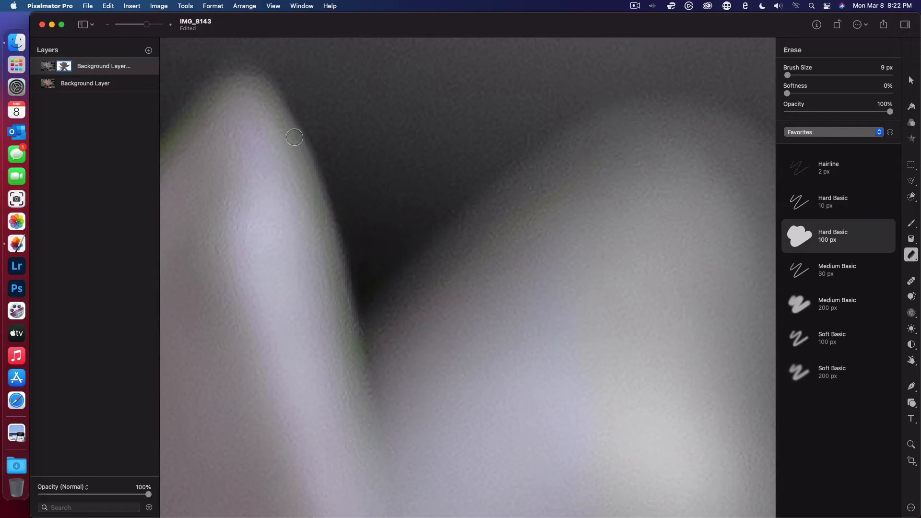
pyautogui.scroll(-1, 264, 87)
pyautogui.hscroll(-6, 374, 208)
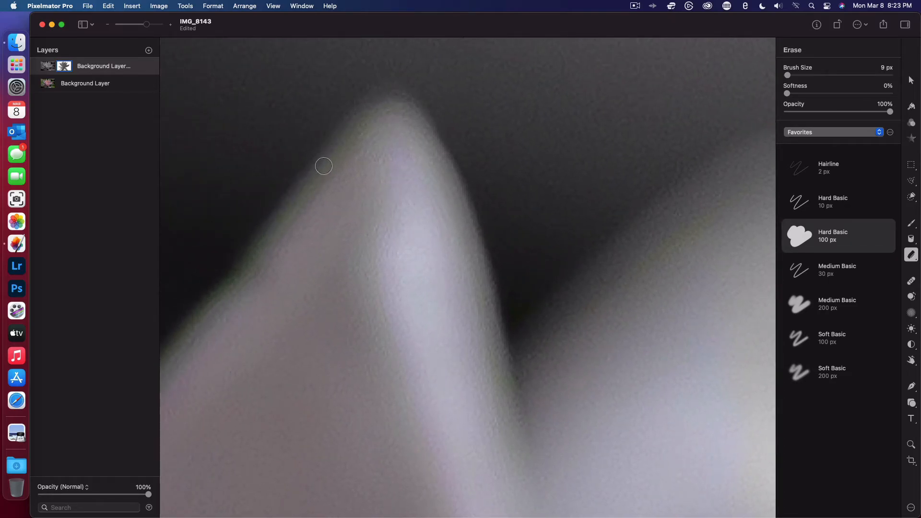
# - Erase the remaining fringe down the pointed petal's left edge into the dark V-shaped gap, undoing one stroke along the way
pyautogui.hscroll(-5, 319, 140)
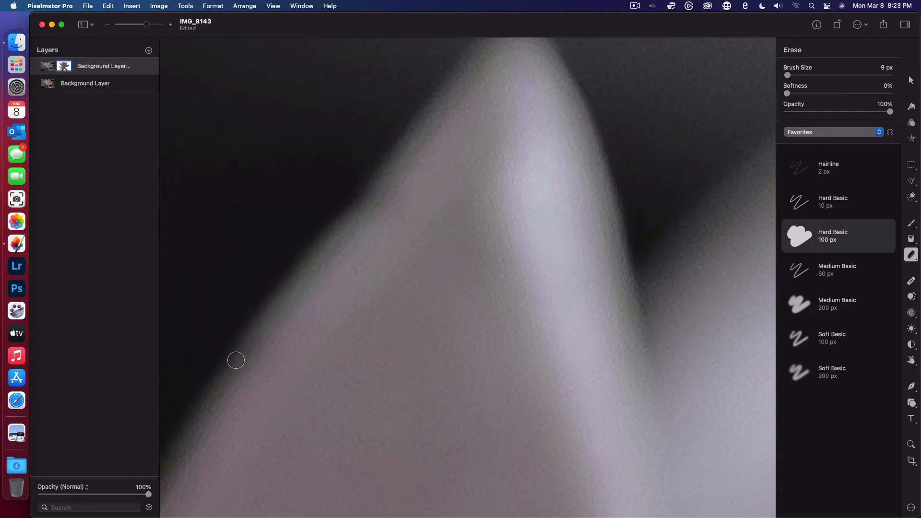
pyautogui.hscroll(-5, 235, 360)
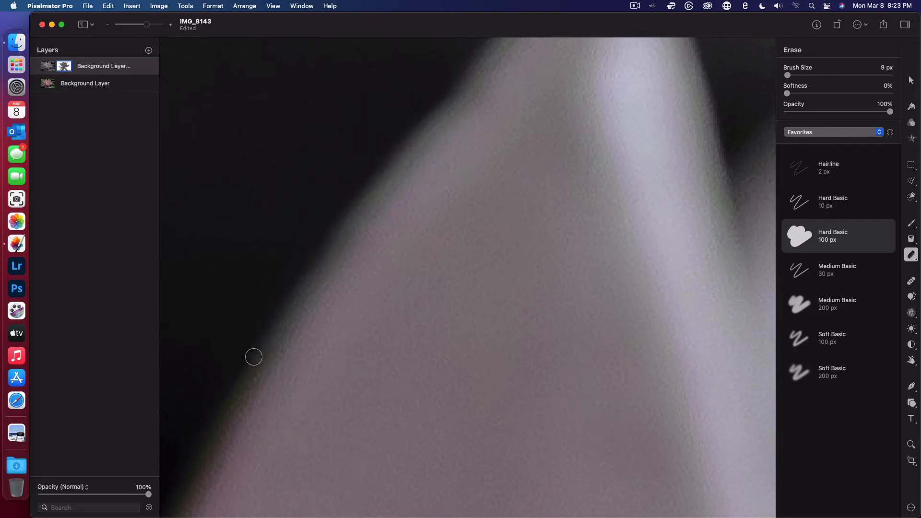
pyautogui.scroll(-4, 255, 355)
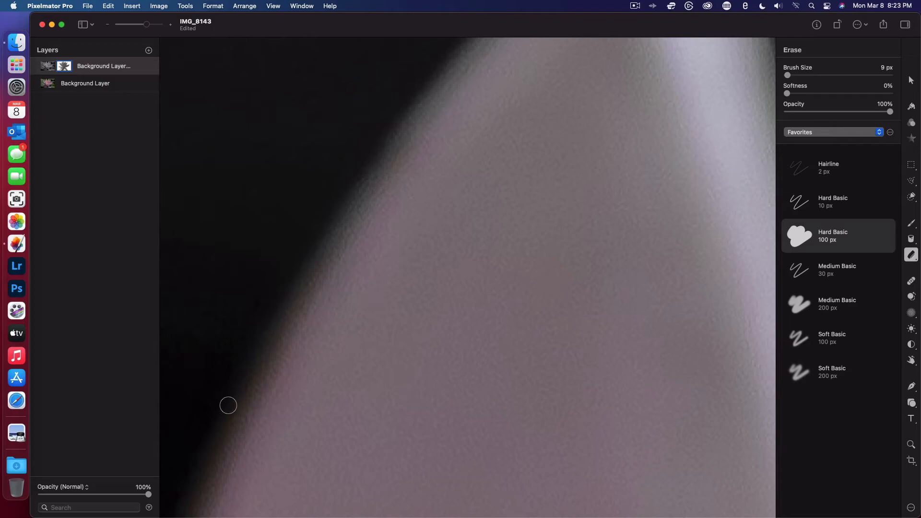
pyautogui.hscroll(-3, 228, 404)
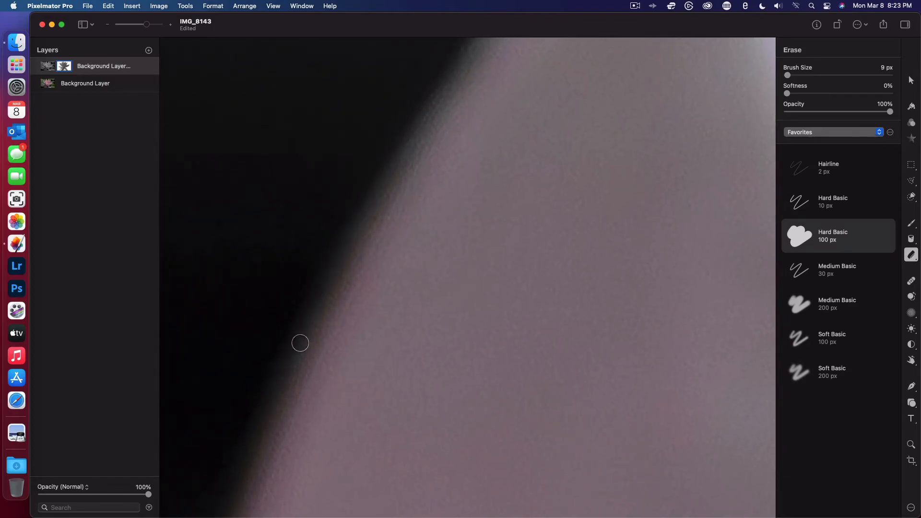
pyautogui.press('super+z')
pyautogui.hscroll(-3, 232, 452)
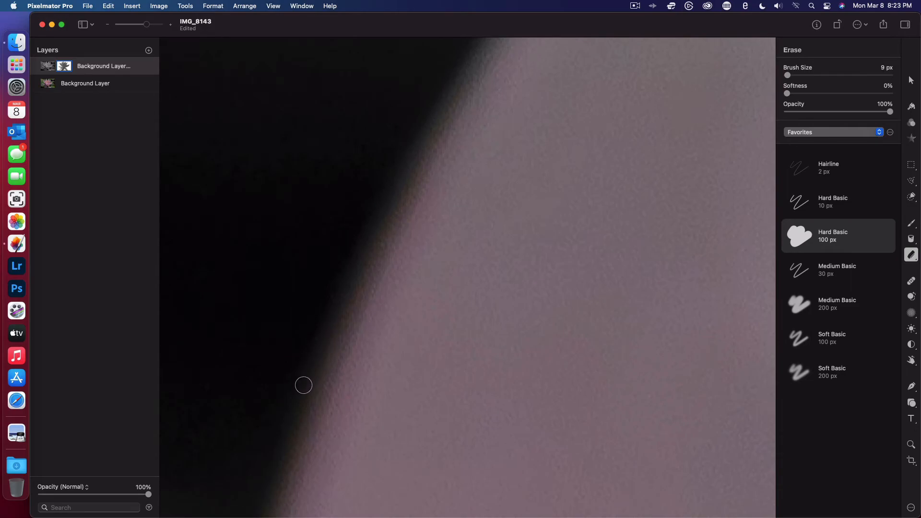
pyautogui.scroll(-3, 267, 467)
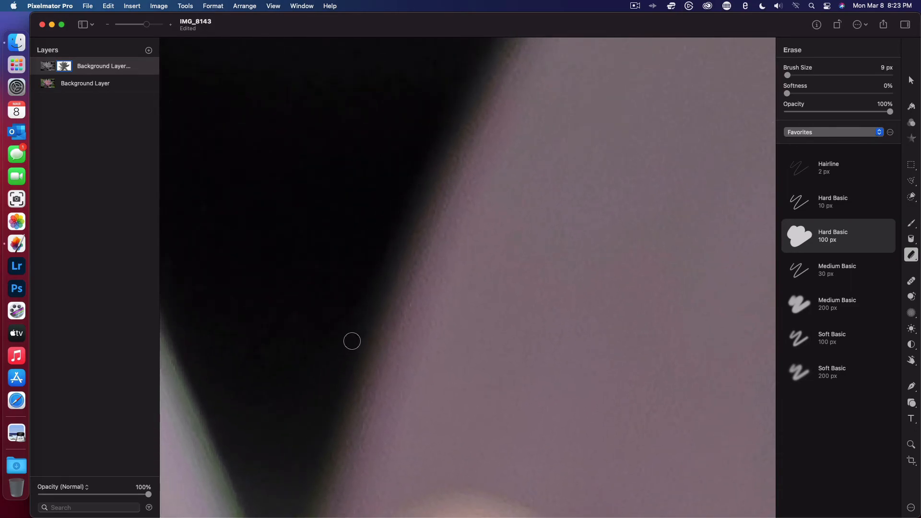
pyautogui.scroll(-4, 310, 478)
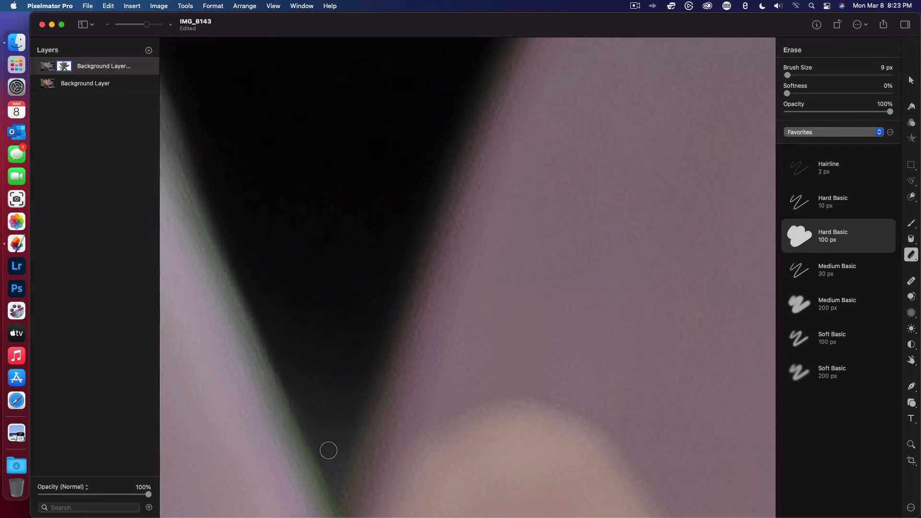
# - Set the eraser to 1 px and clean the colored fringe pixel by pixel at the bottom of the V-shaped gap
pyautogui.scroll(-3, 335, 478)
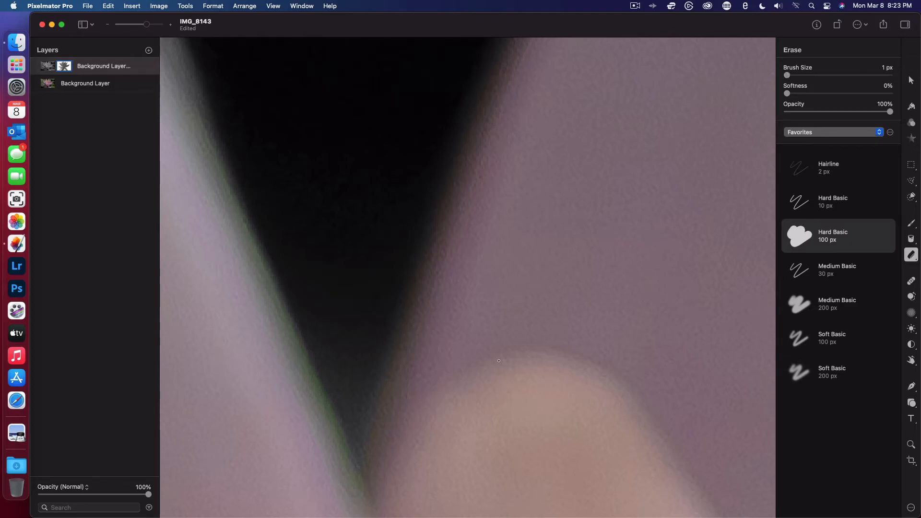
pyautogui.scroll(8, 352, 401)
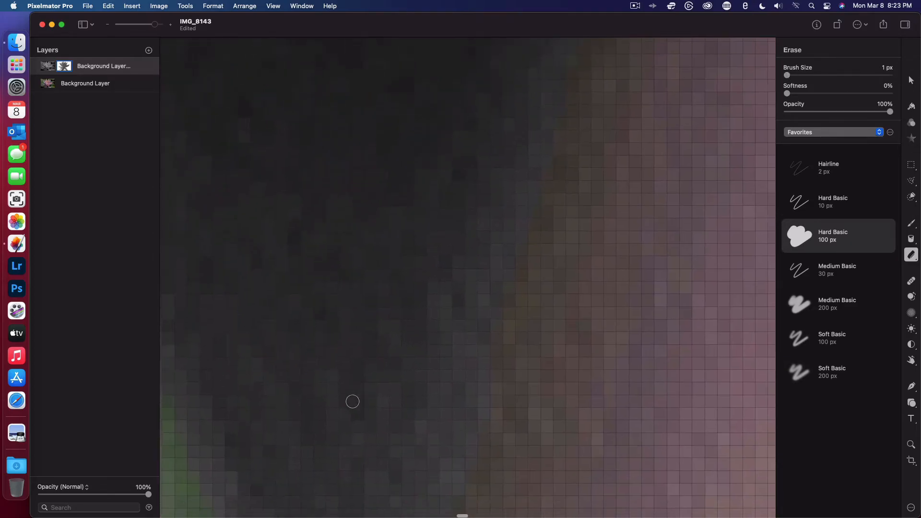
pyautogui.scroll(-8, 352, 402)
pyautogui.scroll(-1, 462, 317)
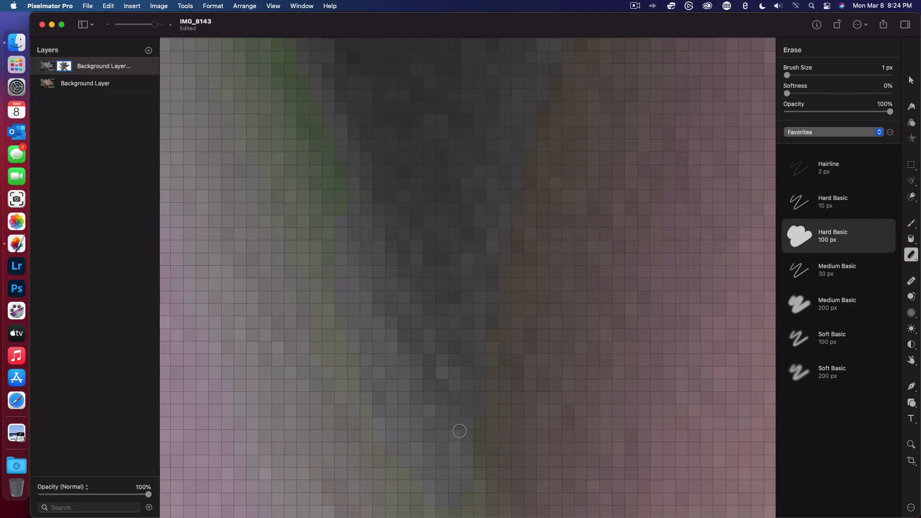
pyautogui.scroll(-5, 590, 191)
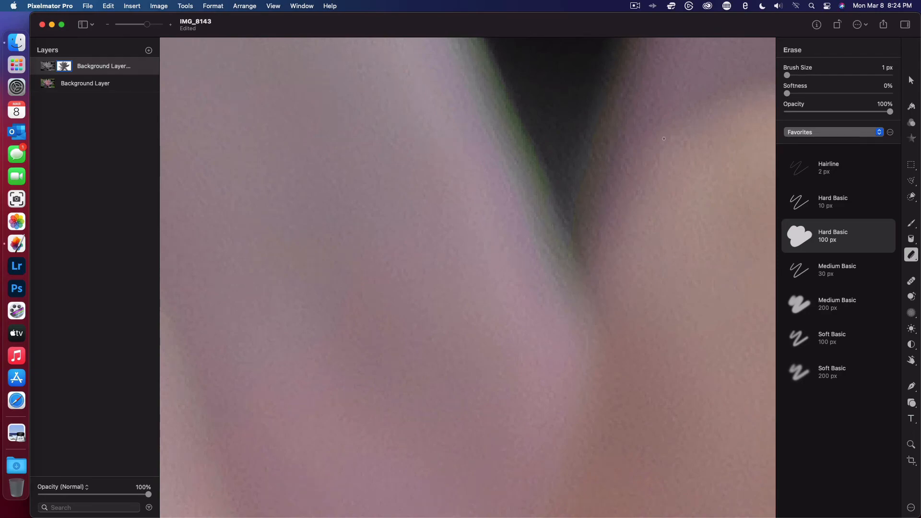
# - Set the eraser to 7 px with 14% softness and erase the green fringe up the neighboring petal's lower right edge
pyautogui.moveTo(786, 74)
pyautogui.mouseDown()
pyautogui.moveTo(789, 93)
pyautogui.moveTo(801, 93)
pyautogui.mouseUp()
pyautogui.scroll(5, 490, 59)
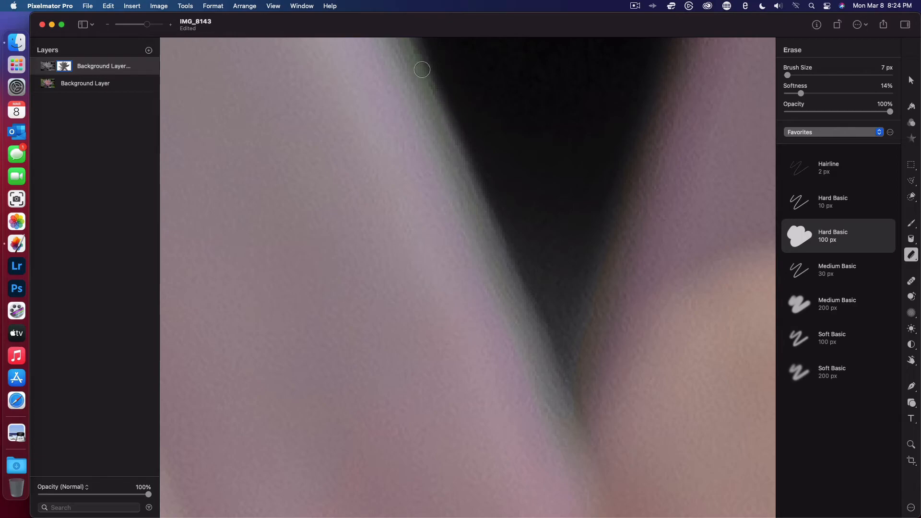
pyautogui.scroll(4, 459, 172)
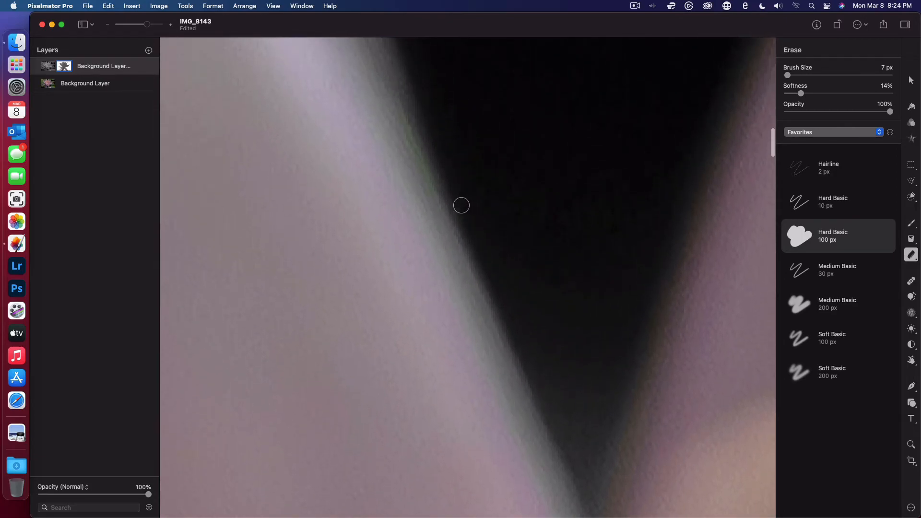
pyautogui.scroll(5, 425, 138)
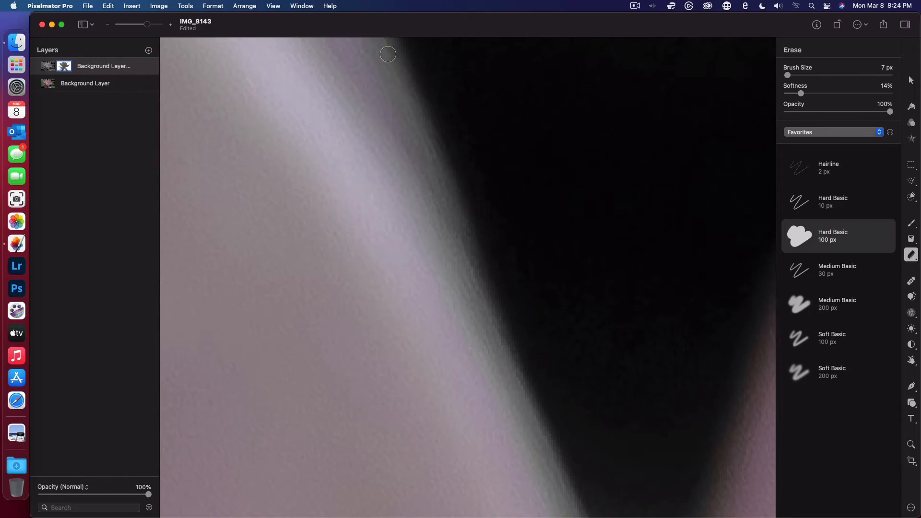
pyautogui.scroll(3, 409, 118)
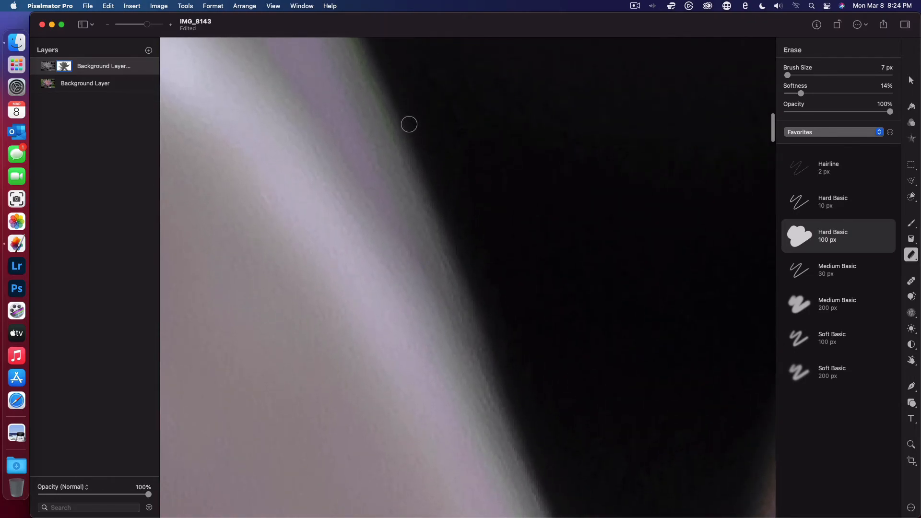
# - Continue erasing the green fringe up that petal's upper right edge to its tip at the image's top border
pyautogui.scroll(3, 409, 124)
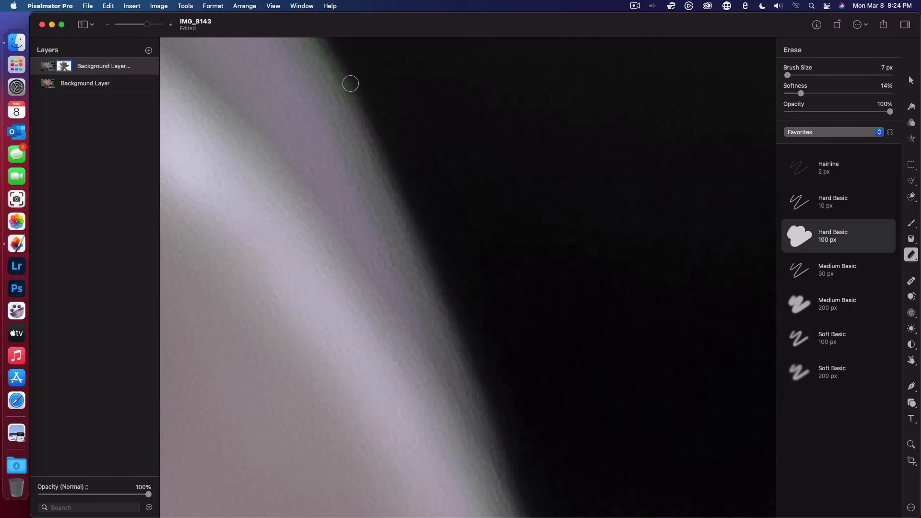
pyautogui.scroll(5, 339, 57)
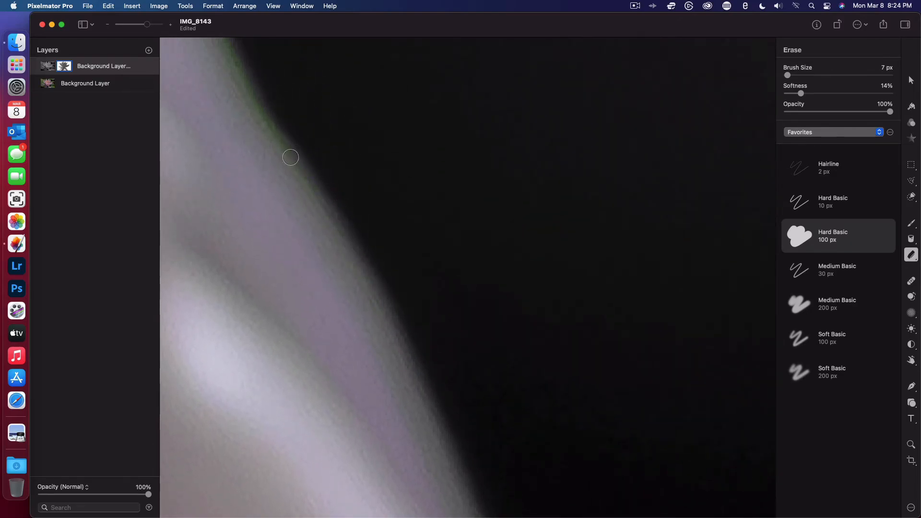
pyautogui.scroll(5, 379, 307)
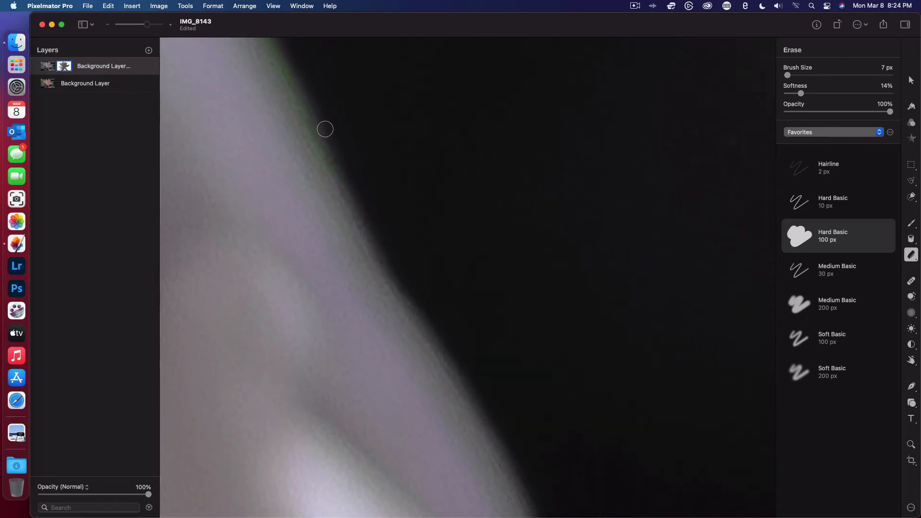
pyautogui.hscroll(-2, 326, 130)
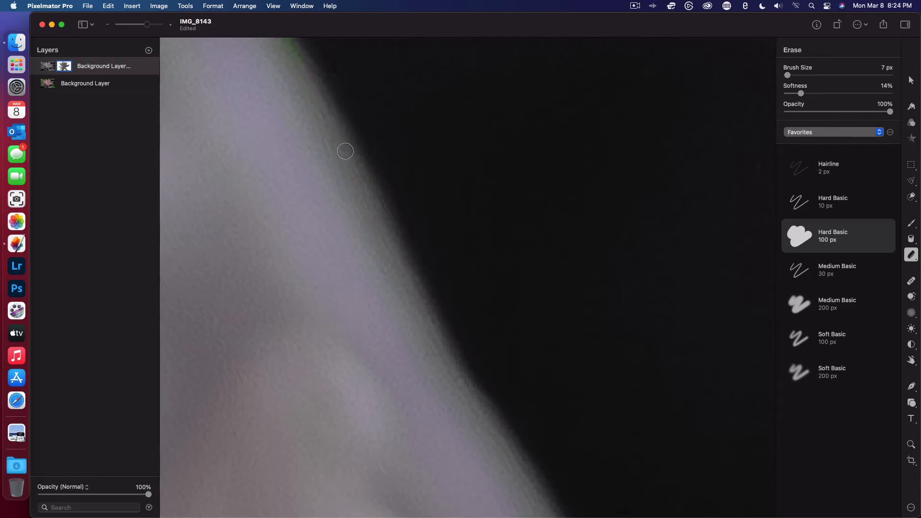
pyautogui.scroll(3, 346, 152)
pyautogui.hscroll(-2, 346, 151)
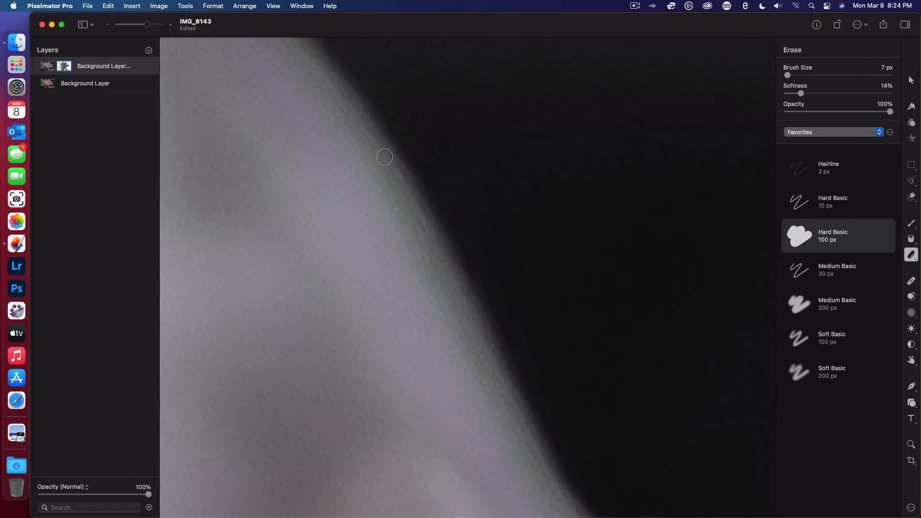
pyautogui.scroll(2, 426, 227)
pyautogui.scroll(3, 426, 227)
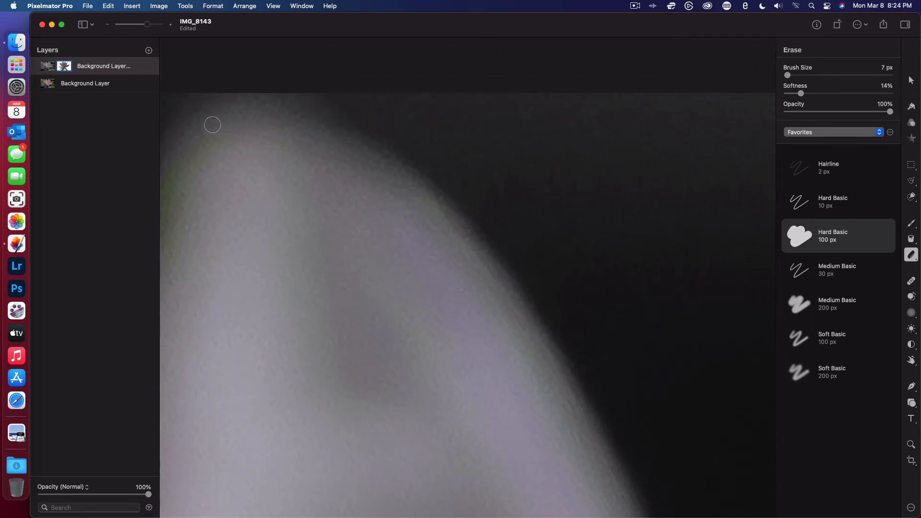
# - Clear the green fringe around the petal's tip and along its upper left edge
pyautogui.hscroll(-3, 212, 125)
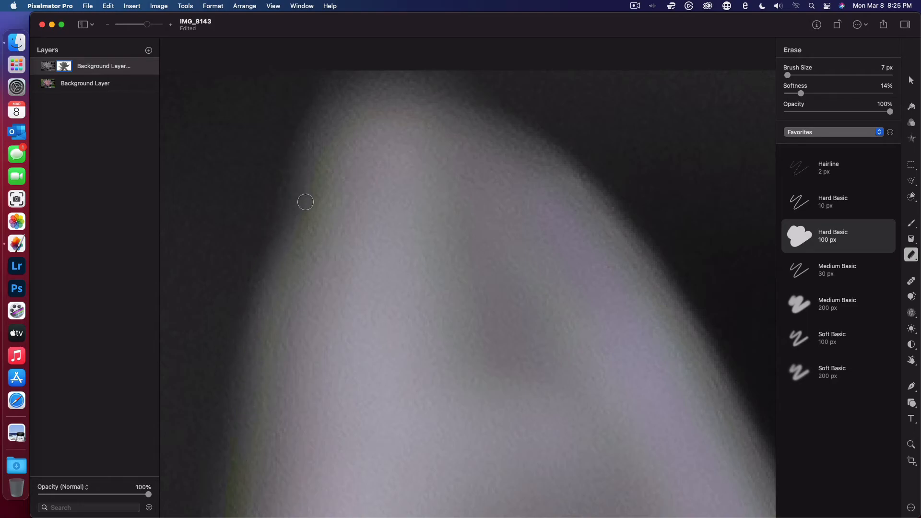
pyautogui.scroll(-5, 257, 324)
pyautogui.hscroll(-3, 258, 324)
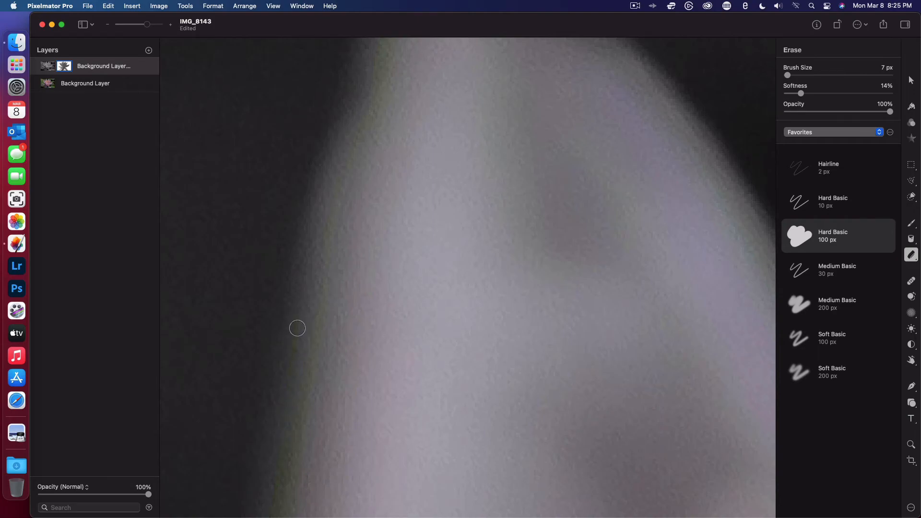
pyautogui.scroll(-3, 269, 476)
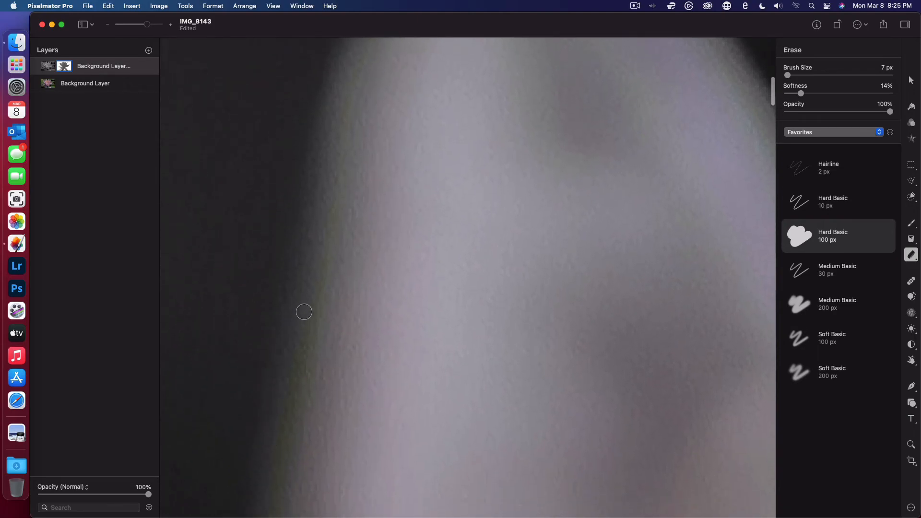
# - Erase the green fringe down the same petal's lower left edge to the notch with the next petal
pyautogui.scroll(-1, 258, 516)
pyautogui.scroll(-7, 259, 515)
pyautogui.hscroll(-3, 258, 515)
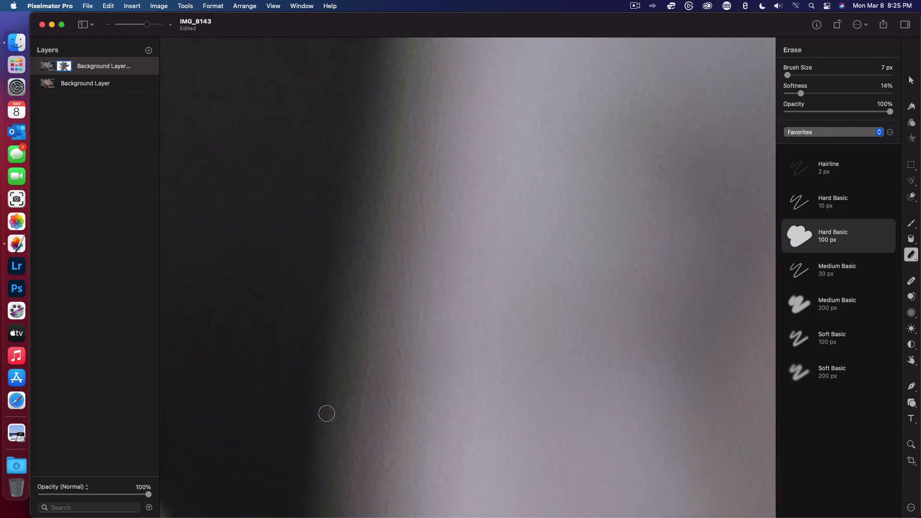
pyautogui.scroll(-5, 322, 480)
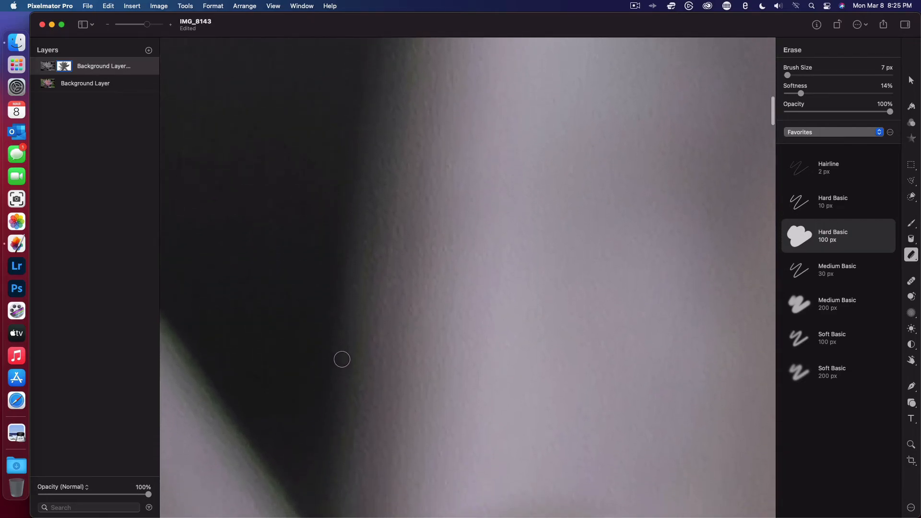
pyautogui.scroll(-7, 319, 508)
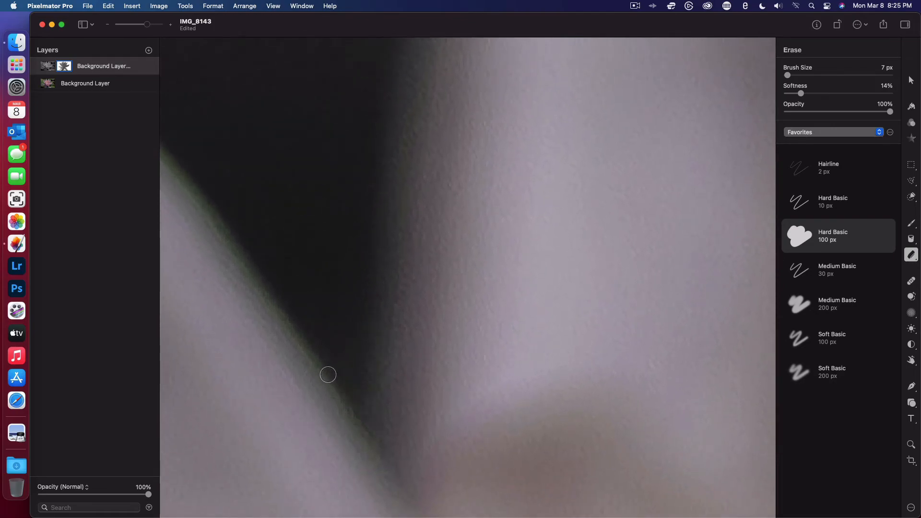
# - Erase the green fringe from the notch up the next petal's curved right edge toward its small rounded tip
pyautogui.hscroll(-5, 268, 286)
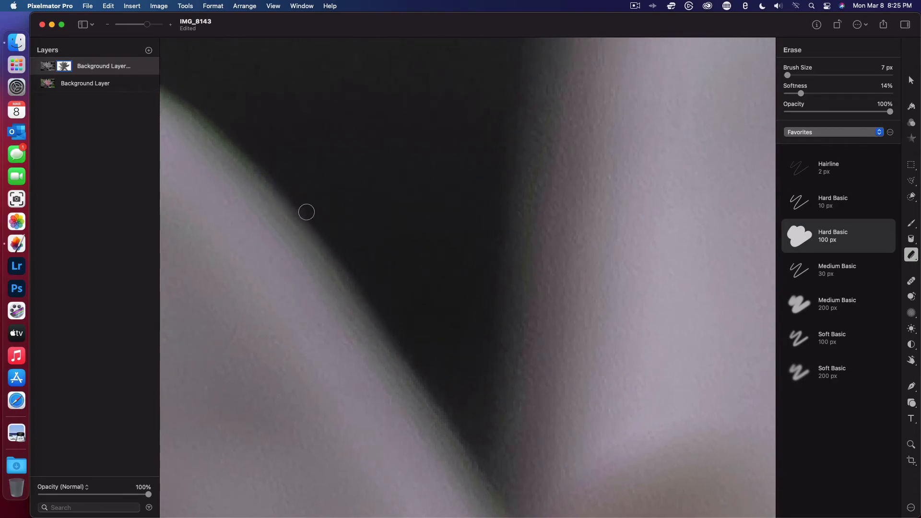
pyautogui.hscroll(-5, 233, 127)
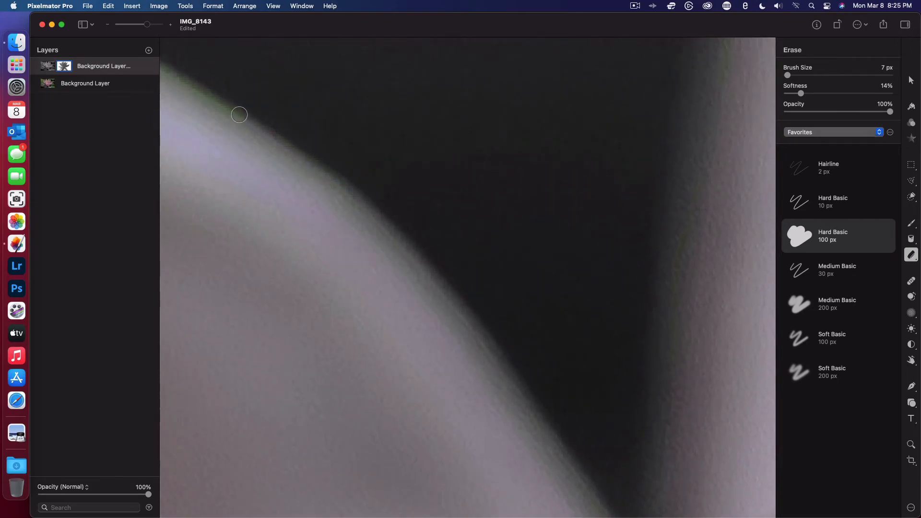
pyautogui.hscroll(-5, 229, 106)
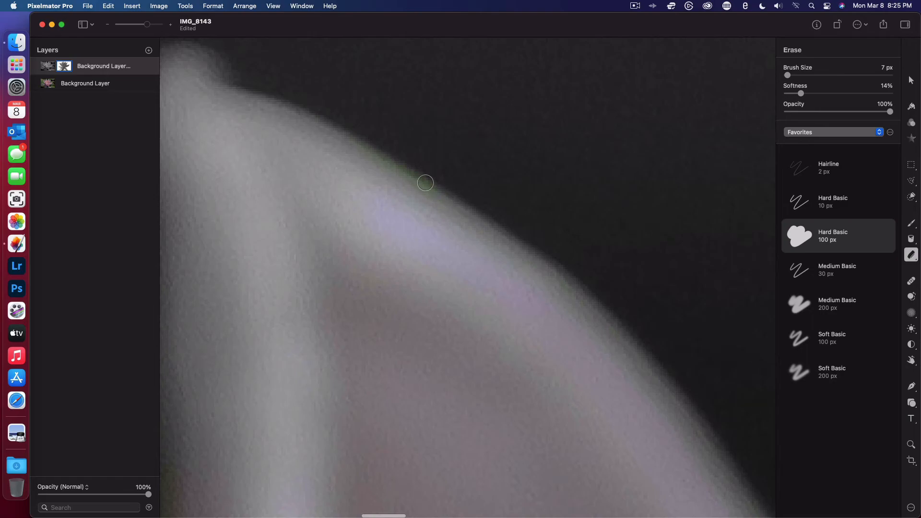
# - Clean the fringe around the small rounded tip and down its petal's left edge to the following notch
pyautogui.hscroll(-5, 339, 139)
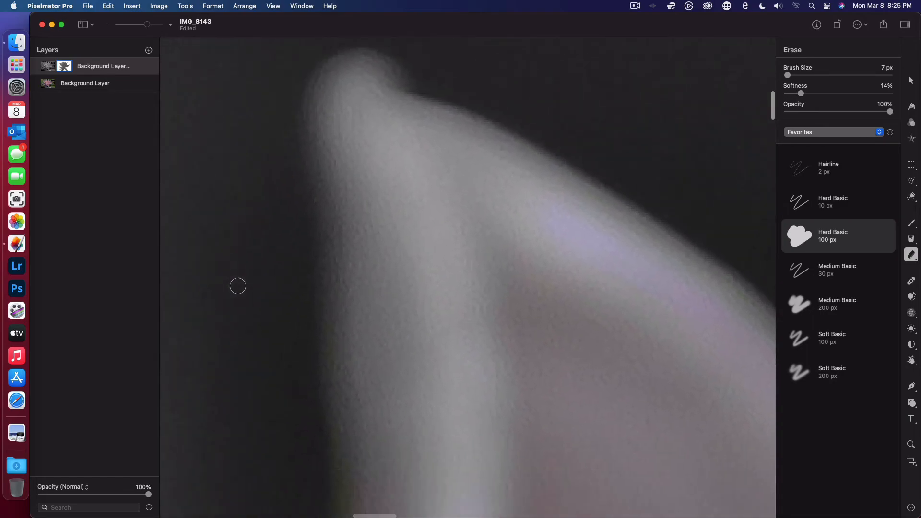
pyautogui.scroll(-5, 238, 286)
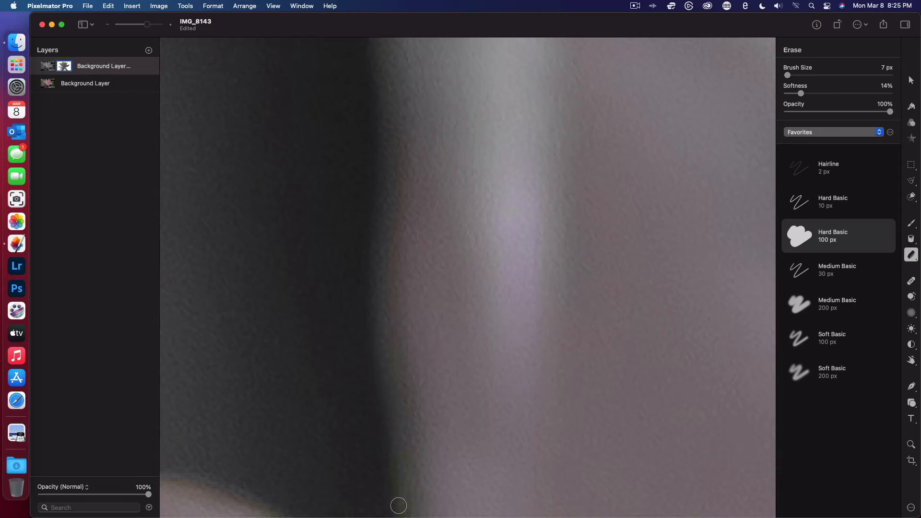
pyautogui.scroll(-5, 384, 438)
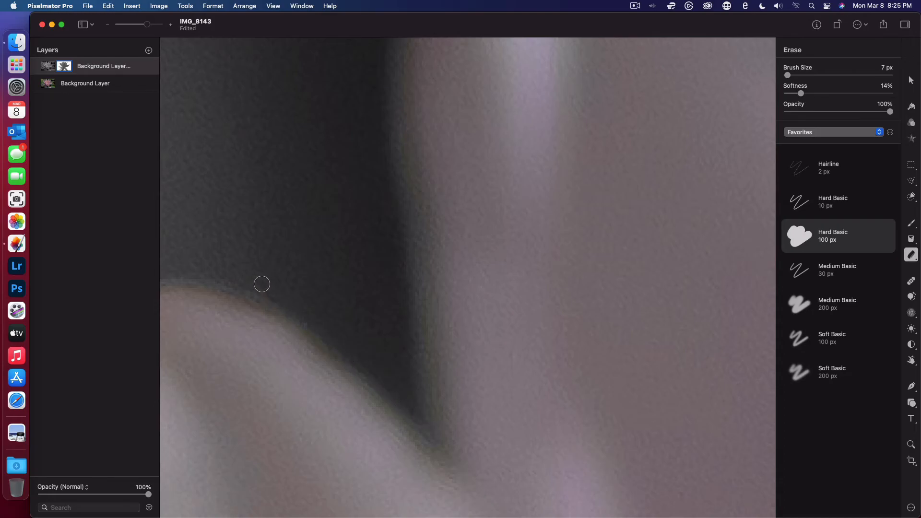
# - Erase the green fringe inside the narrow notch where the two petals meet, down to its point
pyautogui.hscroll(-5, 261, 282)
pyautogui.scroll(-10, 262, 284)
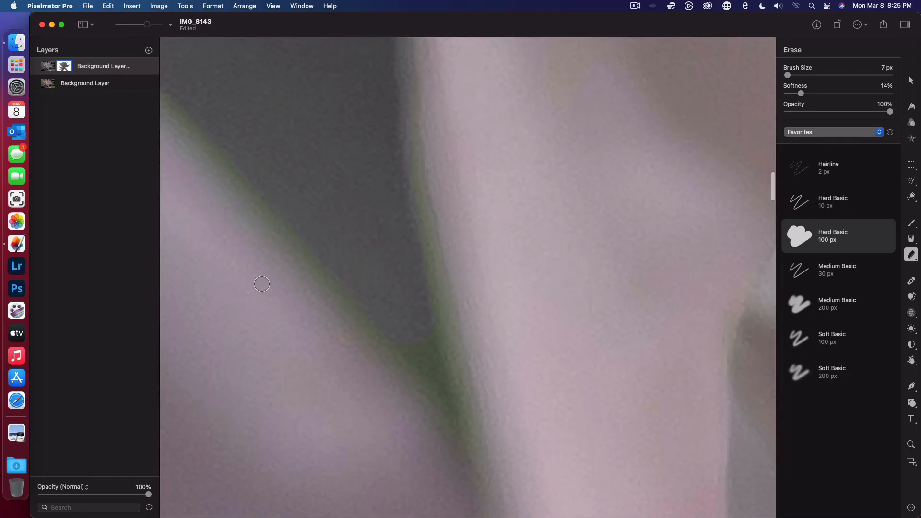
pyautogui.scroll(2, 262, 284)
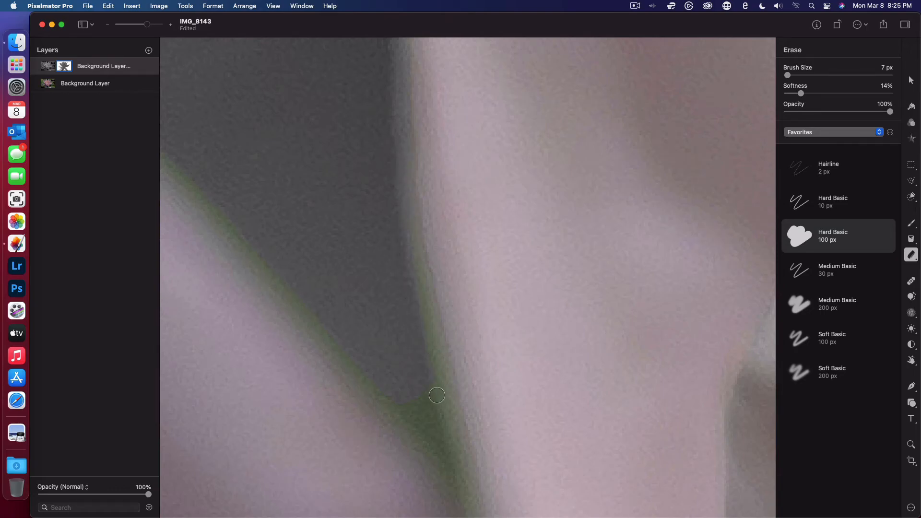
pyautogui.moveTo(448, 427); pyautogui.dragTo(461, 497)
pyautogui.hscroll(-5, 353, 333)
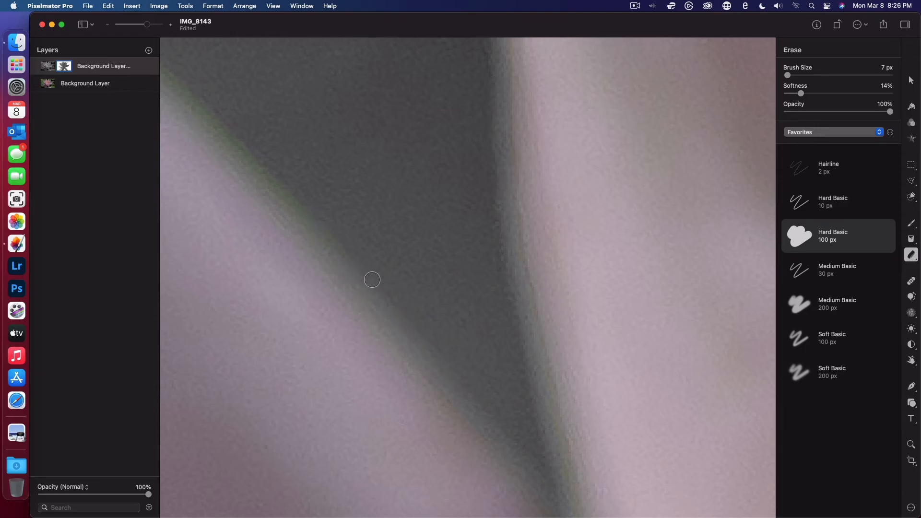
# - Erase the green fringe from the notch up along the next petal's straight upper right edge
pyautogui.hscroll(-3, 314, 207)
pyautogui.scroll(2, 314, 207)
pyautogui.hscroll(-5, 313, 207)
pyautogui.scroll(2, 314, 206)
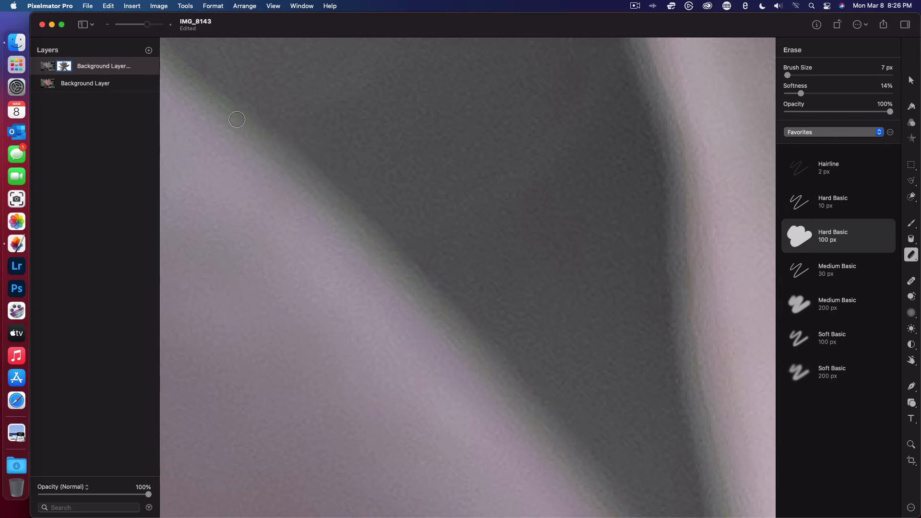
pyautogui.hscroll(-3, 276, 131)
pyautogui.hscroll(-3, 275, 131)
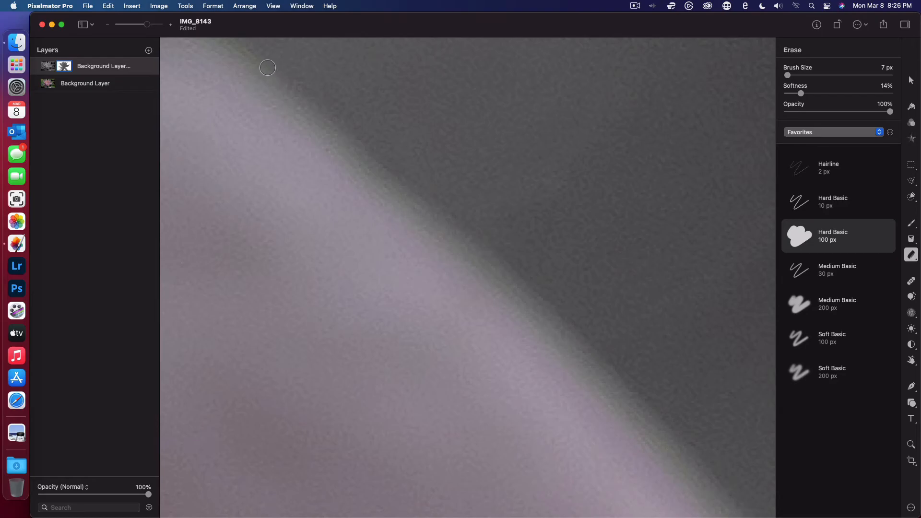
# - Clear the remaining green fringe along the same petal's wavy upper edge toward its rounded tip
pyautogui.scroll(8, 267, 68)
pyautogui.hscroll(-9, 268, 67)
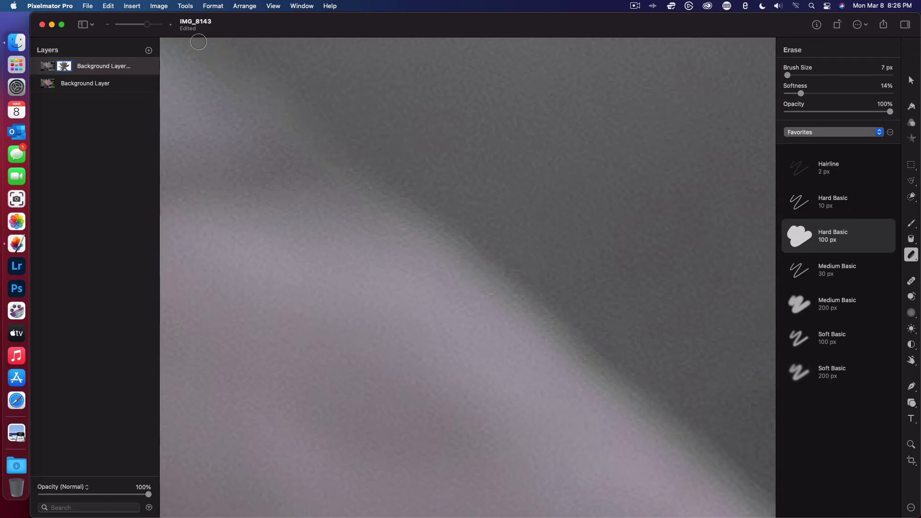
pyautogui.hscroll(-5, 283, 106)
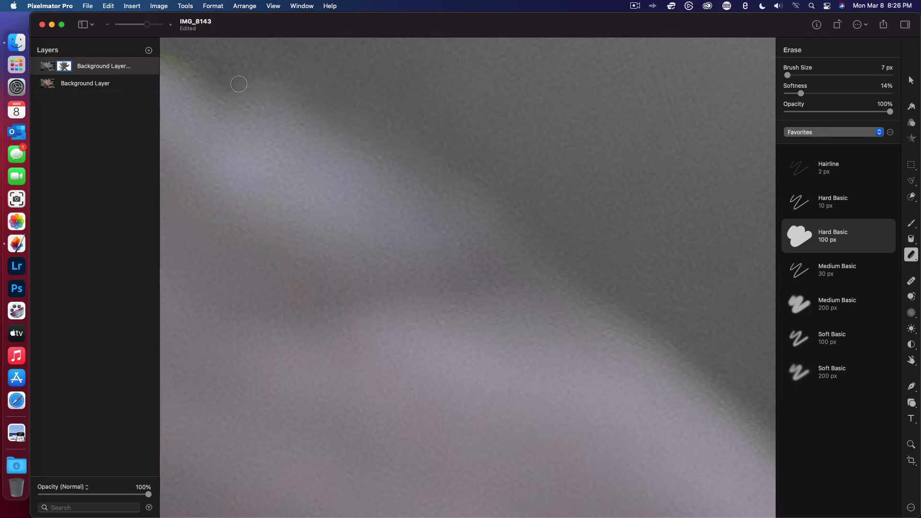
pyautogui.hscroll(-5, 239, 84)
pyautogui.scroll(2, 239, 84)
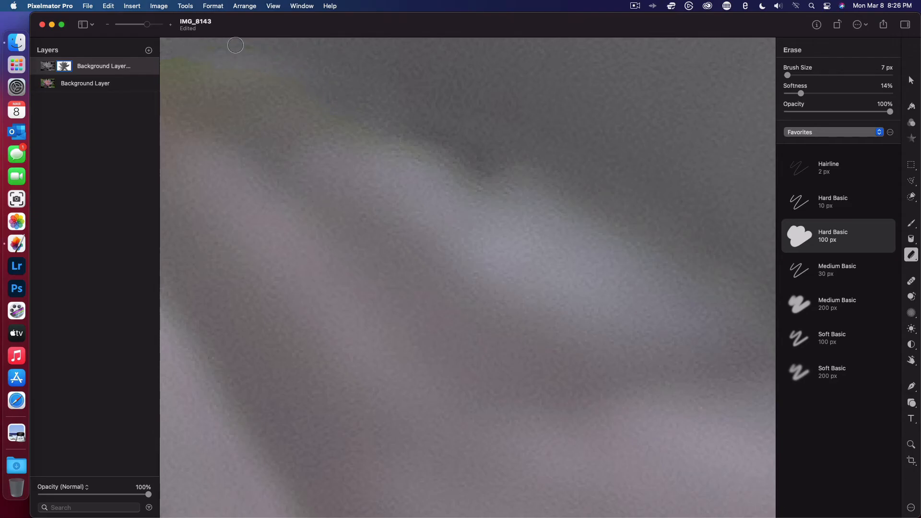
pyautogui.hscroll(-5, 203, 49)
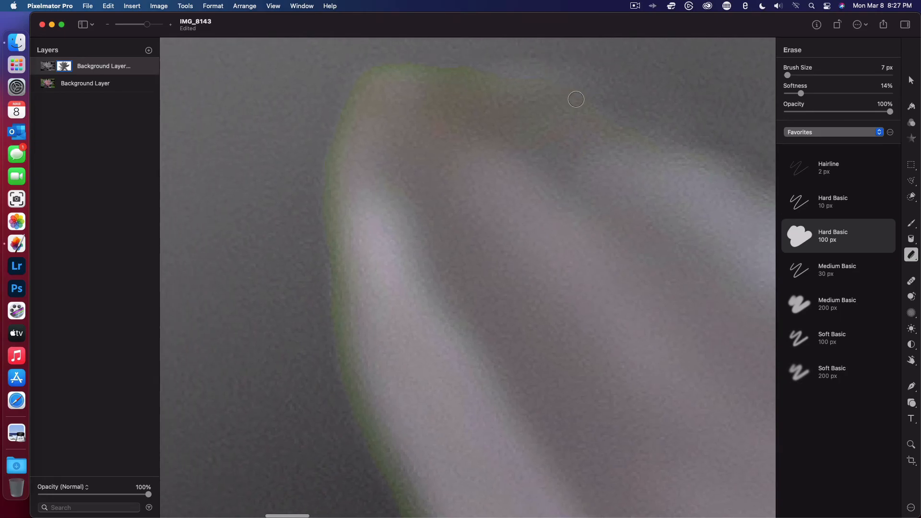
# - Erase the yellow-green fringe around the petal's rounded tip and down the start of its left edge
pyautogui.moveTo(485, 75)
pyautogui.mouseDown()
pyautogui.moveTo(390, 63)
pyautogui.moveTo(491, 83)
pyautogui.moveTo(520, 74)
pyautogui.mouseUp()
pyautogui.moveTo(395, 64)
pyautogui.mouseDown()
pyautogui.moveTo(360, 81)
pyautogui.moveTo(341, 116)
pyautogui.moveTo(324, 245)
pyautogui.moveTo(319, 158)
pyautogui.moveTo(375, 61)
pyautogui.mouseUp()
pyautogui.moveTo(335, 302); pyautogui.dragTo(329, 252)
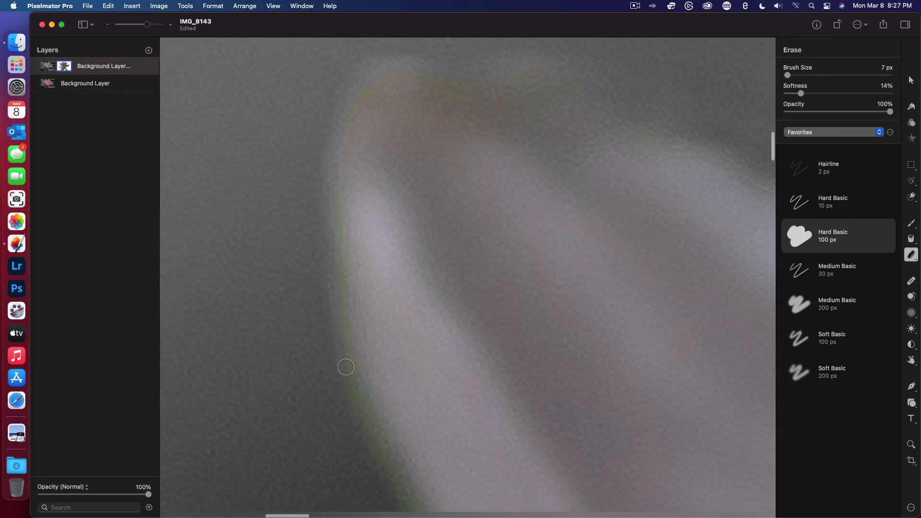
# - Erase the green fringe down the same petal's left edge until it meets the pale pointed petal
pyautogui.scroll(-5, 345, 367)
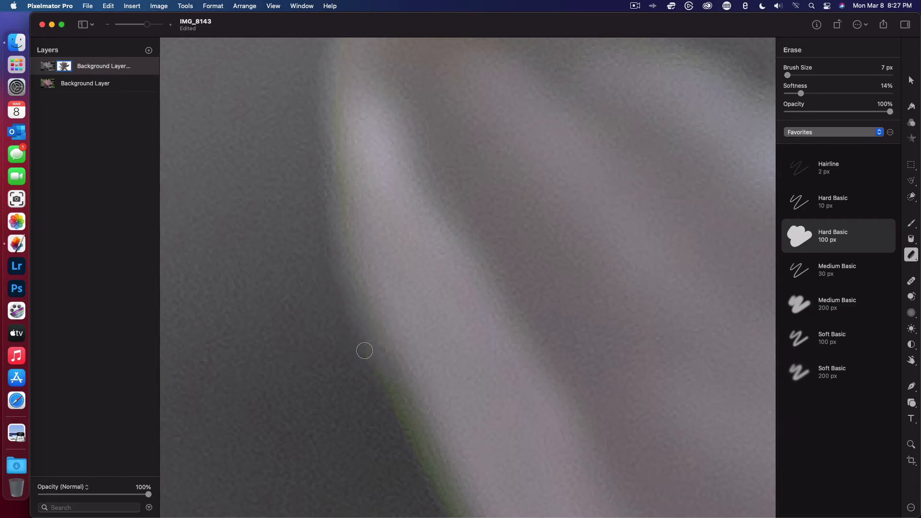
pyautogui.scroll(-5, 407, 416)
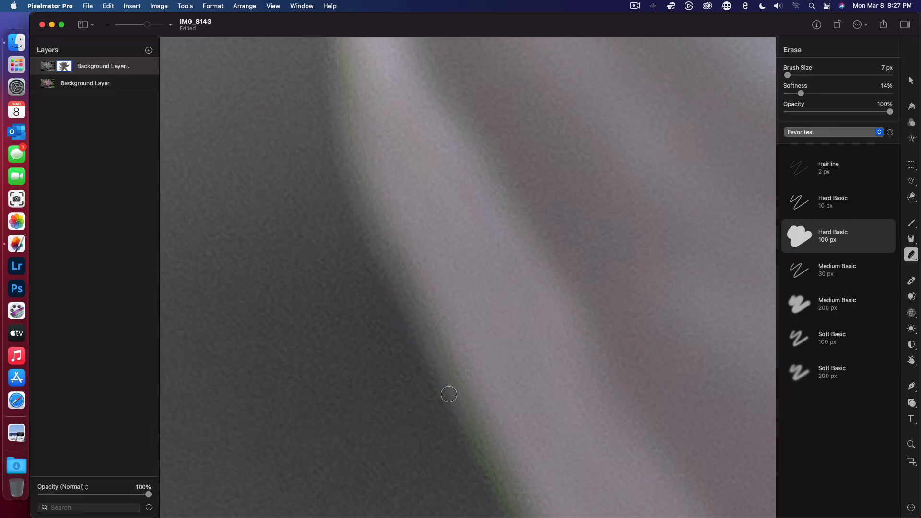
pyautogui.scroll(-3, 485, 465)
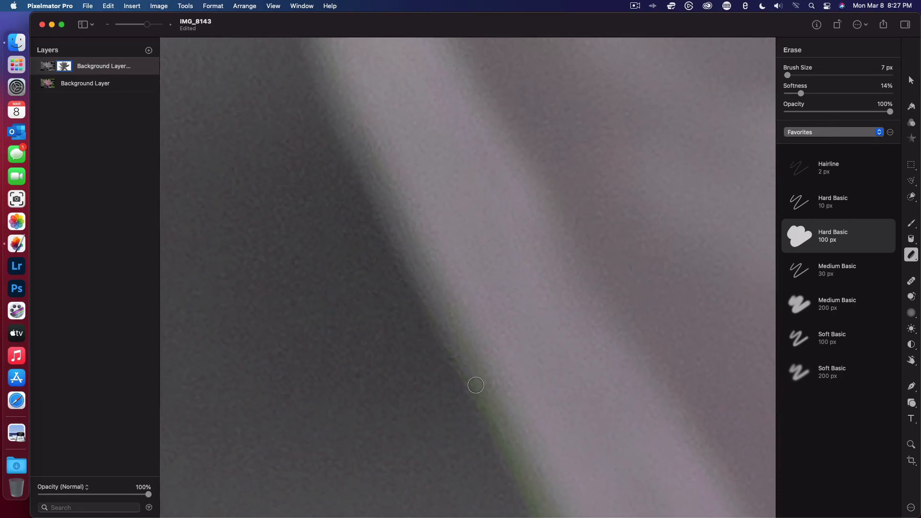
pyautogui.scroll(-4, 476, 386)
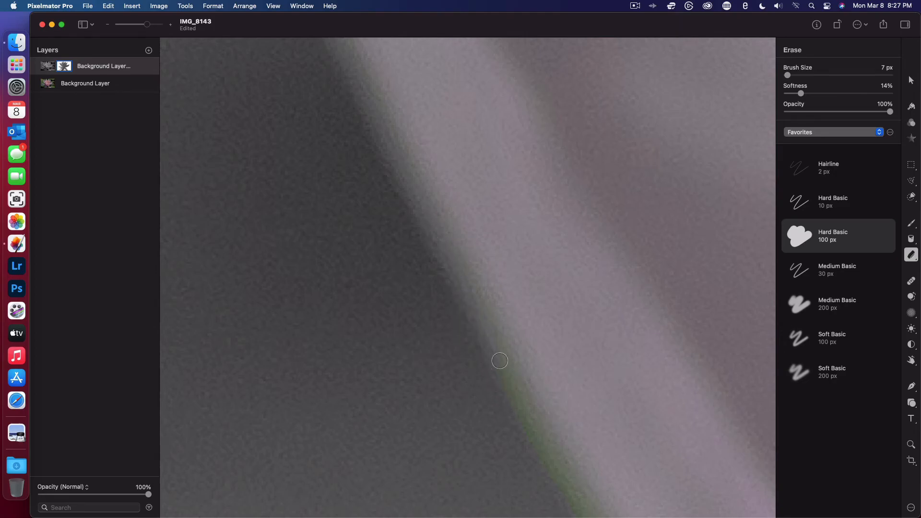
pyautogui.scroll(-5, 469, 370)
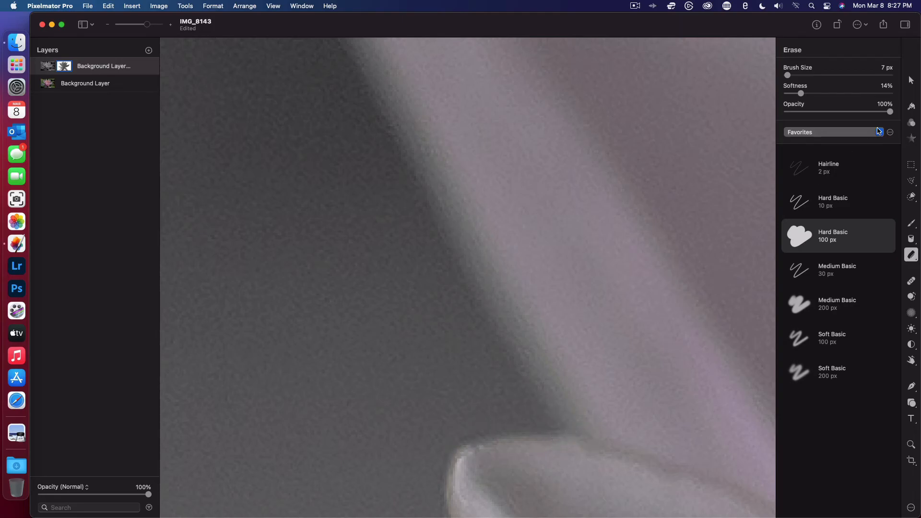
# - Erase the thin fringe along the upper left edge of the pale pointed petal, using the 7 px eraser
pyautogui.click(911, 223)
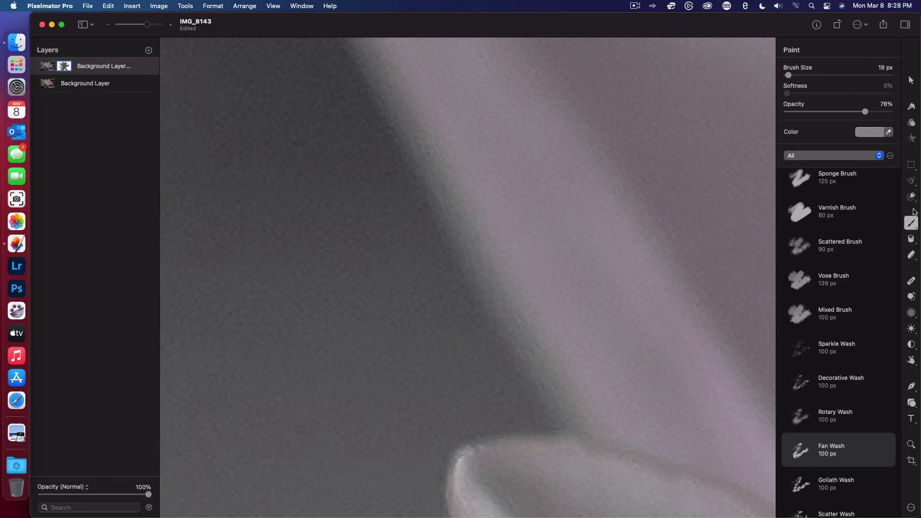
pyautogui.click(911, 255)
pyautogui.scroll(-10, 507, 484)
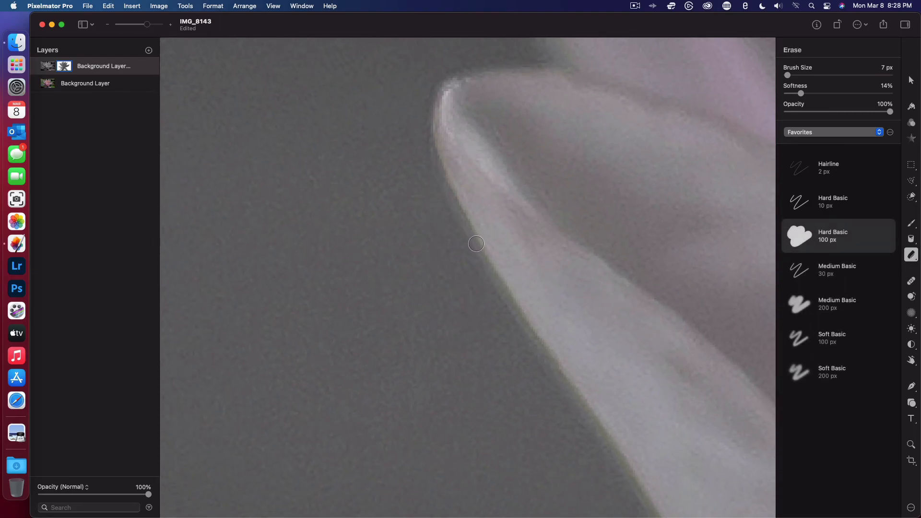
pyautogui.rightClick(526, 345)
pyautogui.scroll(-5, 477, 335)
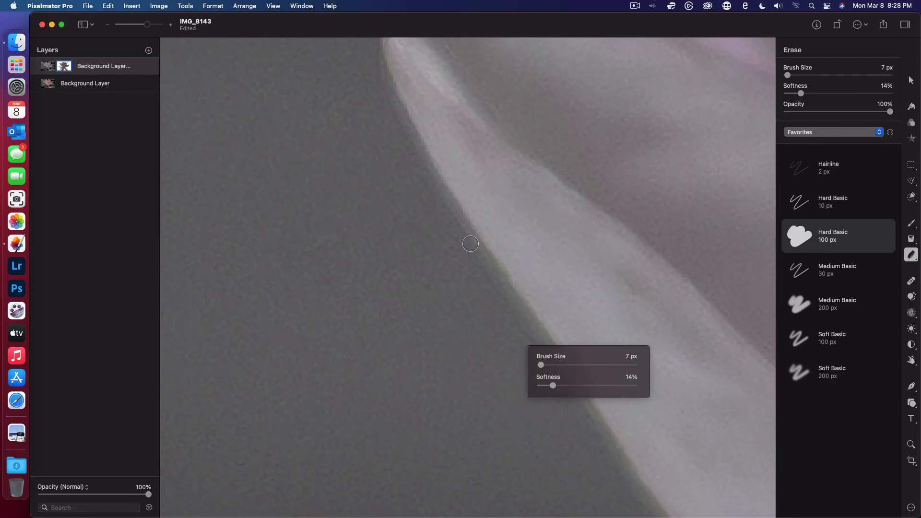
pyautogui.click(470, 235)
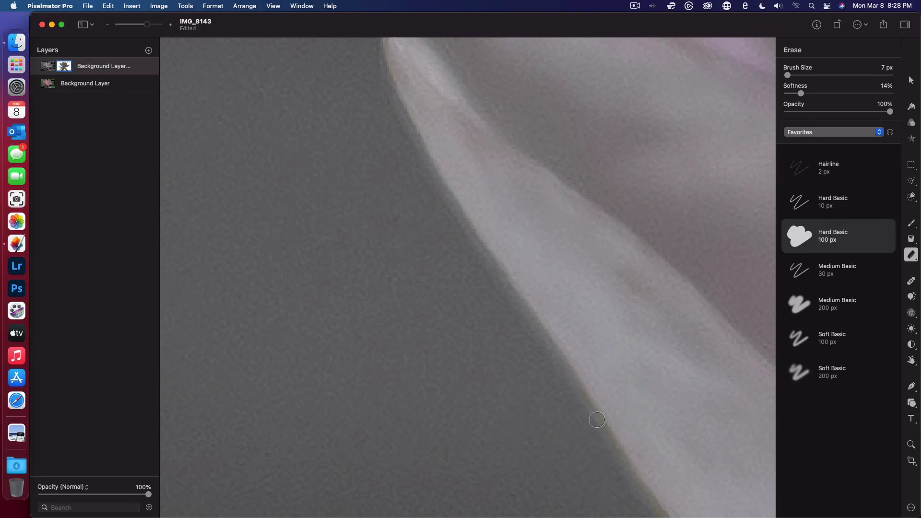
# - Clear the green fringe down the middle of the pale petal's left edge, as far as its slight bulge
pyautogui.scroll(-3, 624, 480)
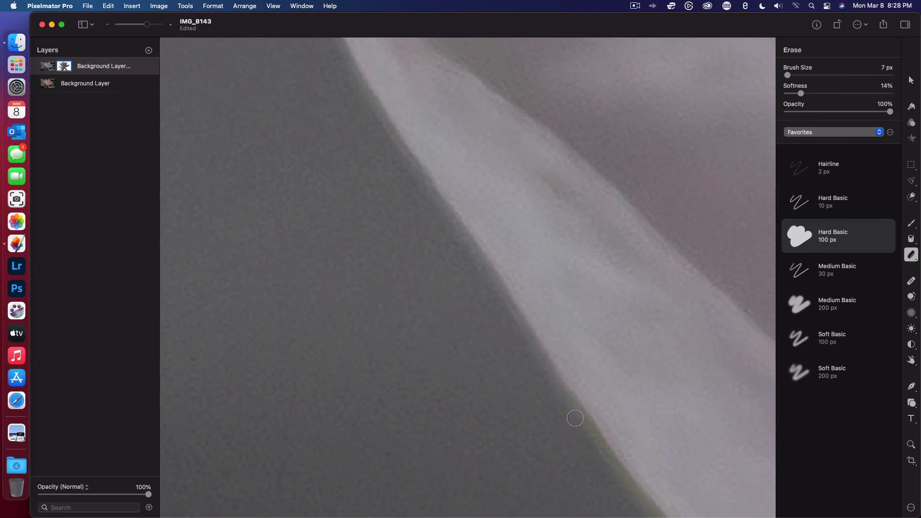
pyautogui.scroll(-2, 659, 514)
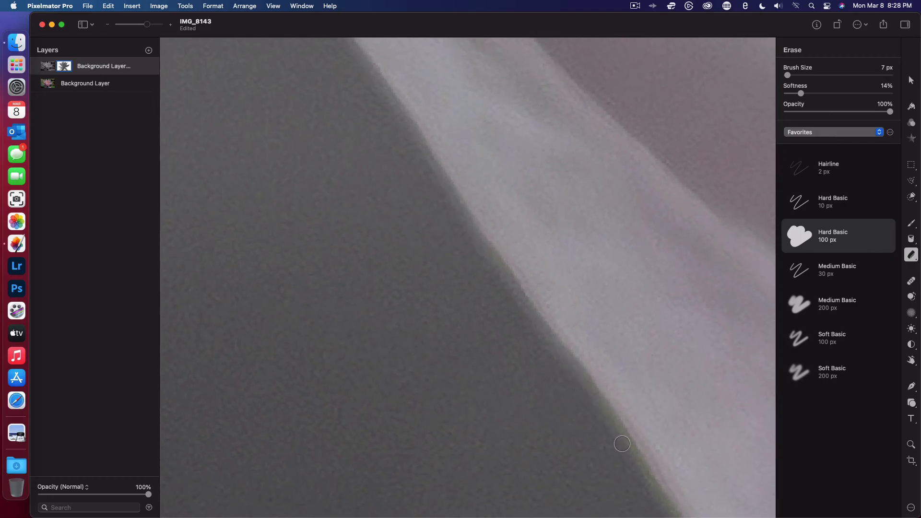
pyautogui.scroll(-3, 576, 438)
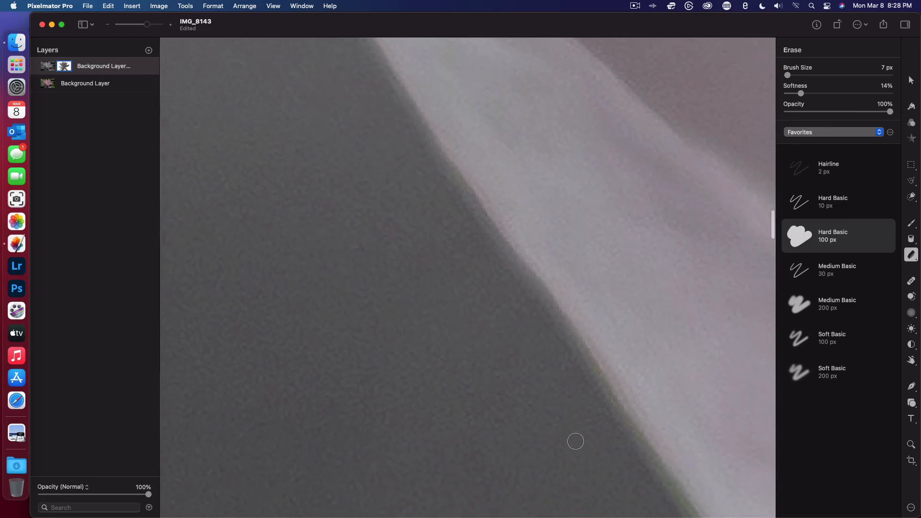
pyautogui.scroll(-3, 567, 416)
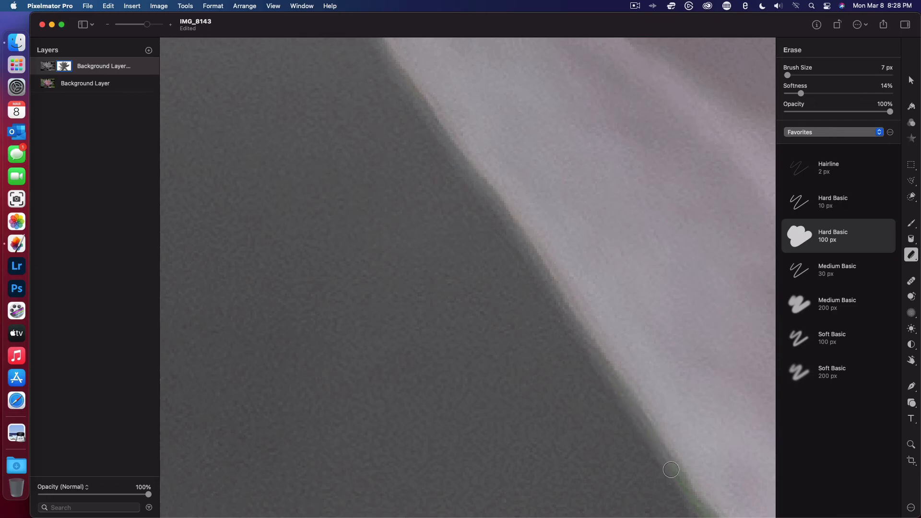
pyautogui.scroll(-2, 691, 499)
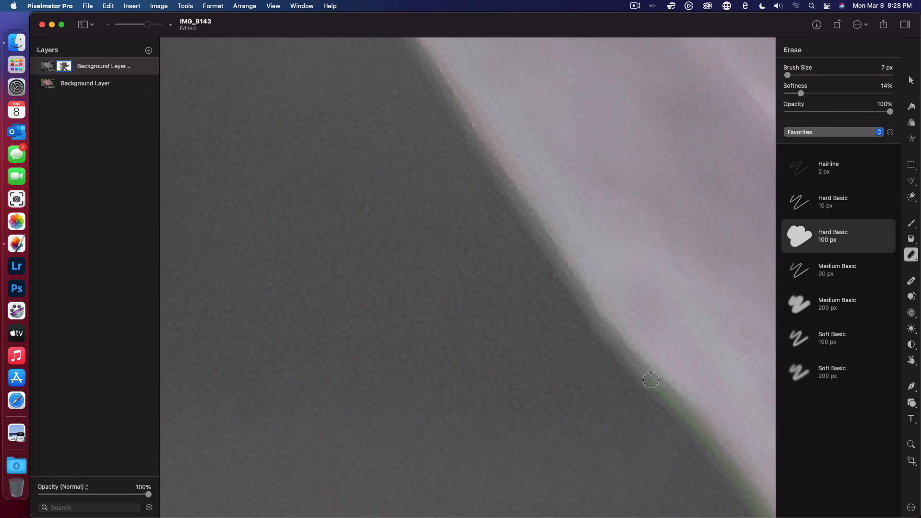
# - Erase the green fringe from the bulge down the lower left edge of the pale petal
pyautogui.scroll(-2, 692, 430)
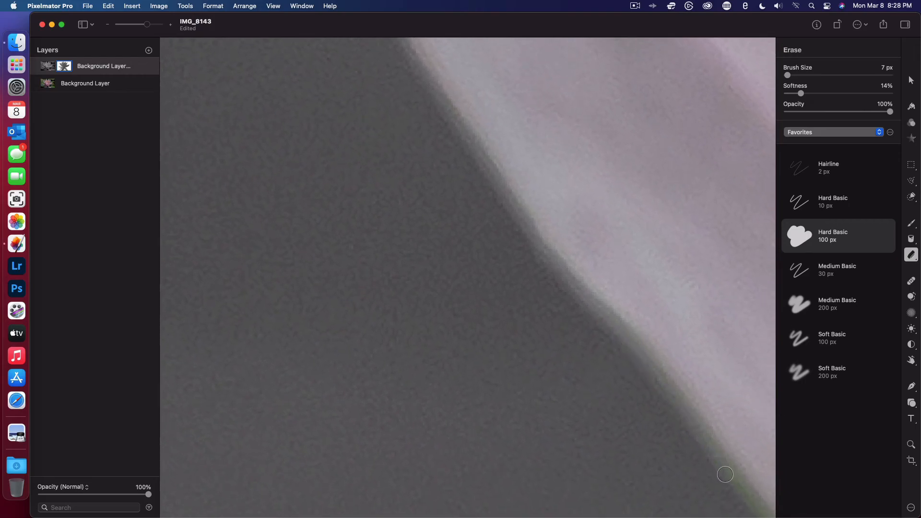
pyautogui.scroll(-2, 726, 477)
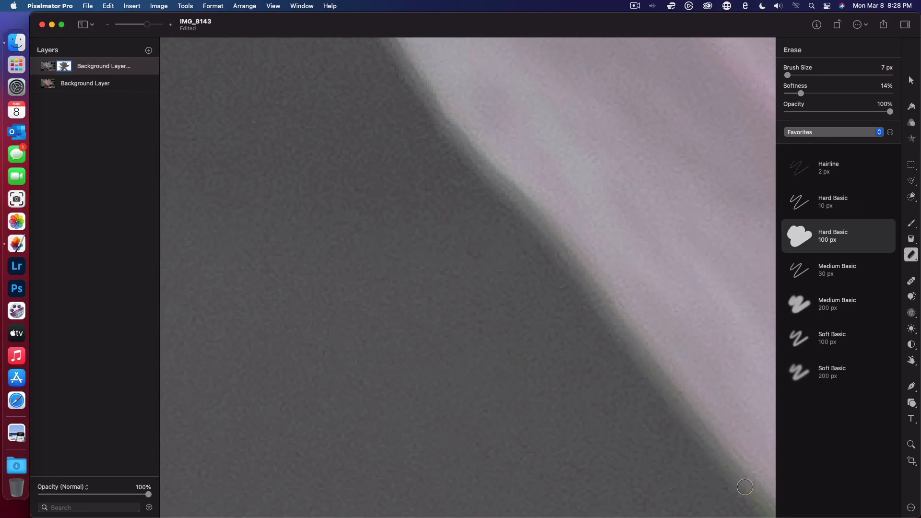
pyautogui.scroll(-3, 745, 487)
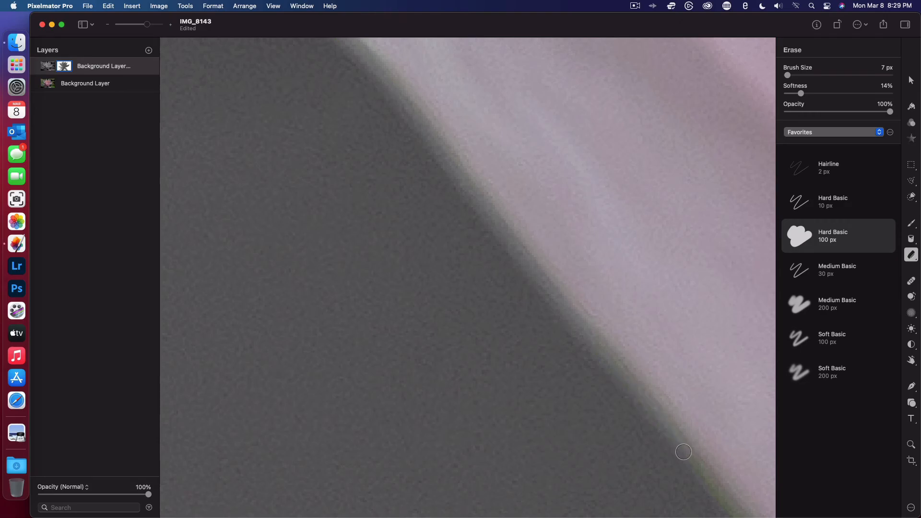
pyautogui.scroll(-2, 685, 449)
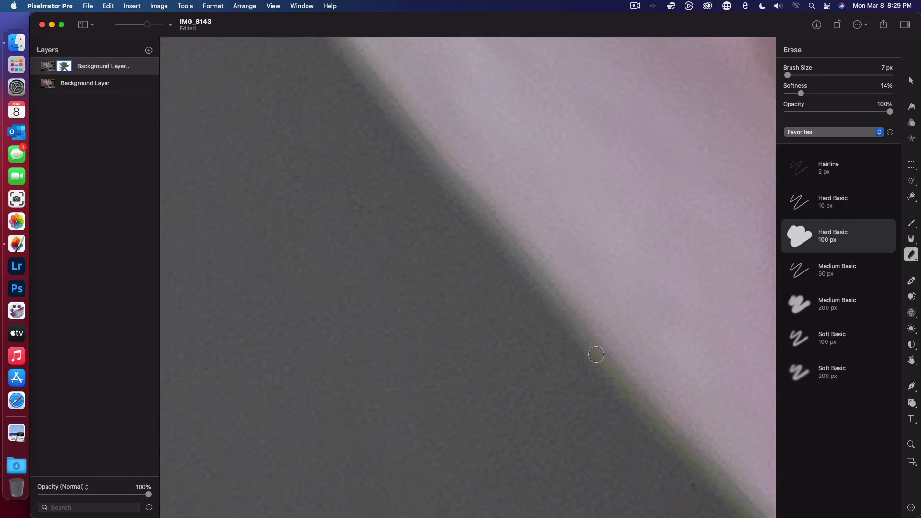
pyautogui.scroll(-3, 646, 417)
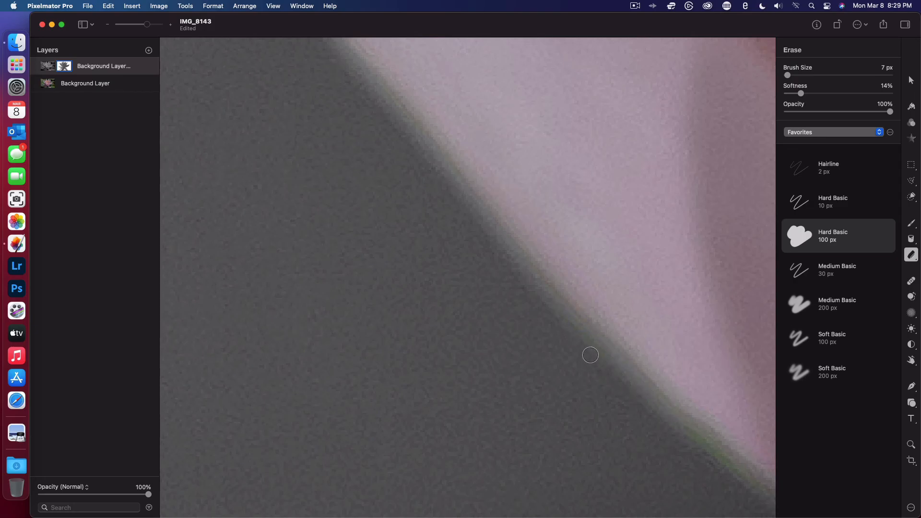
# - Clear the last green patch where the pale petal's edge turns deep pink, and undo the stray erase spot inside the petal
pyautogui.hscroll(5, 654, 403)
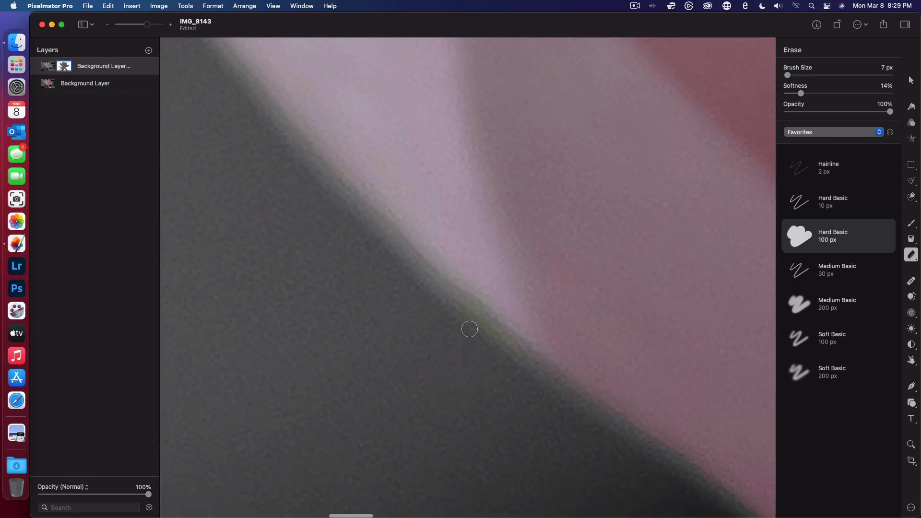
pyautogui.scroll(-1, 519, 417)
pyautogui.hscroll(5, 518, 420)
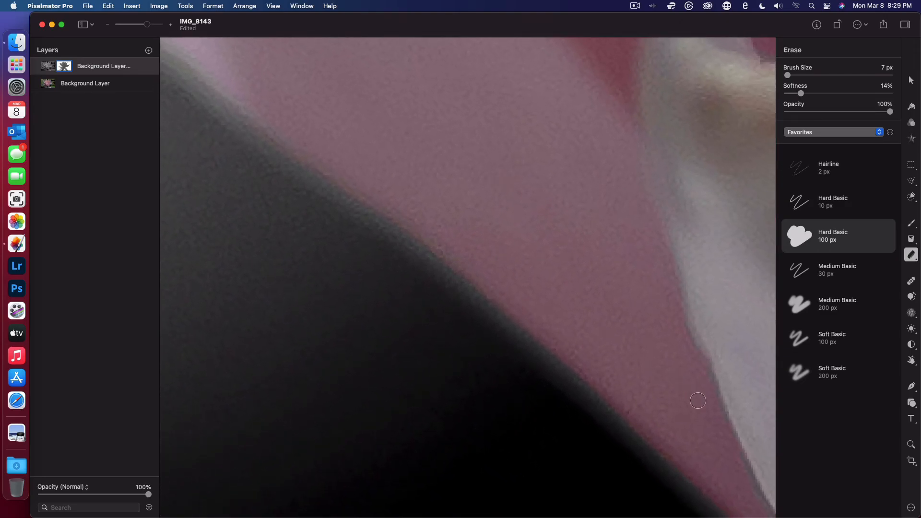
pyautogui.scroll(-3, 693, 454)
pyautogui.press('super+z')
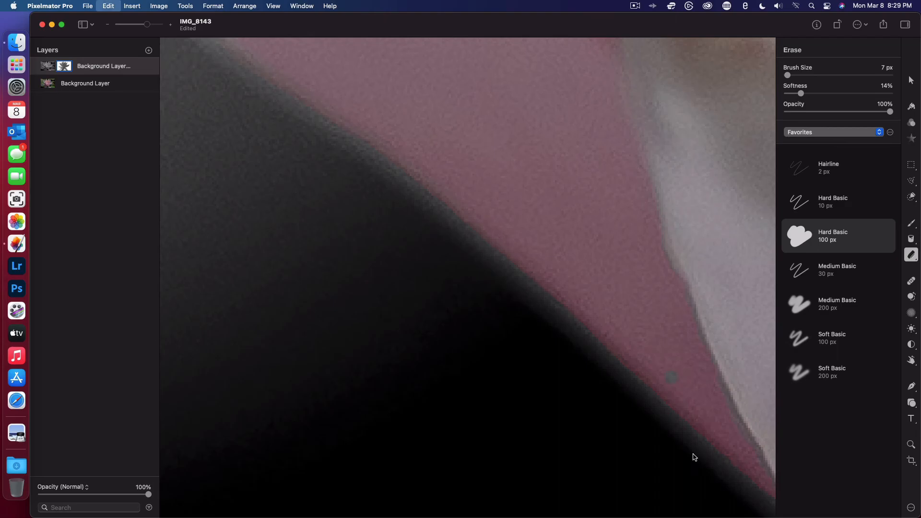
# - Inspect the mask edge around the black gap below the pink petal and along the lower petal's upper edge
pyautogui.scroll(-5, 568, 417)
pyautogui.hscroll(3, 568, 417)
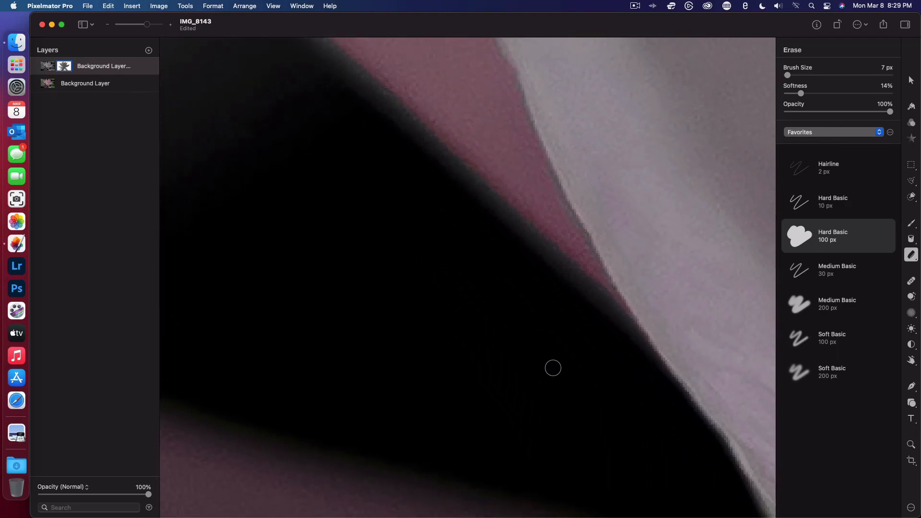
pyautogui.scroll(-8, 553, 368)
pyautogui.hscroll(10, 553, 368)
pyautogui.hscroll(-10, 553, 368)
pyautogui.hscroll(-12, 553, 368)
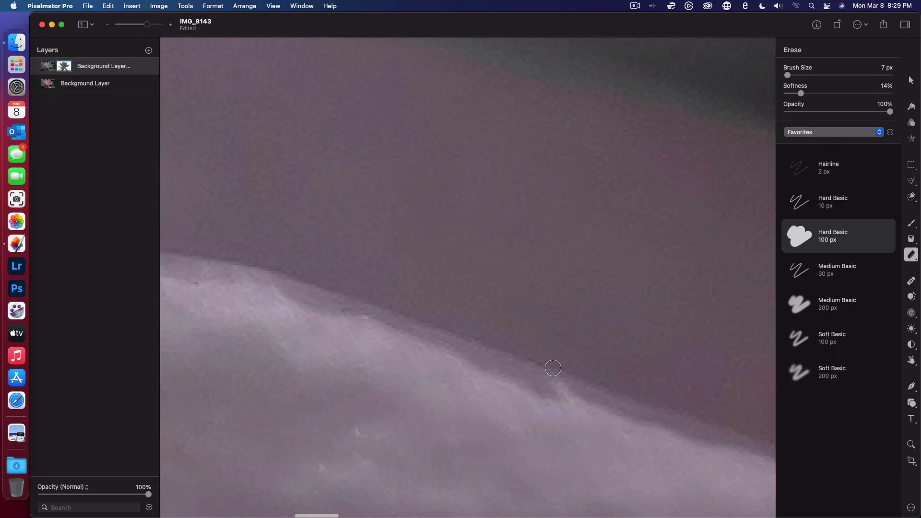
pyautogui.scroll(10, 553, 368)
pyautogui.scroll(-6, 554, 368)
pyautogui.scroll(5, 727, 305)
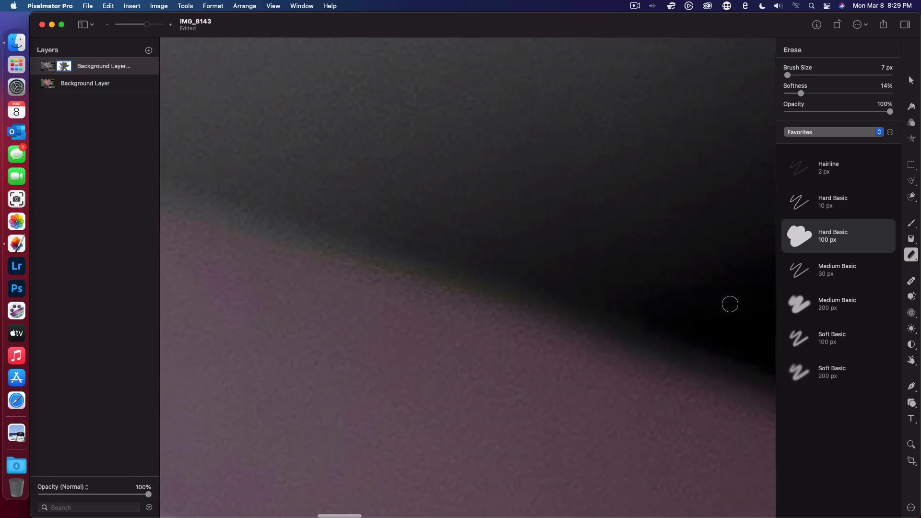
# - Inspect the mask along the lower petal's upper edge, from the black gap out to the petal's pale tip
pyautogui.hscroll(3, 729, 302)
pyautogui.hscroll(3, 651, 371)
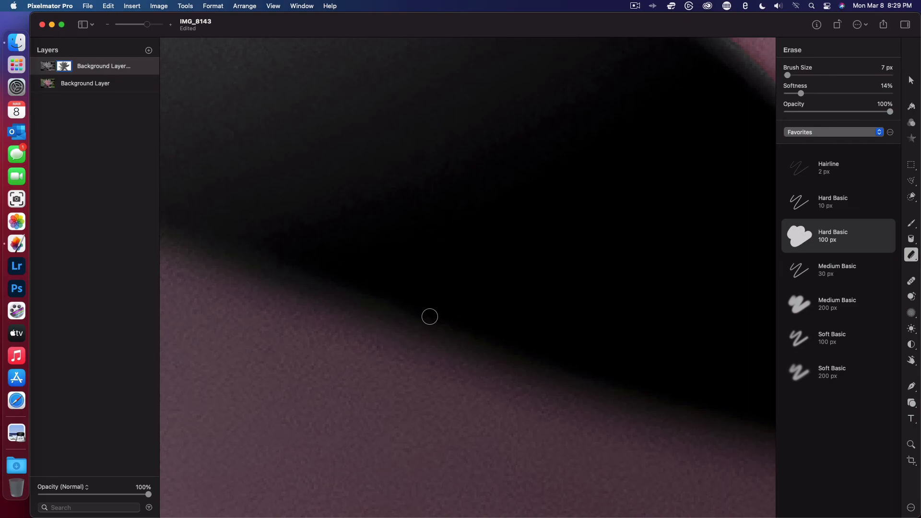
pyautogui.hscroll(-3, 430, 317)
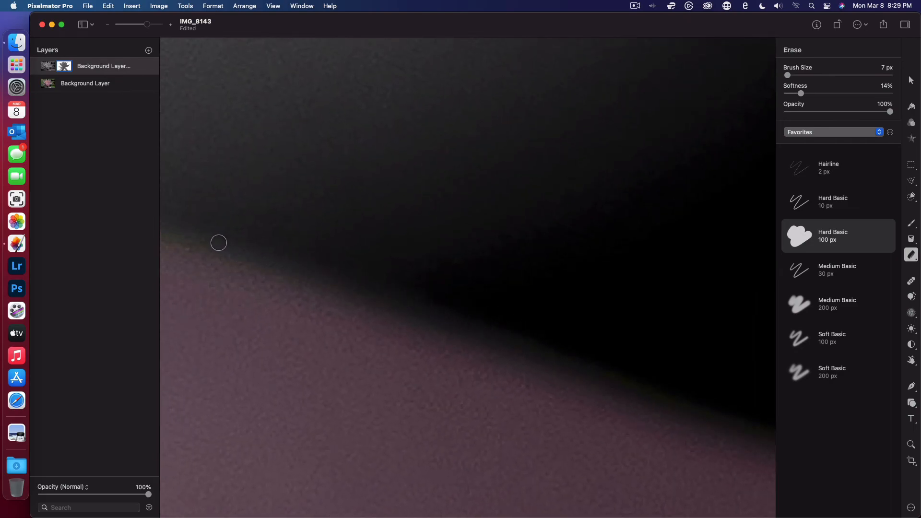
pyautogui.scroll(-5, 183, 233)
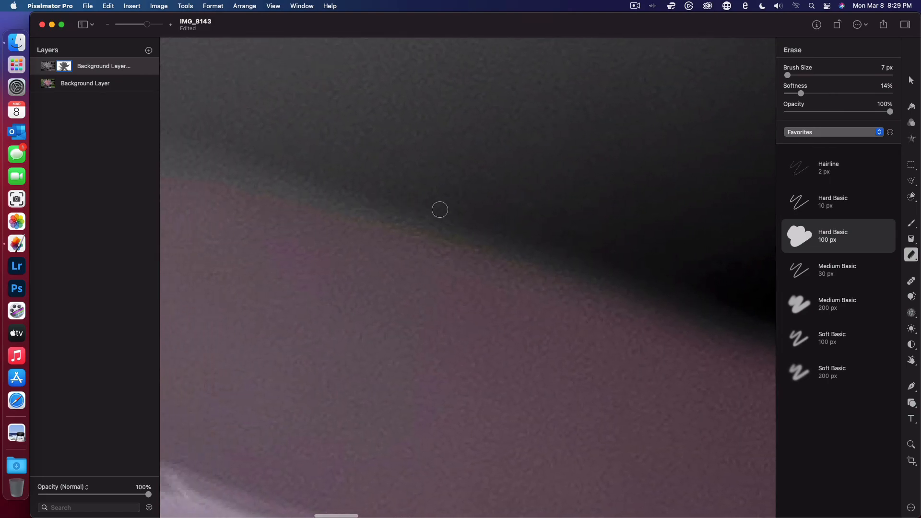
pyautogui.hscroll(-5, 403, 202)
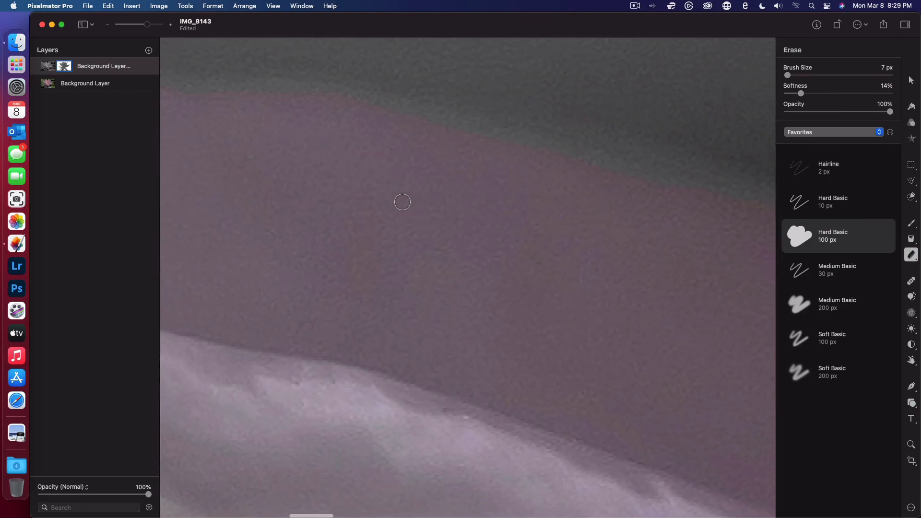
pyautogui.hscroll(-5, 403, 202)
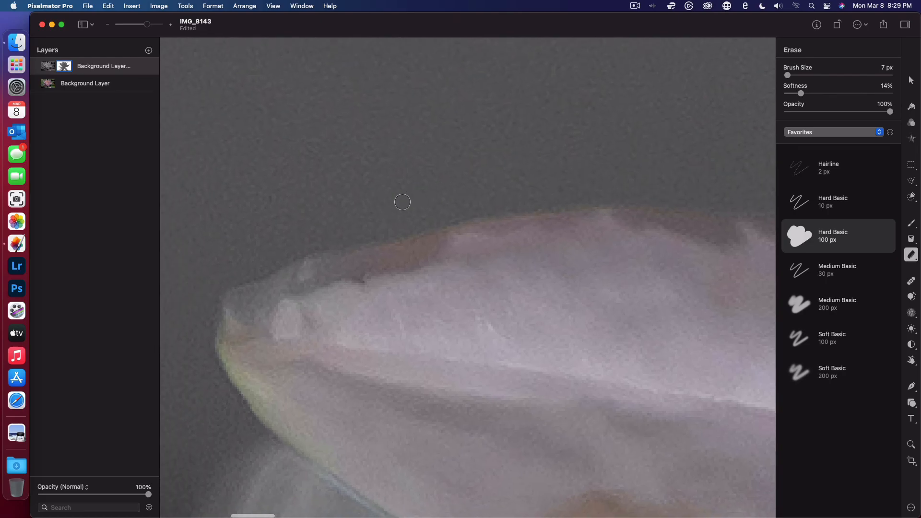
pyautogui.hscroll(5, 673, 127)
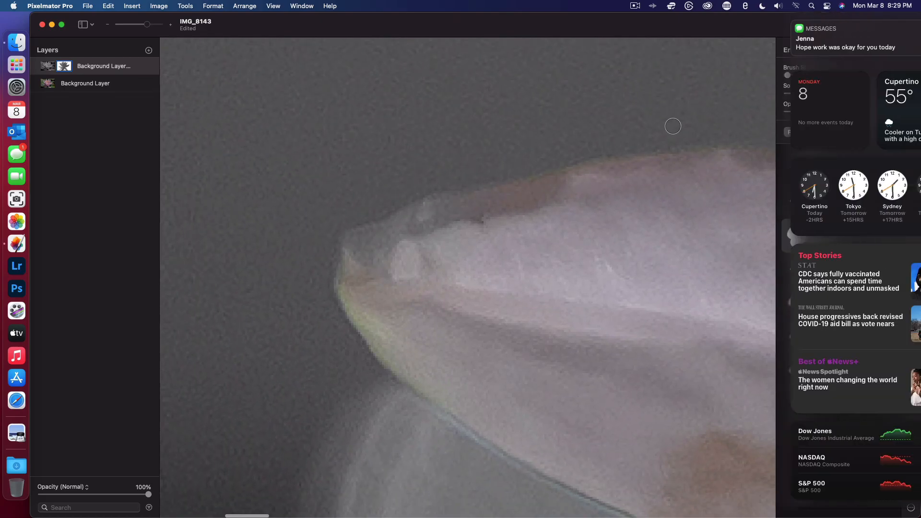
pyautogui.hscroll(-5, 673, 128)
pyautogui.hscroll(3, 692, 133)
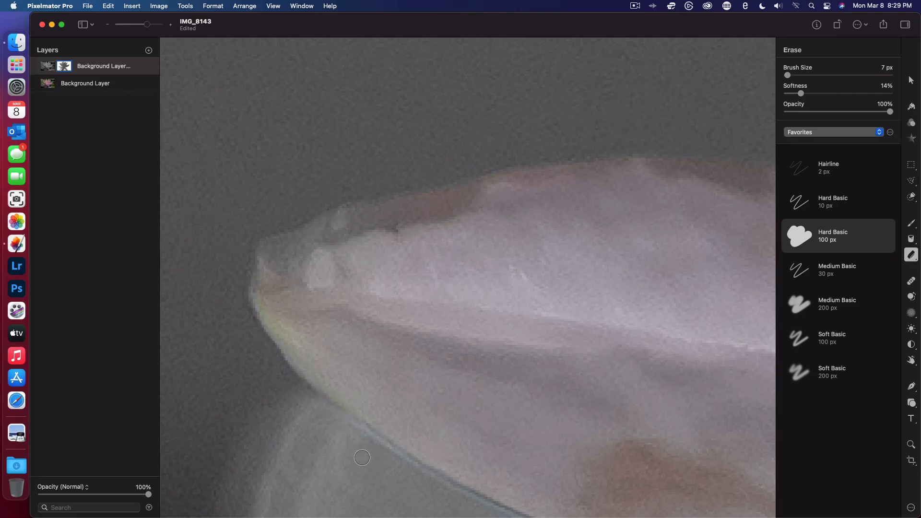
# - Inspect the mask along the pale petal's underside and the dark areas below it, and view the whole image
pyautogui.scroll(-10, 239, 405)
pyautogui.hscroll(5, 238, 405)
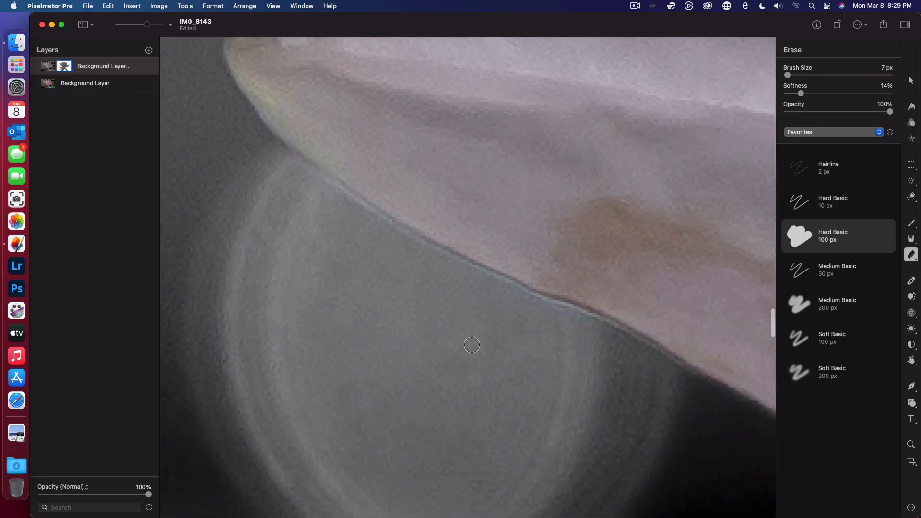
pyautogui.hscroll(-10, 473, 345)
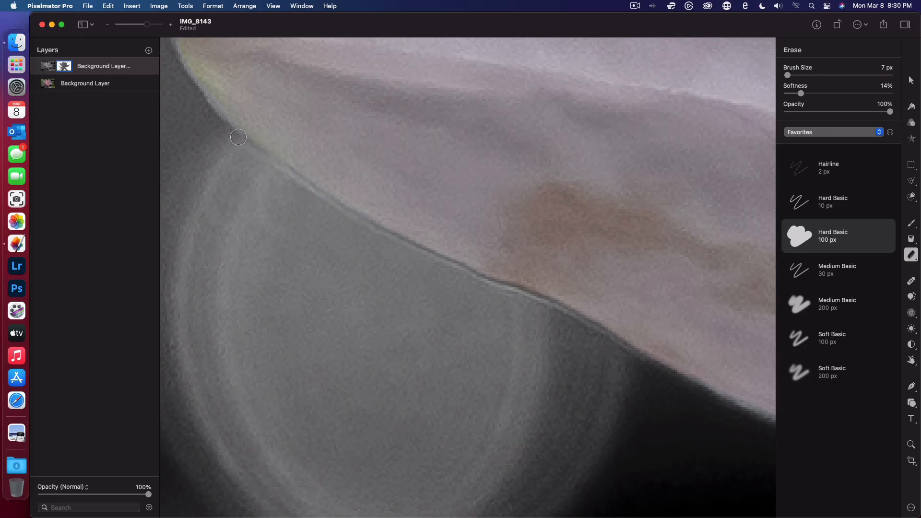
pyautogui.hscroll(15, 469, 352)
pyautogui.scroll(-8, 469, 353)
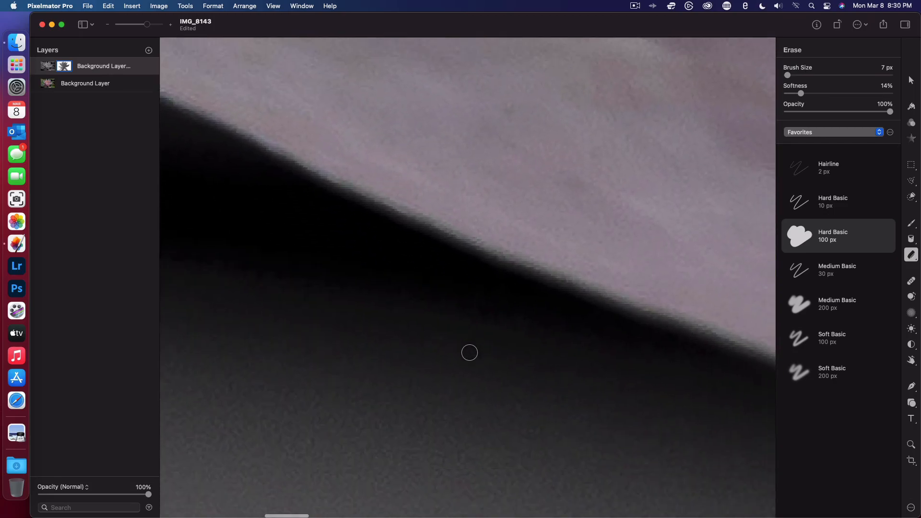
pyautogui.scroll(-10, 470, 352)
pyautogui.hscroll(10, 469, 353)
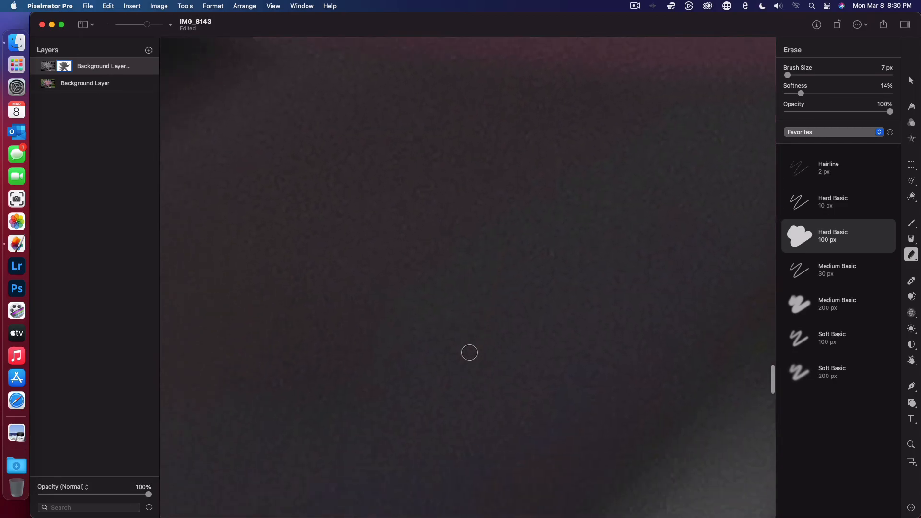
pyautogui.hscroll(8, 470, 352)
pyautogui.scroll(-8, 470, 352)
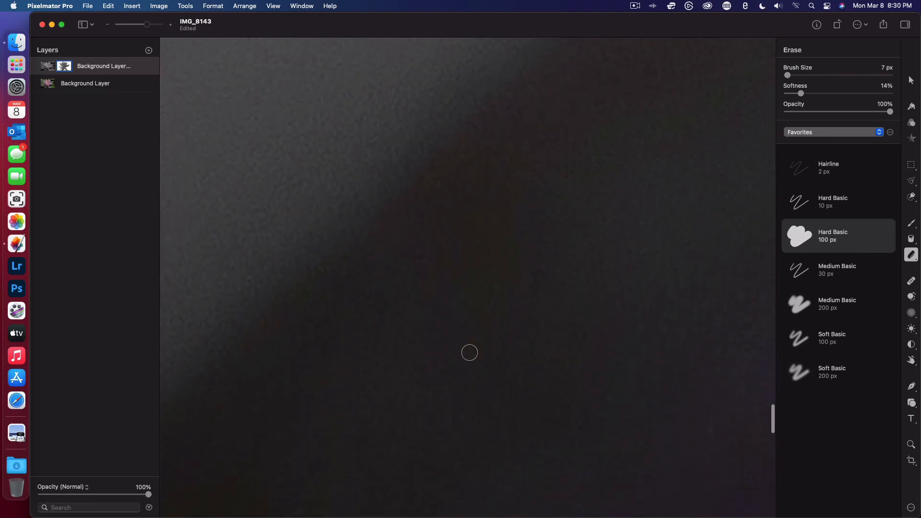
pyautogui.hscroll(12, 470, 353)
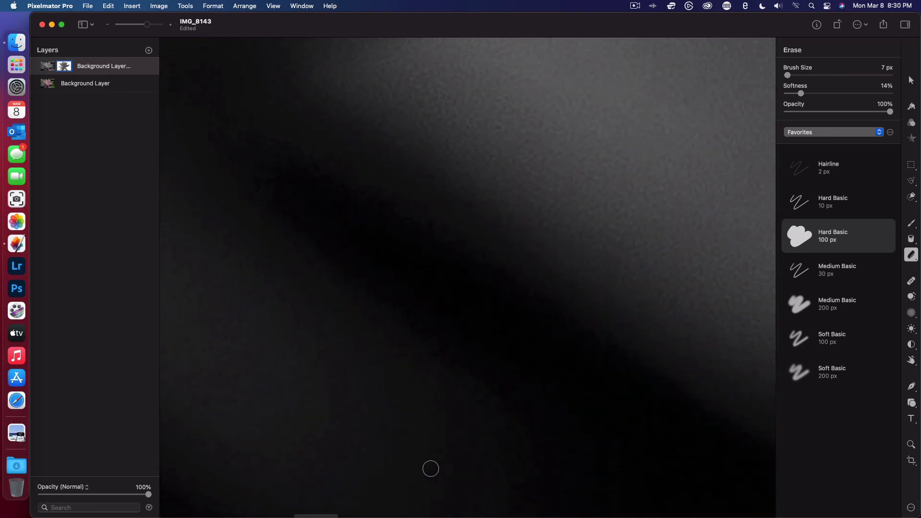
pyautogui.press('super+0')
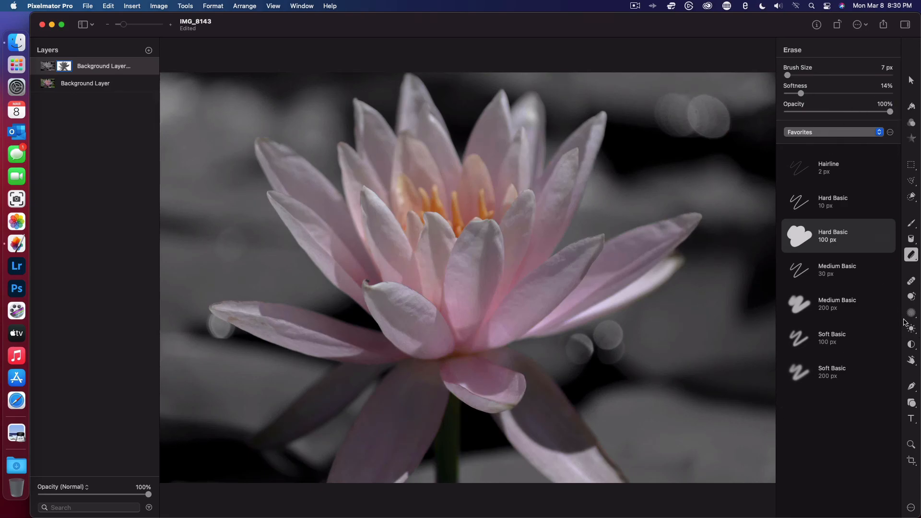
# - Reduce the saturation of the original color Background Layer to -24% with Color Adjustments
pyautogui.click(915, 122)
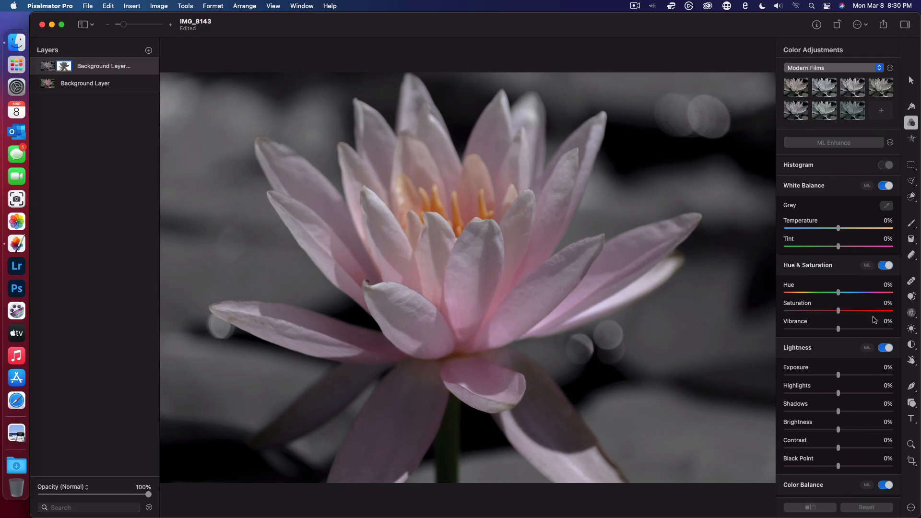
pyautogui.moveTo(840, 311)
pyautogui.mouseDown()
pyautogui.moveTo(805, 309)
pyautogui.moveTo(848, 314)
pyautogui.moveTo(840, 314)
pyautogui.mouseUp()
pyautogui.click(89, 85)
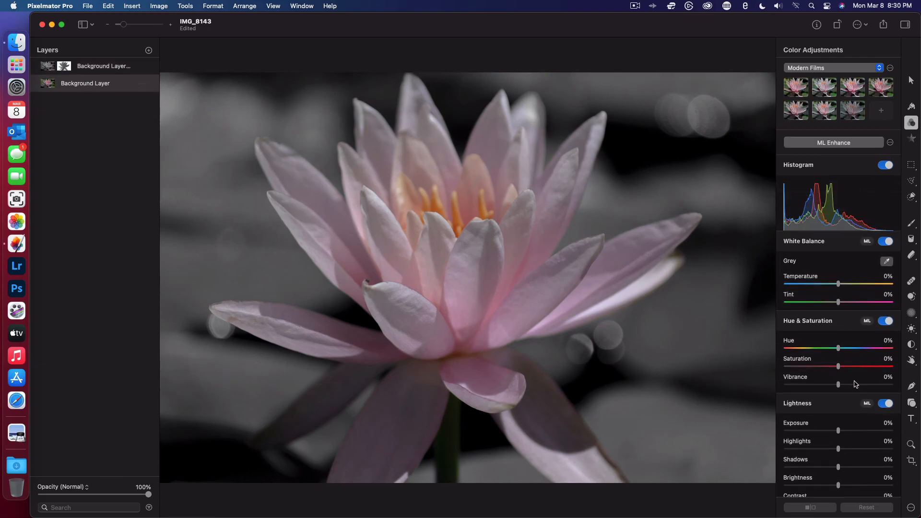
pyautogui.moveTo(839, 368); pyautogui.dragTo(824, 372)
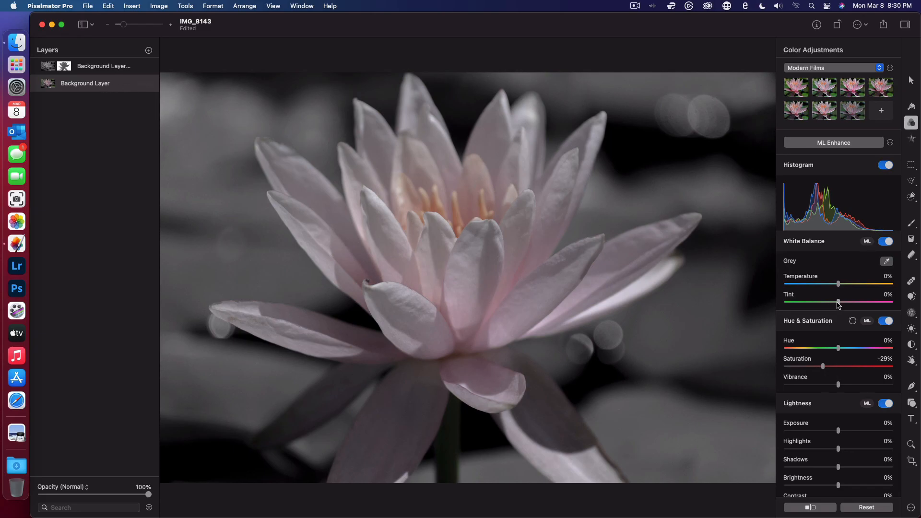
pyautogui.moveTo(824, 368)
pyautogui.mouseDown()
pyautogui.moveTo(808, 370)
pyautogui.moveTo(907, 379)
pyautogui.moveTo(828, 368)
pyautogui.mouseUp()
# - Save the document to the Desktop as Flower 2
pyautogui.click(88, 6)
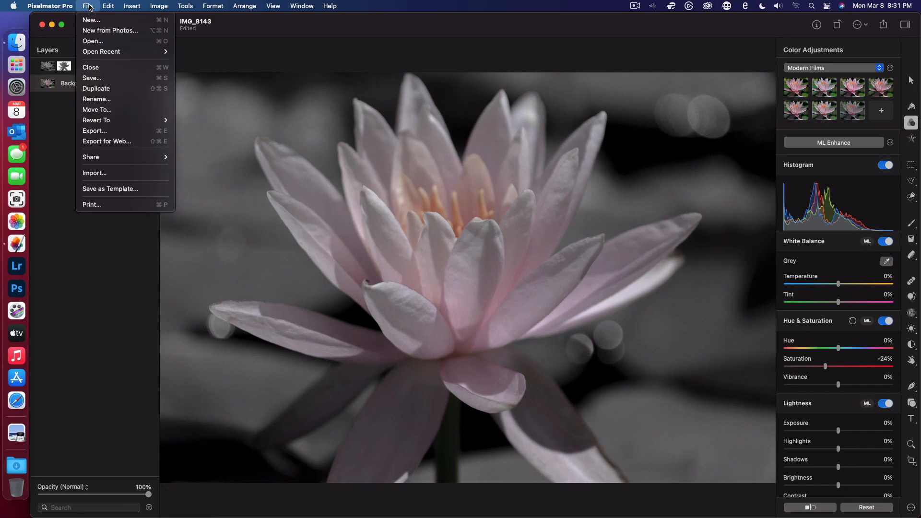
pyautogui.click(96, 78)
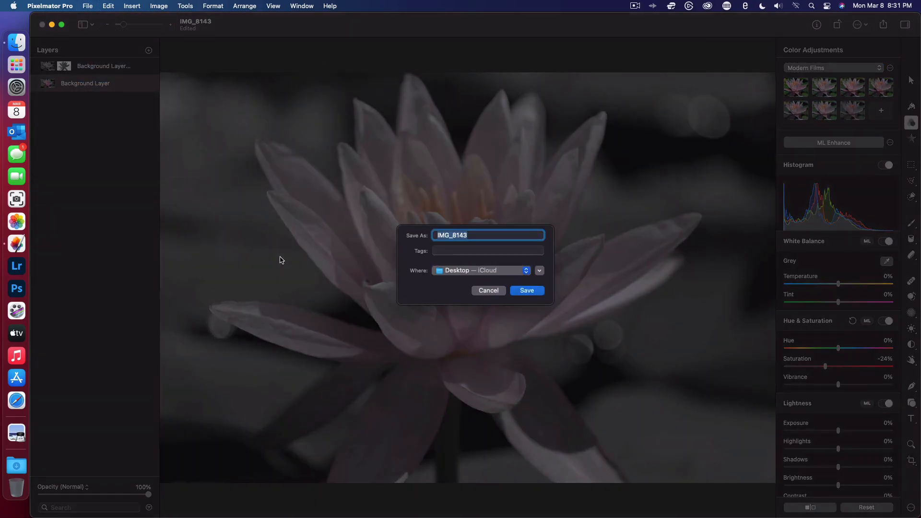
pyautogui.write('Flower 2')
pyautogui.click(526, 291)
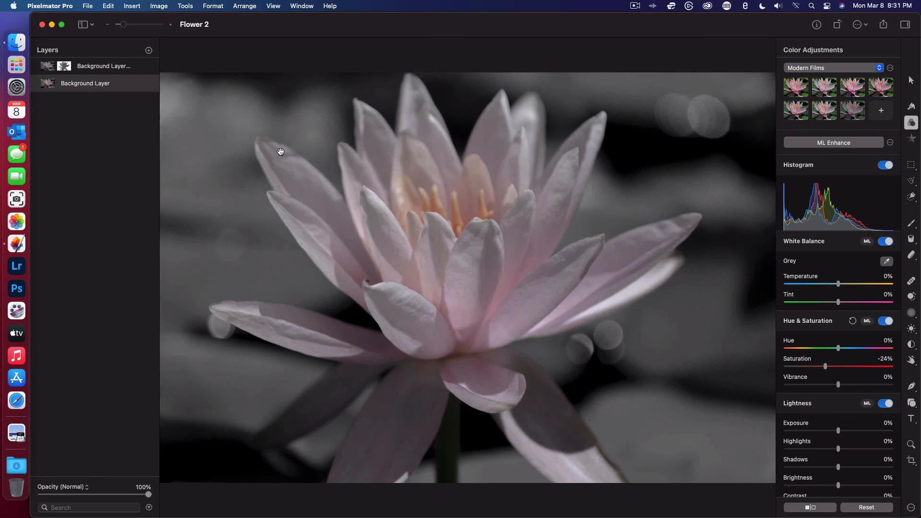
# - Check the saved Flower 2 file on the desktop and return to the document in Pixelmator Pro
pyautogui.click(52, 24)
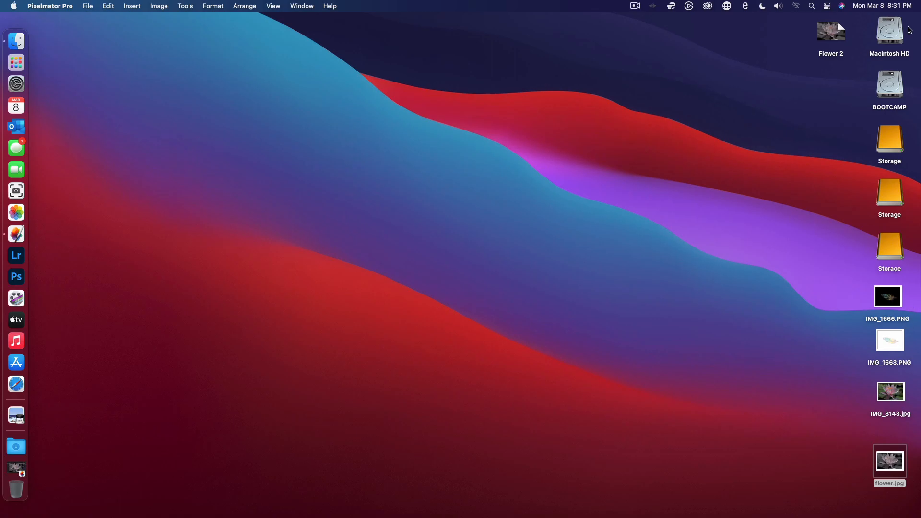
pyautogui.click(823, 32)
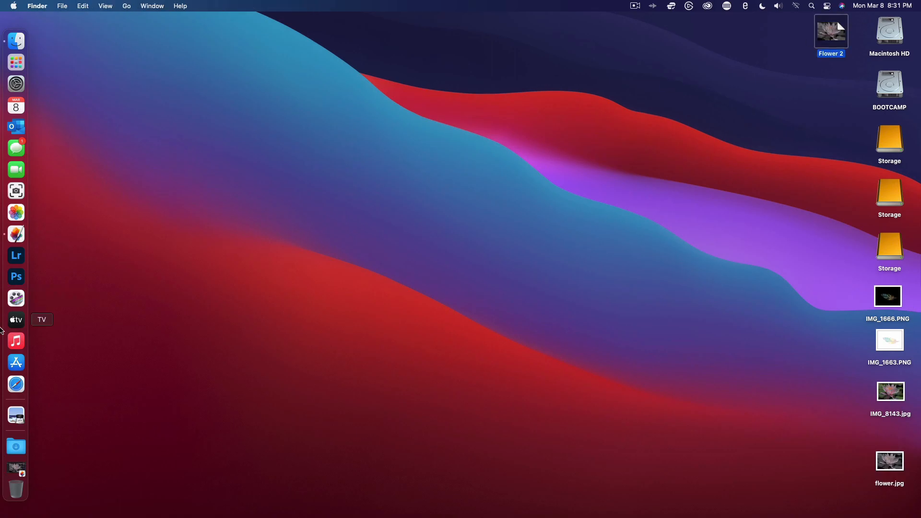
pyautogui.click(15, 234)
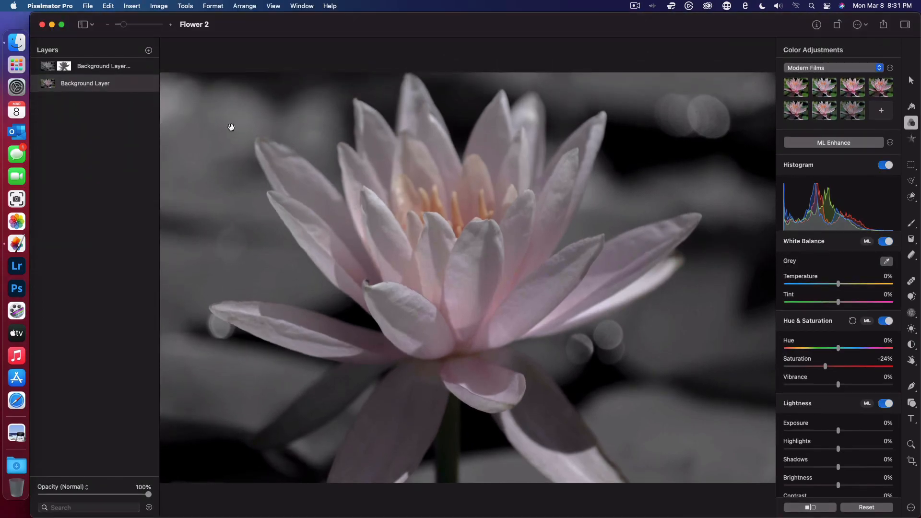
# - Export the image to the Desktop as a JPEG named Flower 2, with the sRGB profile and the best quality
pyautogui.click(88, 5)
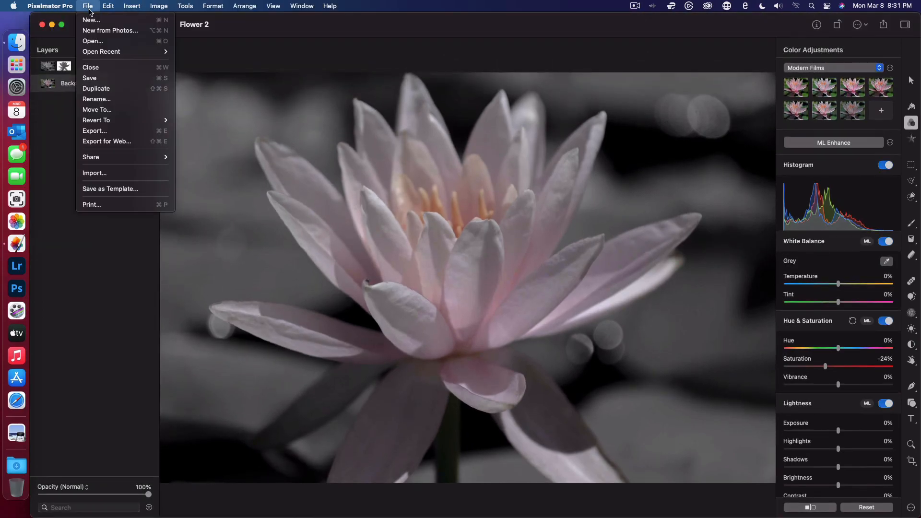
pyautogui.click(94, 131)
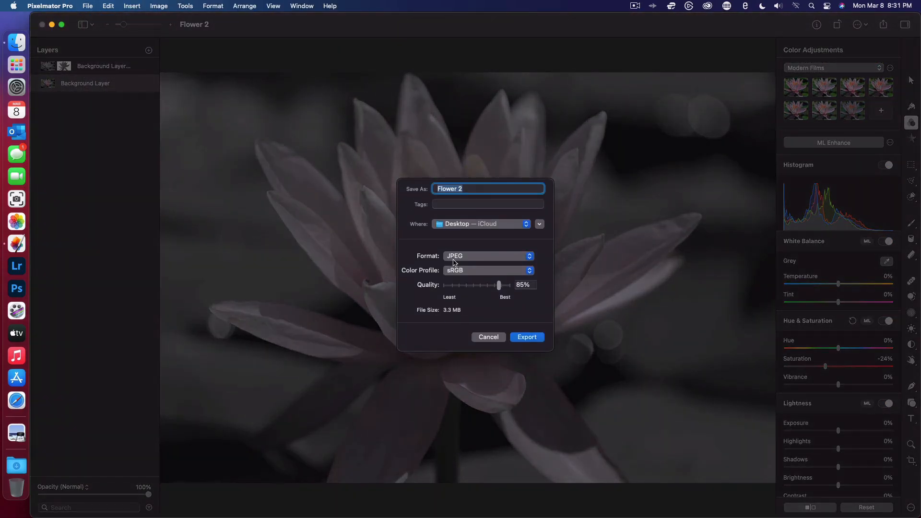
pyautogui.moveTo(499, 285); pyautogui.dragTo(511, 286)
pyautogui.click(528, 338)
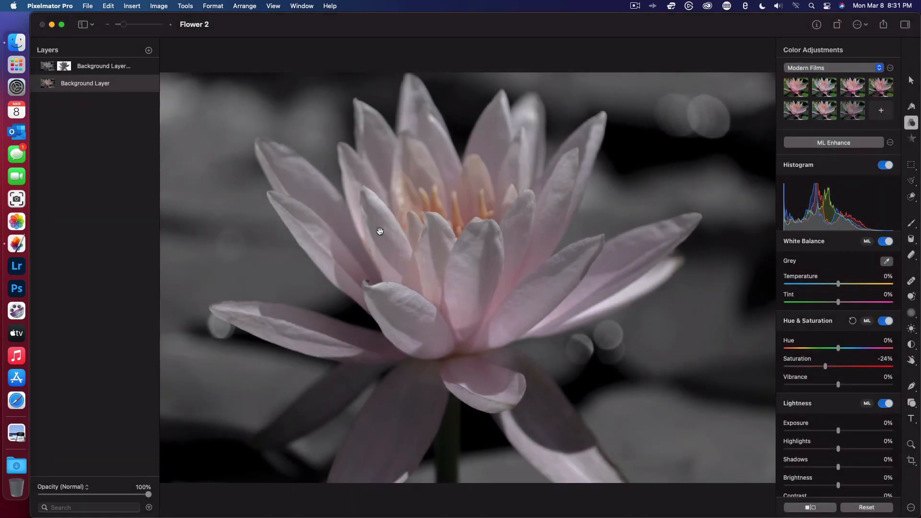
# - Close the document and move the Flower 2 project file from the desktop to the Trash
pyautogui.click(42, 24)
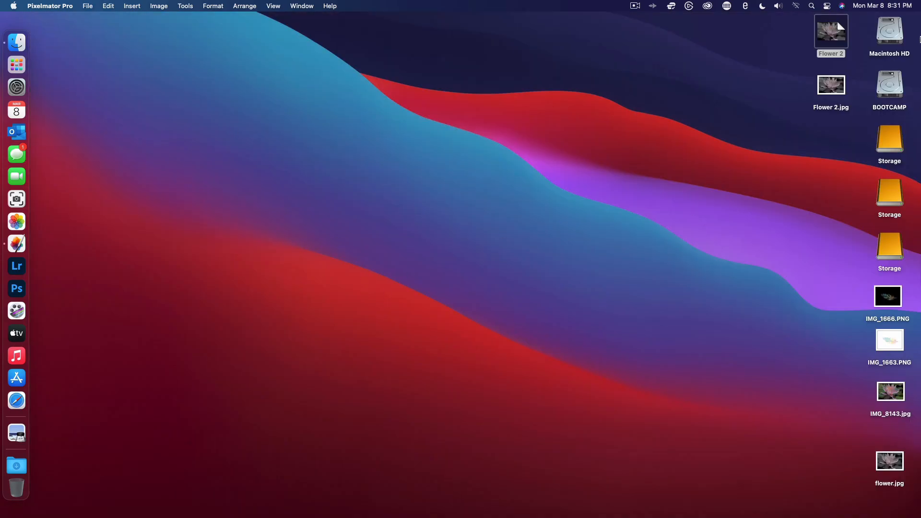
pyautogui.moveTo(835, 34); pyautogui.dragTo(16, 489)
# - Compare Flower 2.jpg with flower.jpg side by side in Preview, and close both images
pyautogui.doubleClick(840, 80)
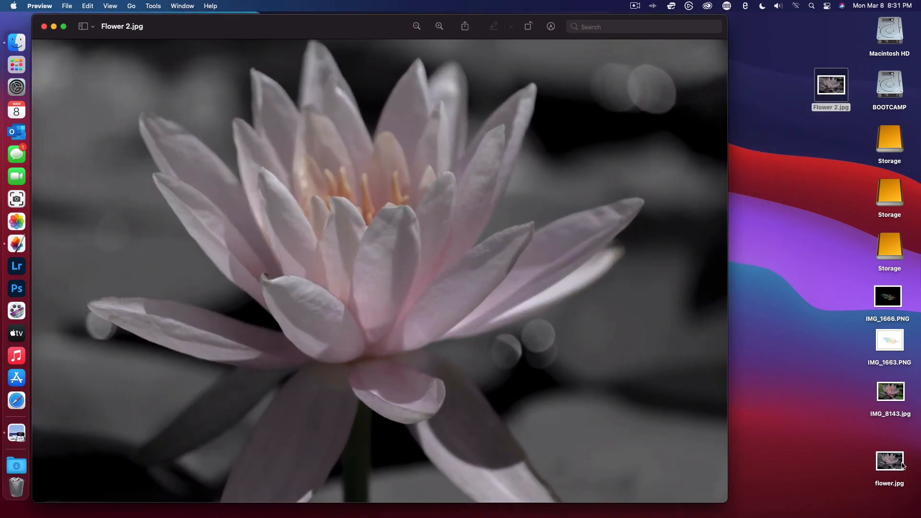
pyautogui.click(896, 463)
pyautogui.doubleClick(896, 463)
pyautogui.moveTo(393, 45); pyautogui.dragTo(770, 3)
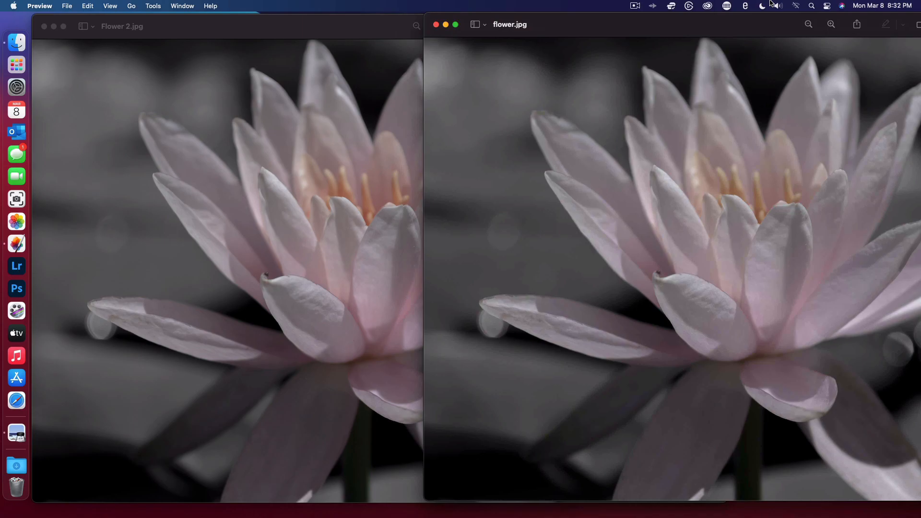
pyautogui.moveTo(770, 3); pyautogui.dragTo(592, 2)
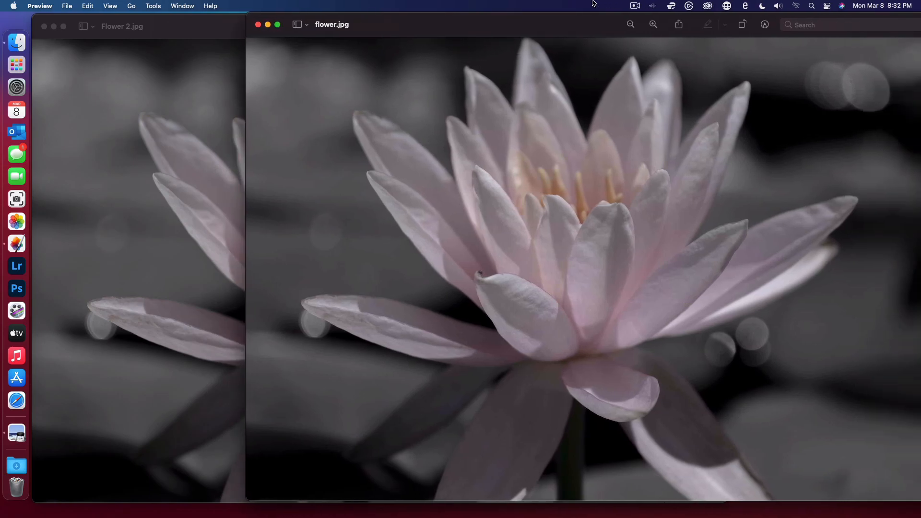
pyautogui.click(44, 26)
pyautogui.click(257, 25)
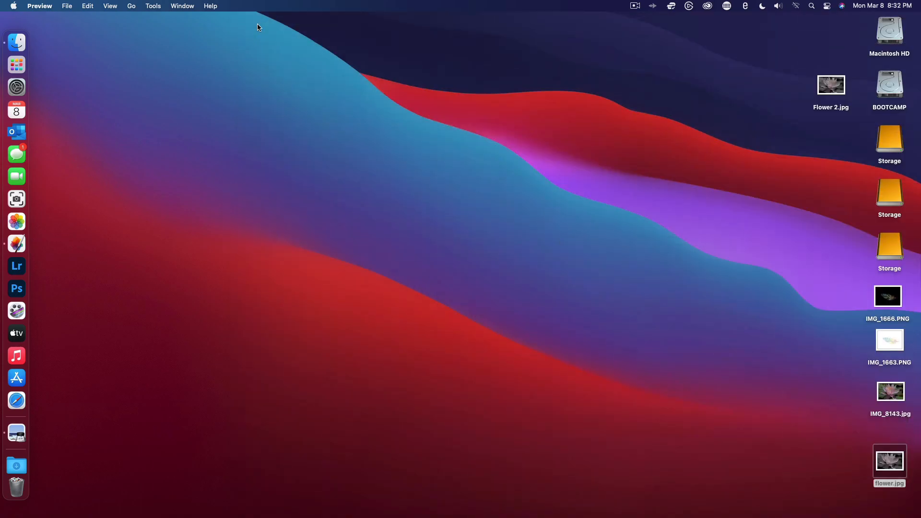